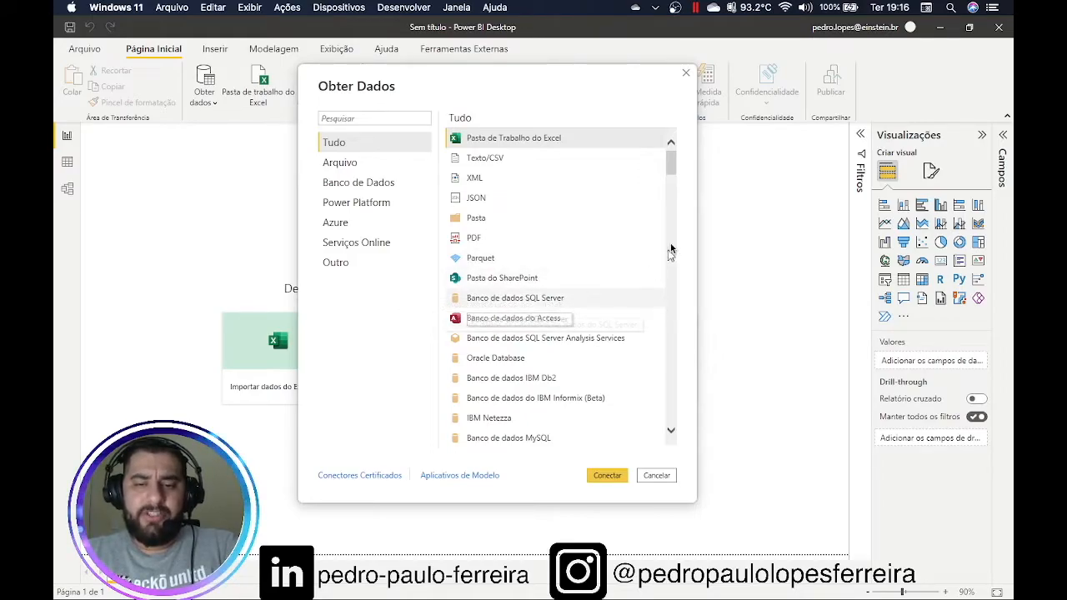
Scroll through the connector list, search for 'sap', then clear the search
{"action": "left_click_drag", "start_coordinate": [672, 165], "coordinate": [674, 251]}
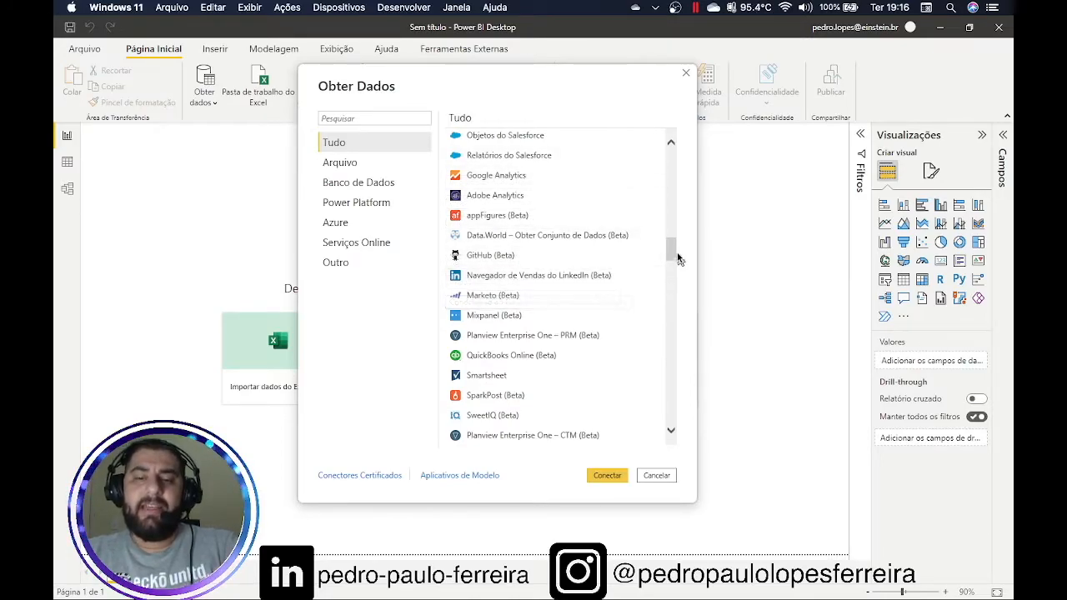
{"action": "left_click_drag", "start_coordinate": [674, 255], "coordinate": [675, 264]}
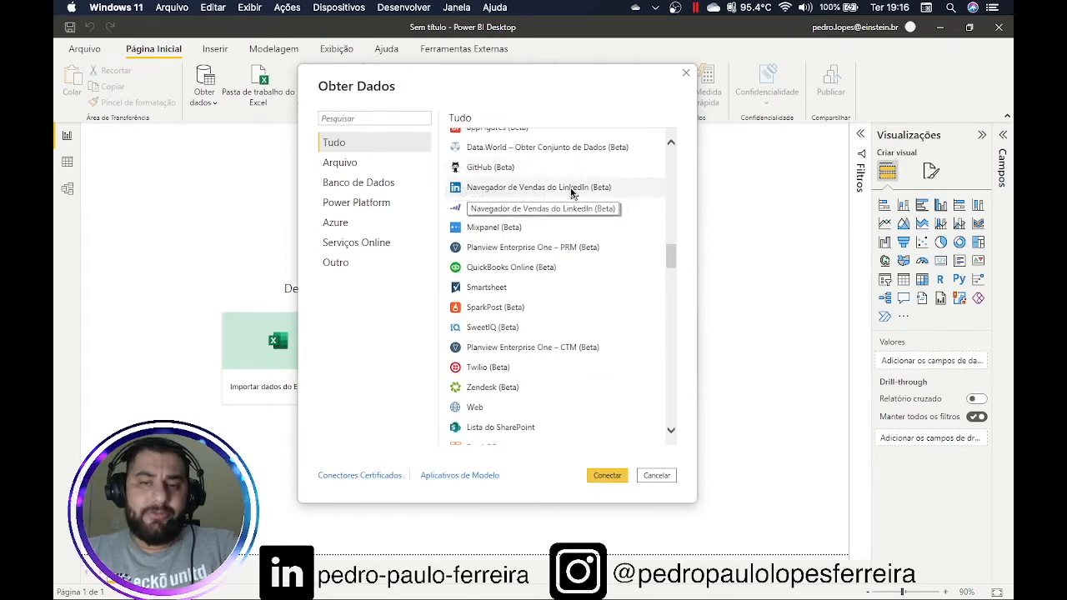
{"action": "left_click_drag", "start_coordinate": [674, 257], "coordinate": [673, 270]}
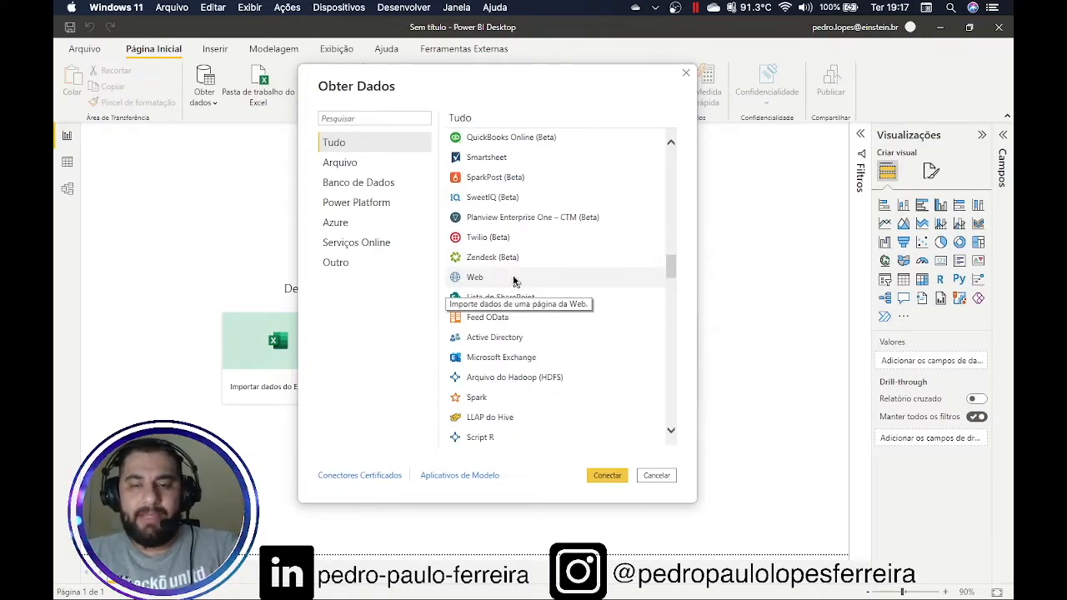
{"action": "left_click_drag", "start_coordinate": [668, 263], "coordinate": [672, 287]}
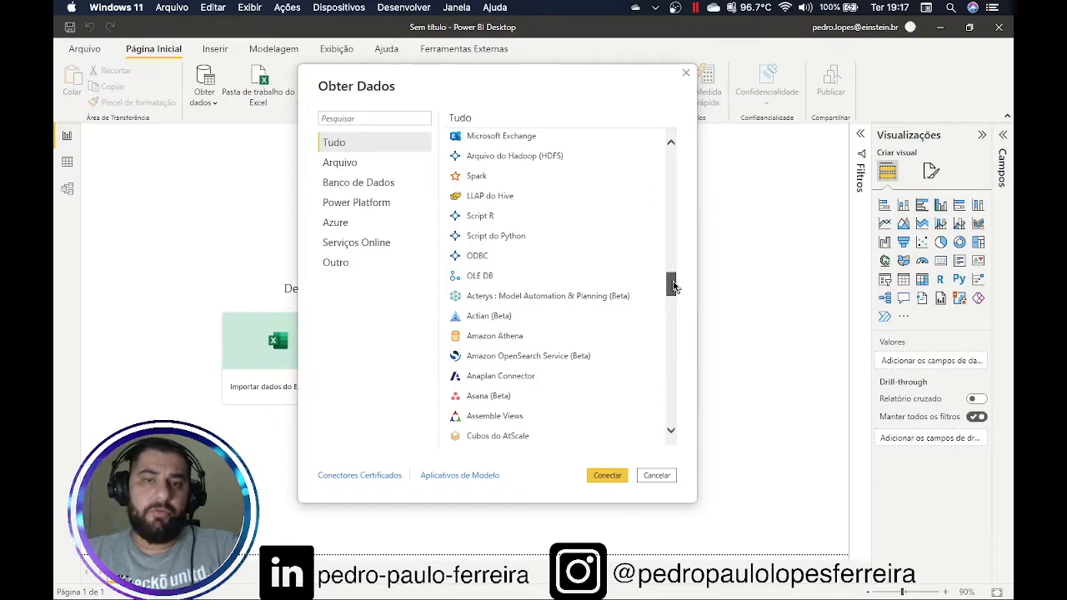
{"action": "left_click_drag", "start_coordinate": [673, 287], "coordinate": [672, 351]}
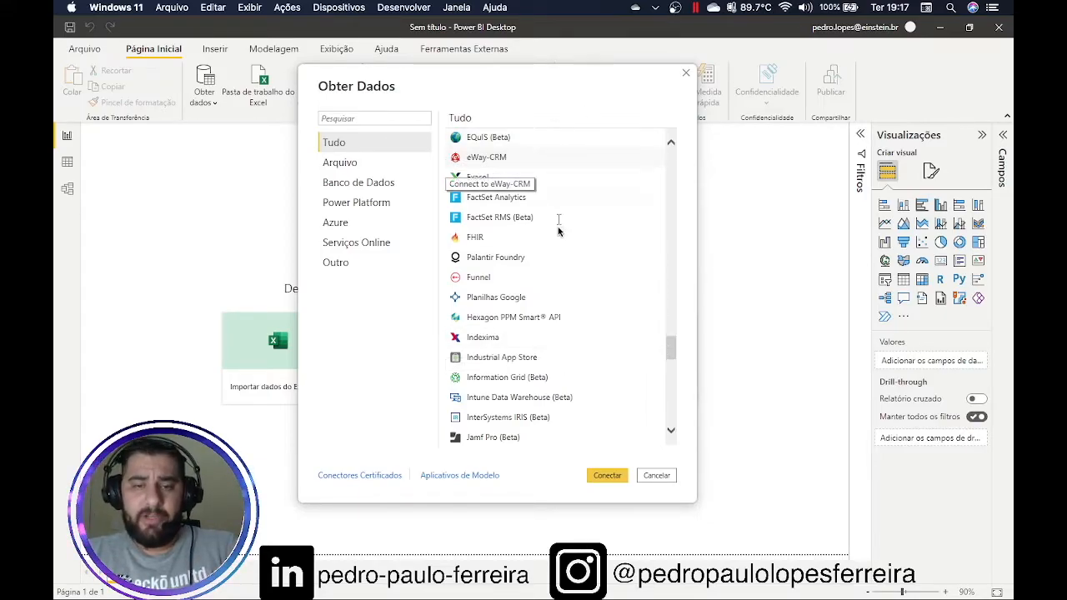
{"action": "left_click_drag", "start_coordinate": [674, 358], "coordinate": [675, 160]}
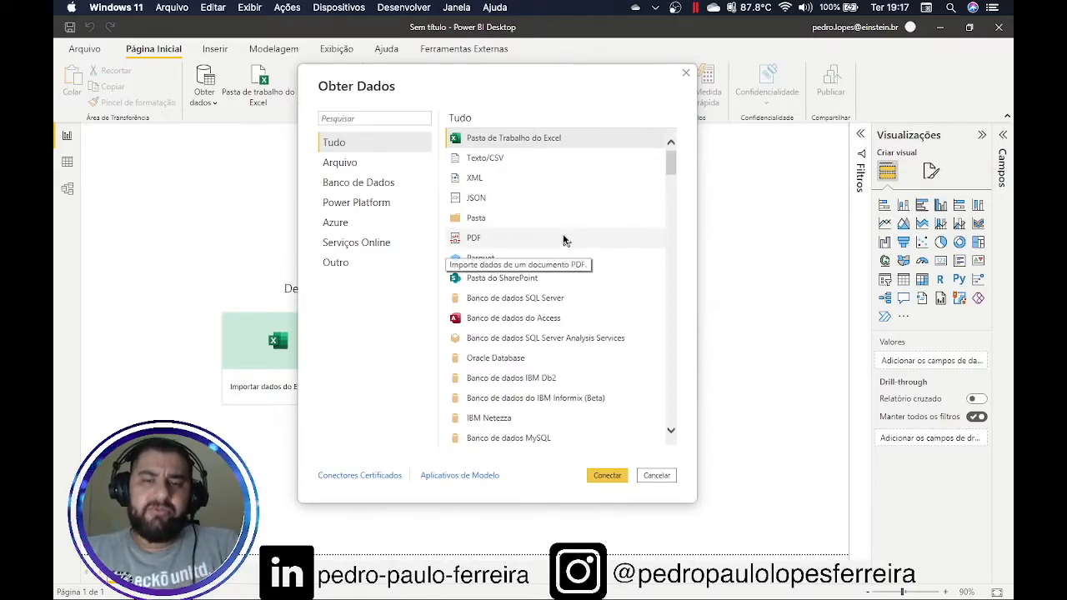
{"action": "left_click", "coordinate": [394, 119]}
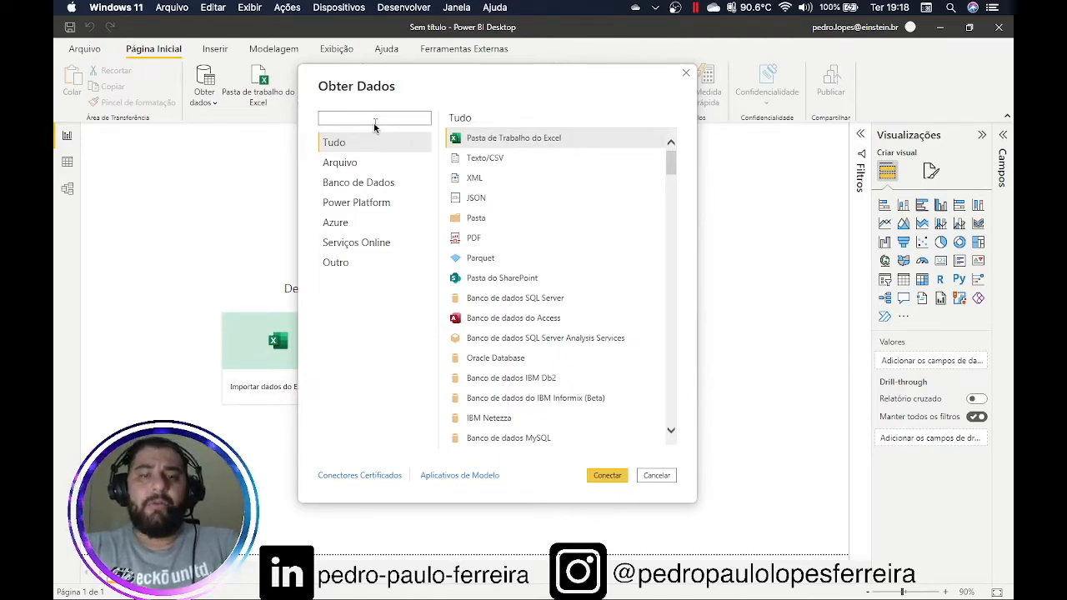
{"action": "type", "text": "sa"}
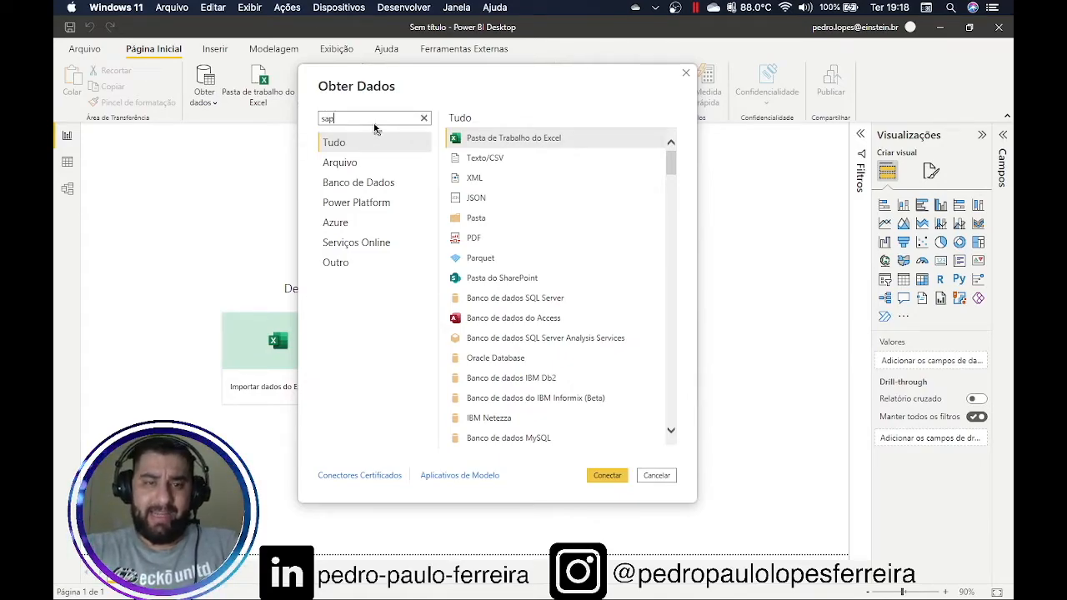
{"action": "type", "text": "p"}
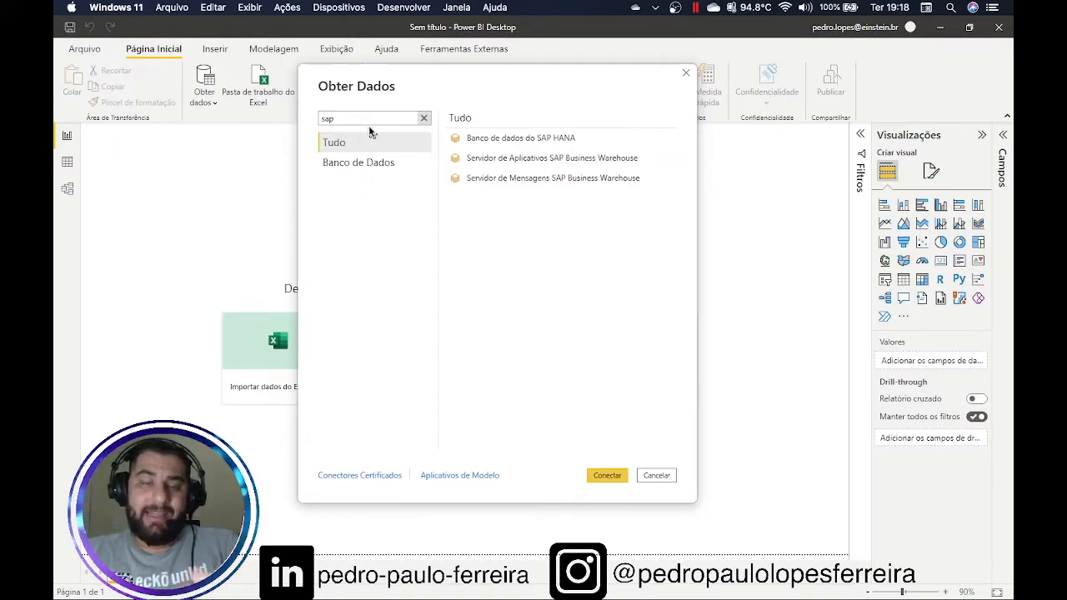
{"action": "key", "text": "BackSpace"}
{"action": "key", "text": "BackSpace"}
{"action": "key", "text": "BackSpace"}
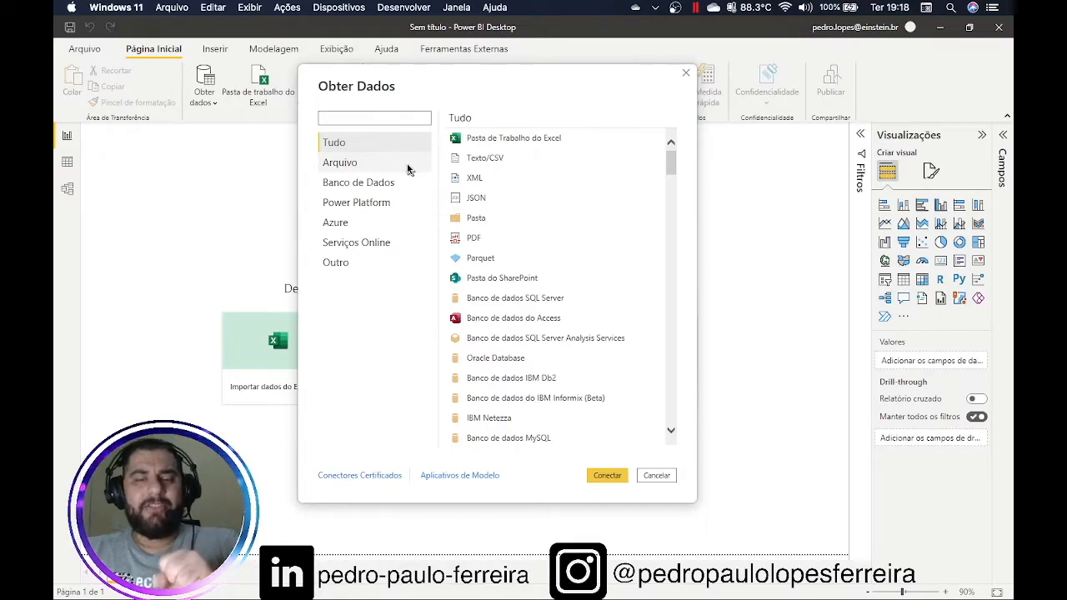
Browse the Banco de Dados connectors, then select Consulta Nula and connect
{"action": "left_click", "coordinate": [358, 191]}
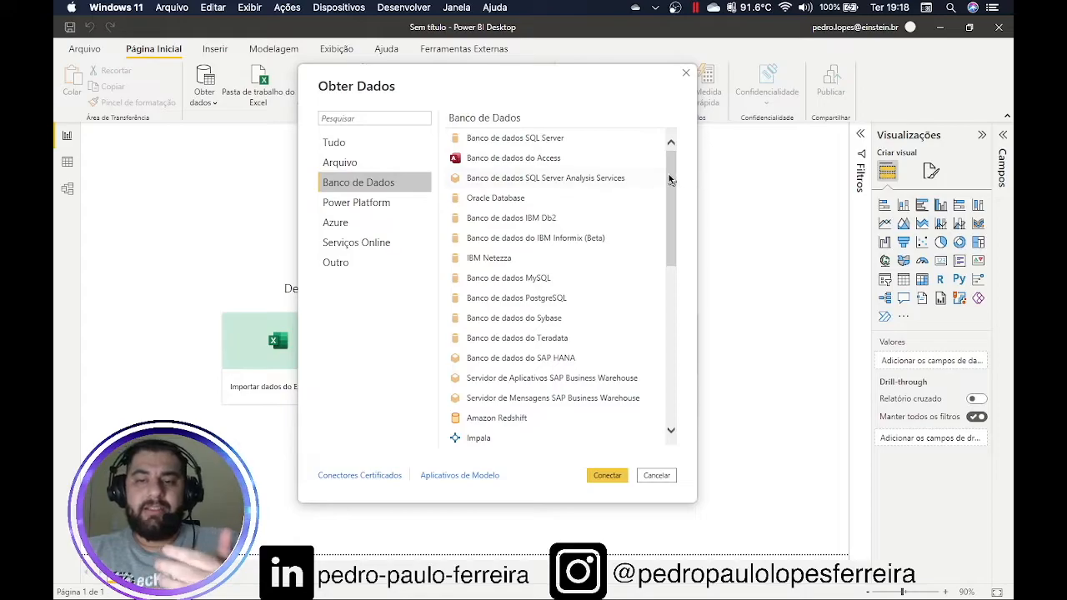
{"action": "scroll", "coordinate": [672, 175], "scroll_direction": "down", "scroll_amount": 1}
{"action": "scroll", "coordinate": [673, 144], "scroll_direction": "up", "scroll_amount": 1}
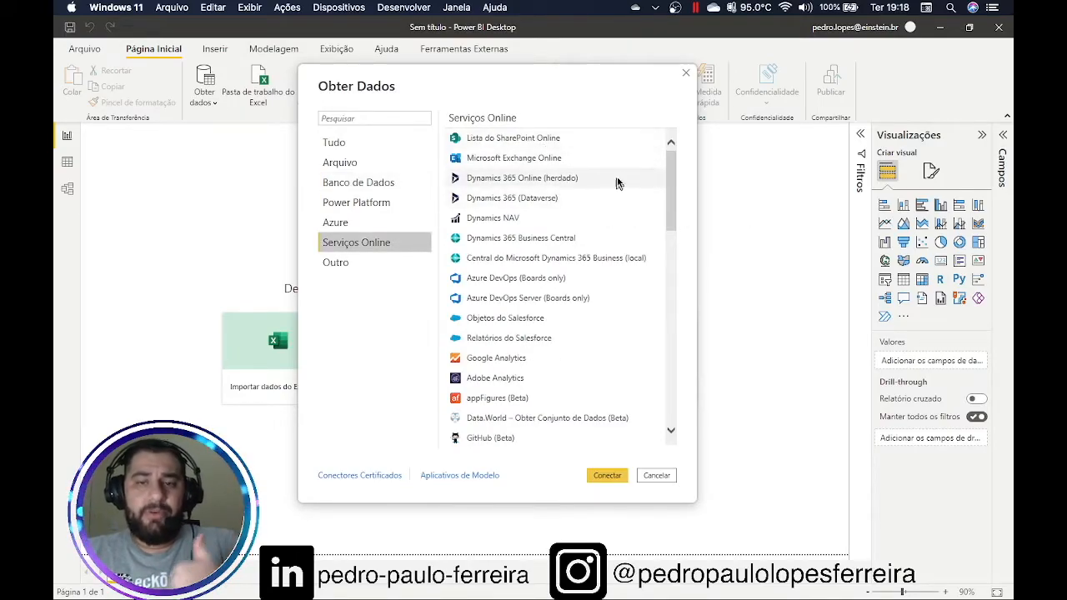
{"action": "left_click_drag", "start_coordinate": [670, 198], "coordinate": [667, 221]}
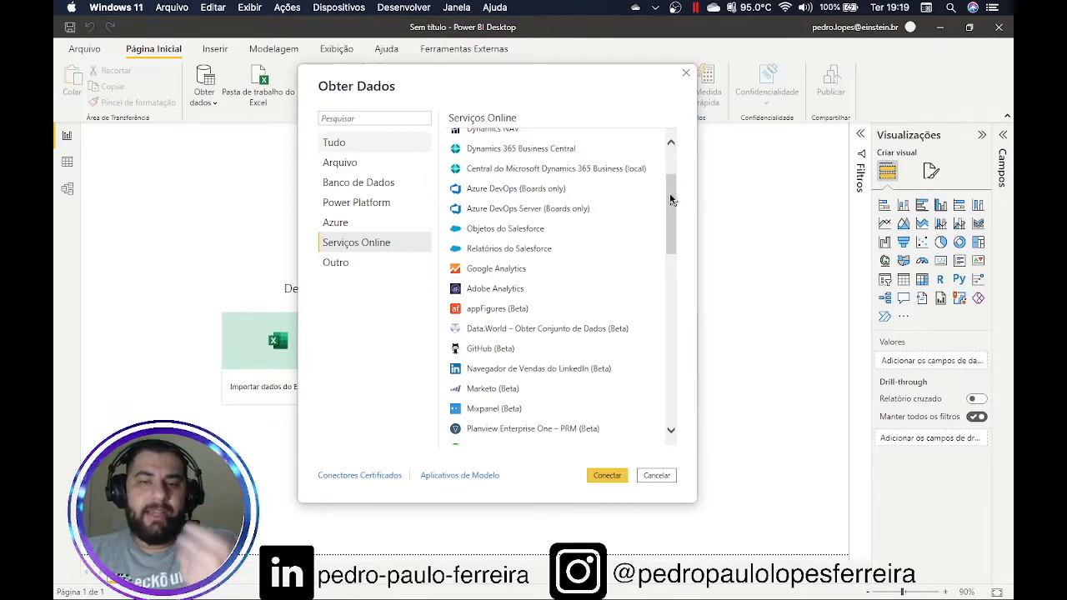
{"action": "left_click_drag", "start_coordinate": [671, 171], "coordinate": [665, 423]}
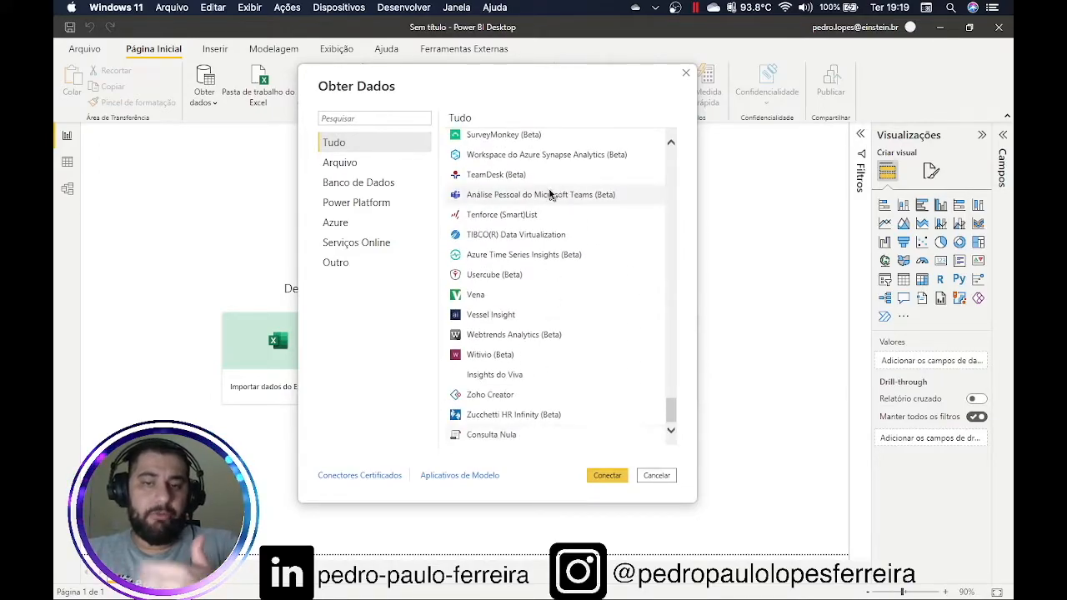
{"action": "left_click", "coordinate": [500, 434]}
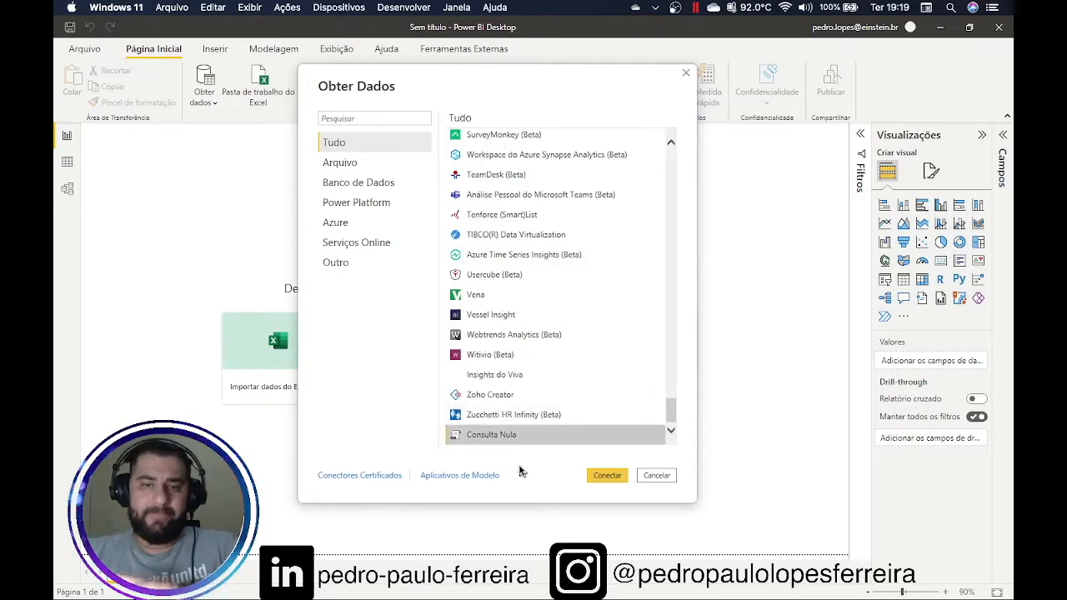
{"action": "left_click", "coordinate": [602, 477]}
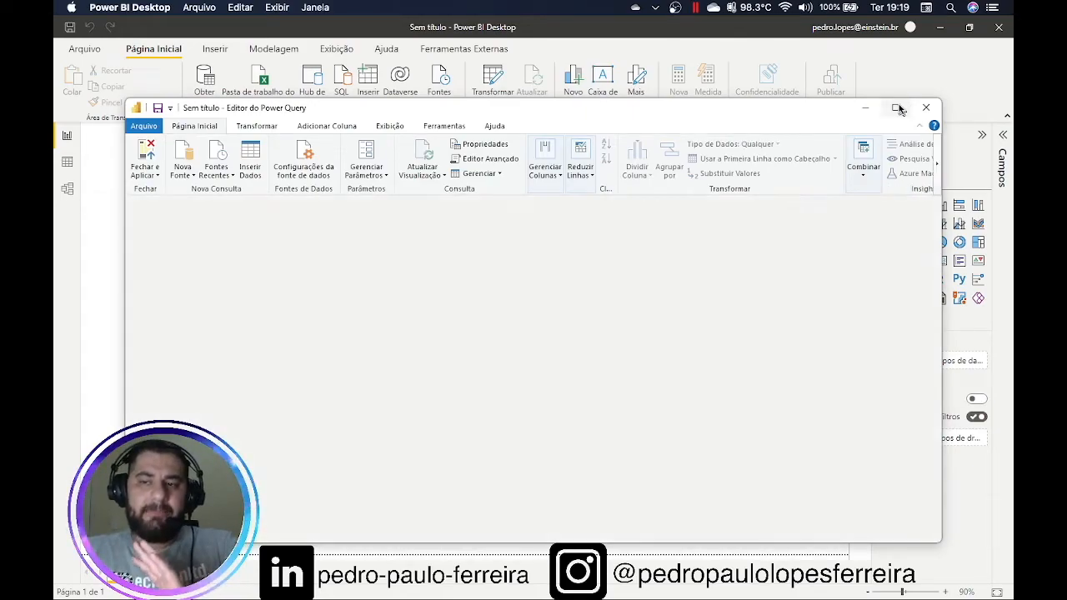
Maximize the editor, return to the report, then reopen it via Transformar dados, maximized
{"action": "left_click", "coordinate": [898, 109]}
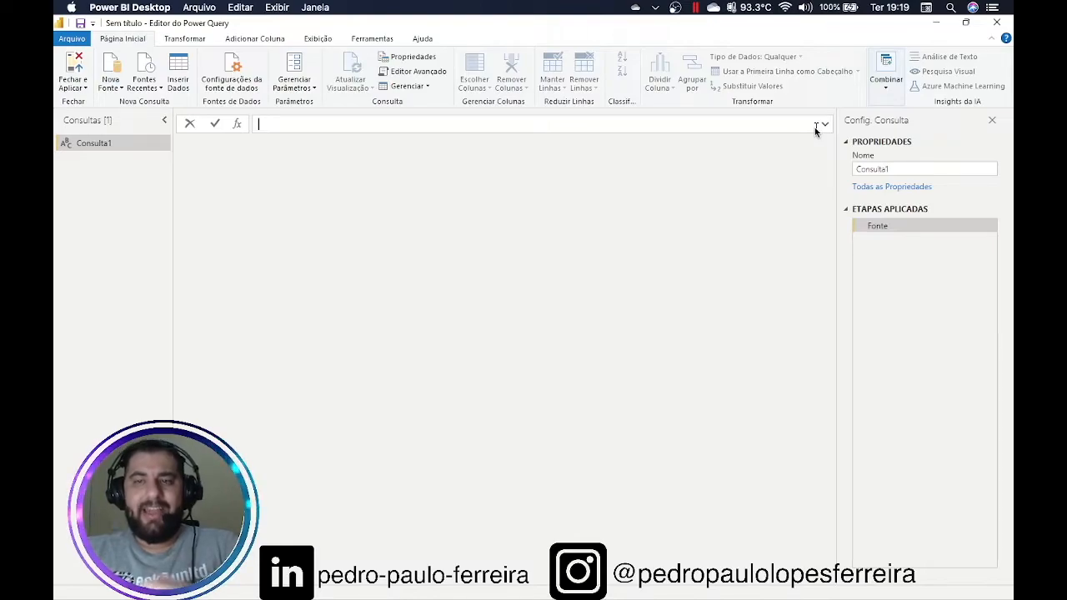
{"action": "left_click", "coordinate": [938, 31]}
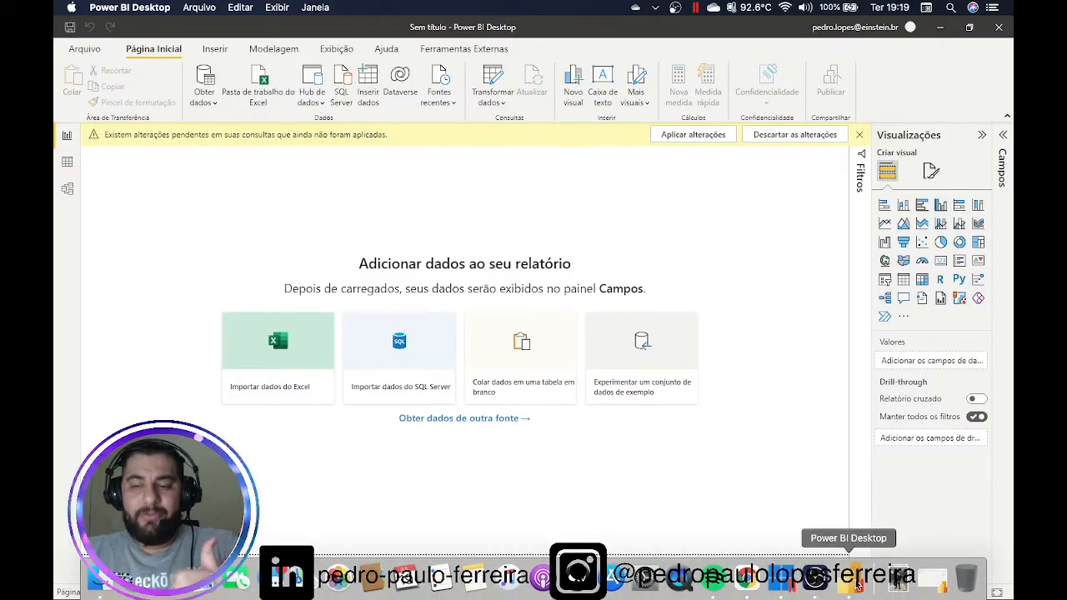
{"action": "left_click", "coordinate": [502, 104]}
{"action": "left_click", "coordinate": [505, 124]}
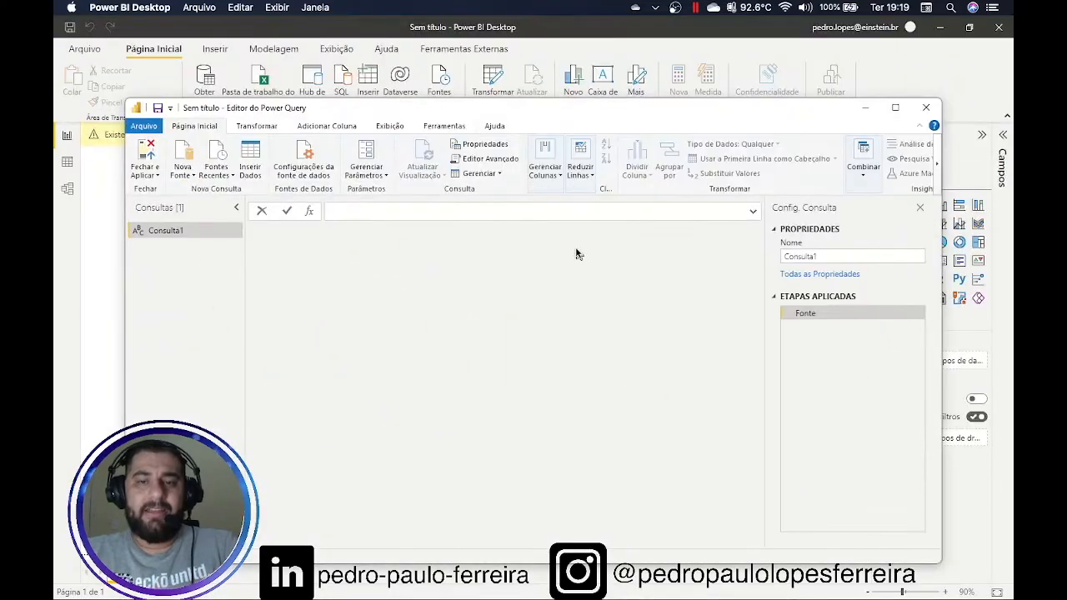
{"action": "left_click_drag", "start_coordinate": [614, 114], "coordinate": [664, 194]}
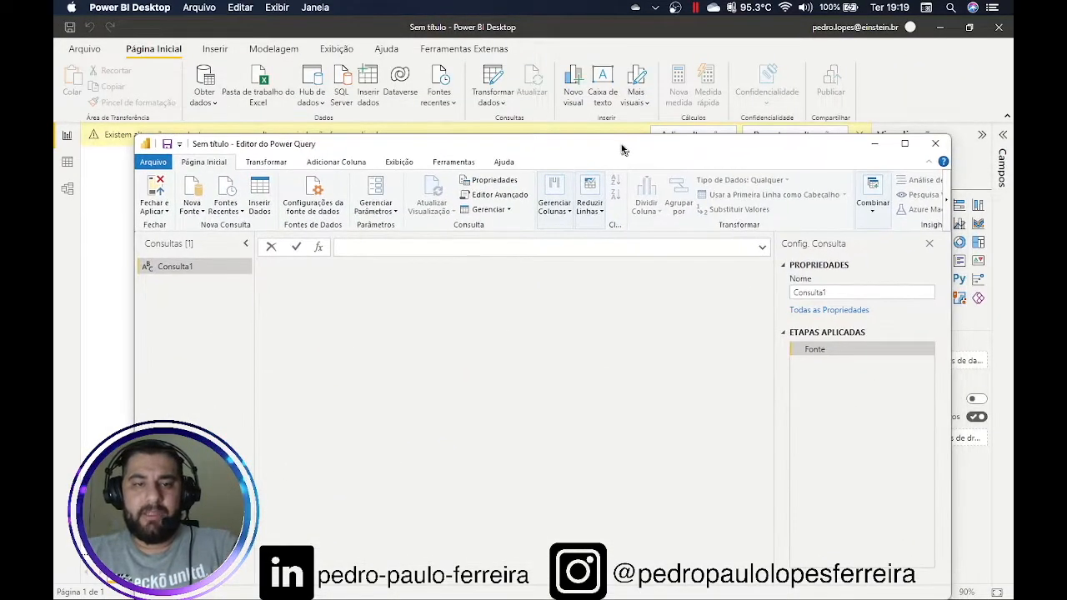
{"action": "double_click", "coordinate": [623, 150]}
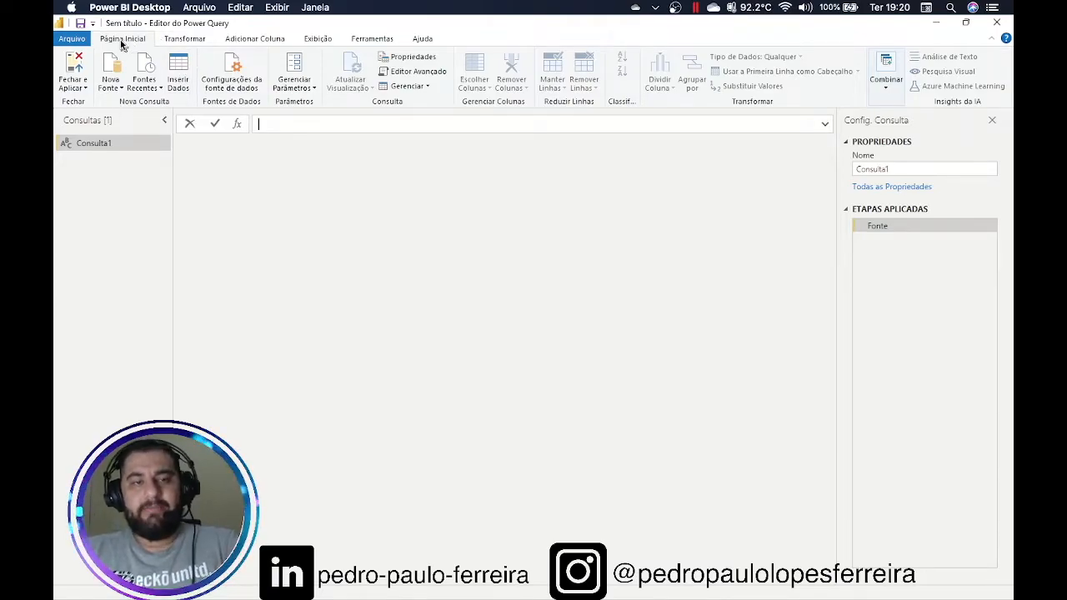
{"action": "left_click", "coordinate": [184, 42]}
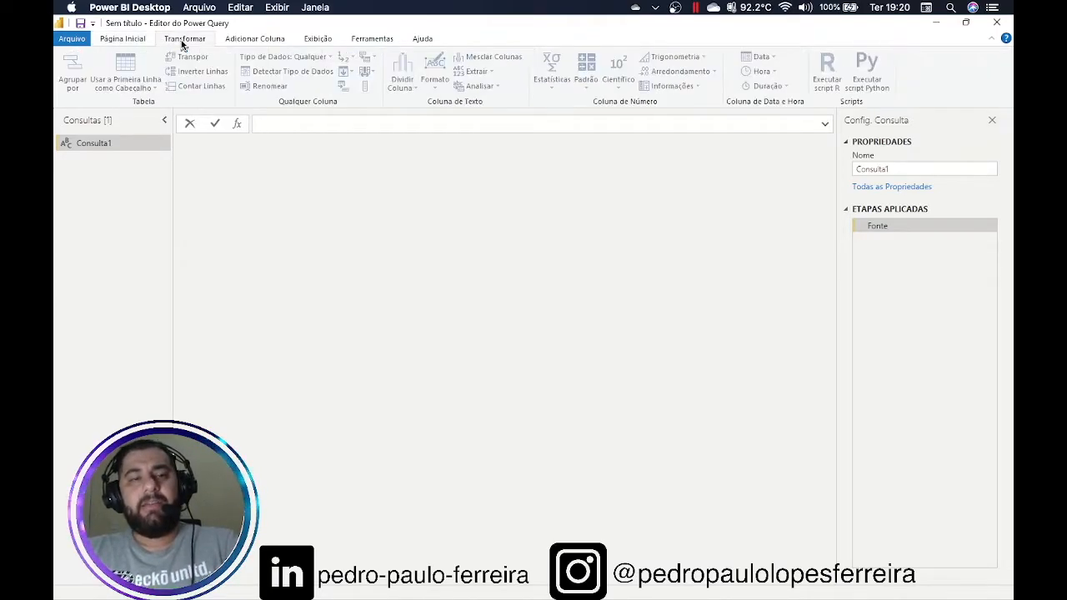
{"action": "left_click", "coordinate": [255, 41]}
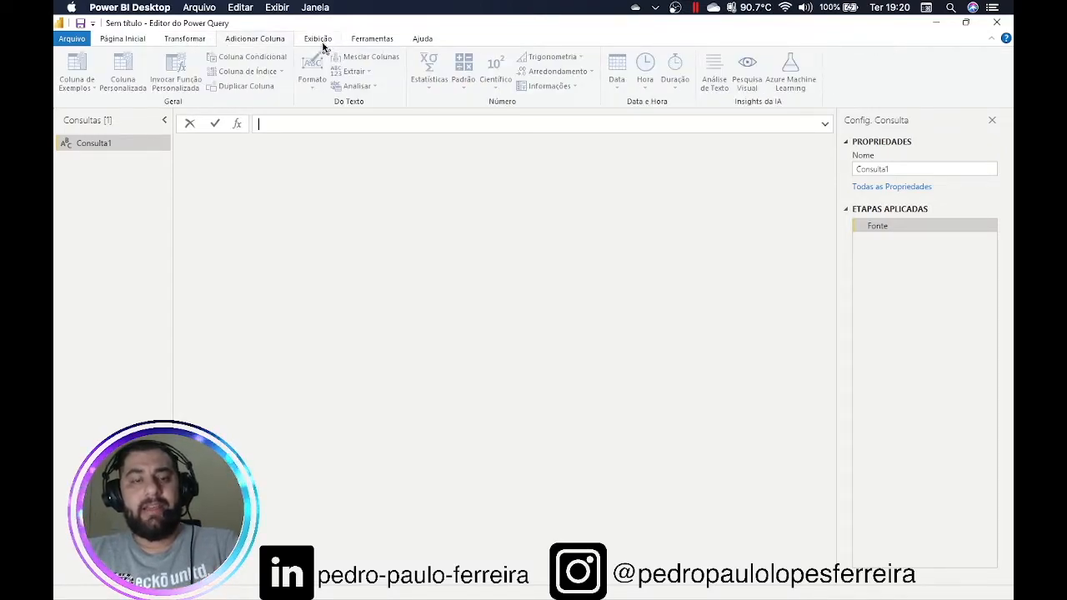
{"action": "left_click", "coordinate": [327, 41]}
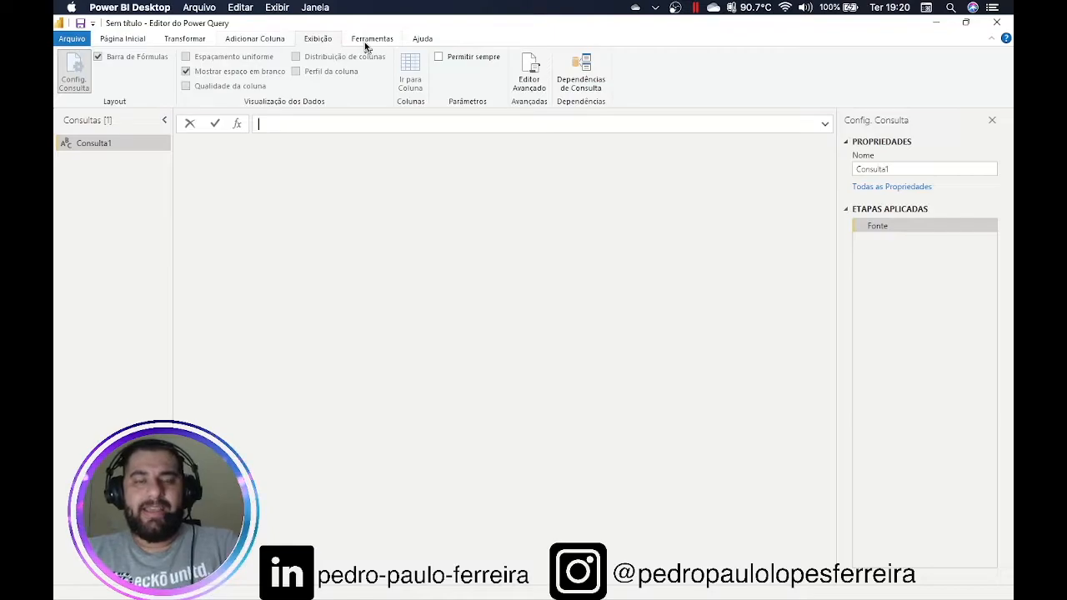
{"action": "left_click", "coordinate": [364, 42]}
{"action": "left_click", "coordinate": [425, 41]}
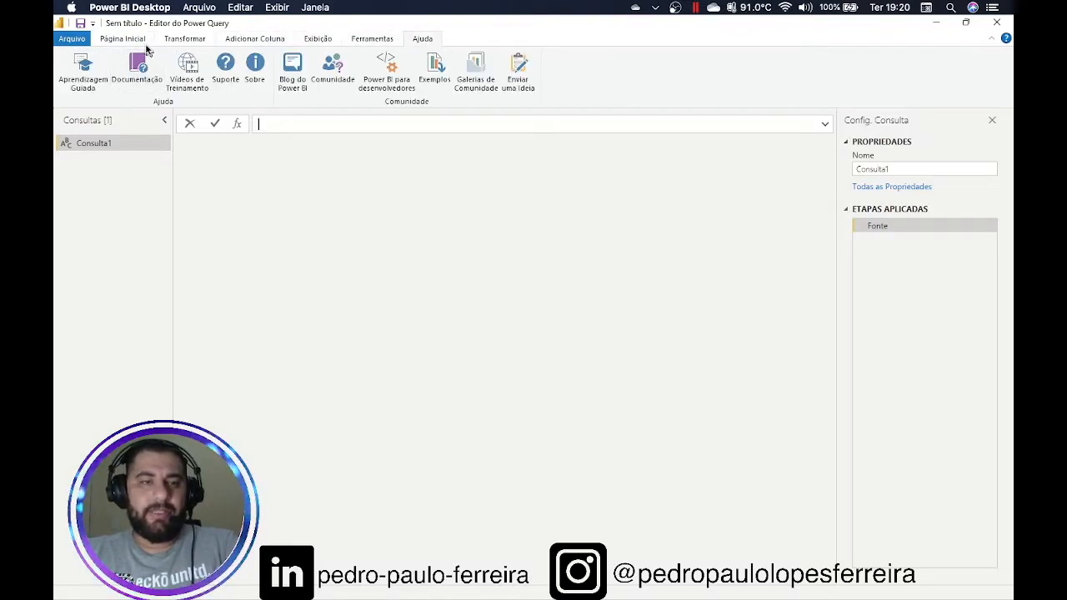
{"action": "left_click", "coordinate": [138, 42]}
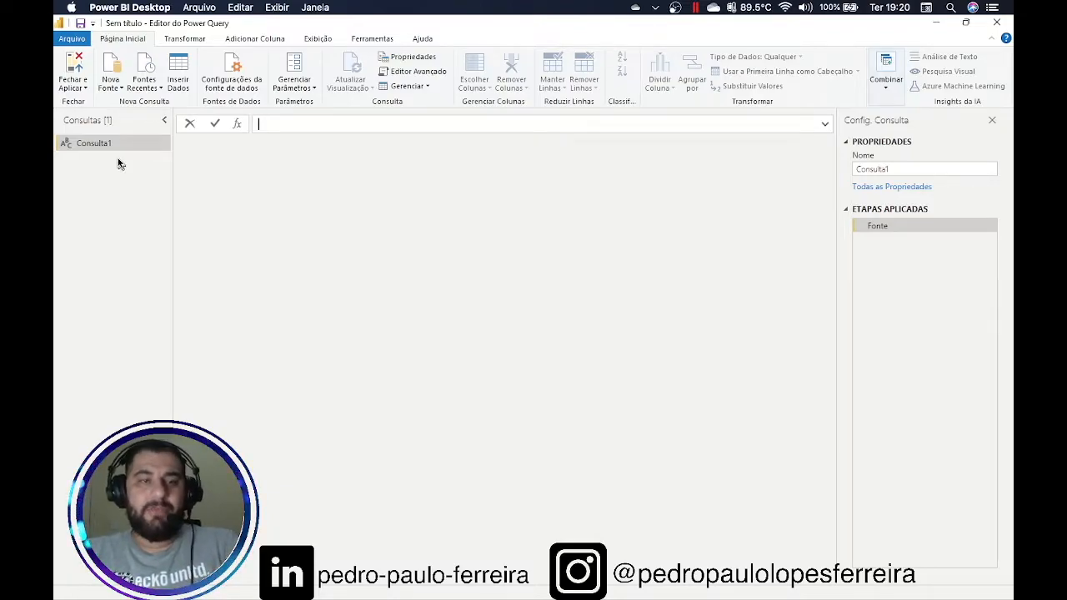
Browse the new-source list and Obter Dados catalogue, cancel it, and start Inserir Dados
{"action": "left_click", "coordinate": [117, 90]}
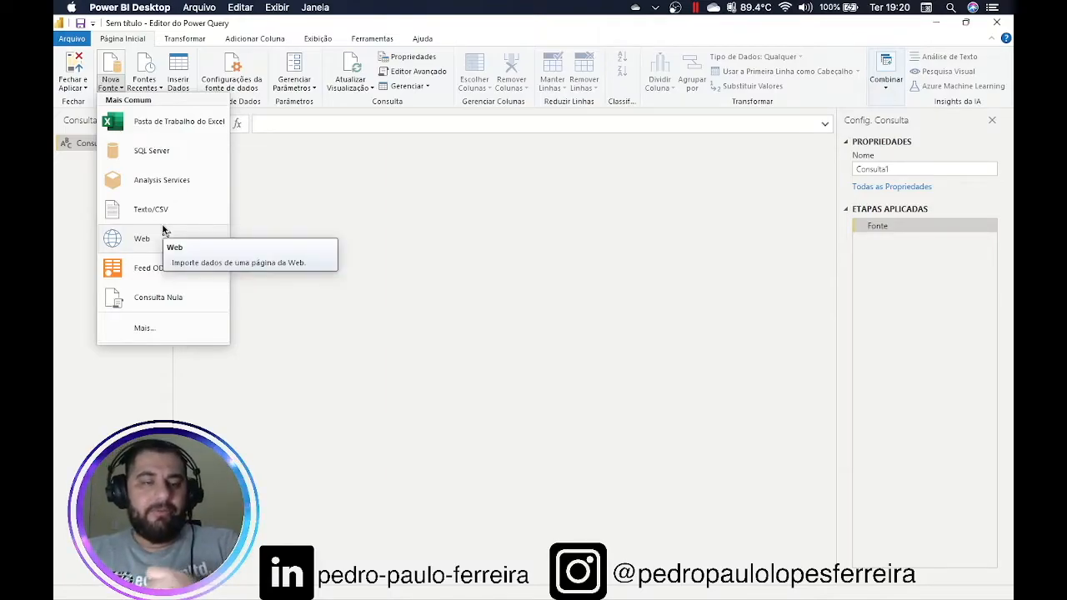
{"action": "left_click", "coordinate": [68, 202]}
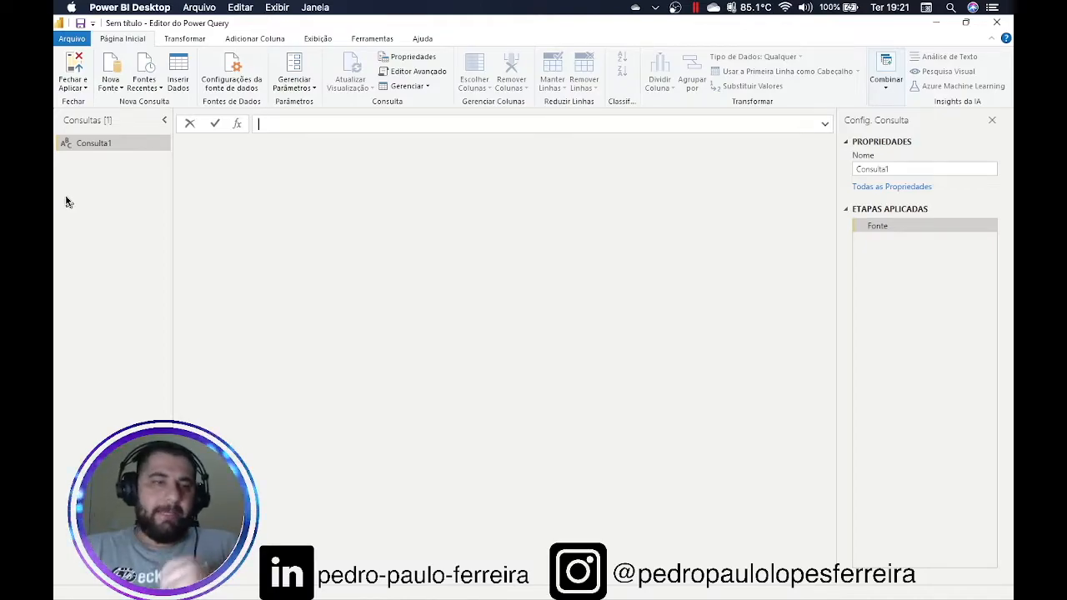
{"action": "left_click", "coordinate": [122, 90]}
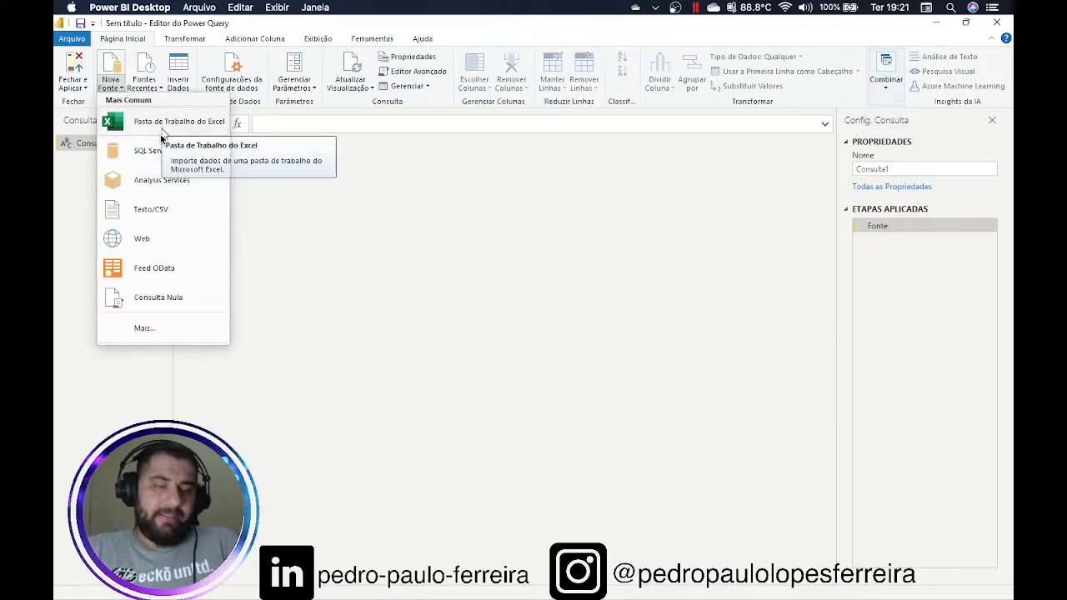
{"action": "left_click", "coordinate": [148, 330]}
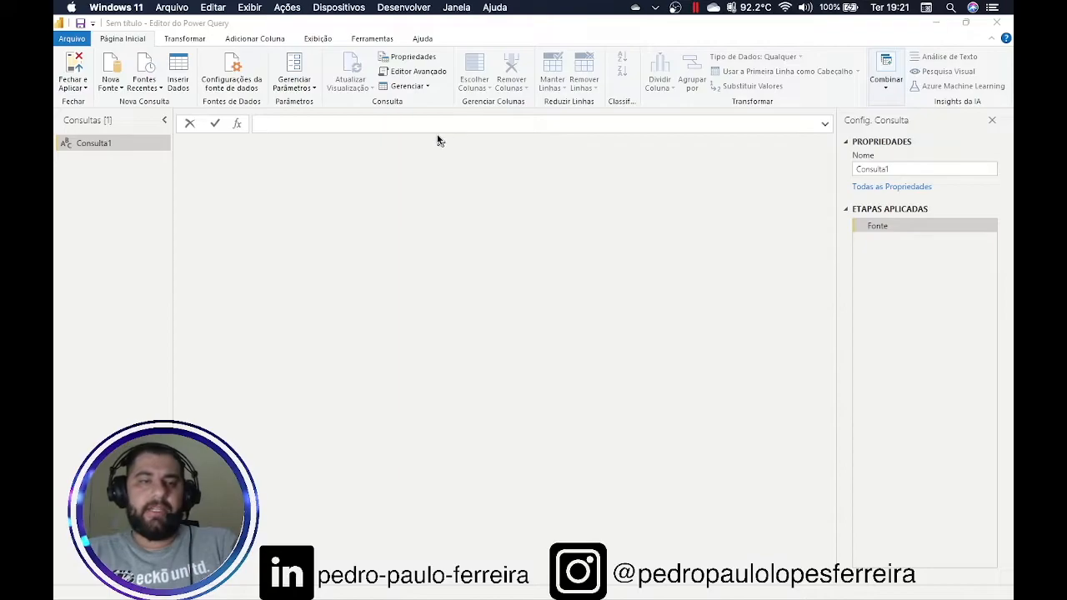
{"action": "scroll", "coordinate": [523, 283], "scroll_direction": "down", "scroll_amount": 15}
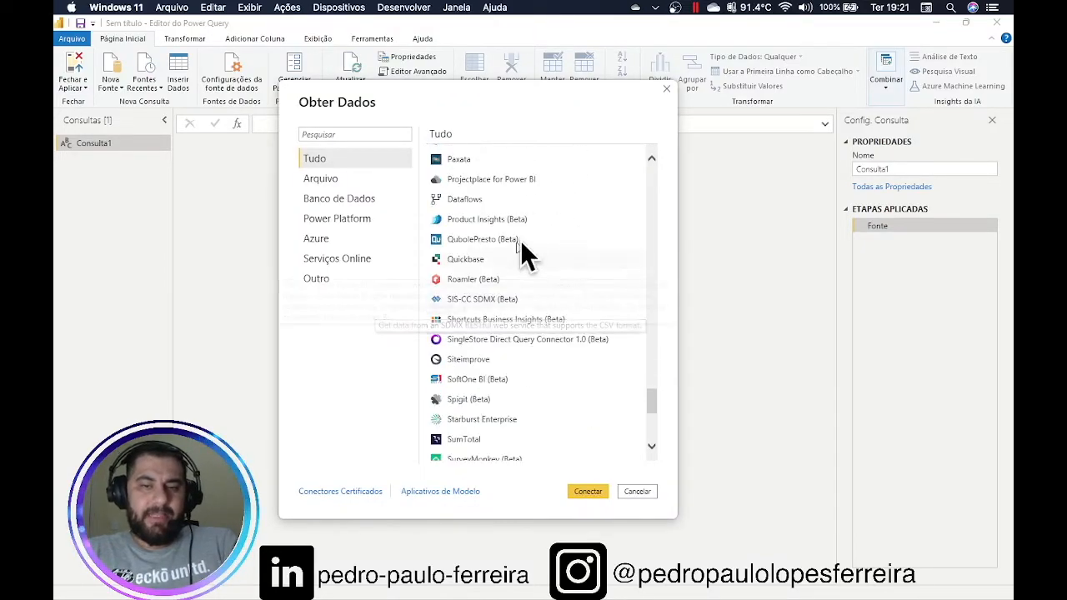
{"action": "left_click", "coordinate": [637, 492]}
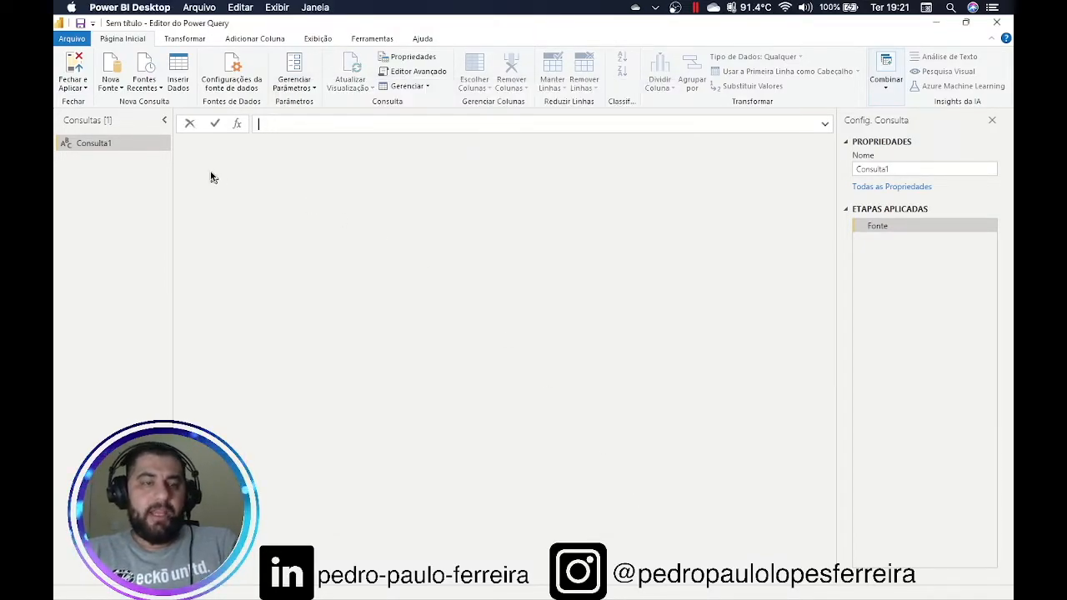
{"action": "left_click", "coordinate": [180, 81]}
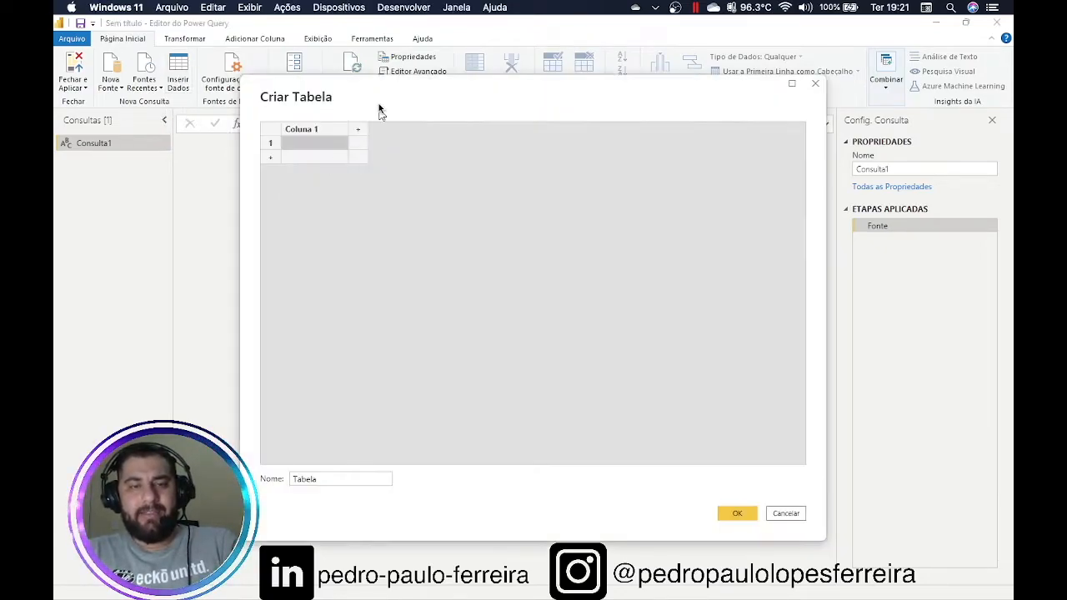
{"action": "mouse_move", "coordinate": [379, 111]}
{"action": "left_mouse_down"}
{"action": "mouse_move", "coordinate": [465, 95]}
{"action": "mouse_move", "coordinate": [387, 95]}
{"action": "left_mouse_up"}
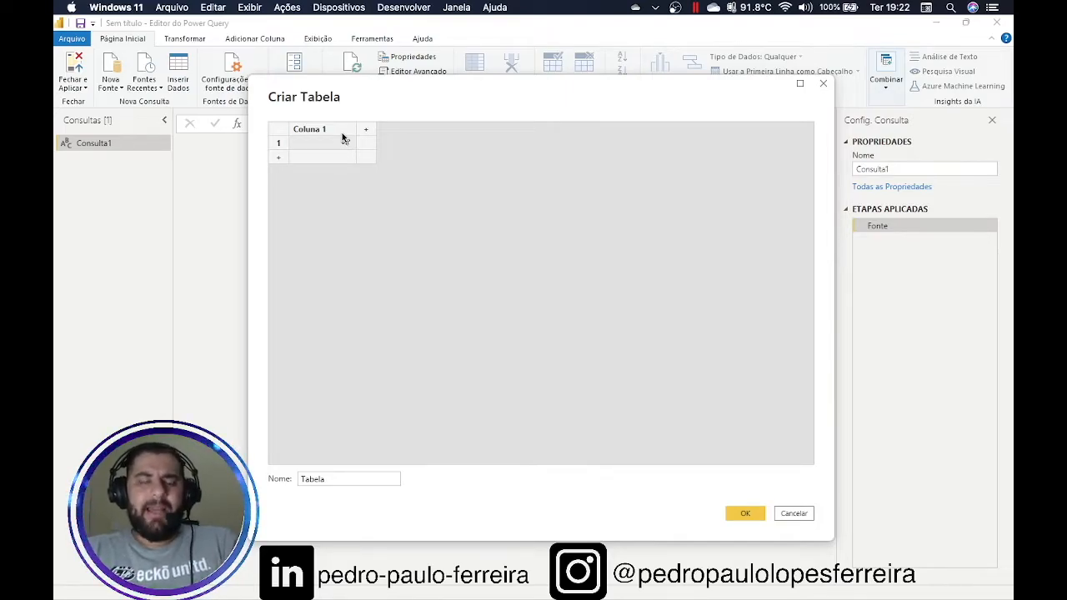
Rename Coluna 1 to UF and enter the rows SP, RJ, MG and PE
{"action": "left_click_drag", "start_coordinate": [374, 100], "coordinate": [326, 113]}
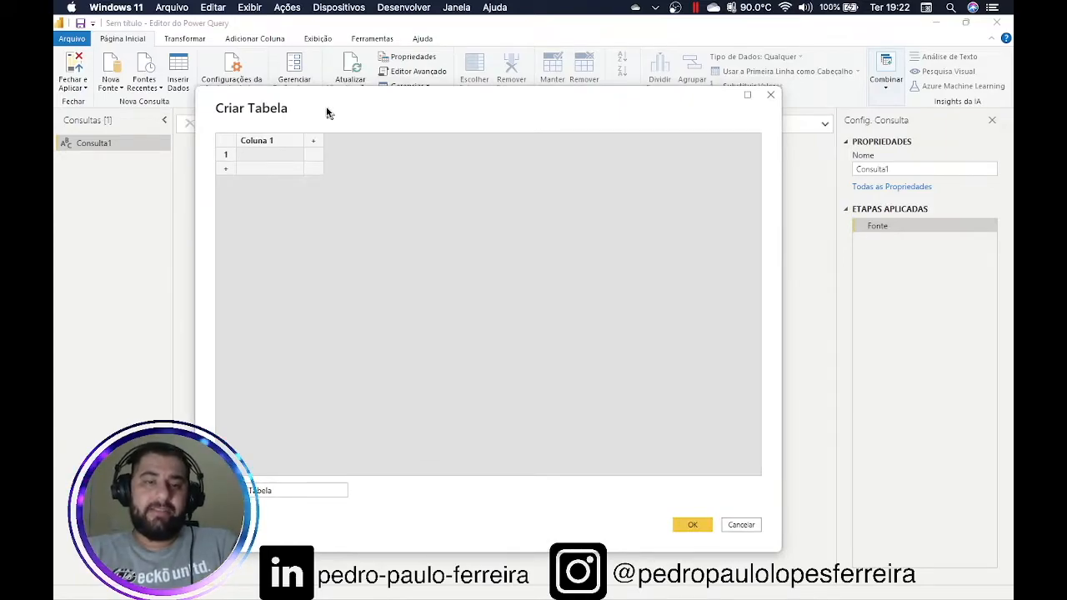
{"action": "double_click", "coordinate": [289, 148]}
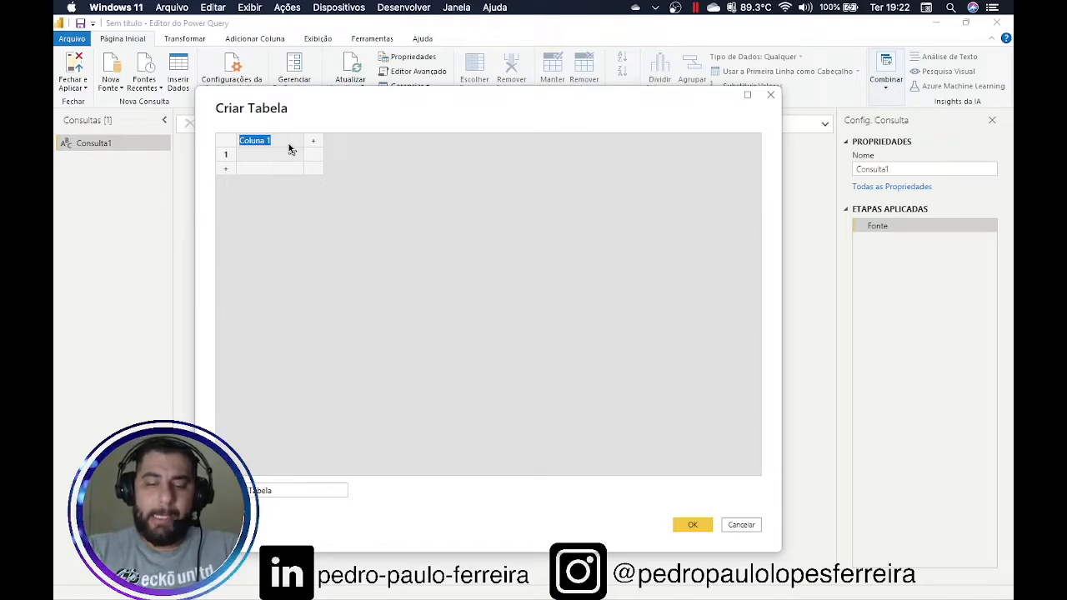
{"action": "type", "text": "UF"}
{"action": "key", "text": "Return"}
{"action": "type", "text": "SP"}
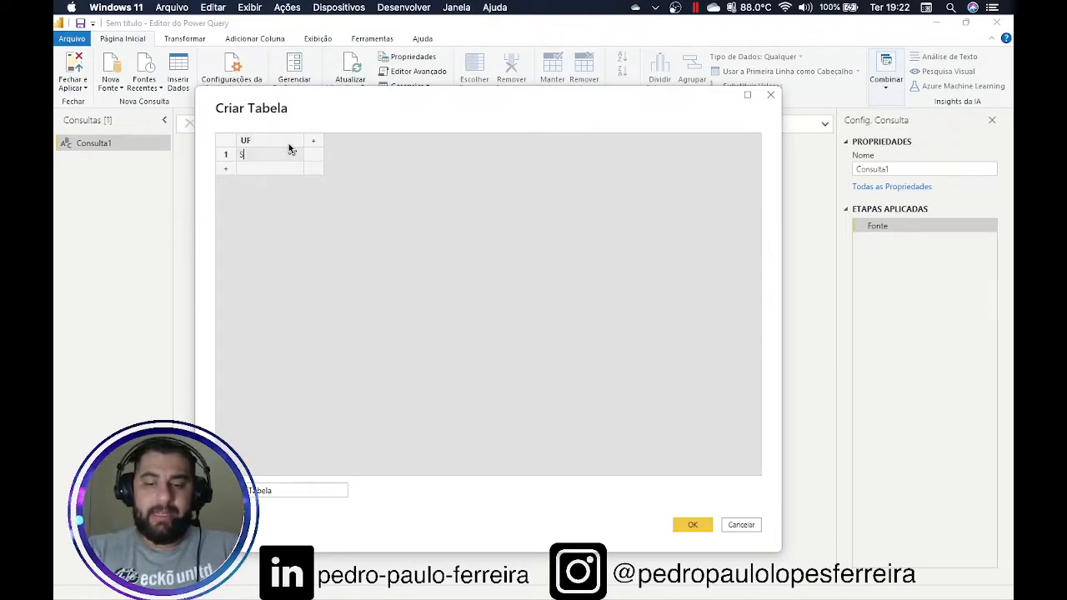
{"action": "key", "text": "Return"}
{"action": "type", "text": "RJ"}
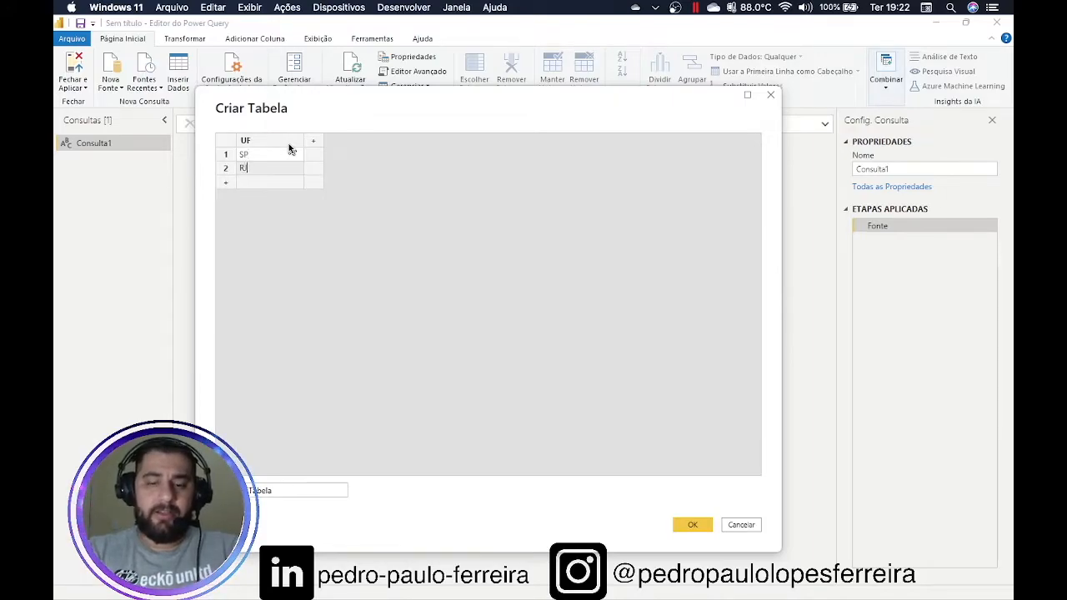
{"action": "key", "text": "Return"}
{"action": "type", "text": "MG"}
{"action": "key", "text": "Return"}
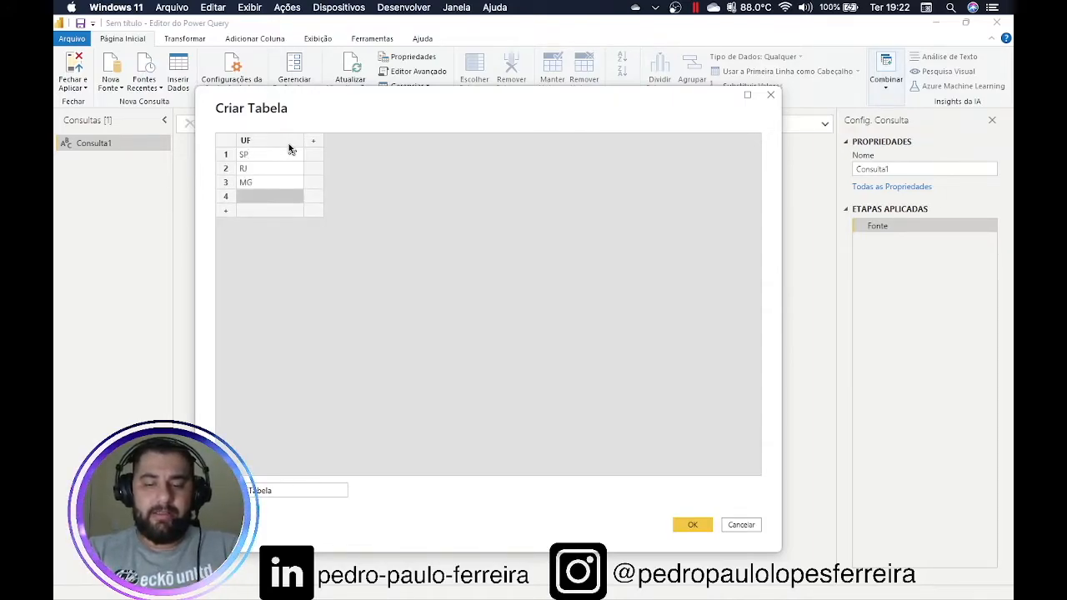
{"action": "type", "text": "PE"}
Name the table 'Tabela de Estados' and create it
{"action": "double_click", "coordinate": [285, 492]}
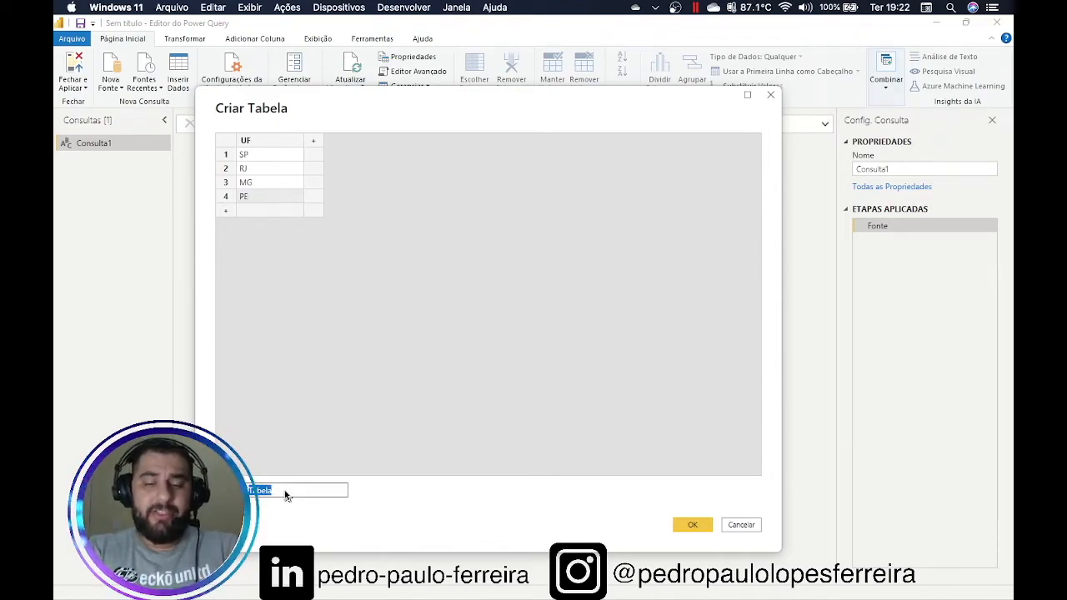
{"action": "left_click", "coordinate": [285, 491]}
{"action": "type", "text": "de Estados"}
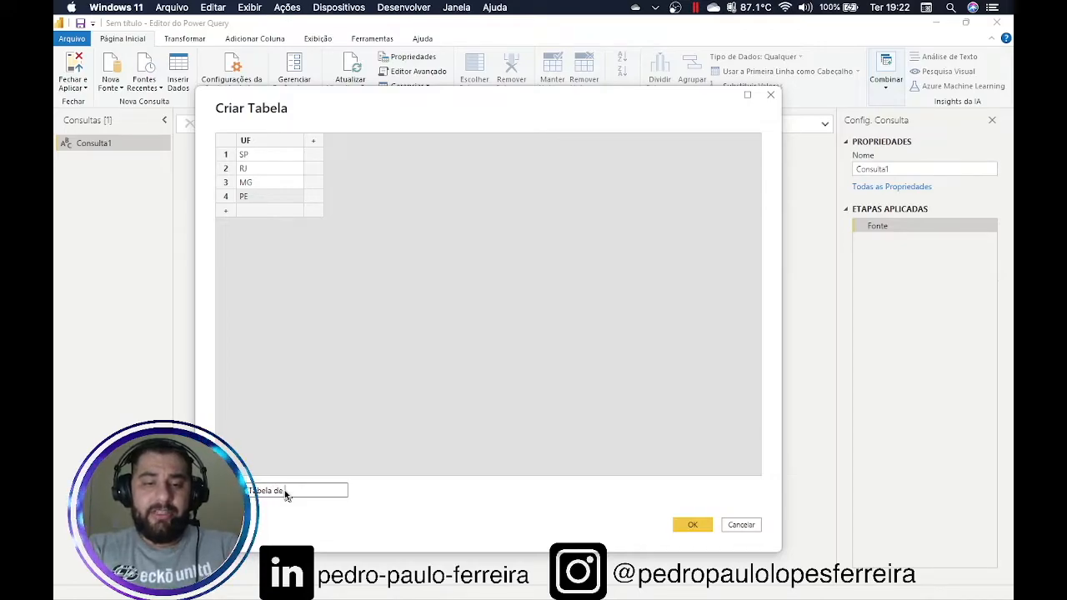
{"action": "left_click", "coordinate": [691, 525]}
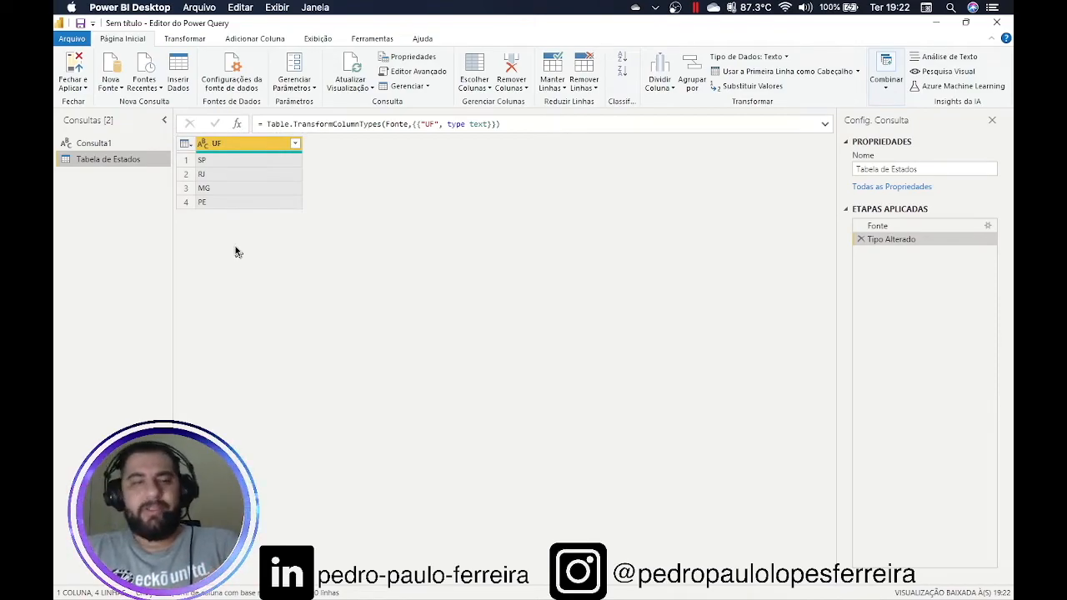
Open Configurações da fonte de dados from the Página Inicial ribbon
{"action": "left_click", "coordinate": [241, 80]}
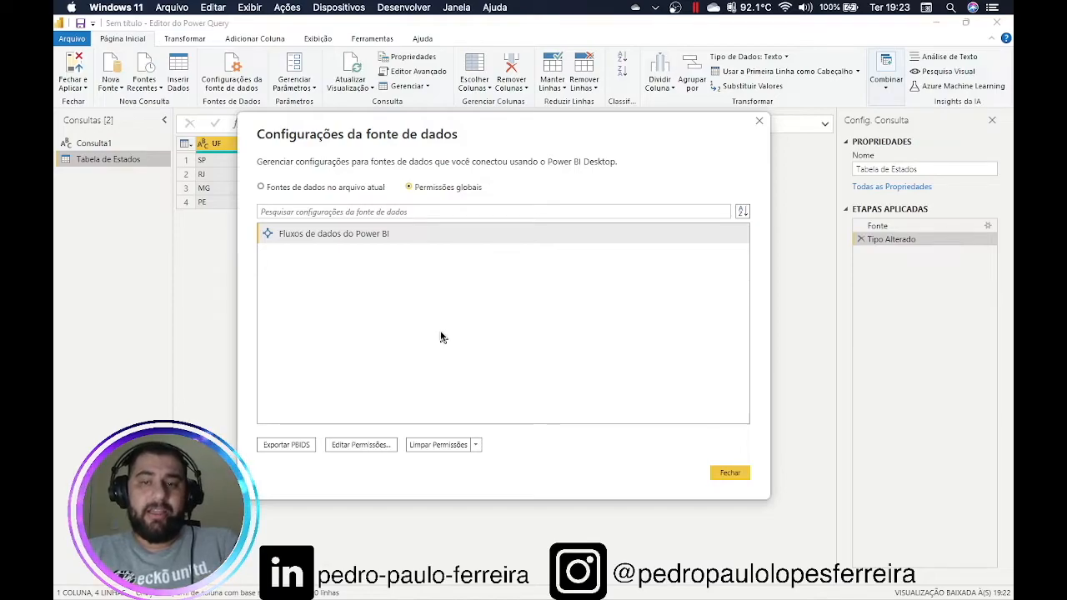
{"action": "left_click_drag", "start_coordinate": [414, 140], "coordinate": [464, 123]}
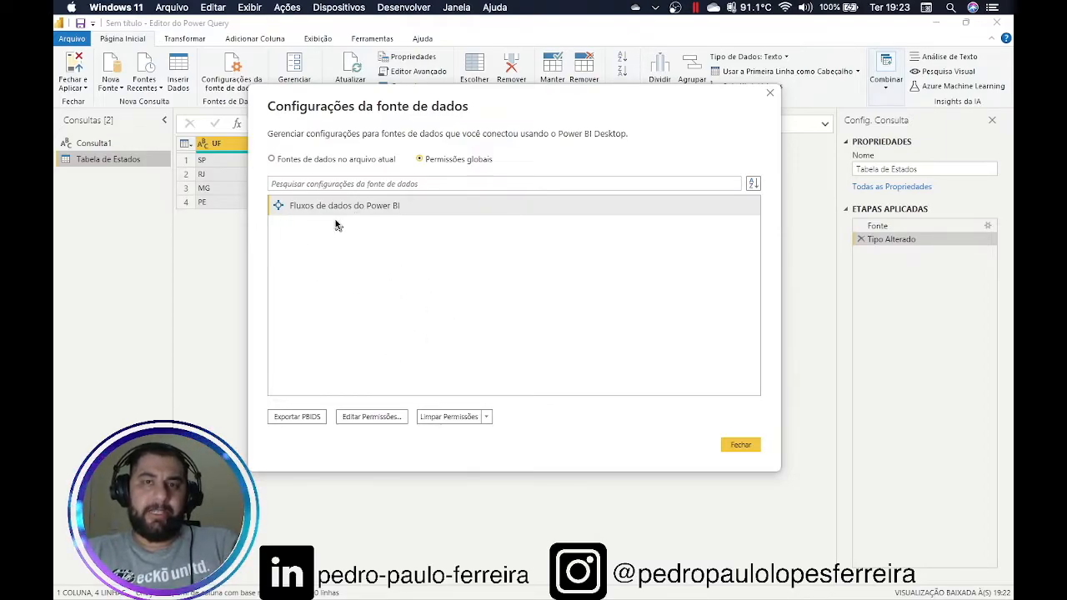
{"action": "mouse_move", "coordinate": [490, 112]}
{"action": "left_mouse_down"}
{"action": "mouse_move", "coordinate": [431, 114]}
{"action": "mouse_move", "coordinate": [487, 115]}
{"action": "left_mouse_up"}
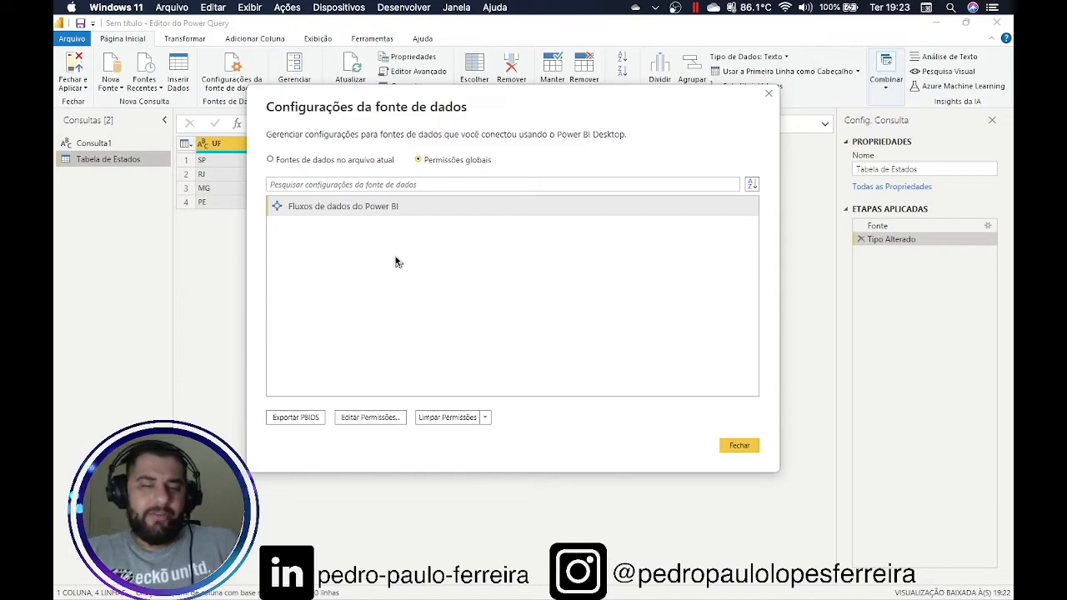
Close the data source settings and look through the Gerenciar Parâmetros menu
{"action": "left_click", "coordinate": [737, 448]}
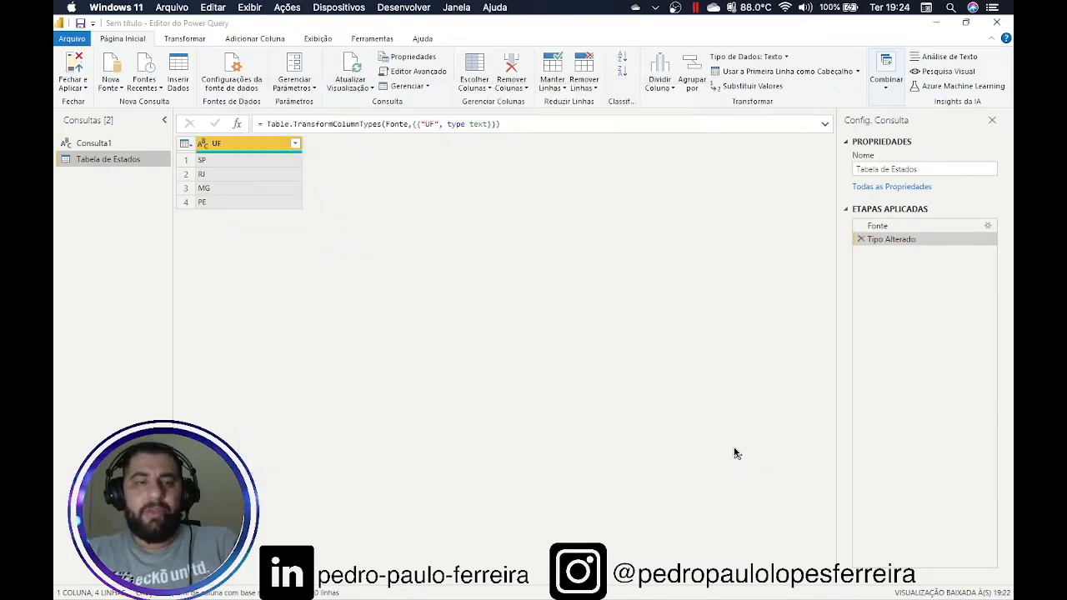
{"action": "left_click", "coordinate": [315, 88]}
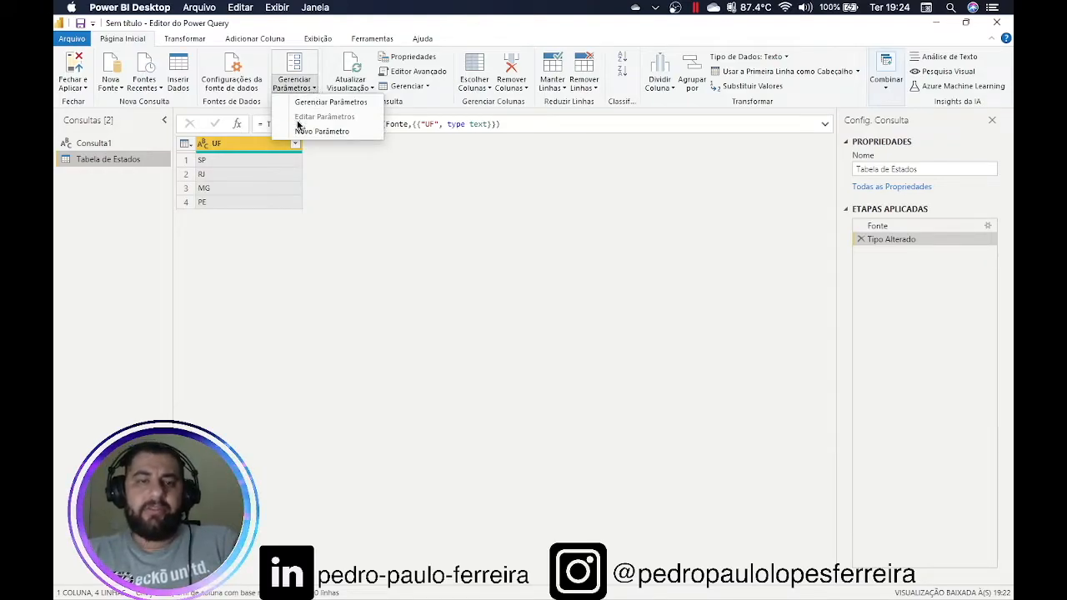
{"action": "left_click", "coordinate": [426, 190]}
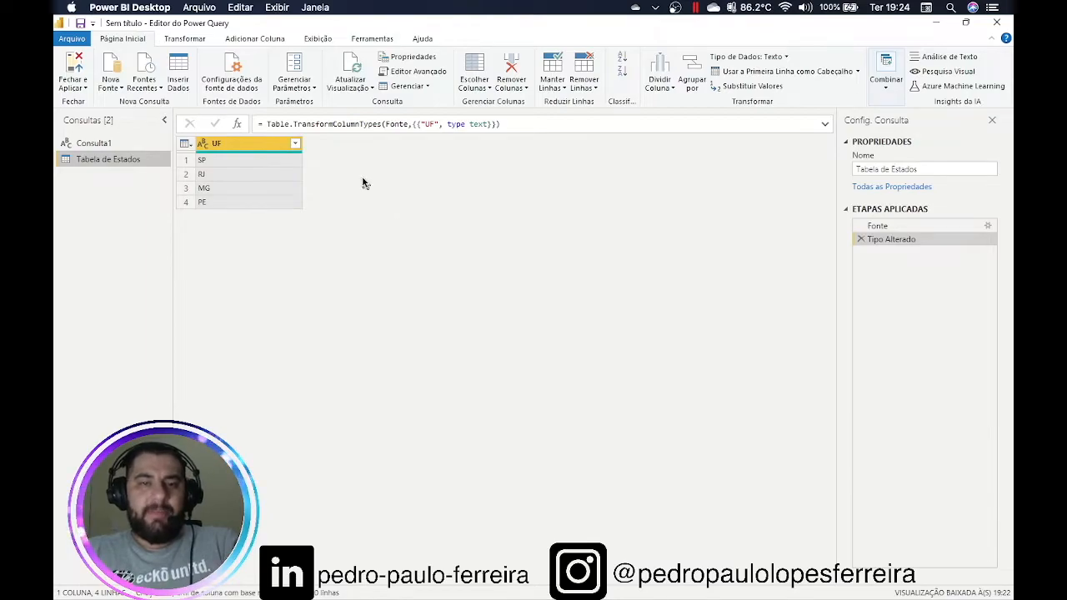
Refresh the Tabela de Estados preview and open its Editor Avançado
{"action": "left_click", "coordinate": [370, 89]}
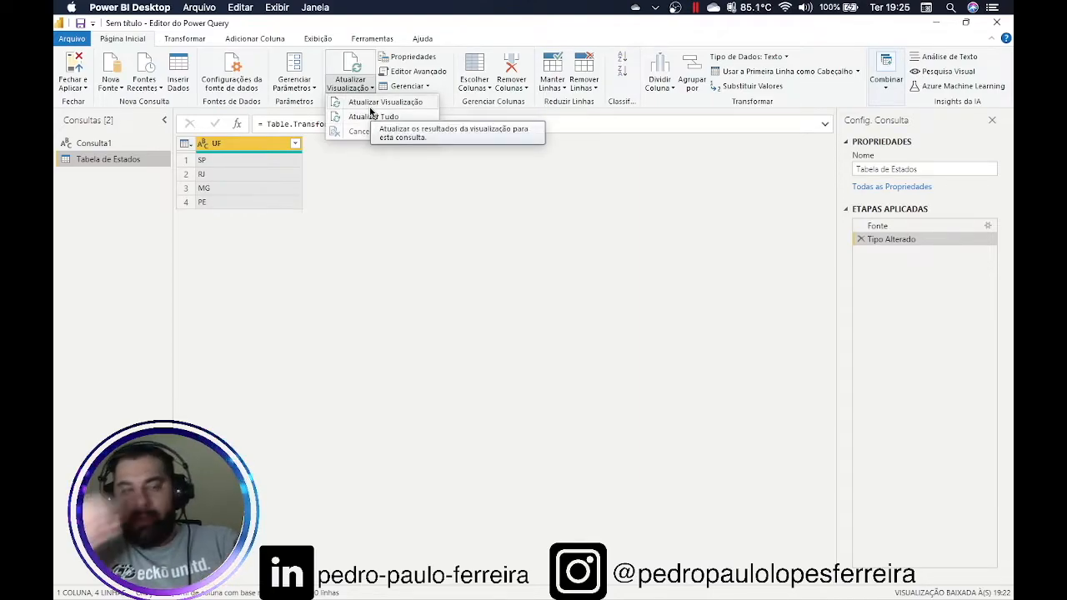
{"action": "left_click", "coordinate": [373, 116]}
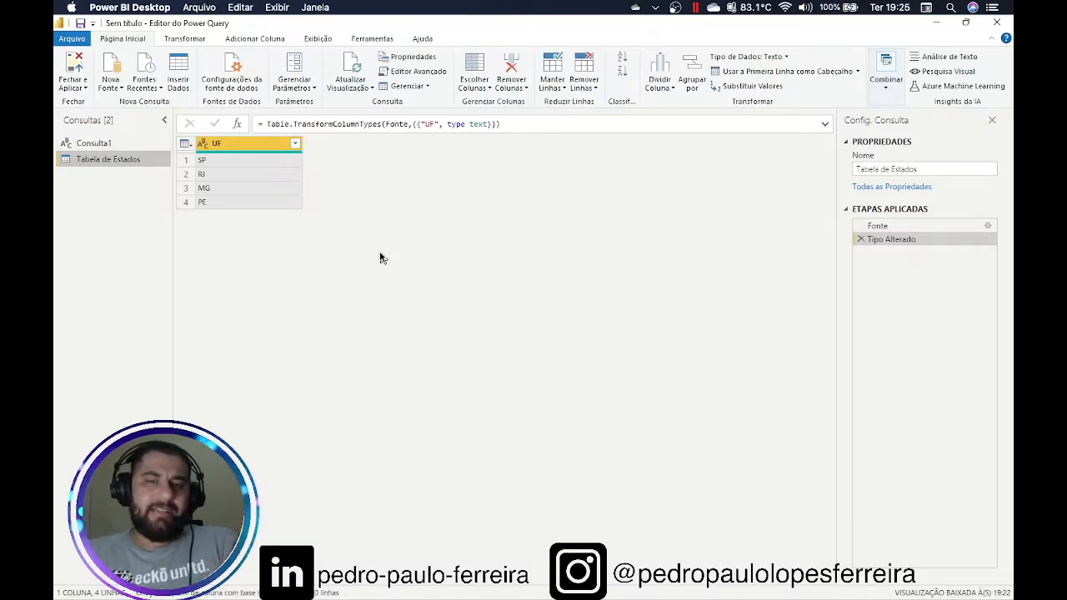
{"action": "left_click", "coordinate": [419, 75]}
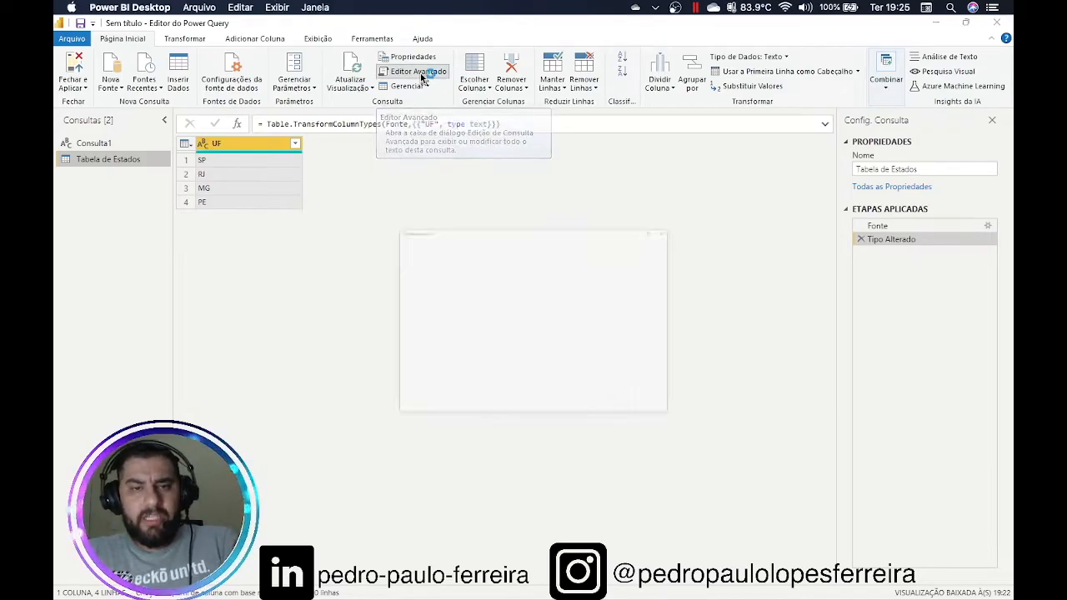
{"action": "left_click_drag", "start_coordinate": [419, 106], "coordinate": [411, 71]}
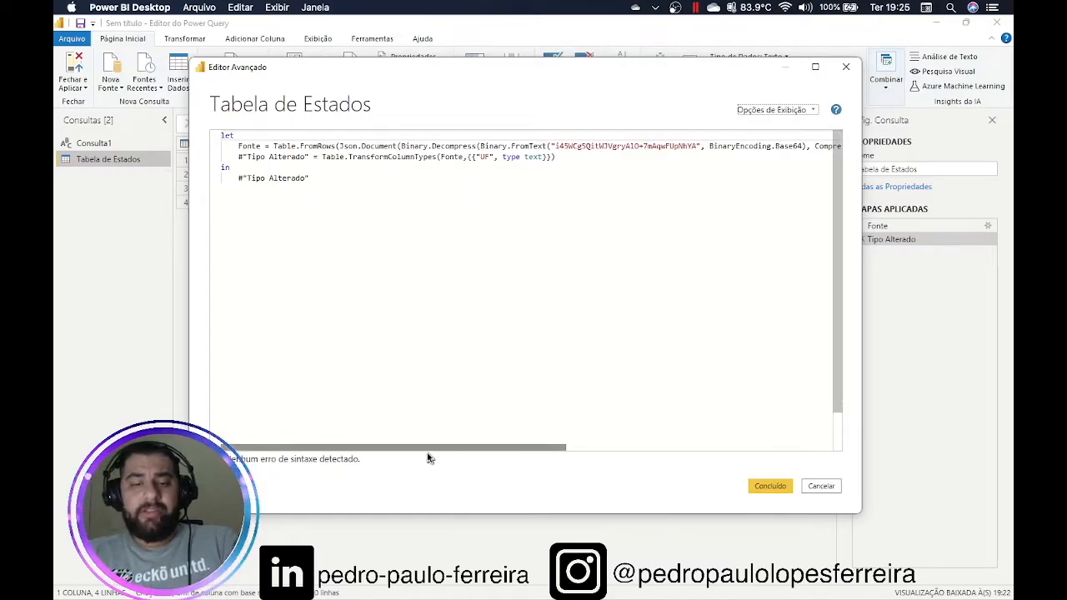
{"action": "mouse_move", "coordinate": [429, 452]}
{"action": "left_mouse_down"}
{"action": "mouse_move", "coordinate": [647, 456]}
{"action": "mouse_move", "coordinate": [422, 450]}
{"action": "left_mouse_up"}
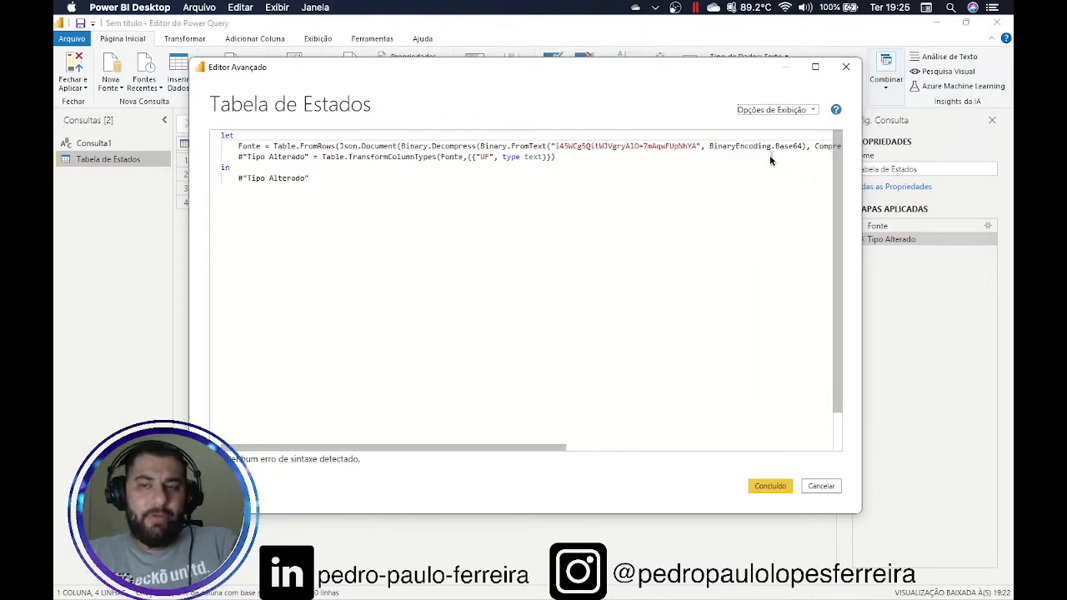
{"action": "left_click", "coordinate": [811, 112]}
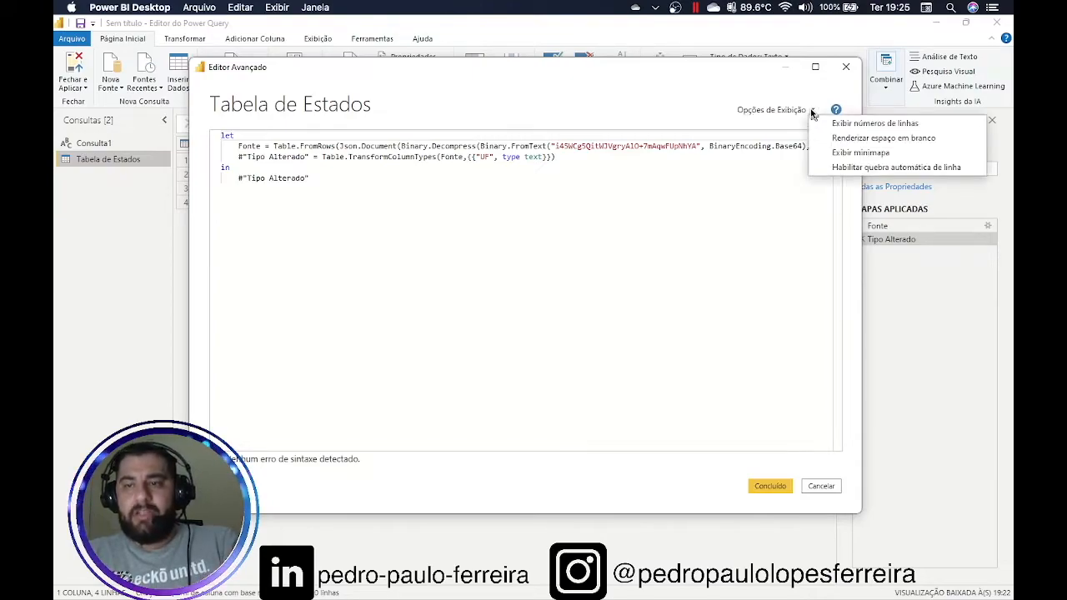
{"action": "left_click", "coordinate": [726, 262]}
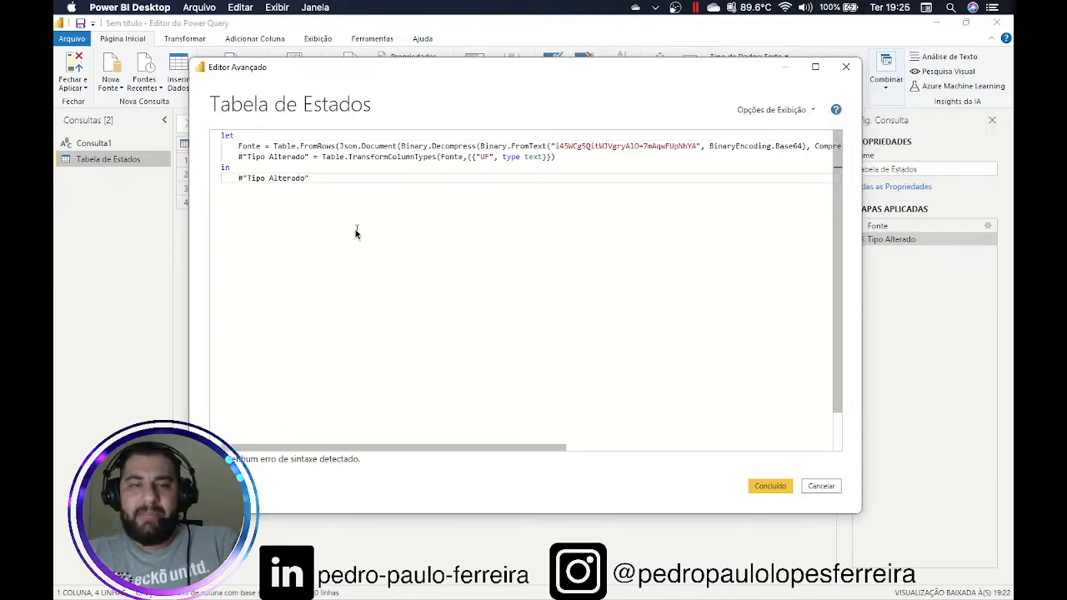
{"action": "left_click_drag", "start_coordinate": [353, 453], "coordinate": [331, 447]}
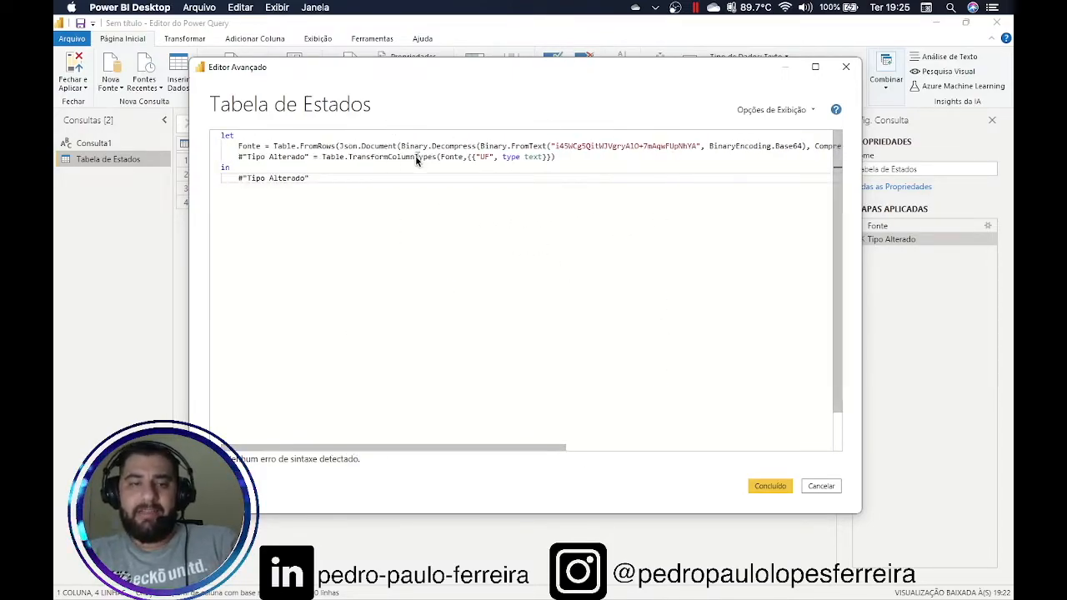
{"action": "mouse_move", "coordinate": [416, 160]}
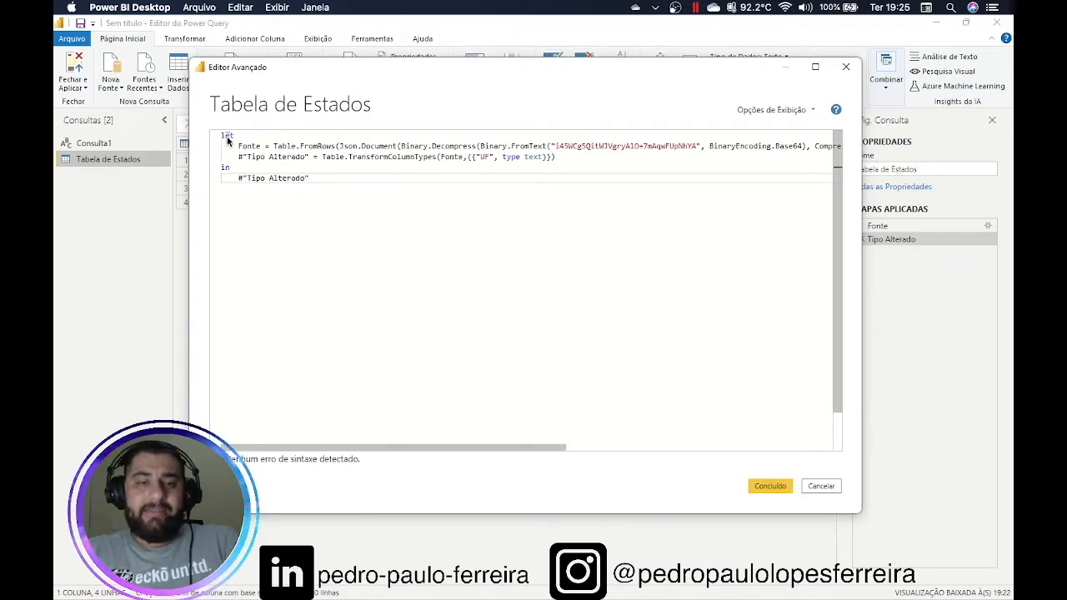
{"action": "left_click_drag", "start_coordinate": [312, 182], "coordinate": [211, 143]}
{"action": "left_click", "coordinate": [346, 180]}
{"action": "double_click", "coordinate": [250, 147]}
{"action": "double_click", "coordinate": [285, 147]}
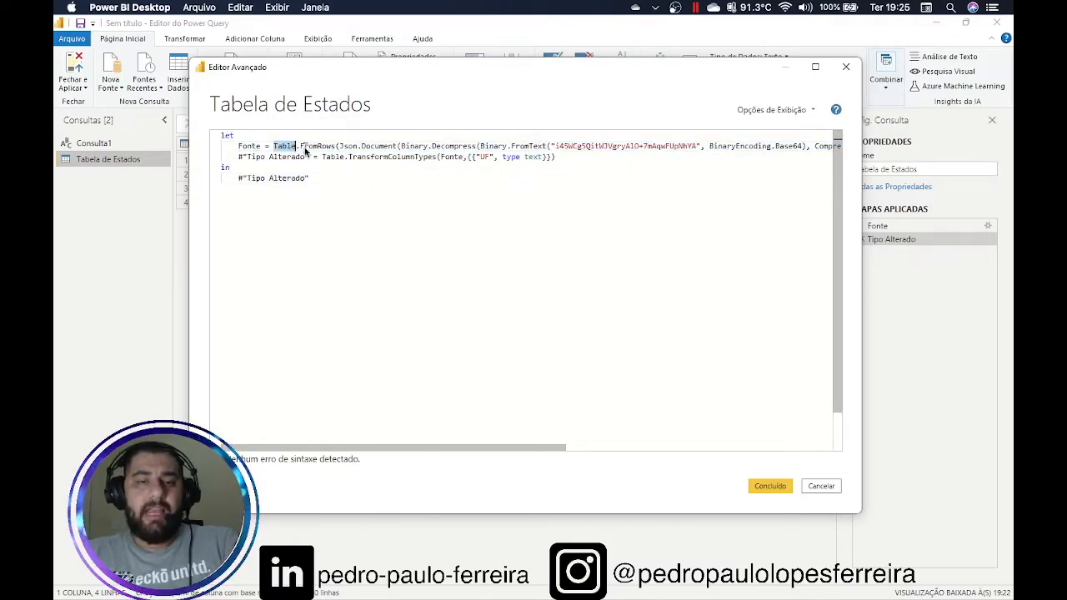
{"action": "left_click", "coordinate": [304, 147]}
{"action": "left_click", "coordinate": [348, 147]}
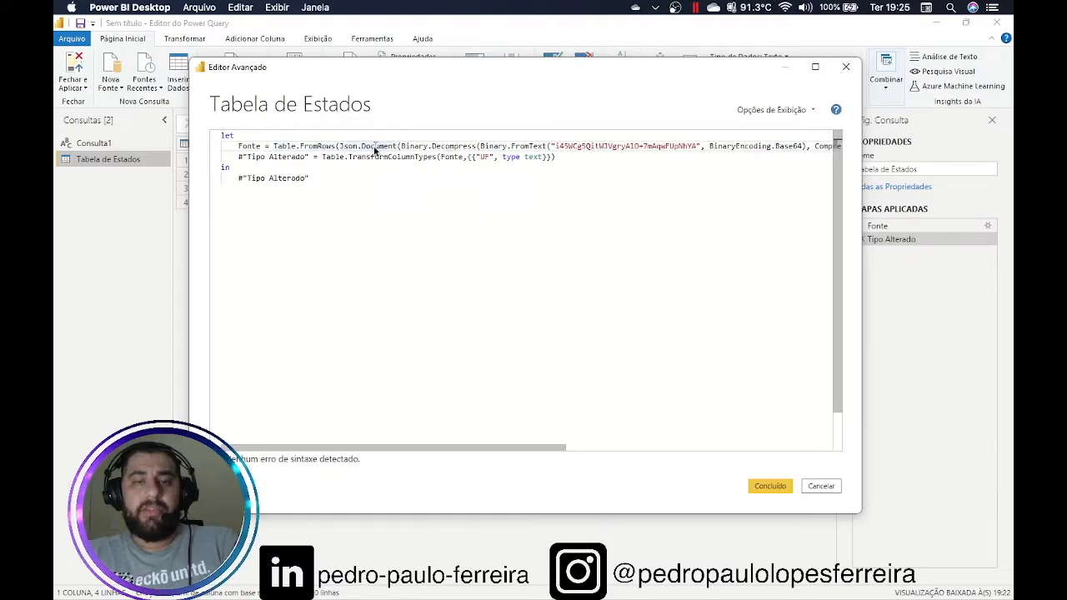
{"action": "double_click", "coordinate": [374, 147]}
{"action": "left_click", "coordinate": [568, 164]}
{"action": "left_click_drag", "start_coordinate": [568, 164], "coordinate": [839, 151]}
{"action": "left_click_drag", "start_coordinate": [671, 449], "coordinate": [400, 446]}
{"action": "left_click", "coordinate": [821, 486]}
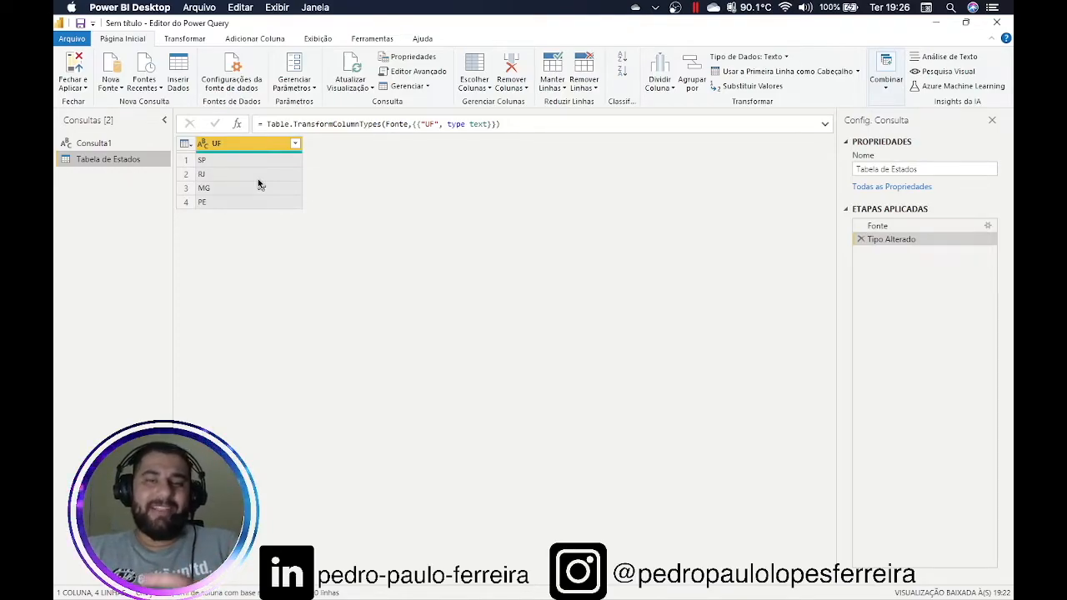
Reopen the Tabela de Estados Editor Avançado, maximize and review the code, then cancel
{"action": "left_click", "coordinate": [400, 75]}
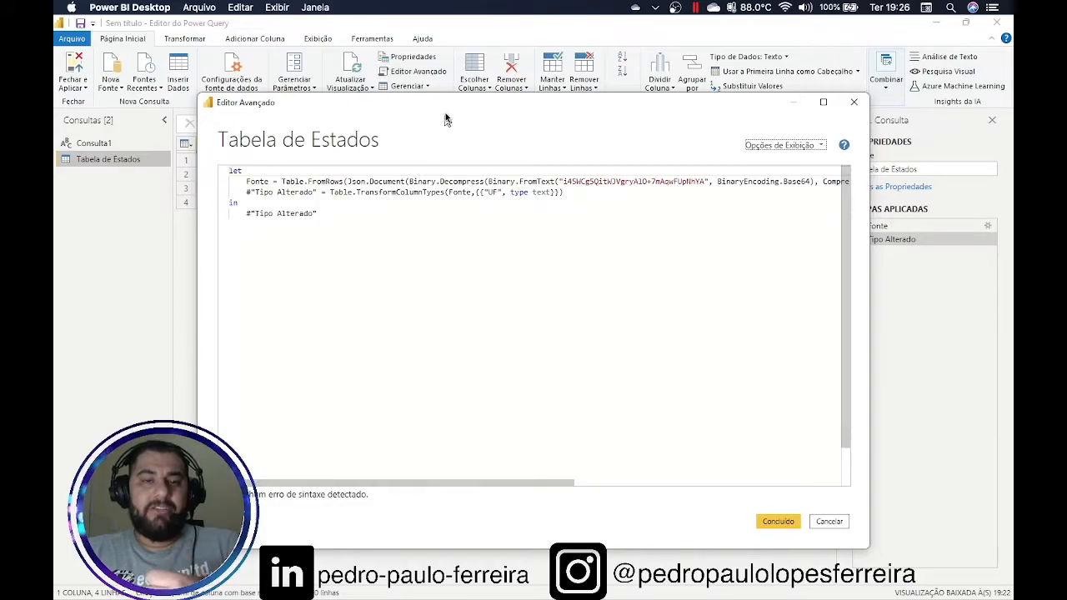
{"action": "double_click", "coordinate": [448, 106]}
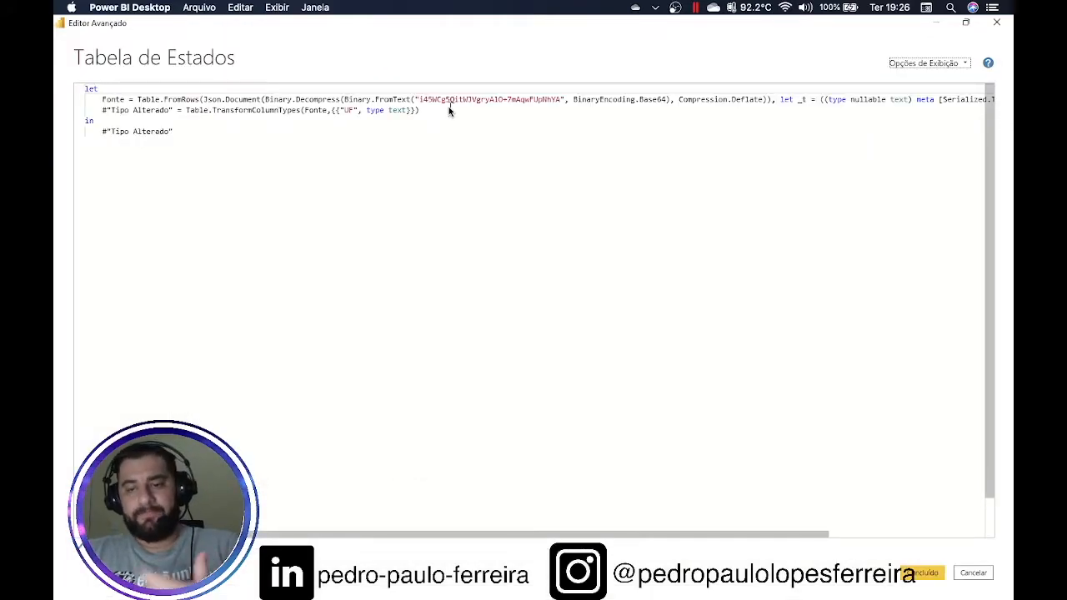
{"action": "left_click_drag", "start_coordinate": [486, 536], "coordinate": [356, 514]}
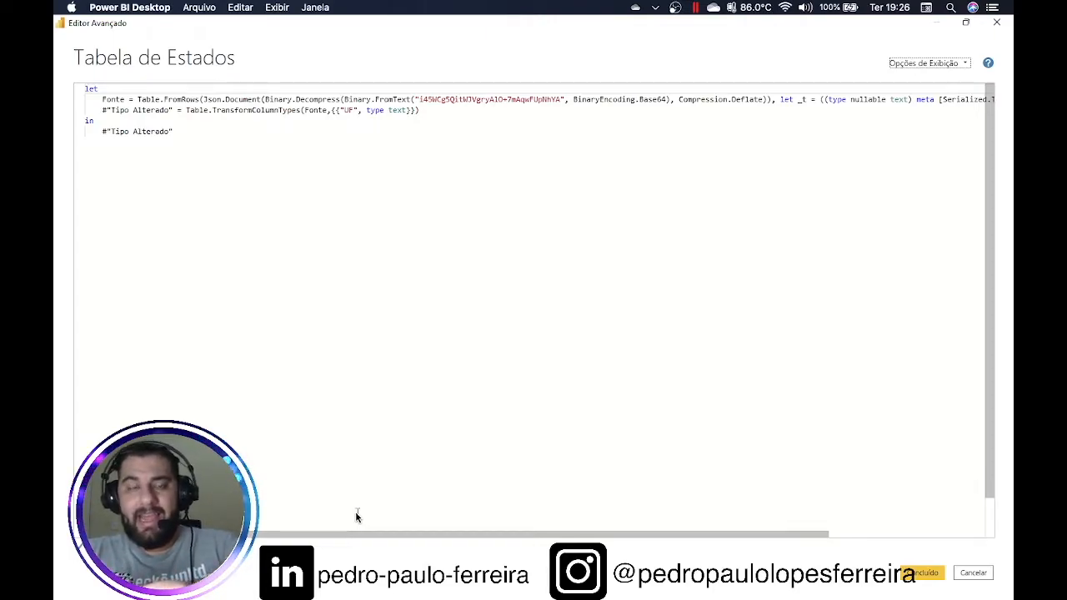
{"action": "left_click_drag", "start_coordinate": [358, 533], "coordinate": [504, 523]}
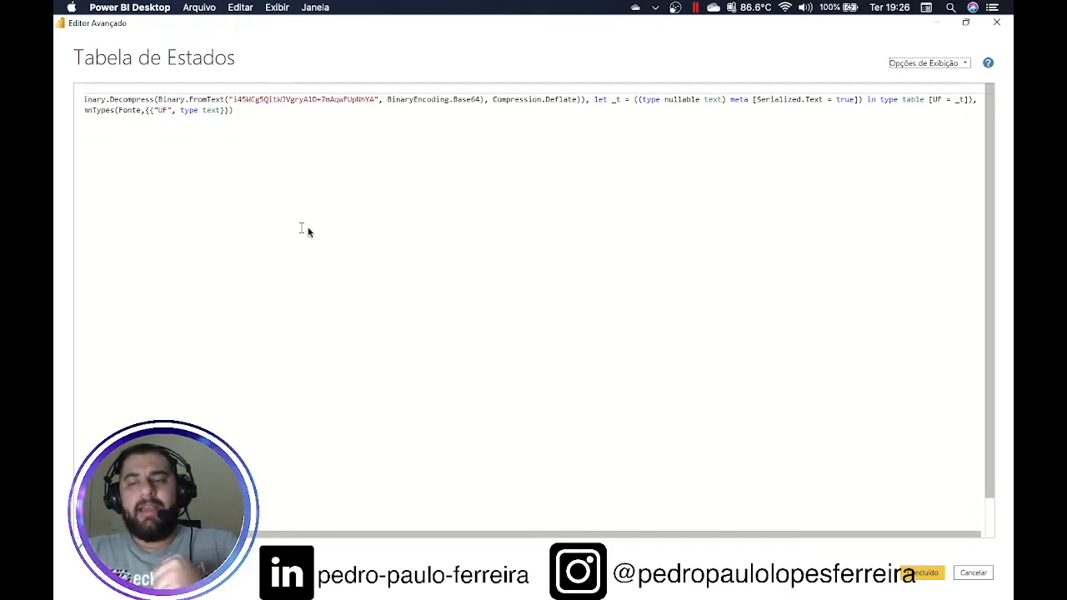
{"action": "left_click", "coordinate": [969, 575]}
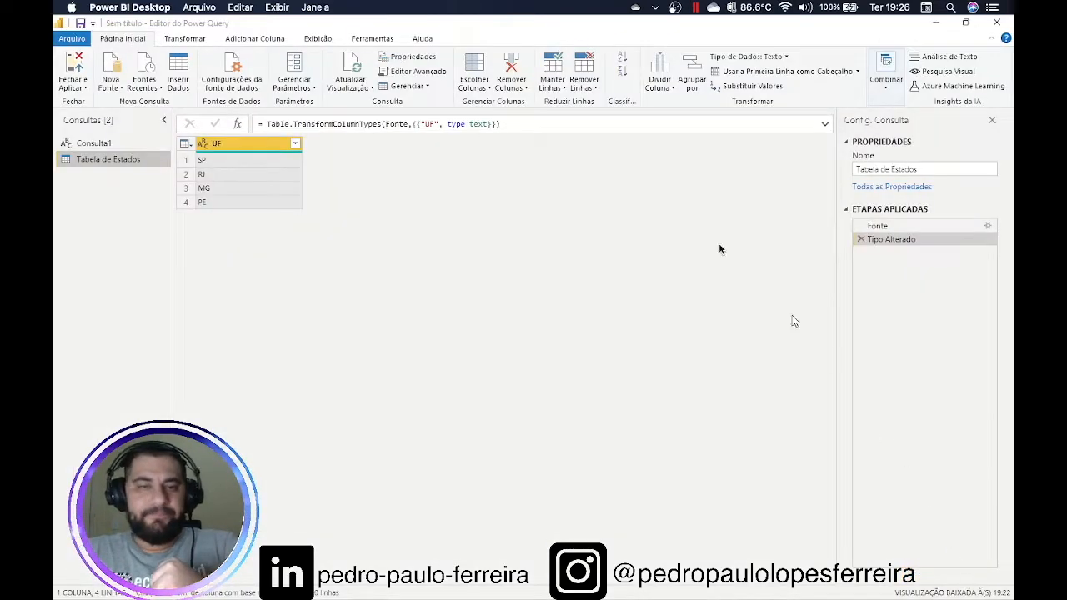
{"action": "left_click", "coordinate": [480, 92]}
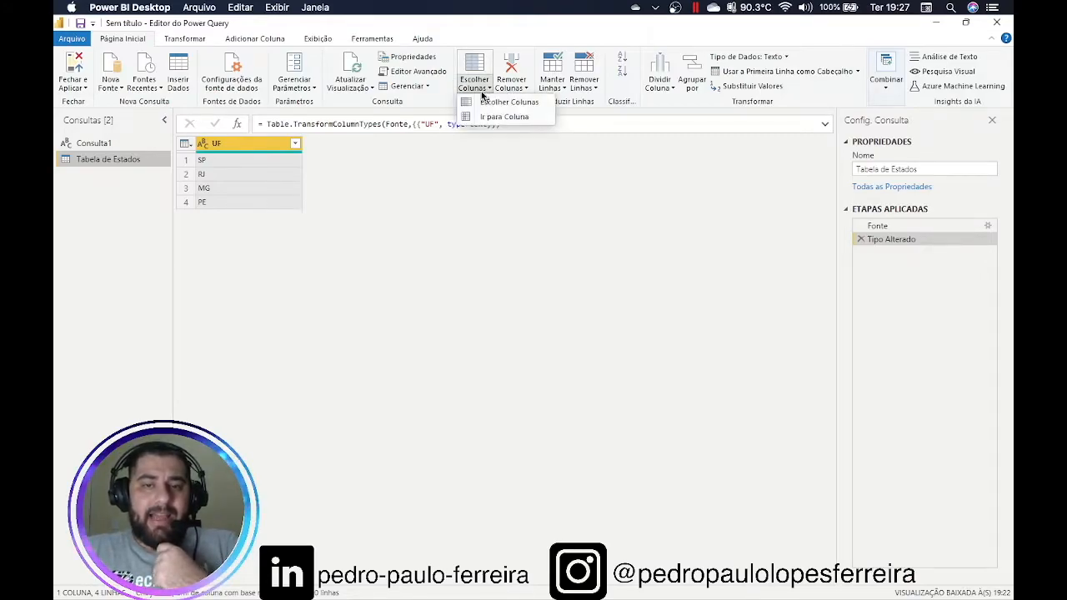
{"action": "left_click", "coordinate": [526, 88]}
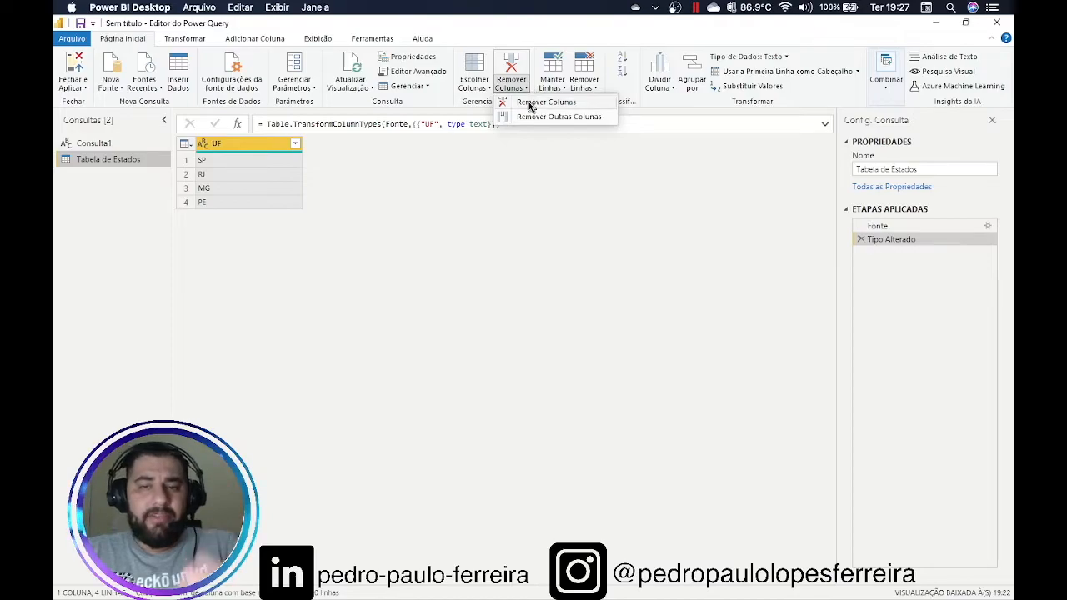
{"action": "left_click", "coordinate": [596, 35]}
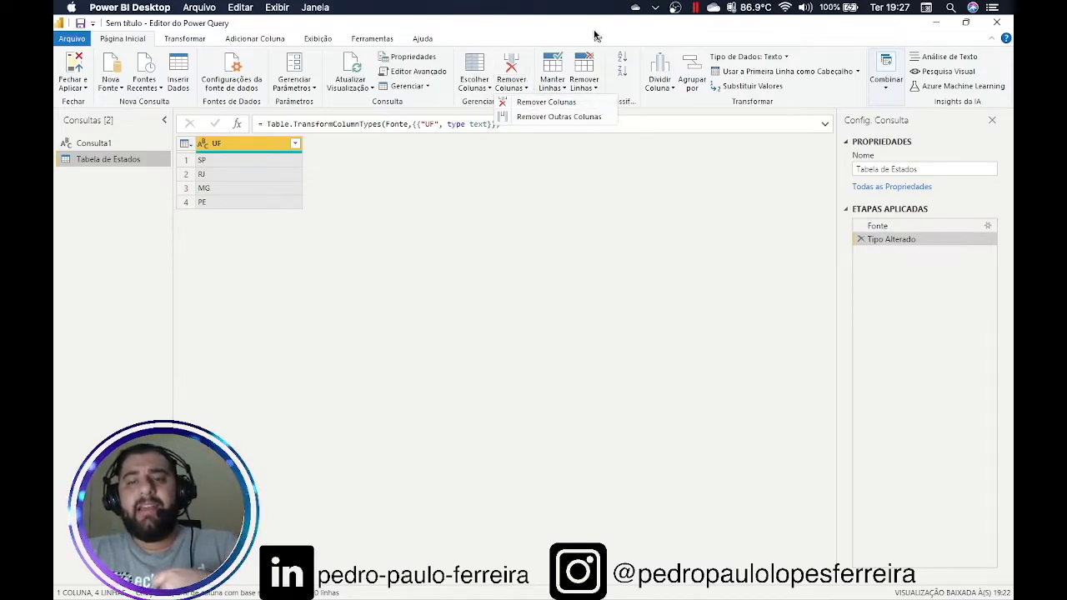
{"action": "left_click", "coordinate": [562, 90]}
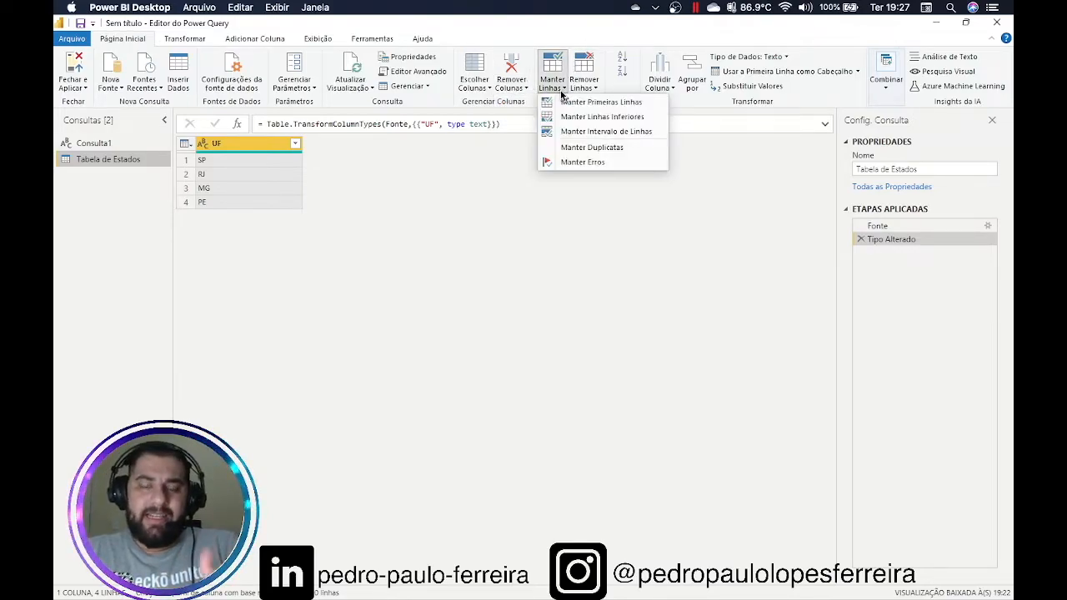
{"action": "left_click", "coordinate": [647, 34]}
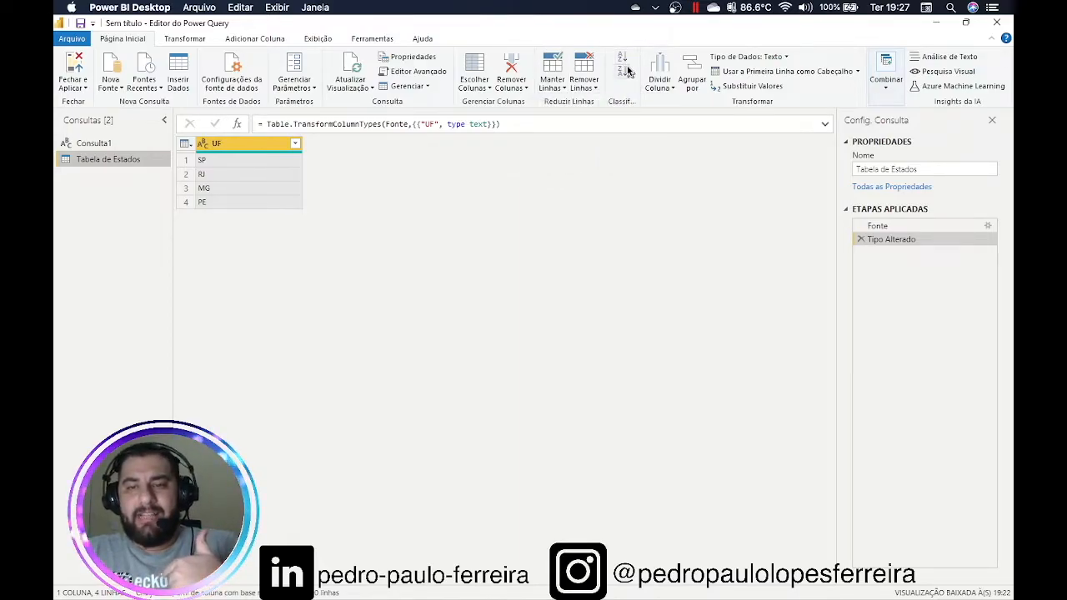
{"action": "left_click", "coordinate": [672, 89]}
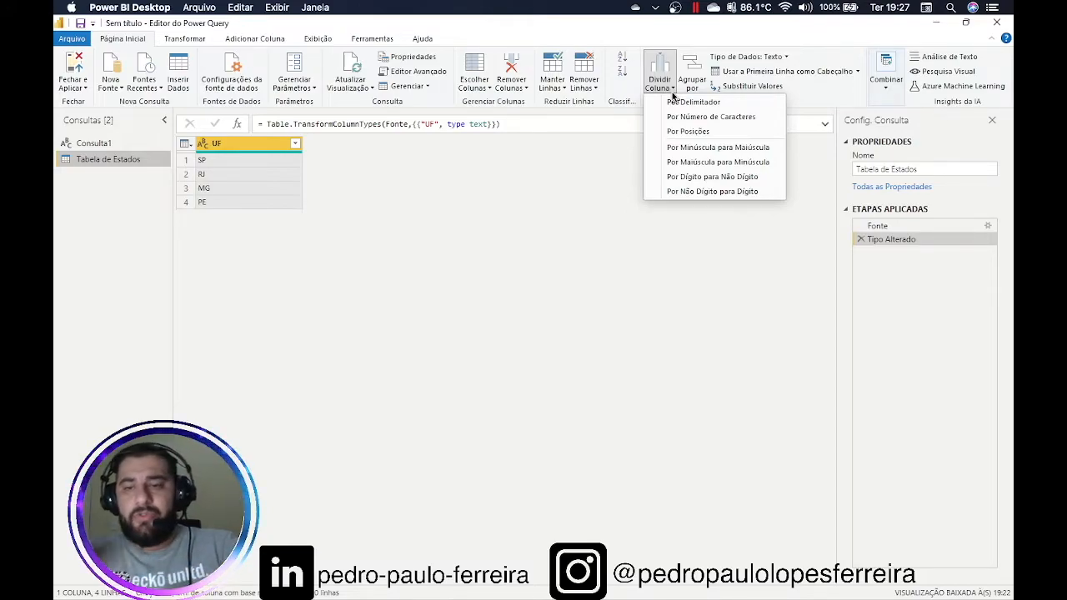
{"action": "left_click", "coordinate": [697, 38]}
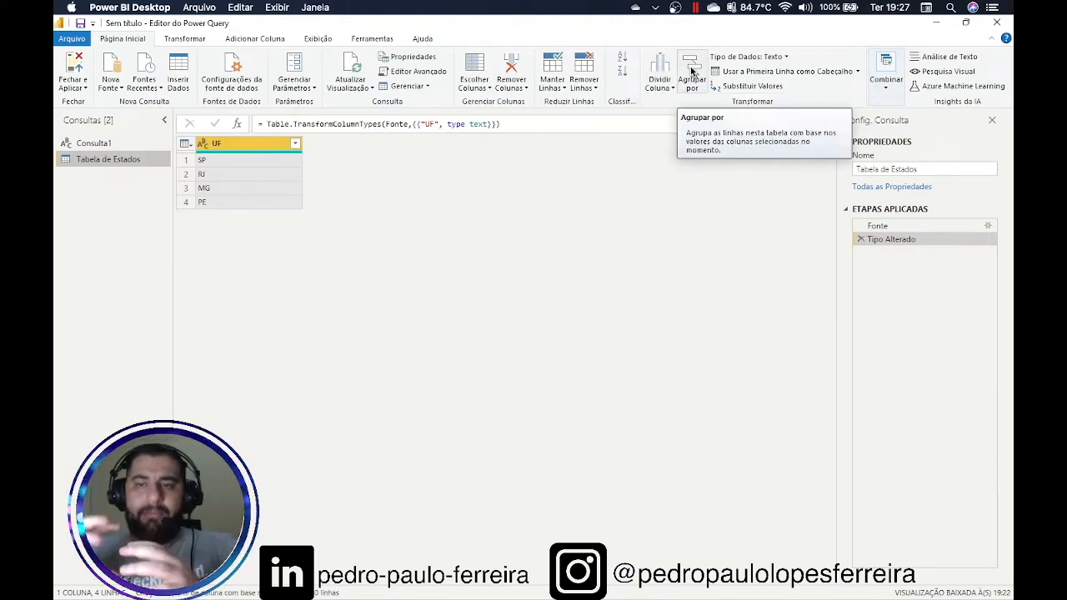
Start a new manual table with an Exemplo column holding 1, 1, 1, 2, 2, 2
{"action": "left_click", "coordinate": [178, 81]}
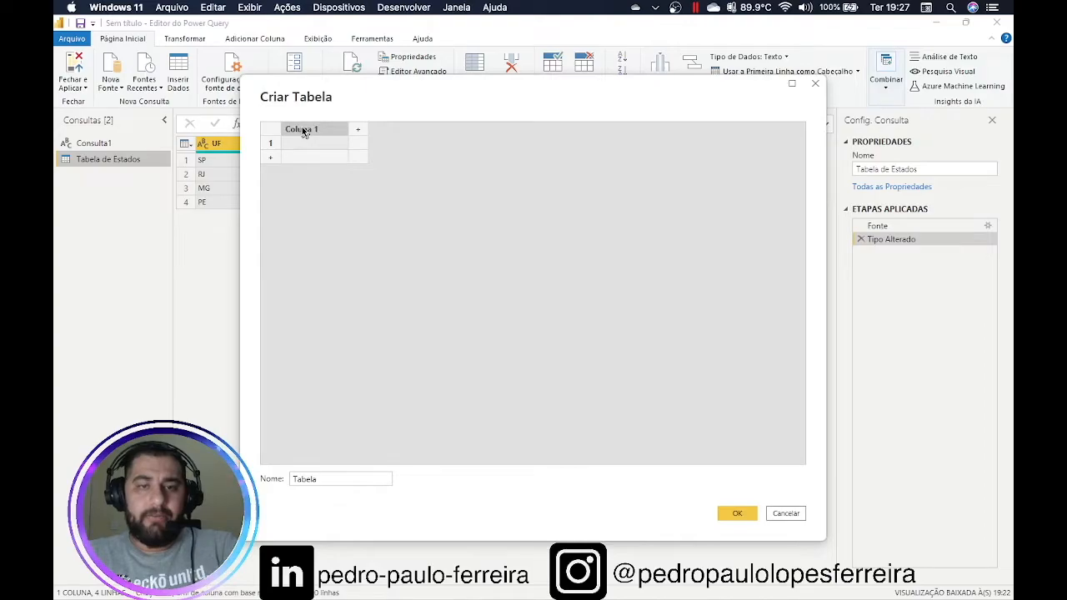
{"action": "double_click", "coordinate": [302, 130]}
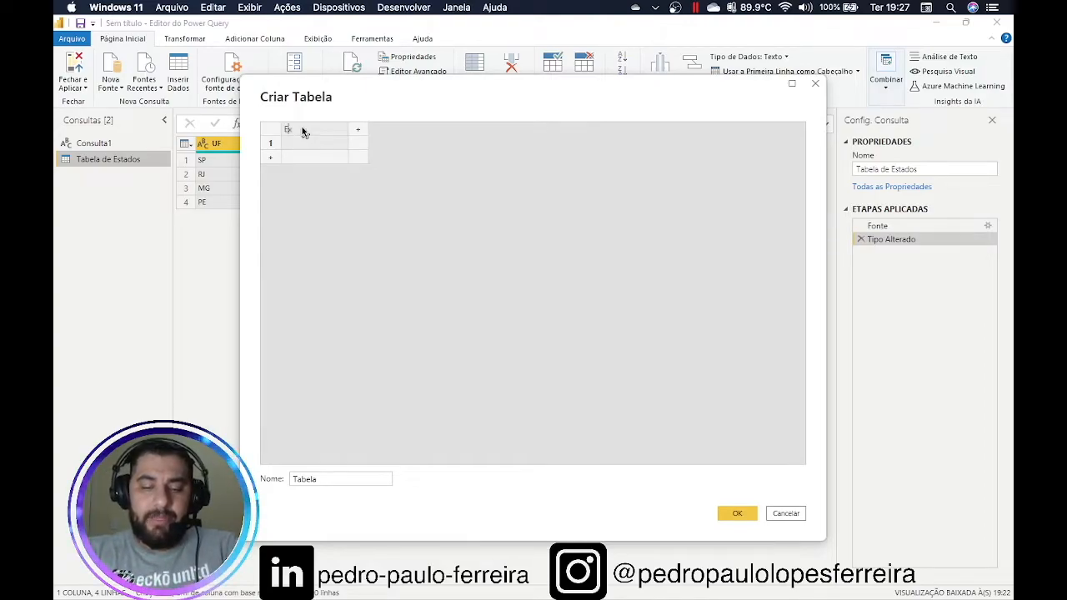
{"action": "type", "text": "Exem"}
{"action": "key", "text": "Return"}
{"action": "type", "text": "1"}
{"action": "key", "text": "Return"}
{"action": "type", "text": "1"}
{"action": "key", "text": "Return"}
{"action": "type", "text": "1"}
{"action": "key", "text": "Return"}
{"action": "type", "text": "2"}
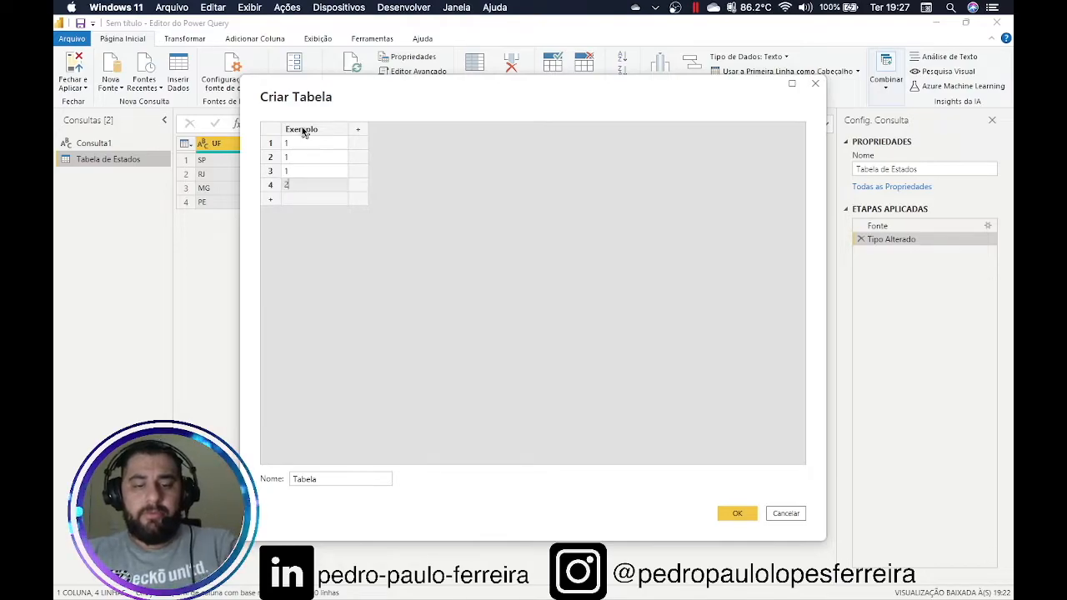
{"action": "key", "text": "Return"}
{"action": "type", "text": "2"}
{"action": "key", "text": "Return"}
{"action": "type", "text": "2"}
{"action": "key", "text": "Return"}
{"action": "key", "text": "Up"}
{"action": "key", "text": "Up"}
{"action": "key", "text": "Up"}
{"action": "key", "text": "Up"}
{"action": "key", "text": "Up"}
{"action": "key", "text": "Up"}
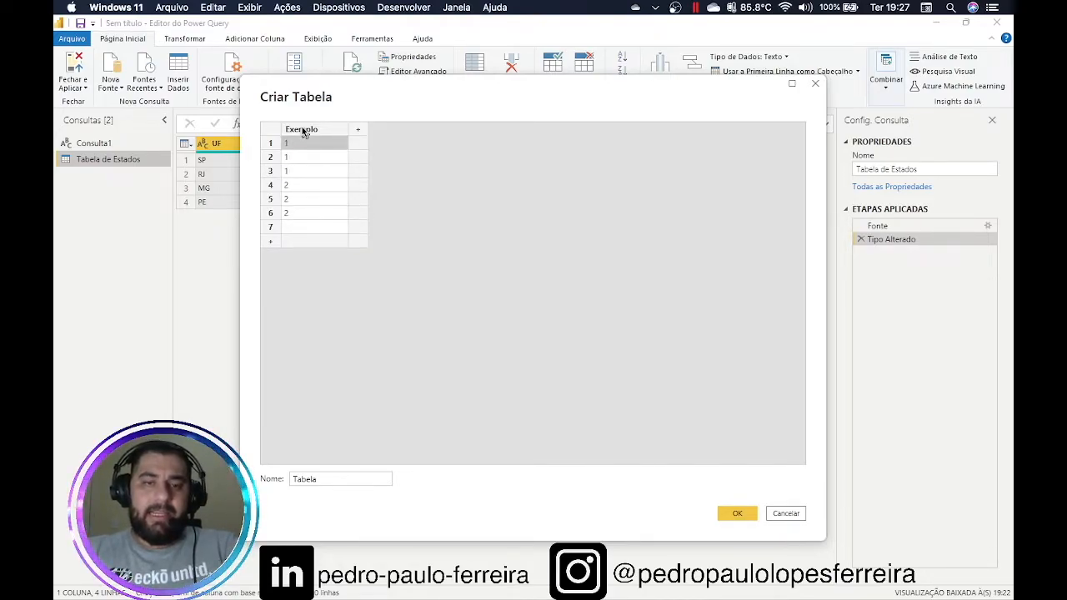
Add a second column named Valor with values 10, 10, 10, 20, 20, 20
{"action": "key", "text": "Tab"}
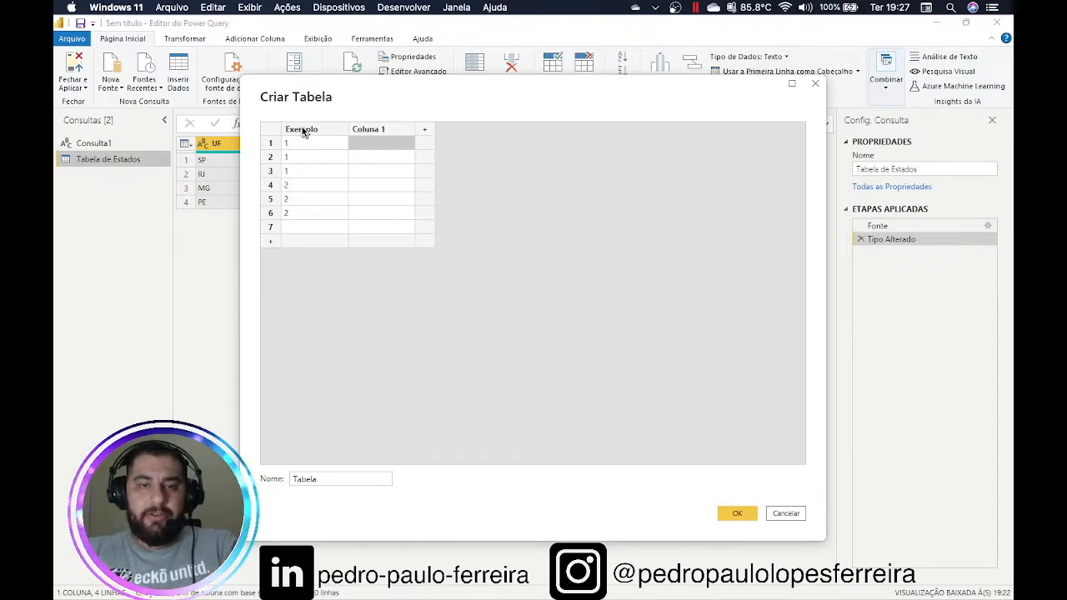
{"action": "type", "text": "10"}
{"action": "key", "text": "Return"}
{"action": "type", "text": "10"}
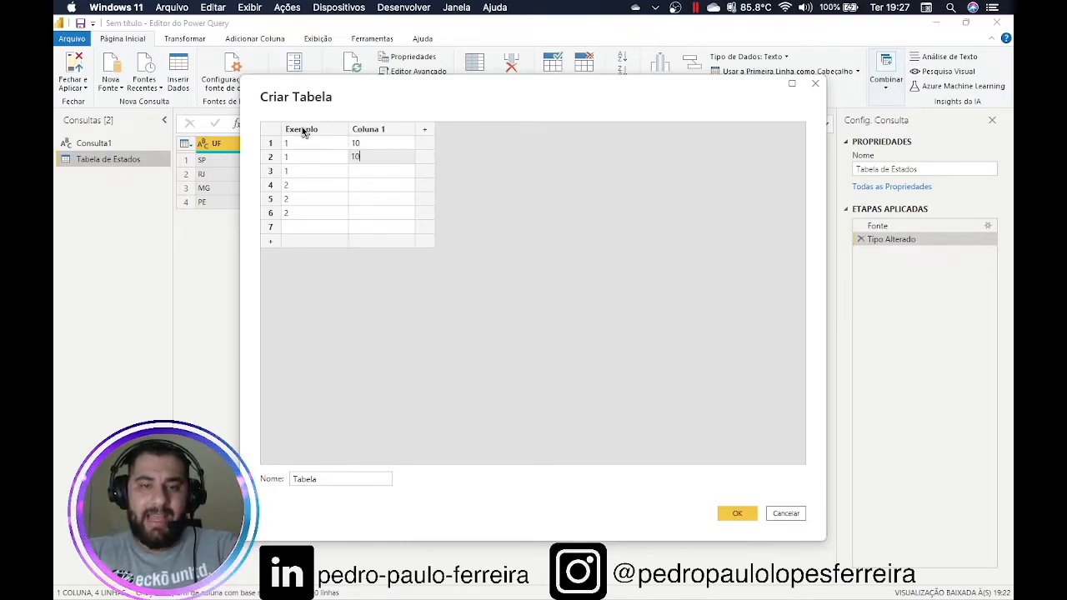
{"action": "key", "text": "Return"}
{"action": "type", "text": "10"}
{"action": "key", "text": "Return"}
{"action": "type", "text": "20"}
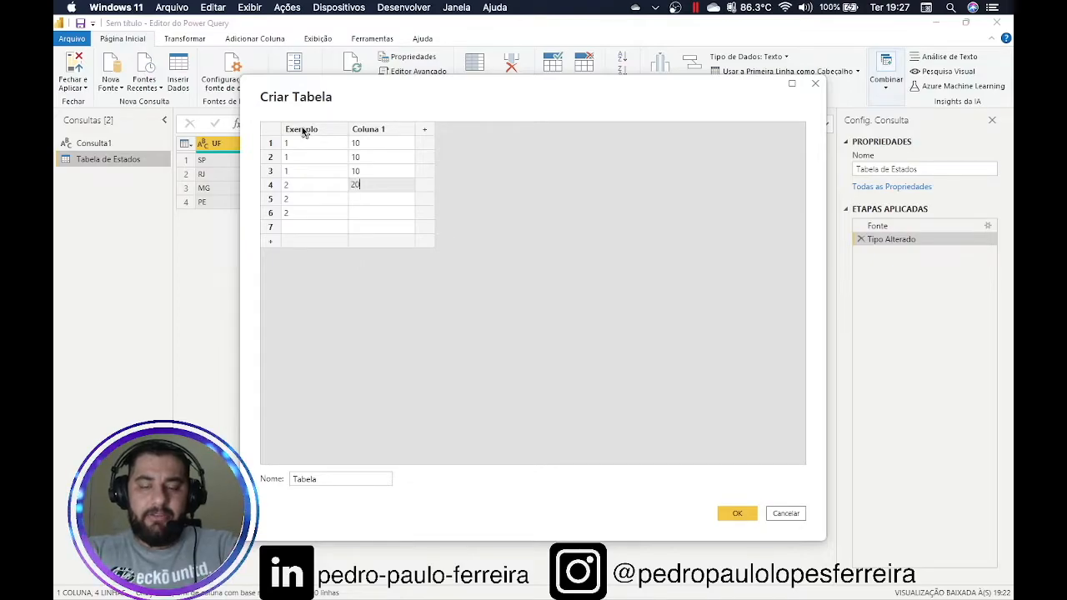
{"action": "key", "text": "Return"}
{"action": "type", "text": "20"}
{"action": "key", "text": "Return"}
{"action": "type", "text": "20"}
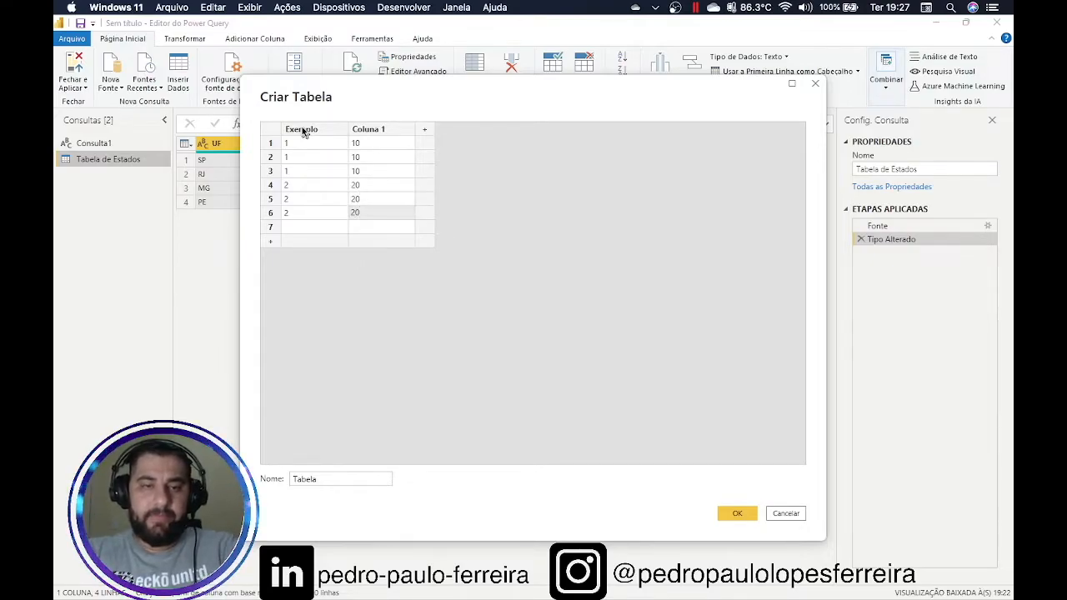
{"action": "double_click", "coordinate": [357, 130]}
{"action": "type", "text": "Valor"}
{"action": "key", "text": "Return"}
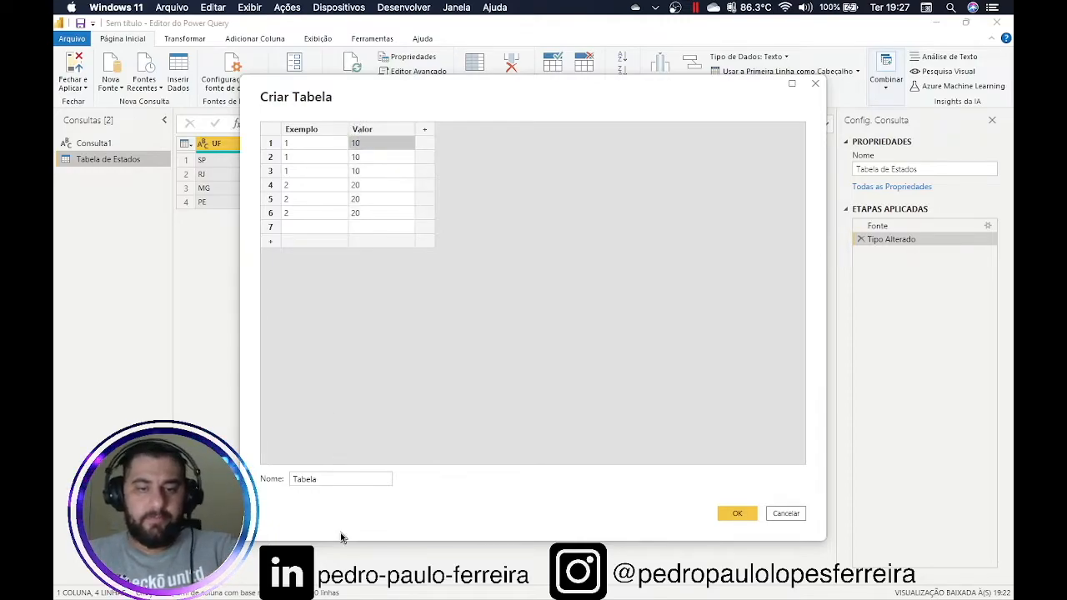
Name the table 'Tabela Exemplo' and create it
{"action": "double_click", "coordinate": [353, 480]}
{"action": "type", "text": "Tabela Exemplo"}
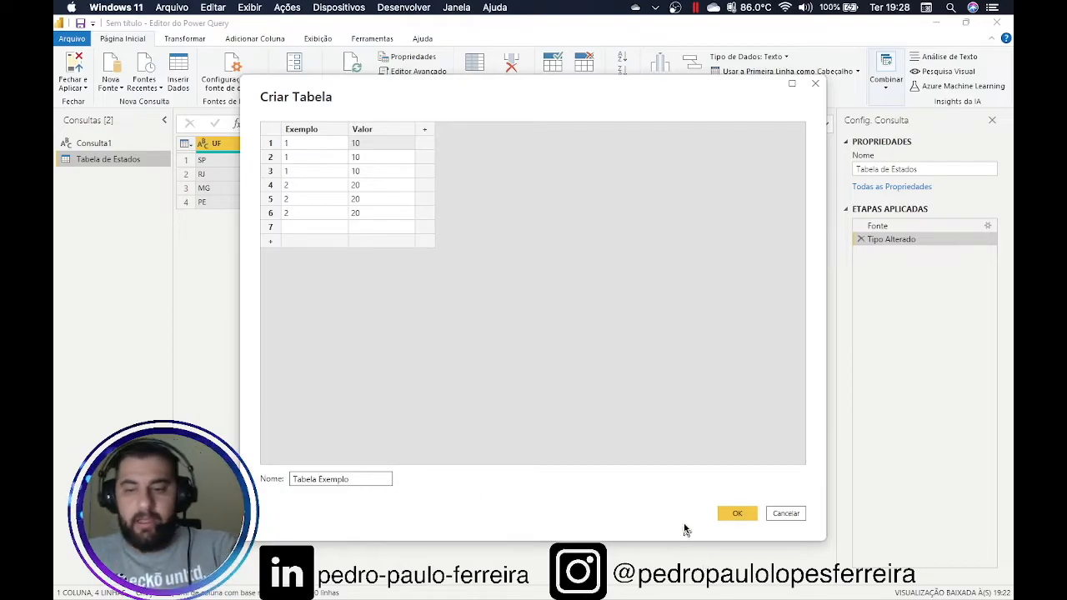
{"action": "left_click", "coordinate": [726, 513]}
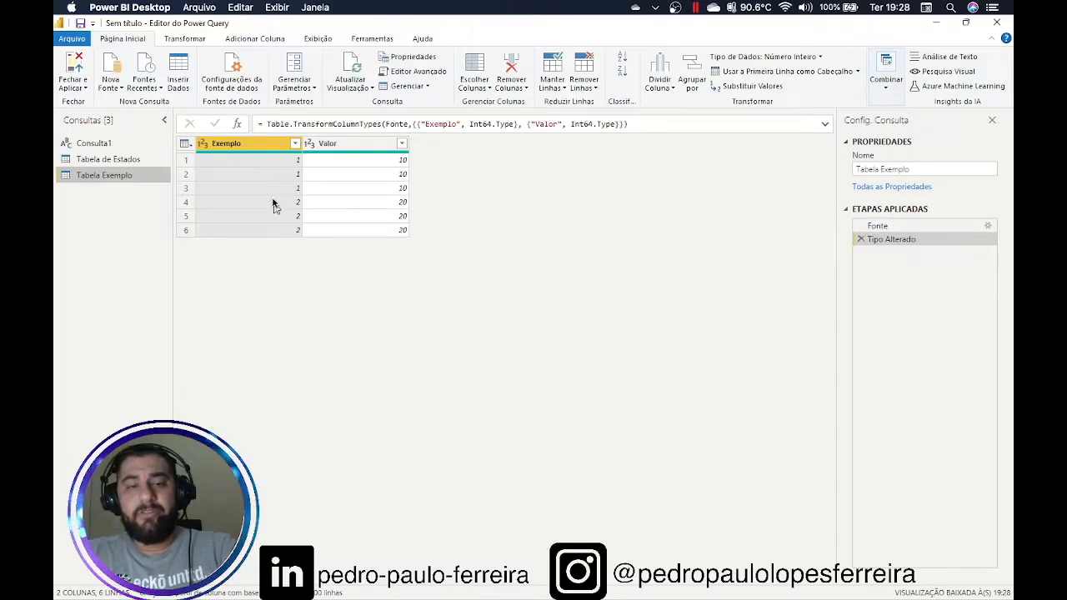
Open Agrupar por for Tabela Exemplo from the Página Inicial ribbon
{"action": "left_click", "coordinate": [693, 81]}
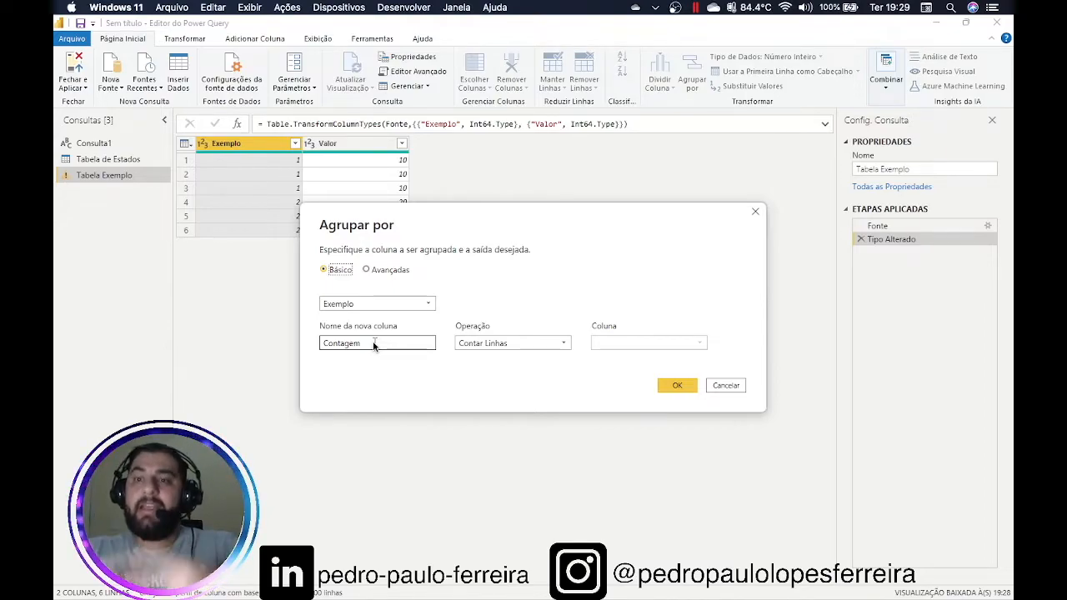
Group by Exemplo into a new column Soma using the Soma operation on Valor
{"action": "left_click_drag", "start_coordinate": [373, 345], "coordinate": [322, 346]}
{"action": "type", "text": "Soma"}
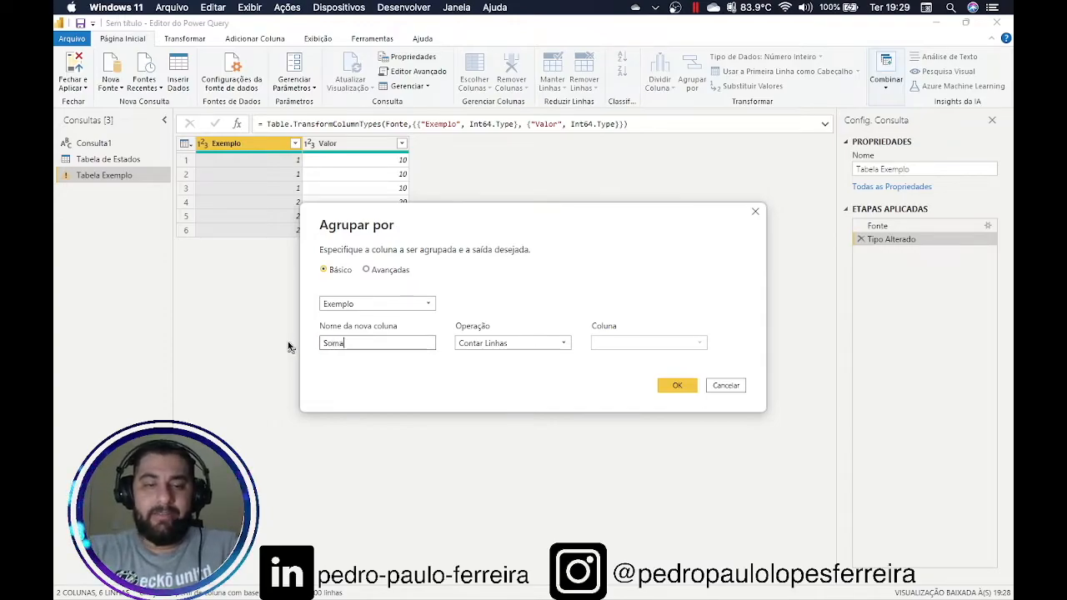
{"action": "left_click", "coordinate": [527, 344]}
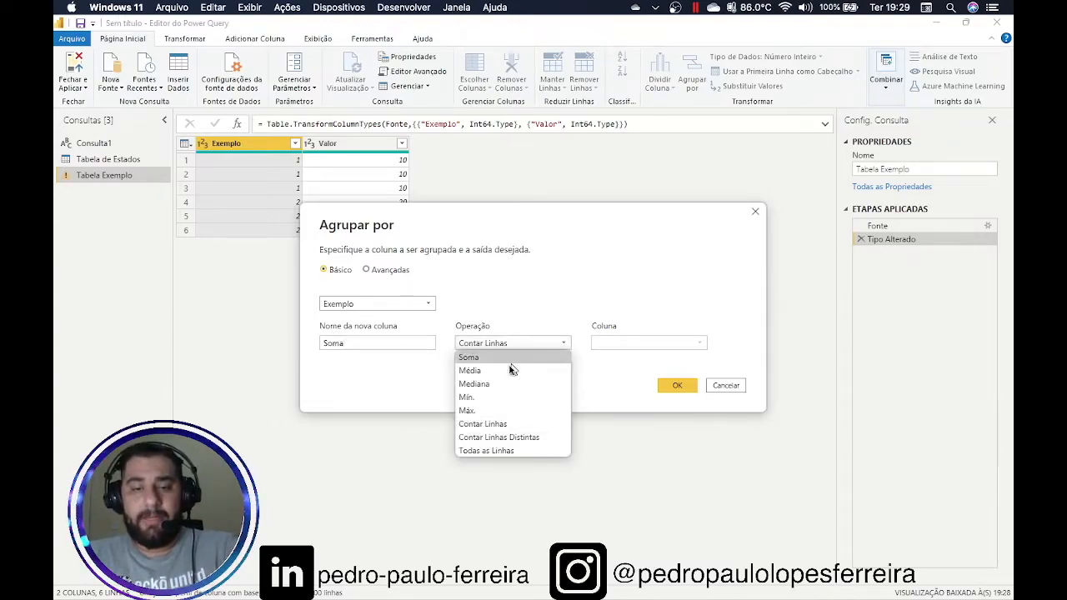
{"action": "left_click", "coordinate": [500, 357]}
{"action": "left_click", "coordinate": [619, 344]}
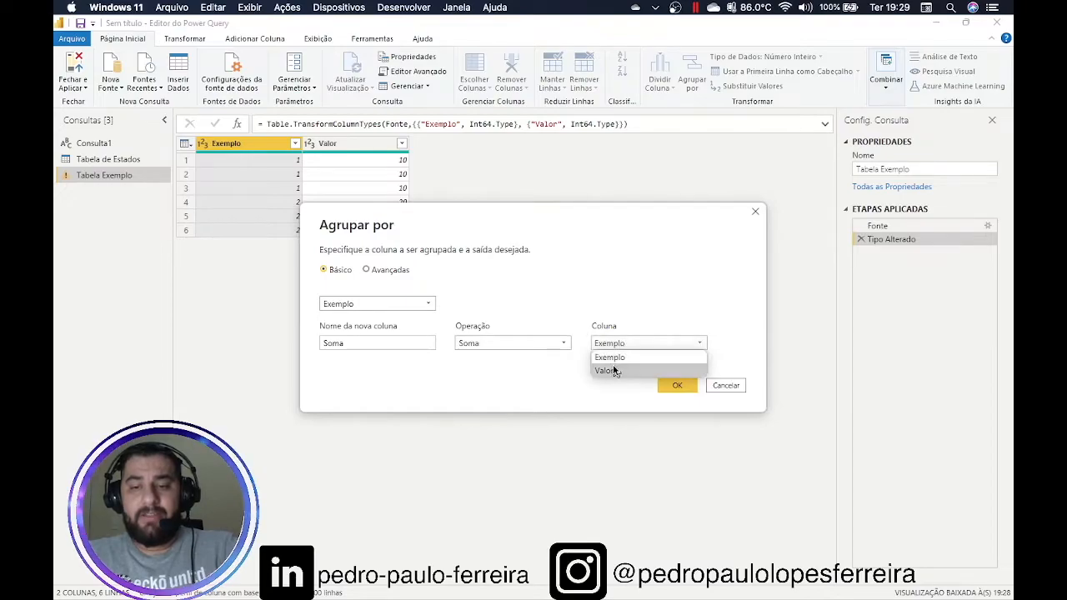
{"action": "left_click", "coordinate": [605, 370]}
{"action": "left_click", "coordinate": [689, 393]}
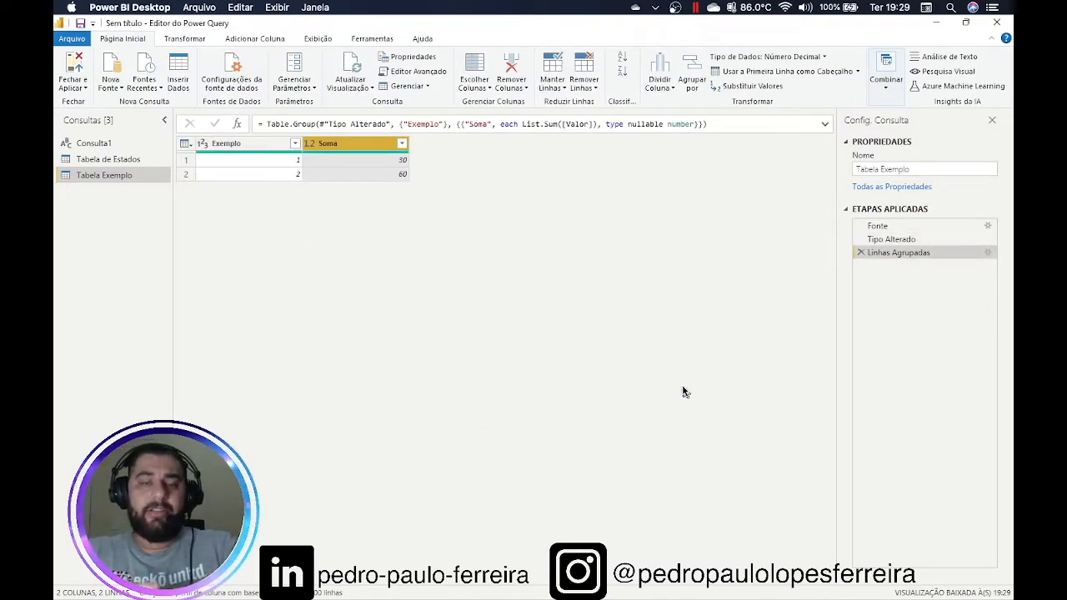
{"action": "left_click", "coordinate": [285, 166]}
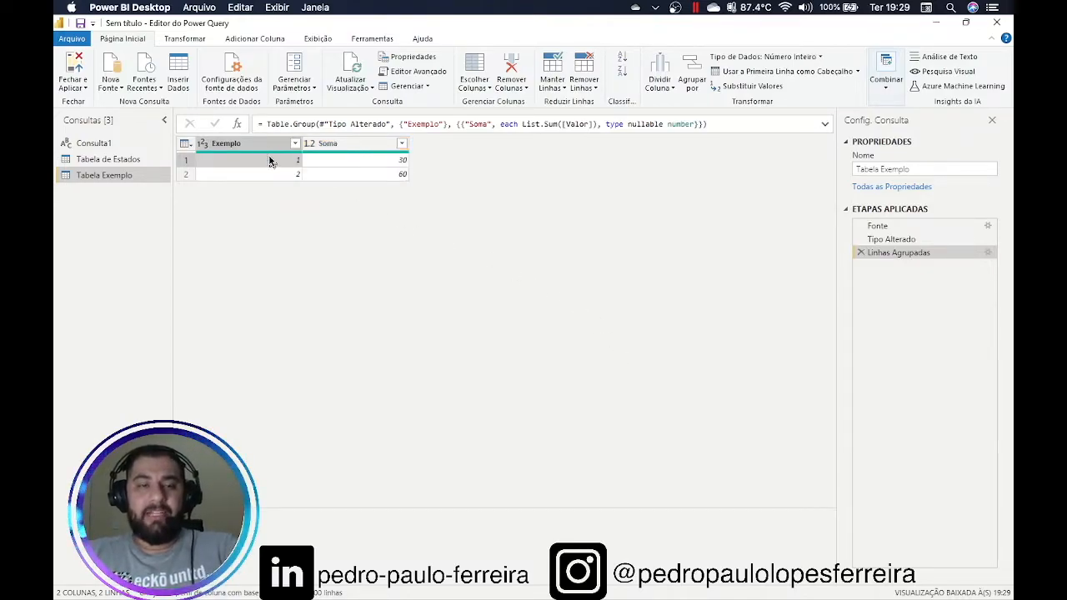
{"action": "left_click", "coordinate": [384, 165]}
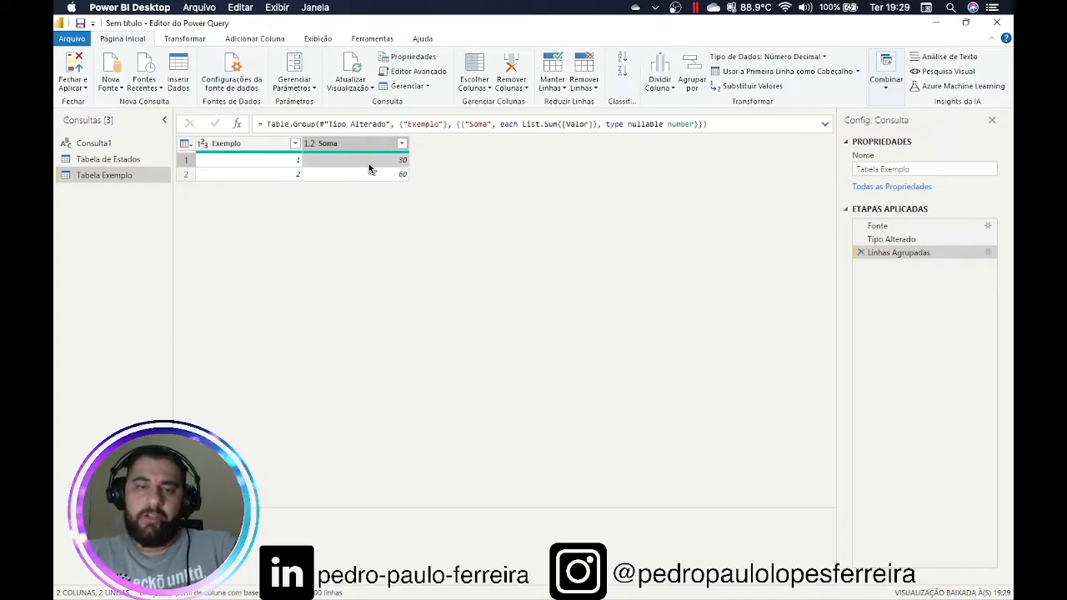
{"action": "left_click", "coordinate": [263, 174]}
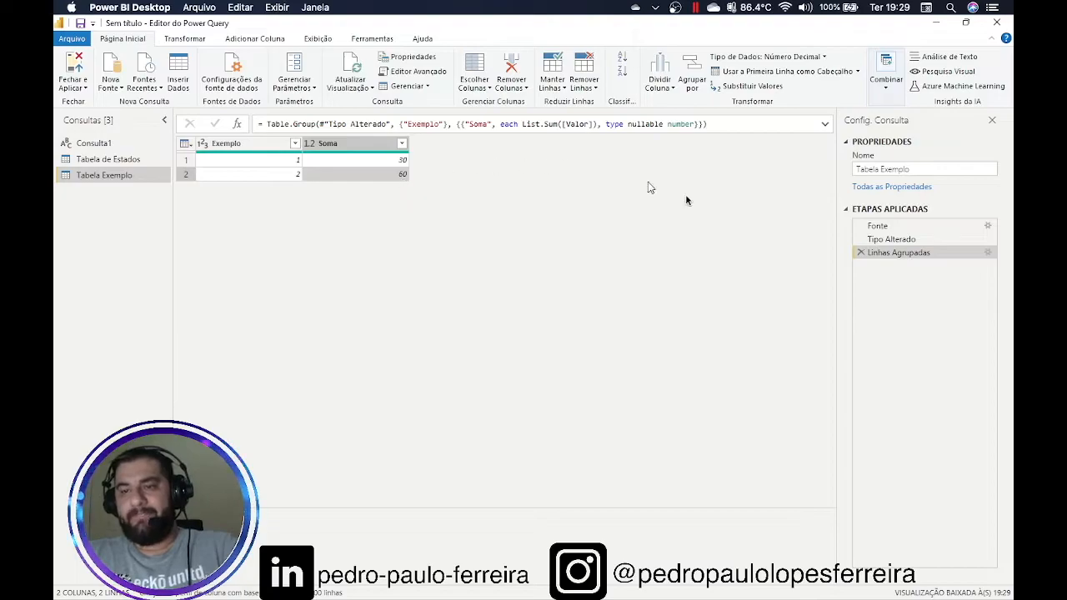
{"action": "left_click", "coordinate": [921, 240]}
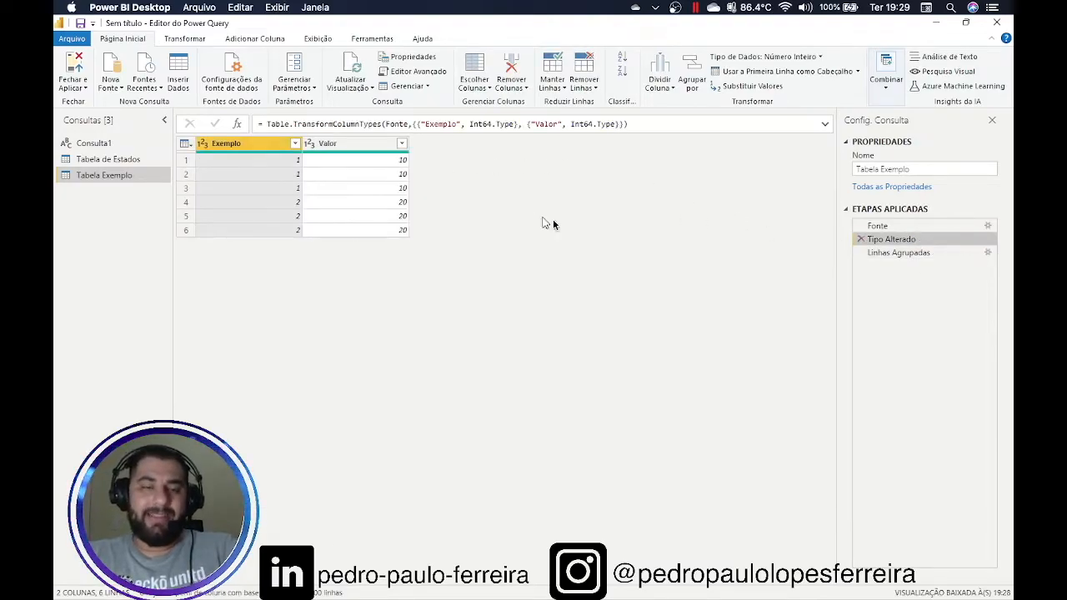
{"action": "left_click", "coordinate": [898, 253]}
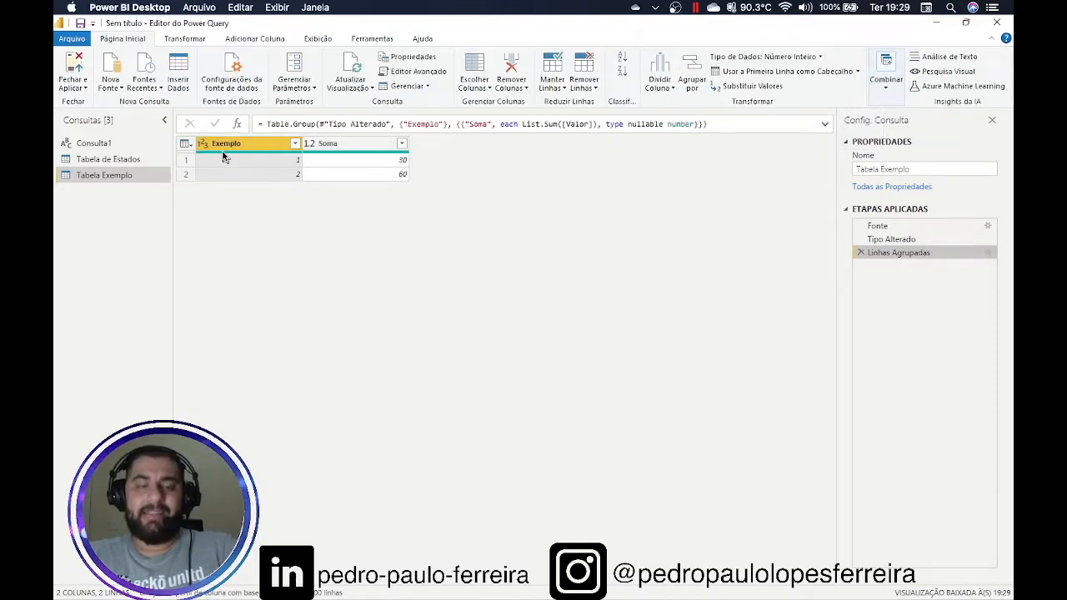
{"action": "mouse_move", "coordinate": [241, 157]}
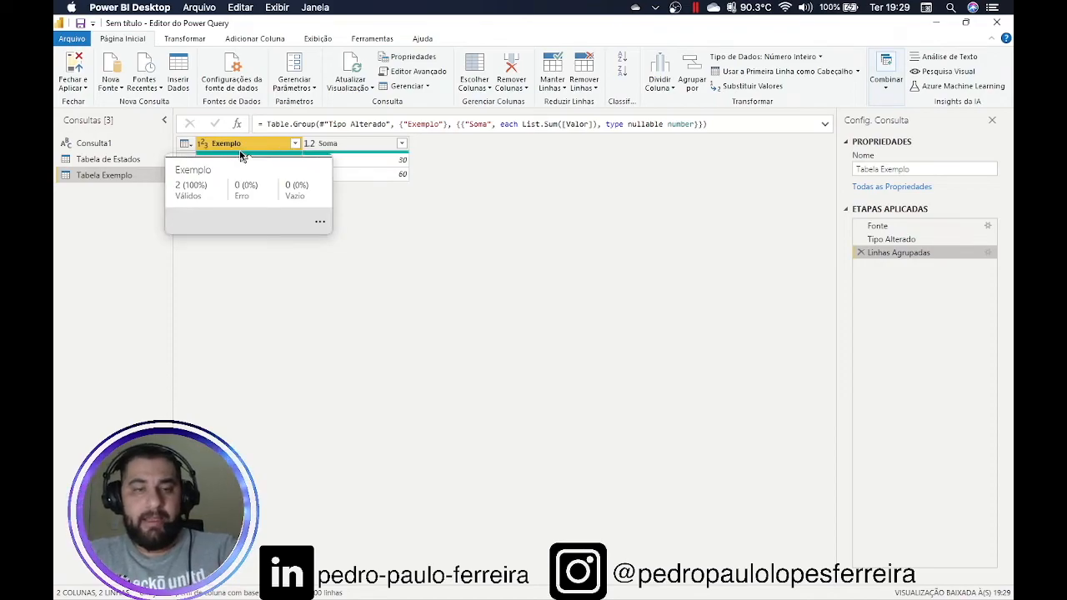
Change the Exemplo column of Tabela Exemplo from whole number (1²3) to Texto
{"action": "left_click", "coordinate": [203, 143]}
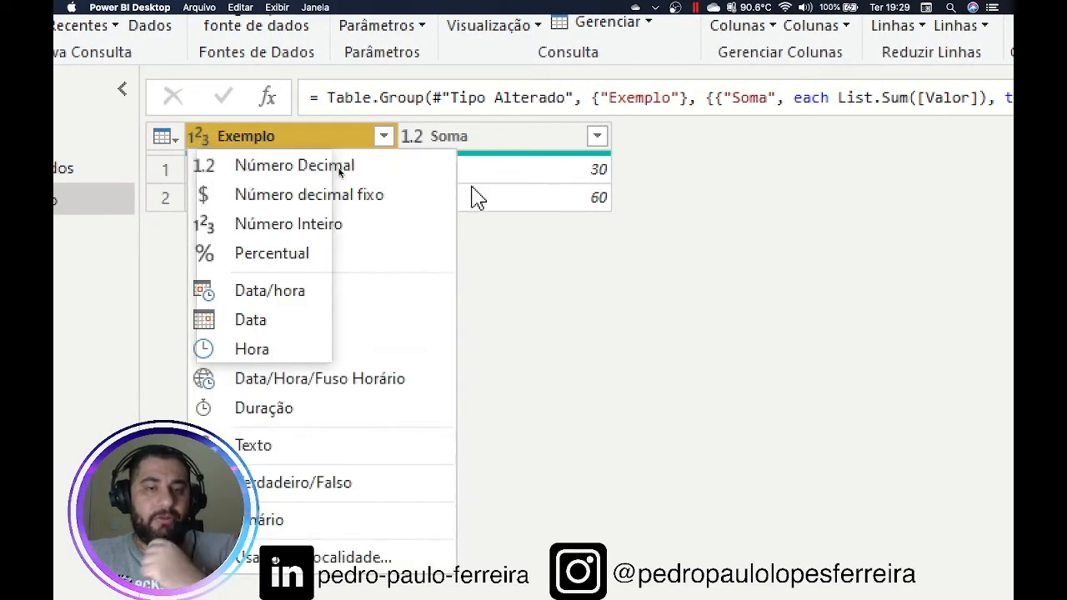
{"action": "left_click", "coordinate": [673, 225]}
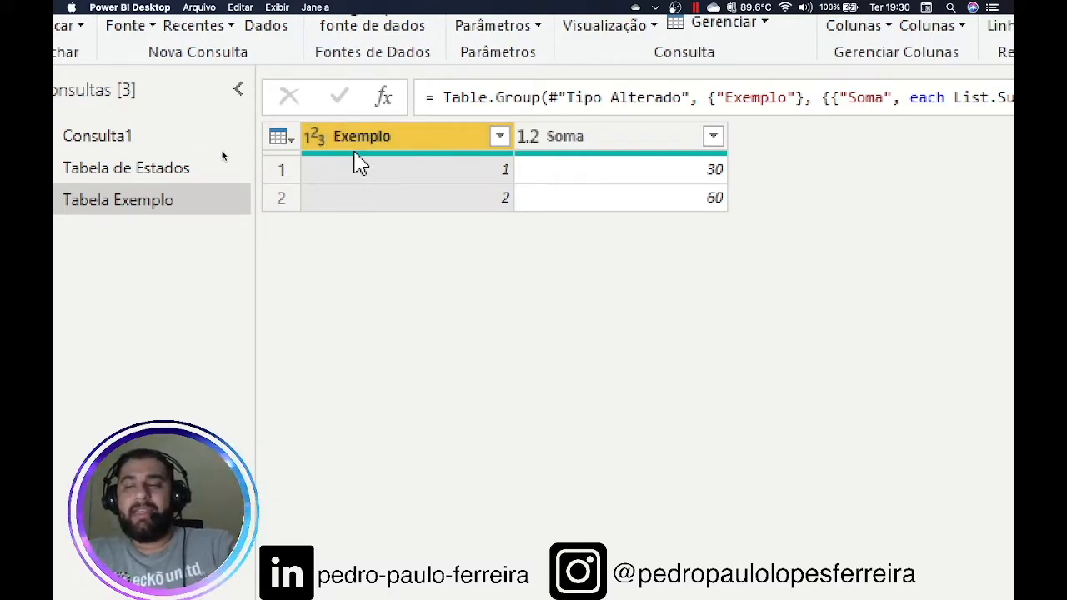
{"action": "mouse_move", "coordinate": [358, 164]}
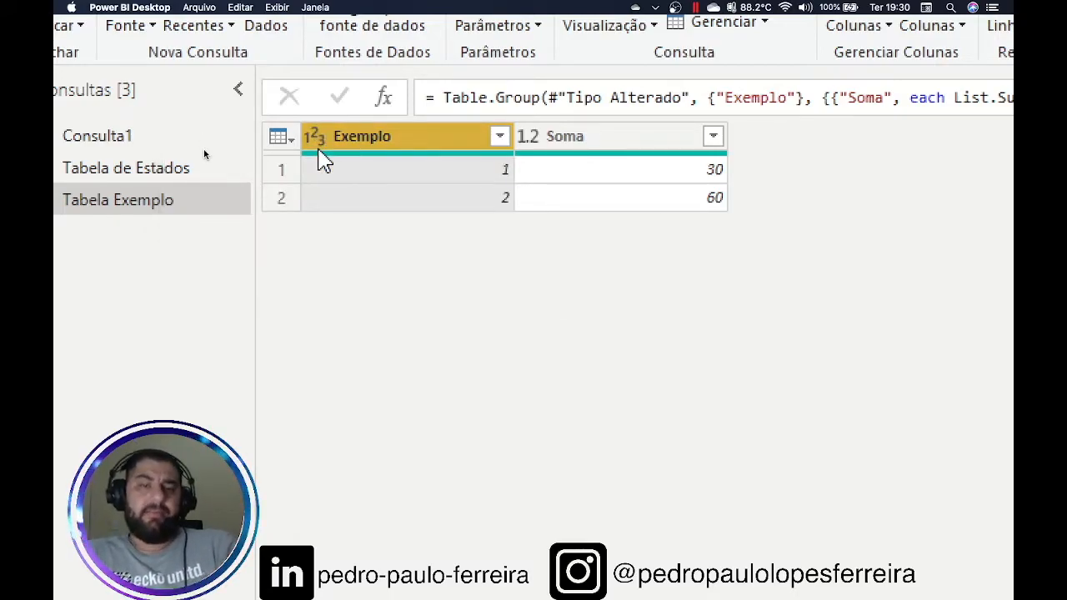
{"action": "left_click", "coordinate": [315, 142]}
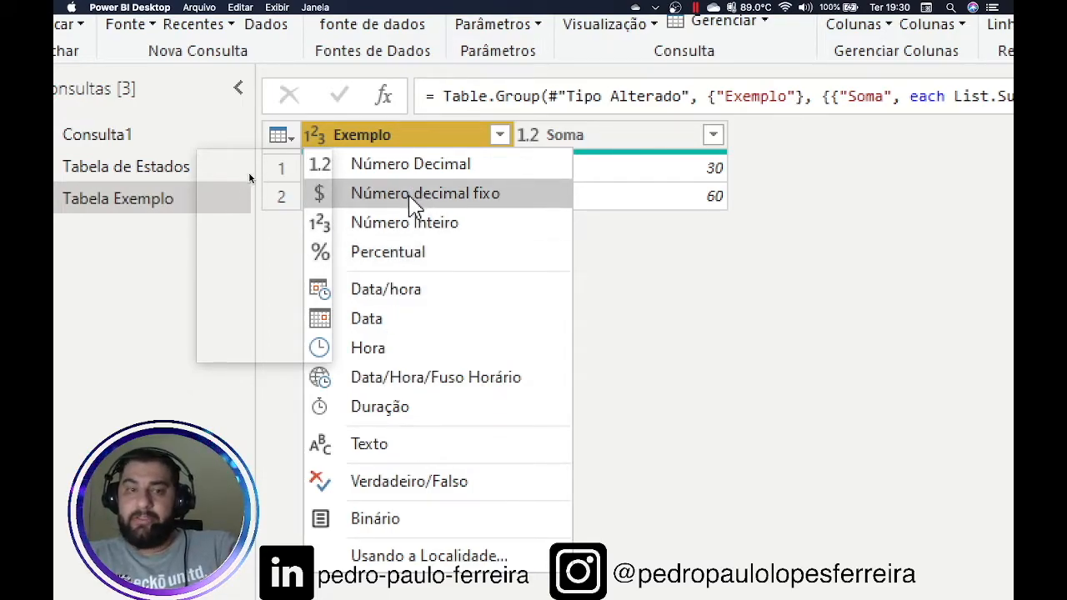
{"action": "left_click", "coordinate": [365, 464]}
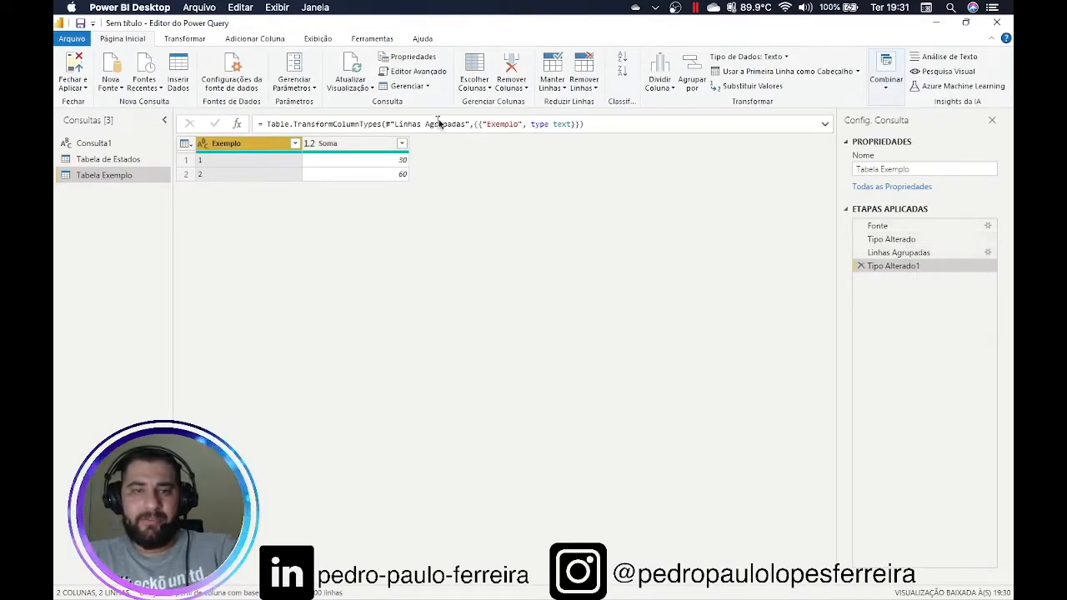
{"action": "left_click", "coordinate": [436, 72]}
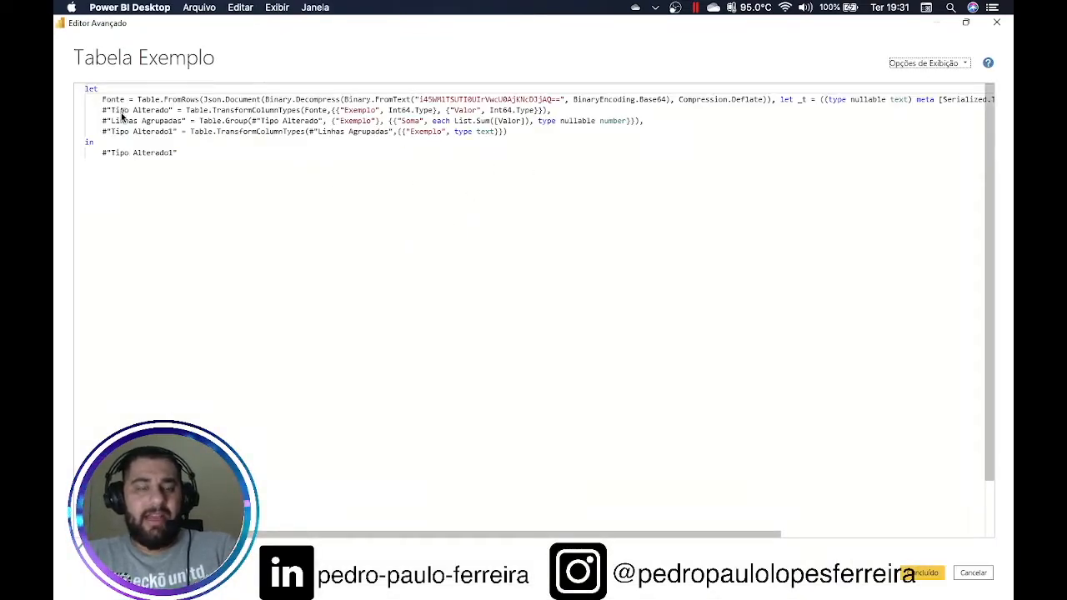
{"action": "left_click_drag", "start_coordinate": [123, 100], "coordinate": [265, 121]}
{"action": "left_click_drag", "start_coordinate": [190, 132], "coordinate": [287, 132]}
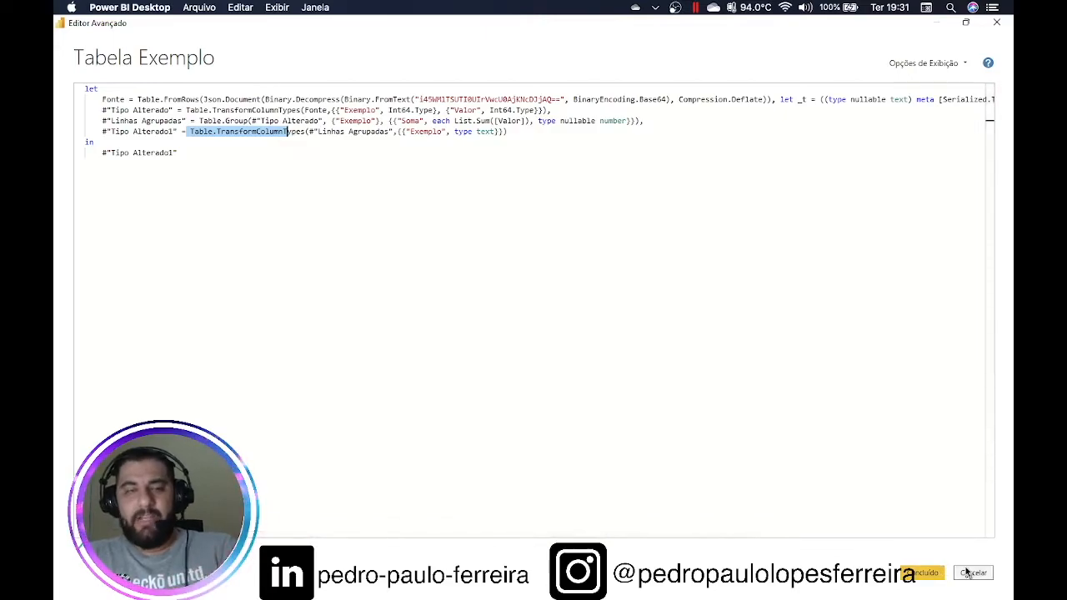
{"action": "left_click", "coordinate": [969, 572]}
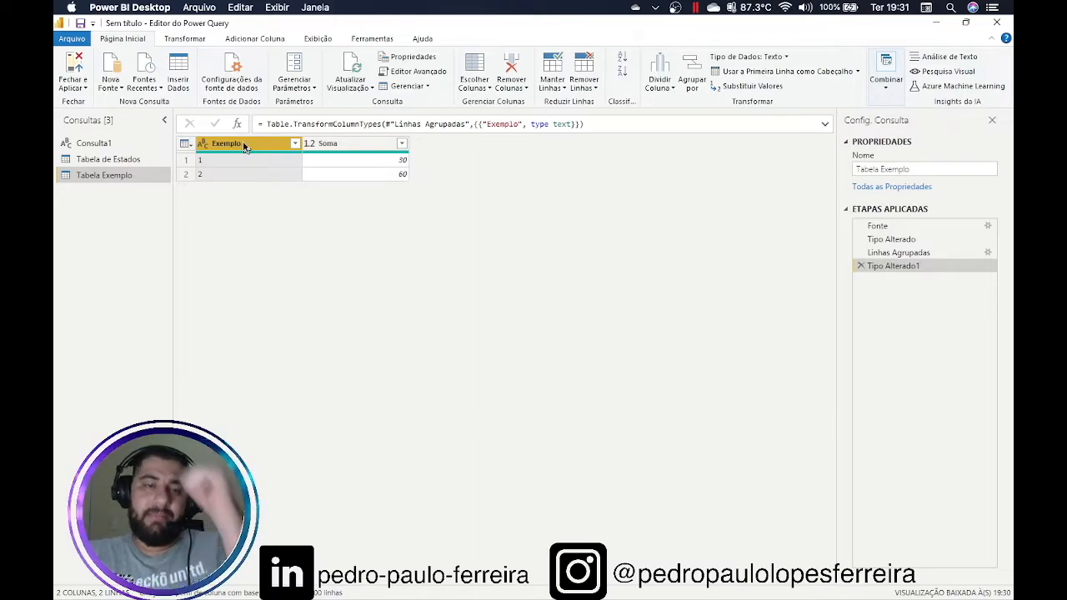
Replace the value 1 with 'um' in the Exemplo column, so rows read um and 2
{"action": "left_click", "coordinate": [337, 150], "text": "ctrl"}
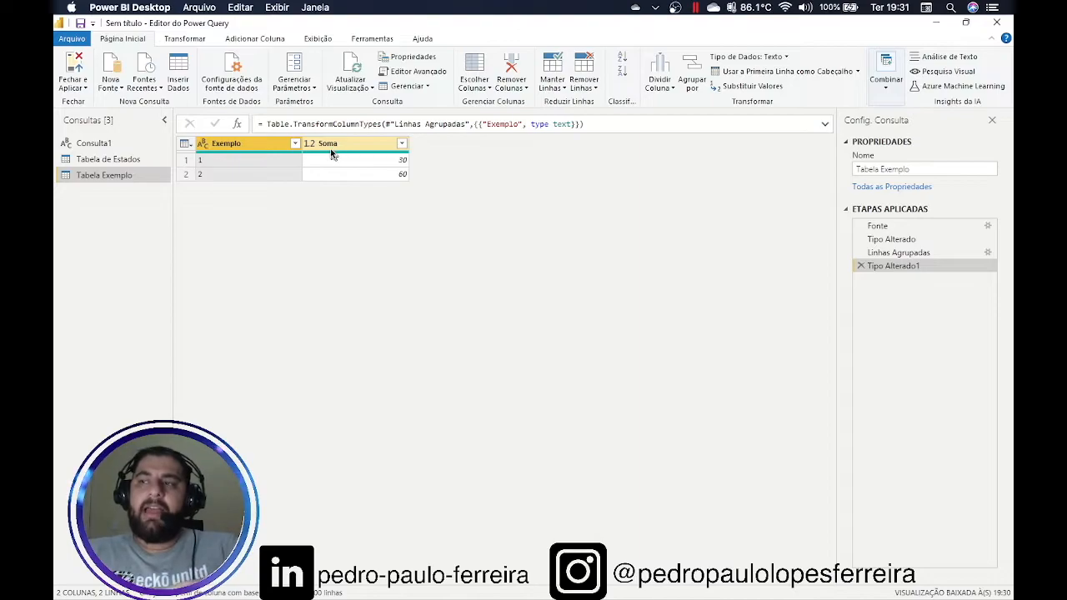
{"action": "left_click", "coordinate": [747, 88]}
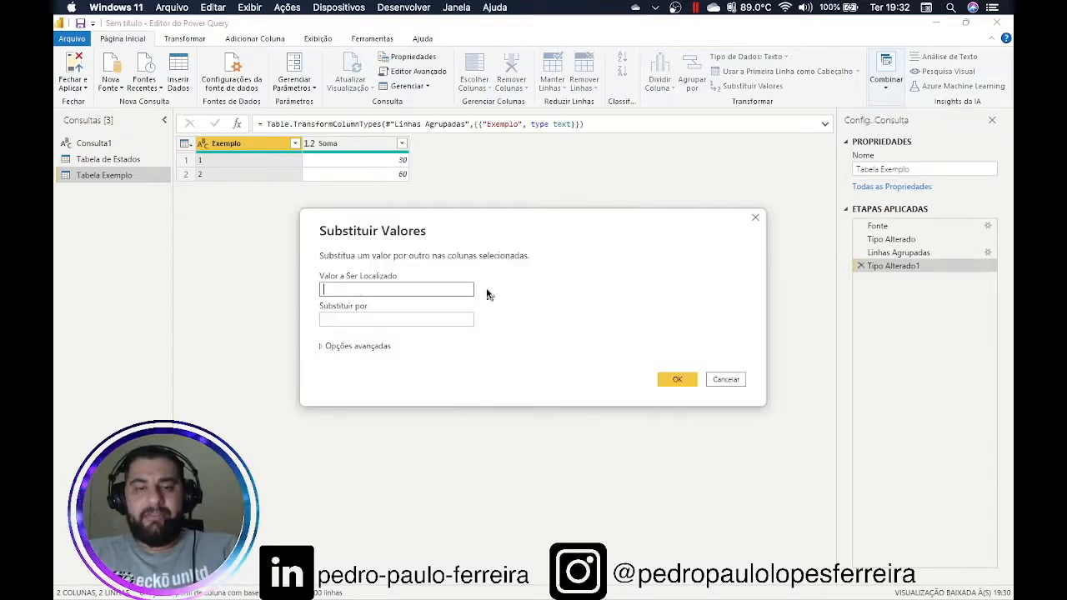
{"action": "left_click_drag", "start_coordinate": [450, 248], "coordinate": [502, 184]}
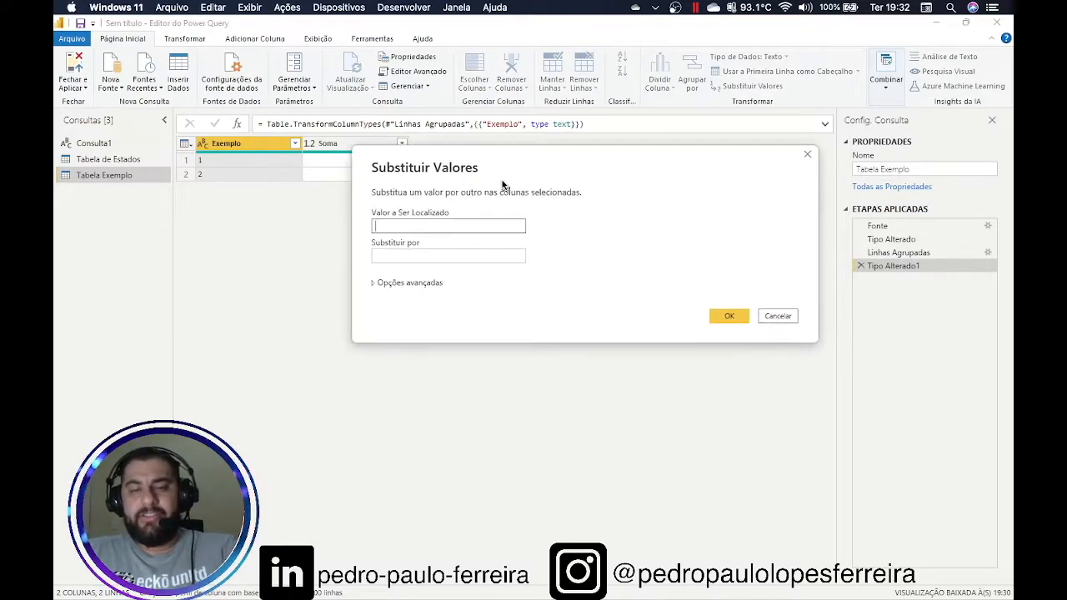
{"action": "left_click", "coordinate": [483, 227]}
{"action": "type", "text": "1"}
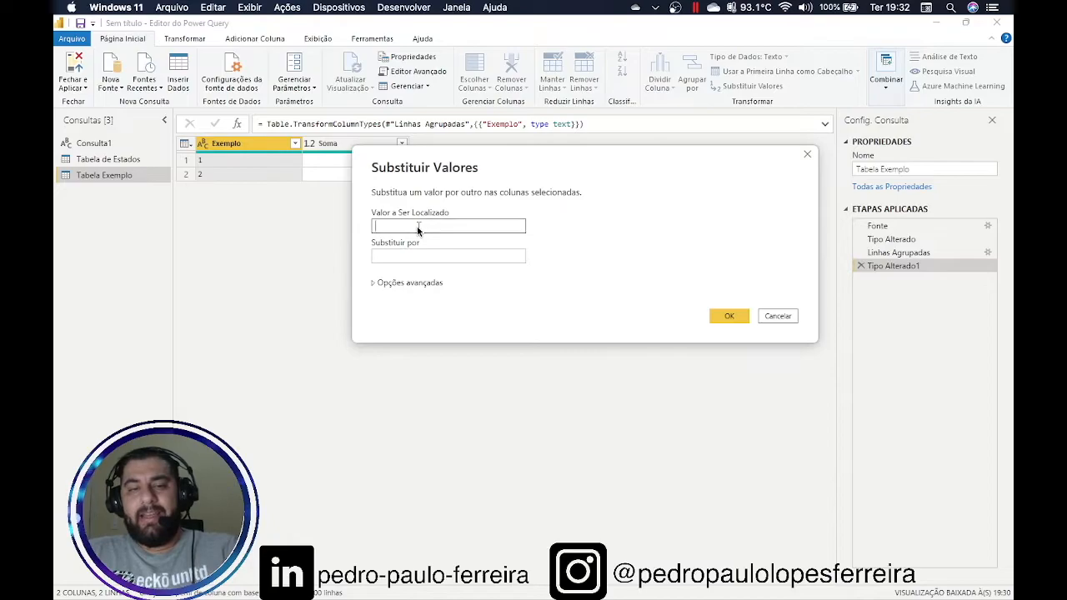
{"action": "left_click", "coordinate": [434, 257]}
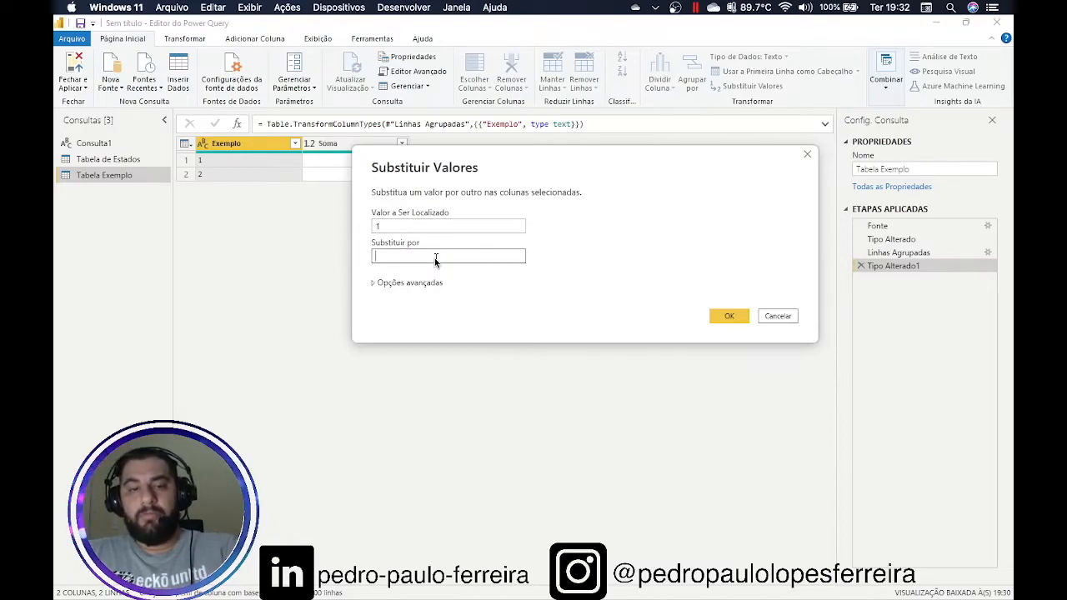
{"action": "type", "text": "um"}
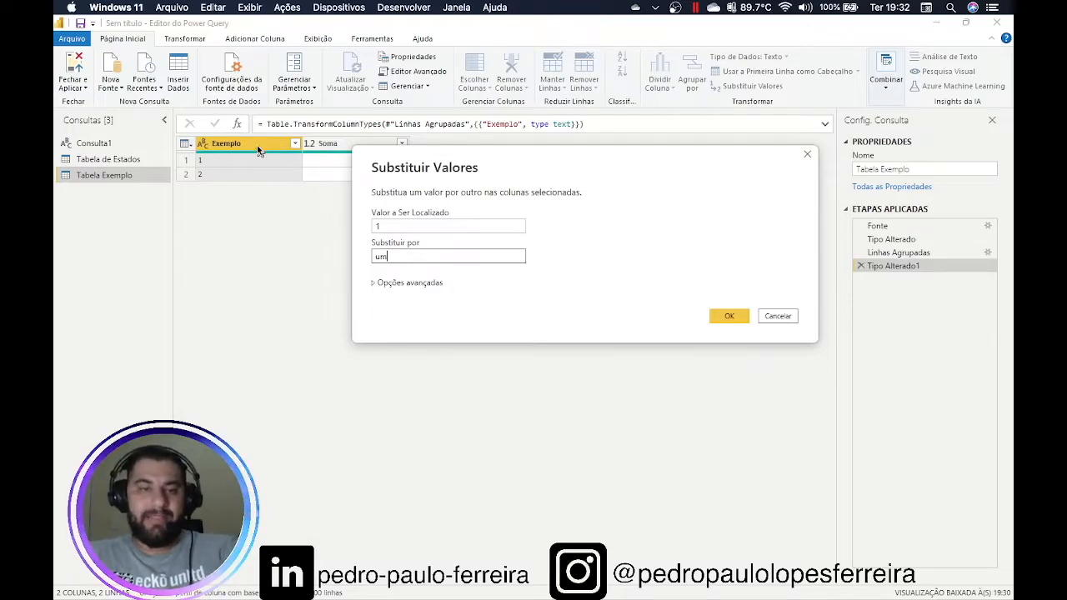
{"action": "left_click", "coordinate": [727, 316]}
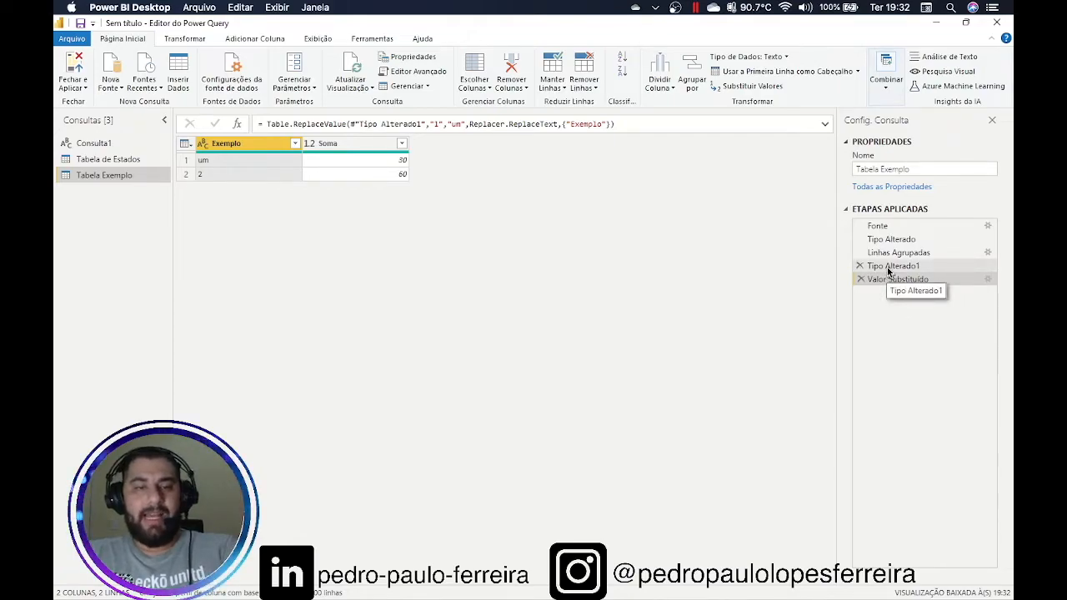
Step through the applied steps to preview the table at each stage
{"action": "left_click", "coordinate": [888, 266]}
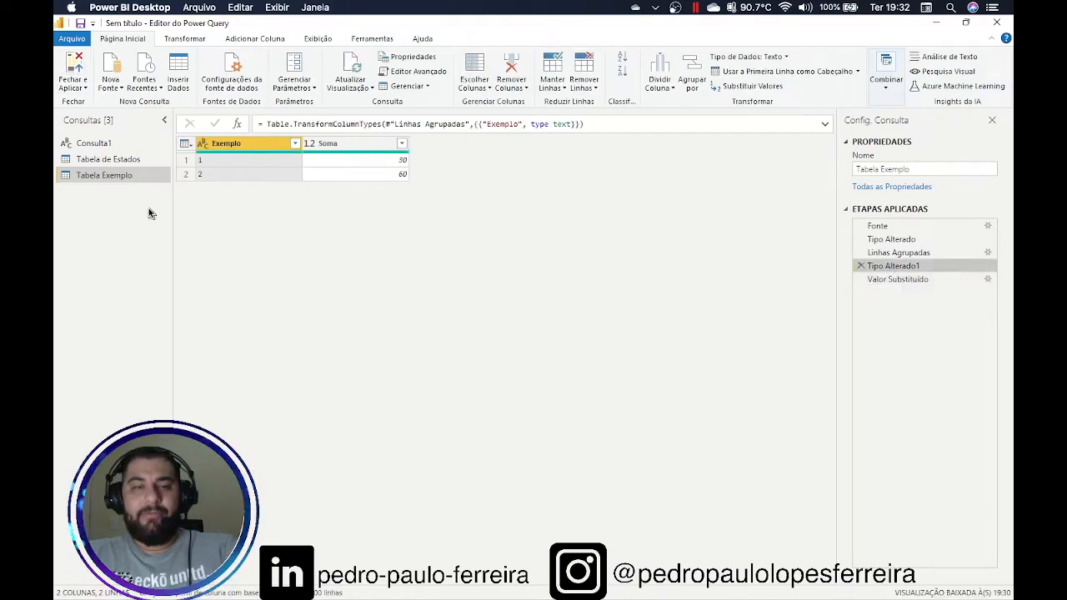
{"action": "left_click", "coordinate": [895, 253]}
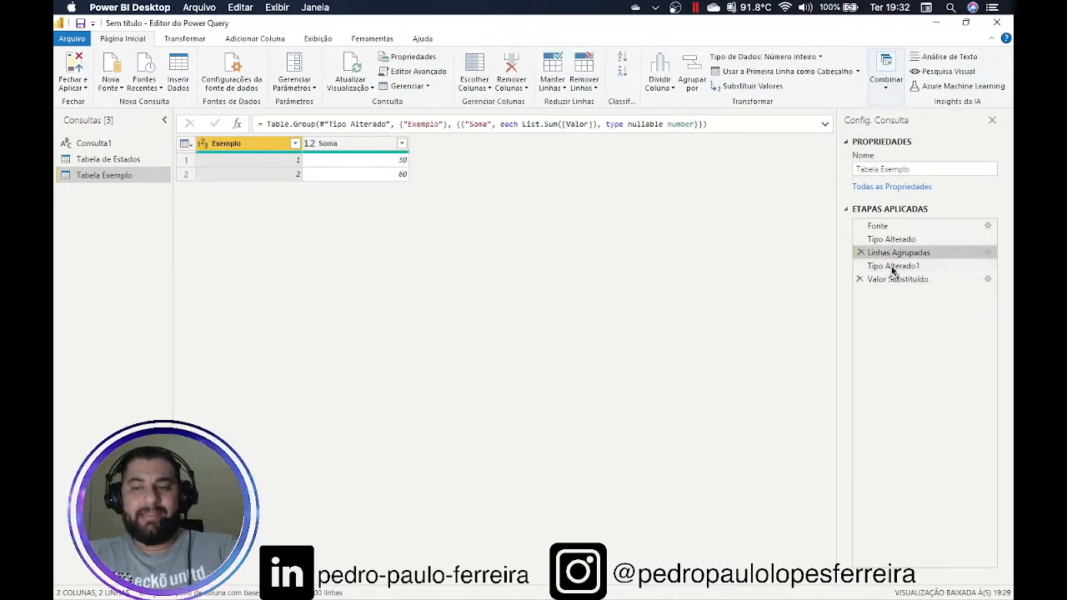
{"action": "left_click", "coordinate": [888, 239]}
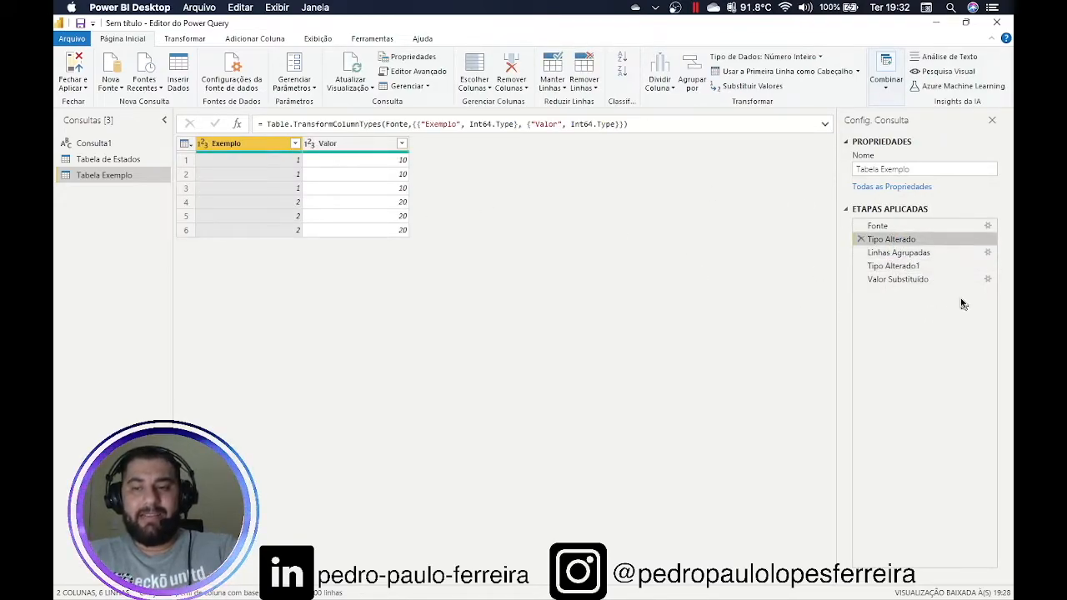
{"action": "left_click", "coordinate": [874, 256]}
{"action": "left_click", "coordinate": [884, 266]}
{"action": "left_click", "coordinate": [884, 278]}
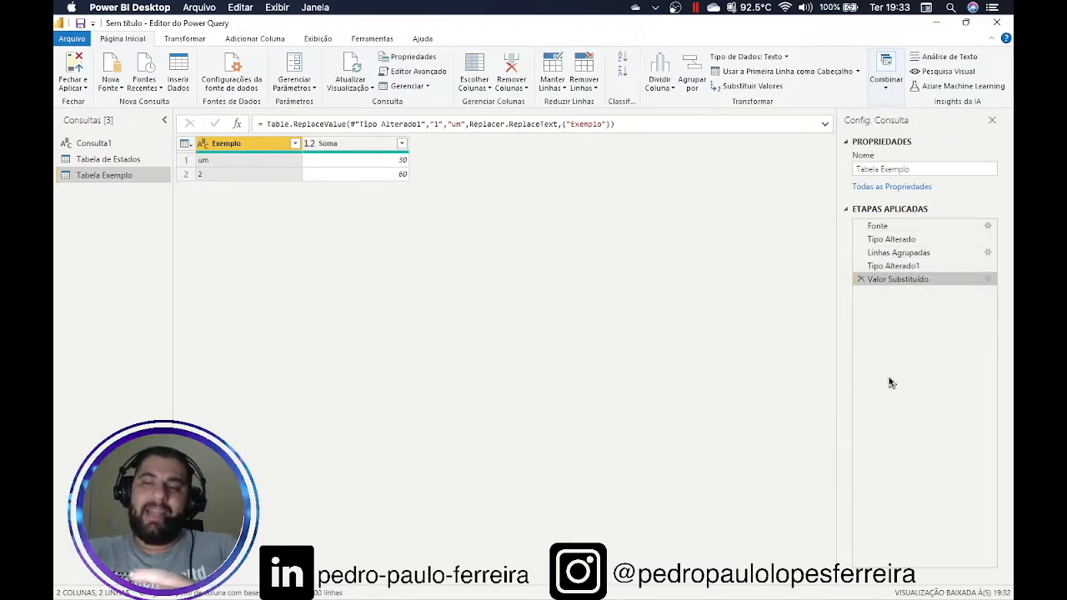
Rename the first Tipo Alterado applied step to 'Tp Alterado'
{"action": "left_click", "coordinate": [905, 241]}
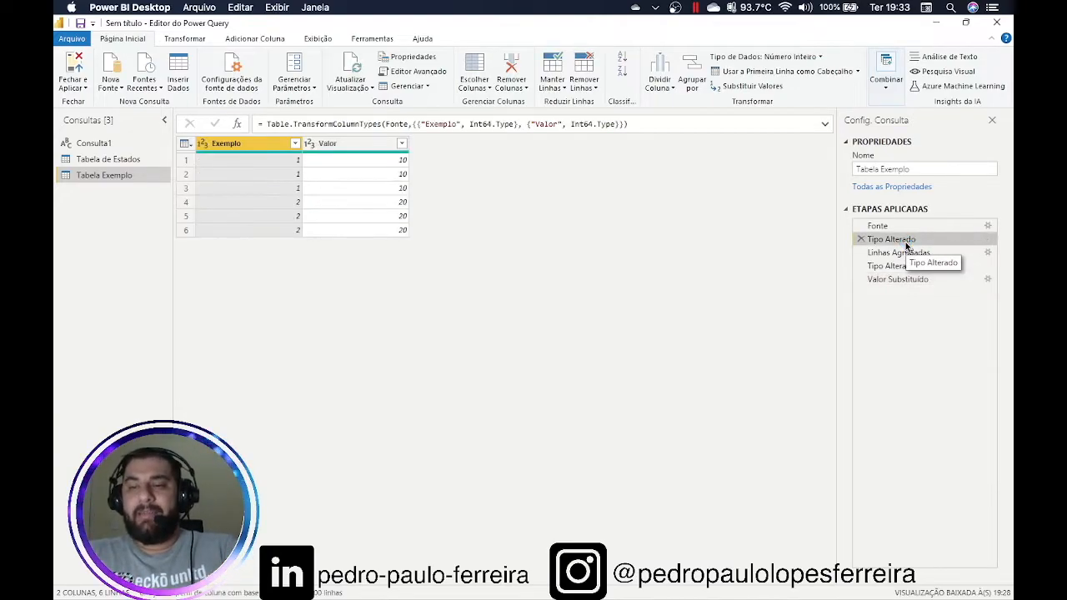
{"action": "right_click", "coordinate": [905, 244]}
{"action": "left_click", "coordinate": [893, 269]}
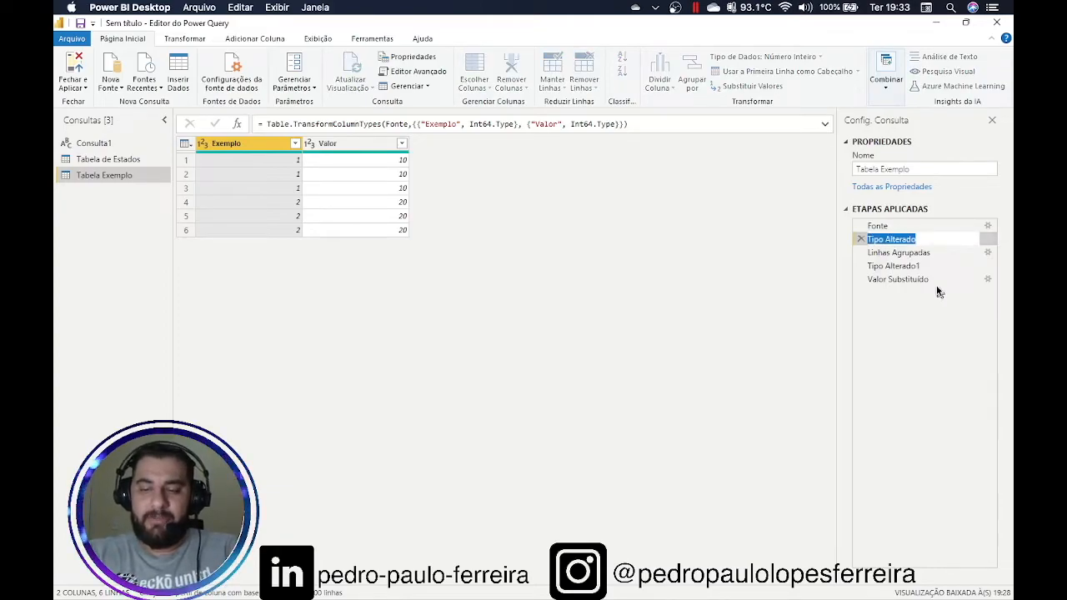
{"action": "type", "text": "Tip"}
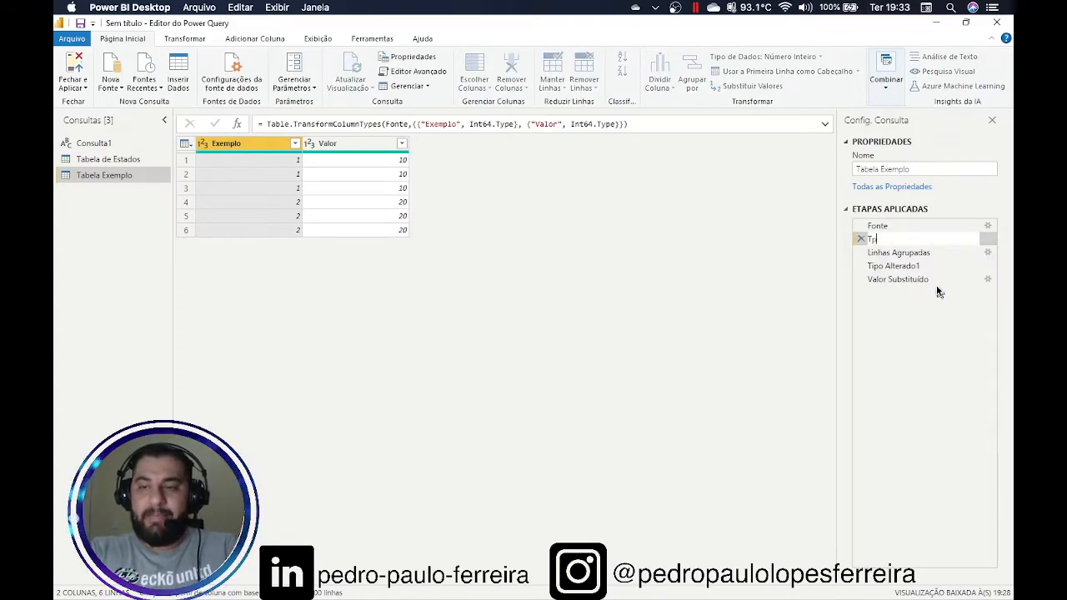
{"action": "type", "text": "Alterado"}
{"action": "key", "text": "Return"}
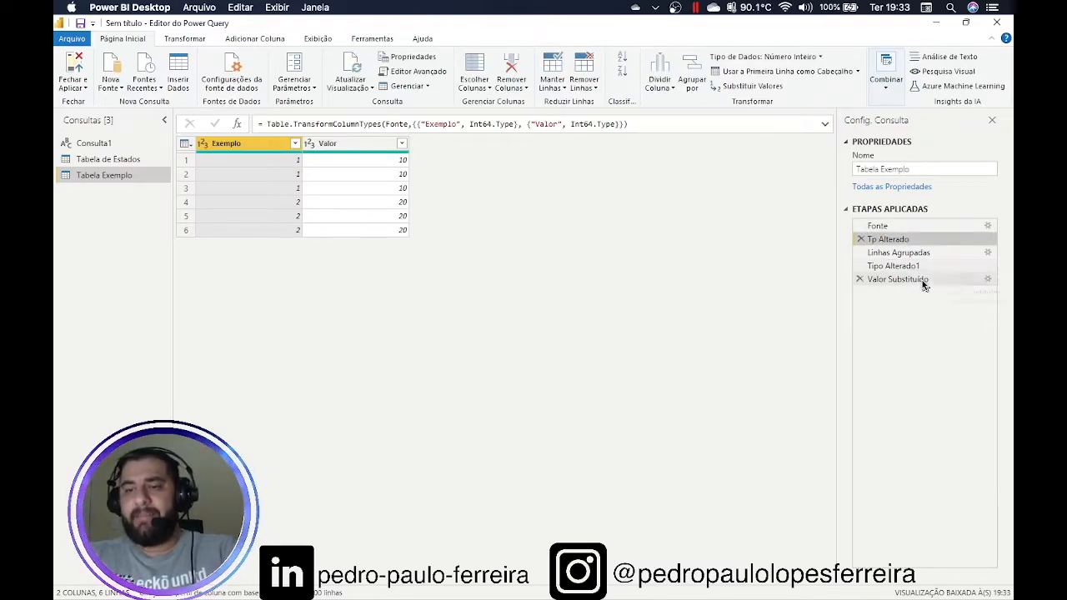
{"action": "left_click", "coordinate": [902, 253]}
{"action": "left_click", "coordinate": [900, 266]}
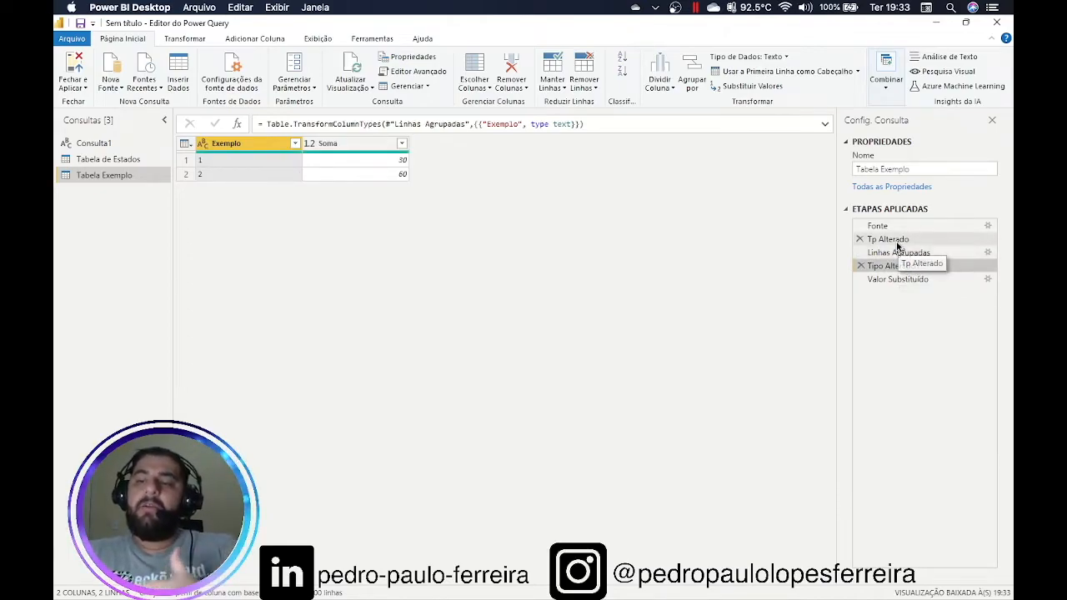
{"action": "left_click", "coordinate": [898, 243]}
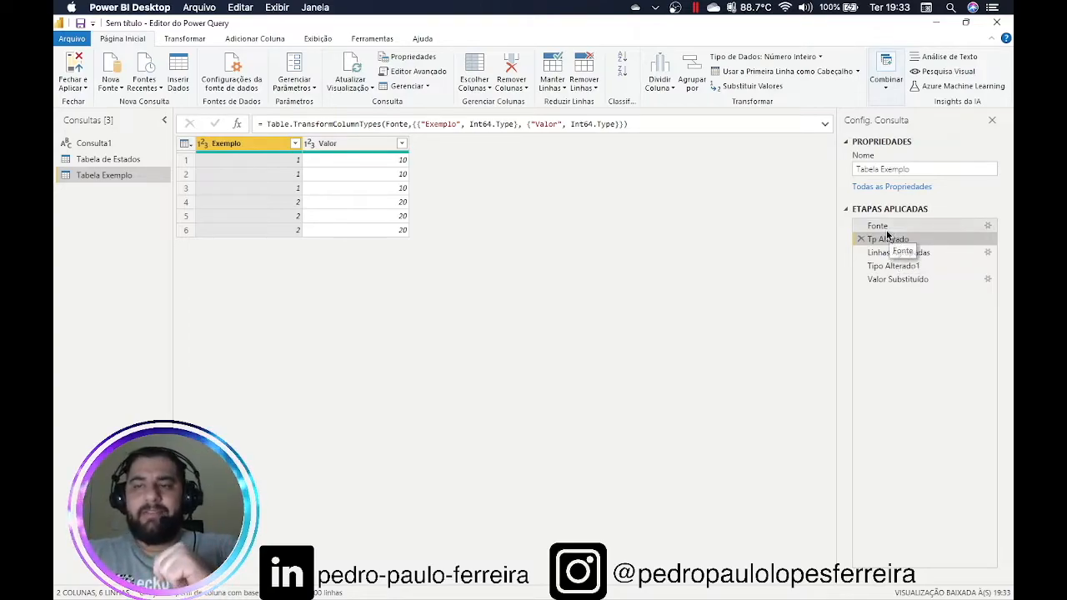
Display the Tabela de Estados query with its four-row UF column
{"action": "left_click", "coordinate": [885, 83]}
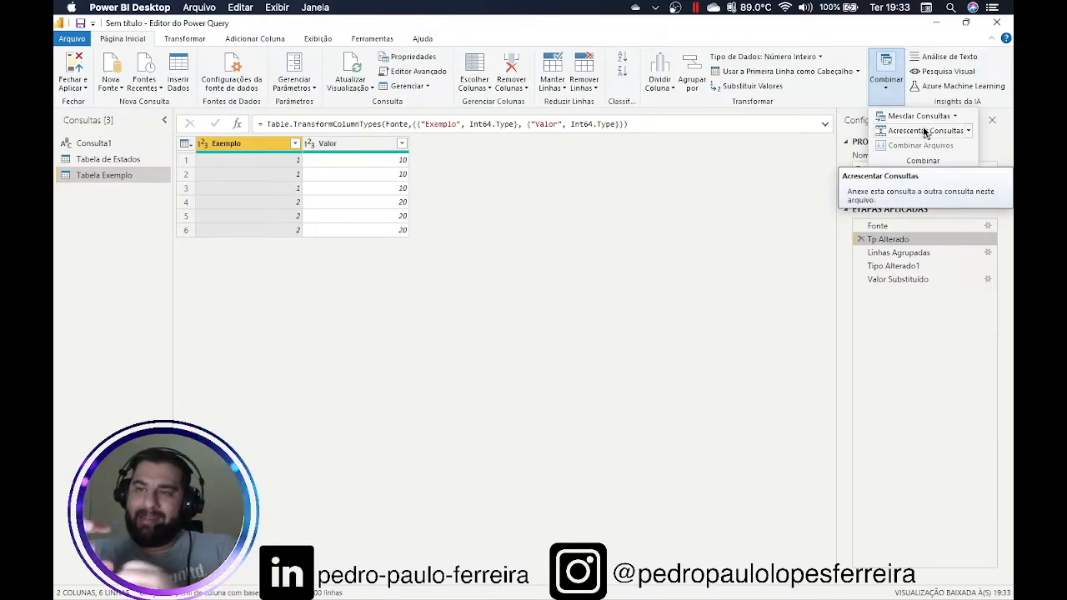
{"action": "left_click", "coordinate": [115, 166]}
{"action": "left_click", "coordinate": [114, 163]}
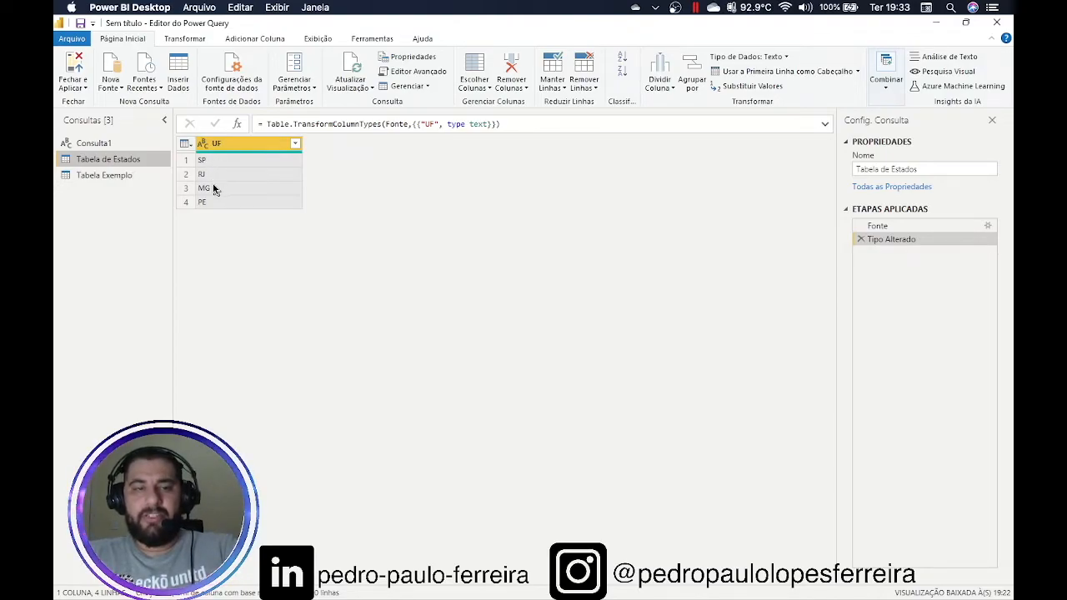
Start a new entered table named 'Tabela de Estados Faltantes' with a column UF
{"action": "left_click", "coordinate": [182, 86]}
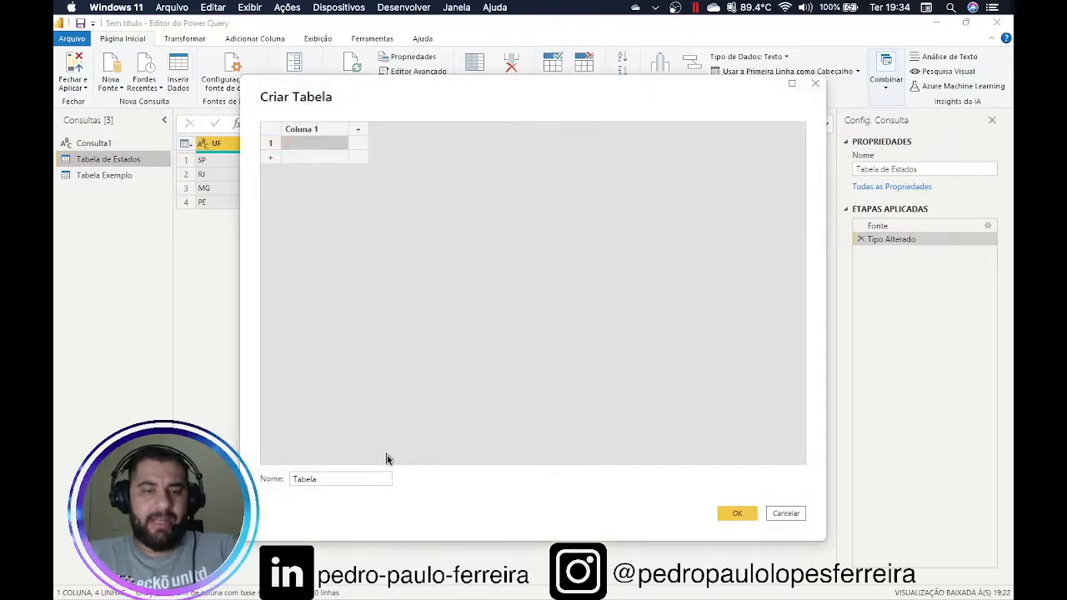
{"action": "left_click", "coordinate": [345, 479]}
{"action": "type", "text": "de"}
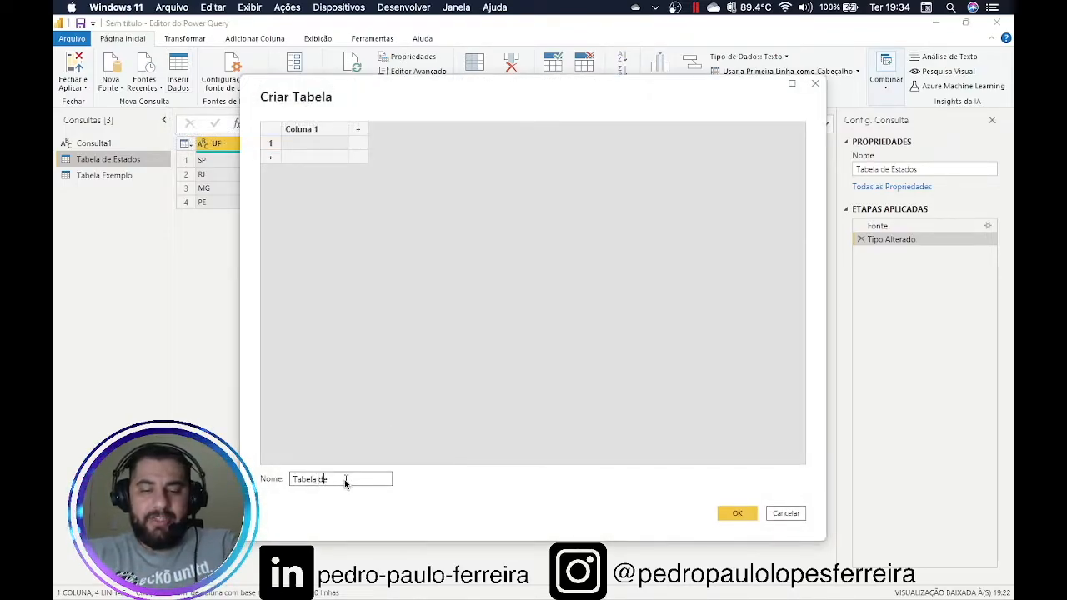
{"action": "type", "text": " Estados Faltantes"}
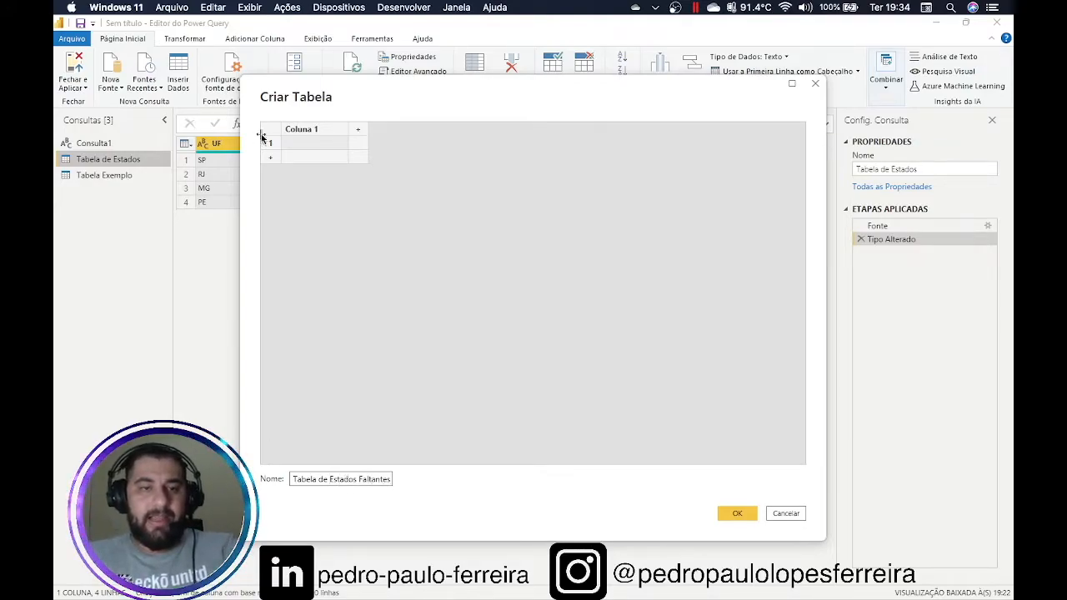
{"action": "double_click", "coordinate": [310, 133]}
{"action": "type", "text": "UF"}
{"action": "key", "text": "Return"}
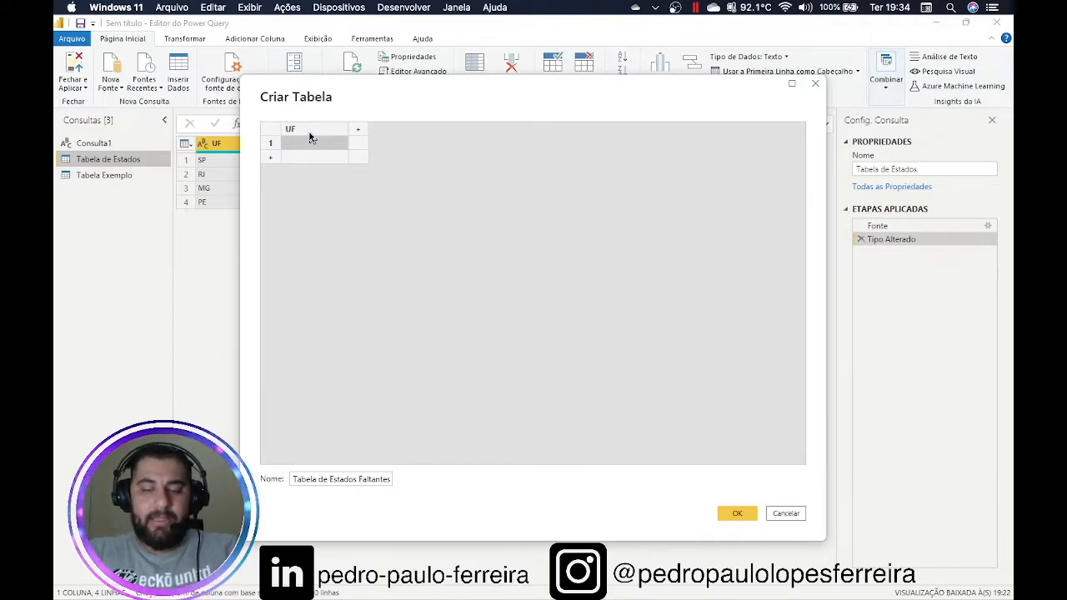
Fill the UF column with ES, PR and BA and create the table
{"action": "type", "text": "ES"}
{"action": "key", "text": "Return"}
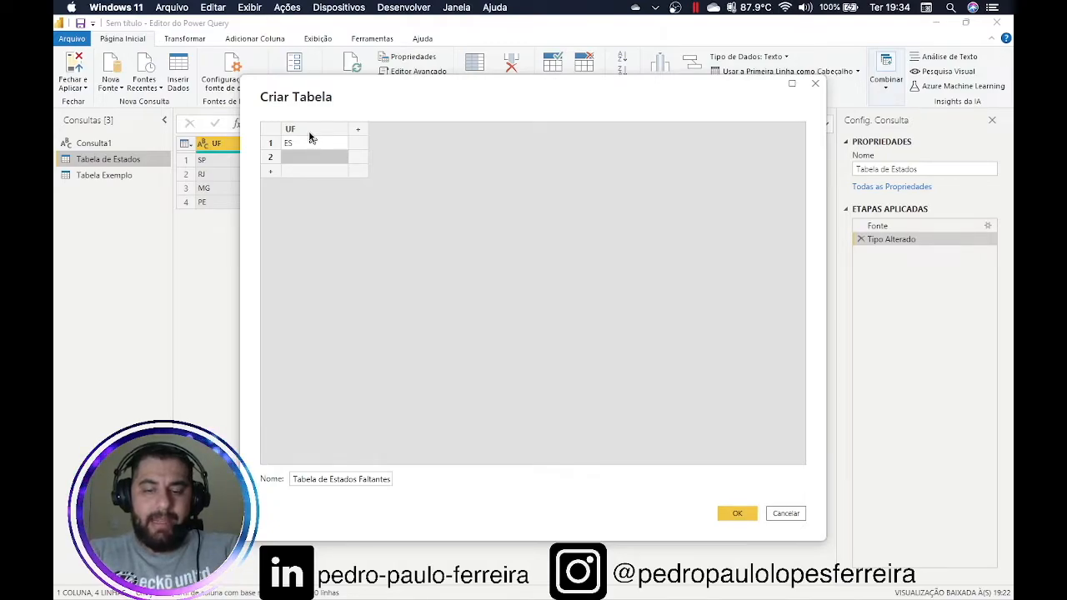
{"action": "type", "text": "PR"}
{"action": "key", "text": "Return"}
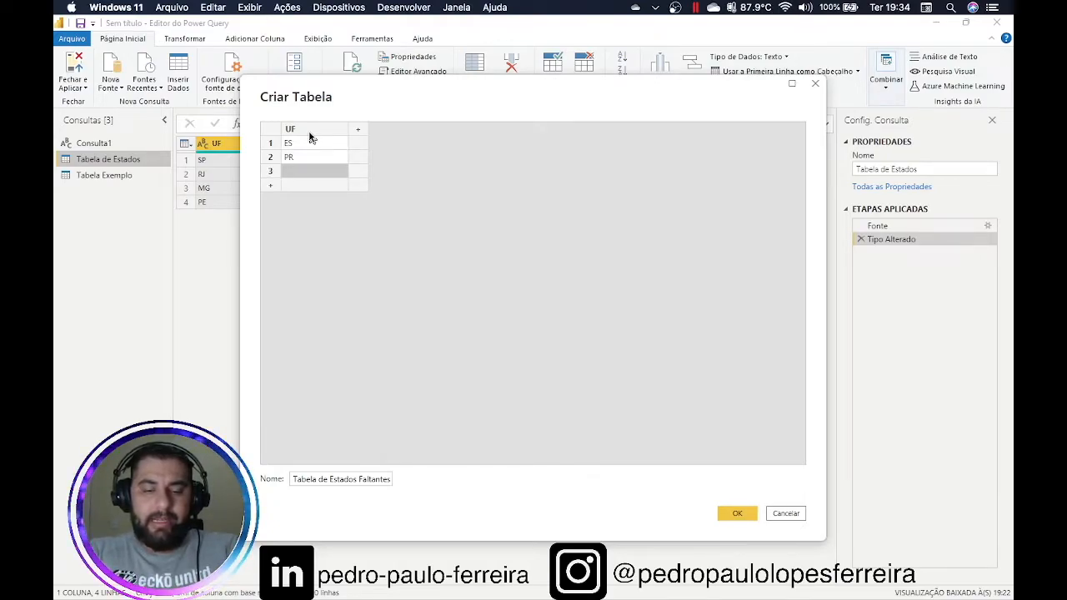
{"action": "type", "text": "BH"}
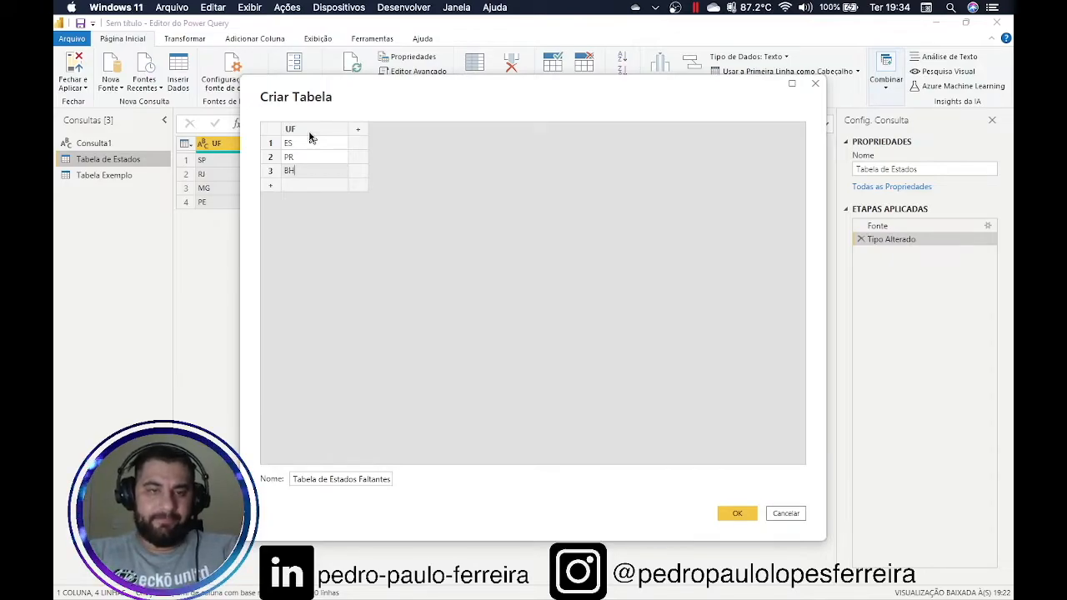
{"action": "type", "text": "A"}
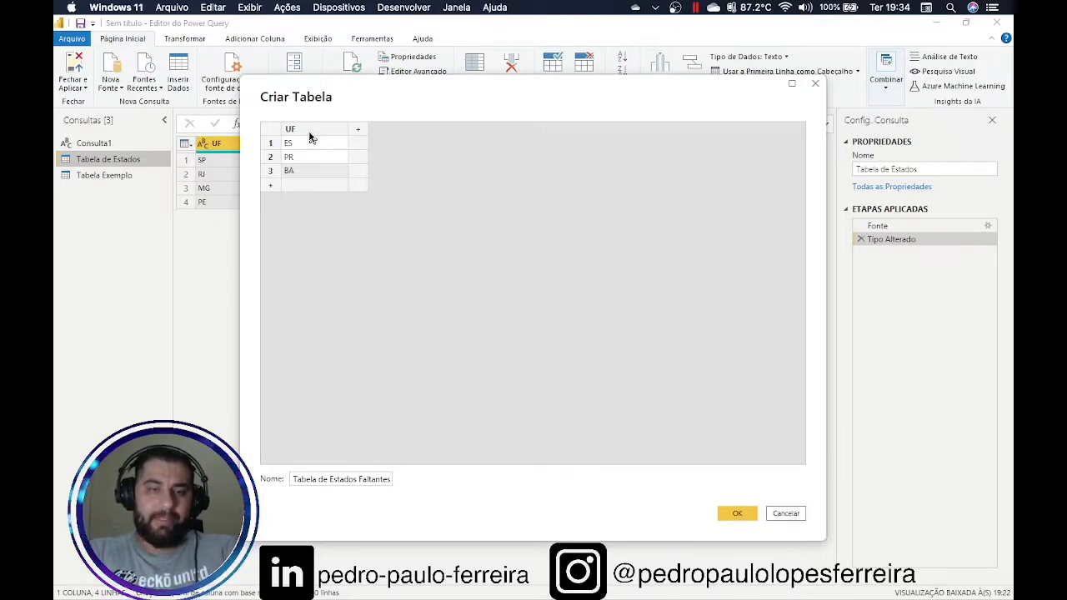
{"action": "left_click", "coordinate": [422, 239]}
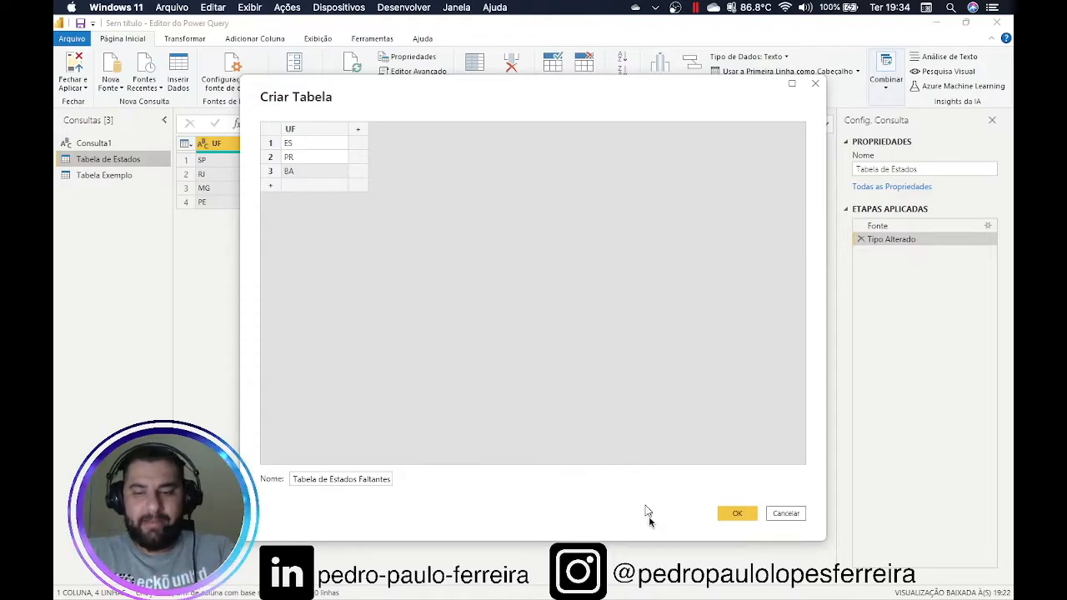
{"action": "left_click", "coordinate": [728, 519]}
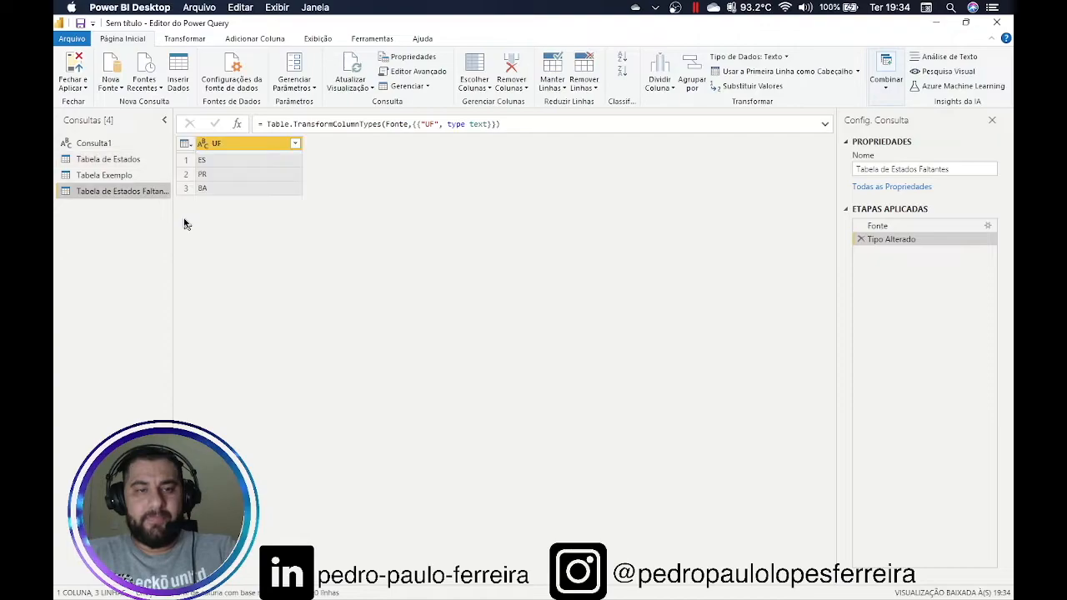
{"action": "left_click", "coordinate": [889, 91]}
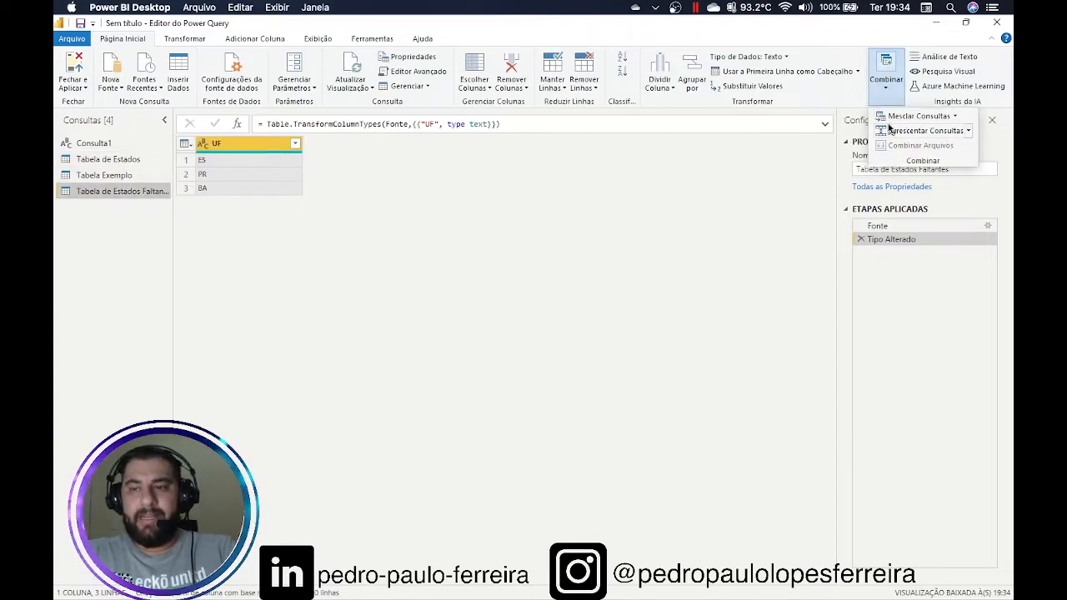
Open the Acrescentar append dialog for Tabela de Estados Faltantes with Duas tabelas selected
{"action": "left_click", "coordinate": [968, 132]}
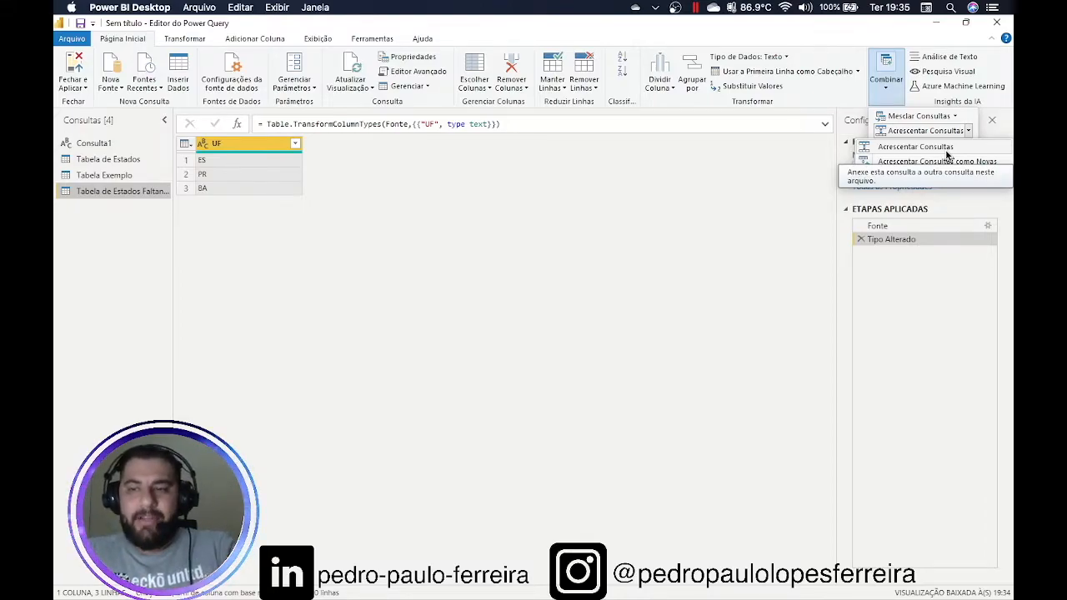
{"action": "left_click", "coordinate": [915, 147]}
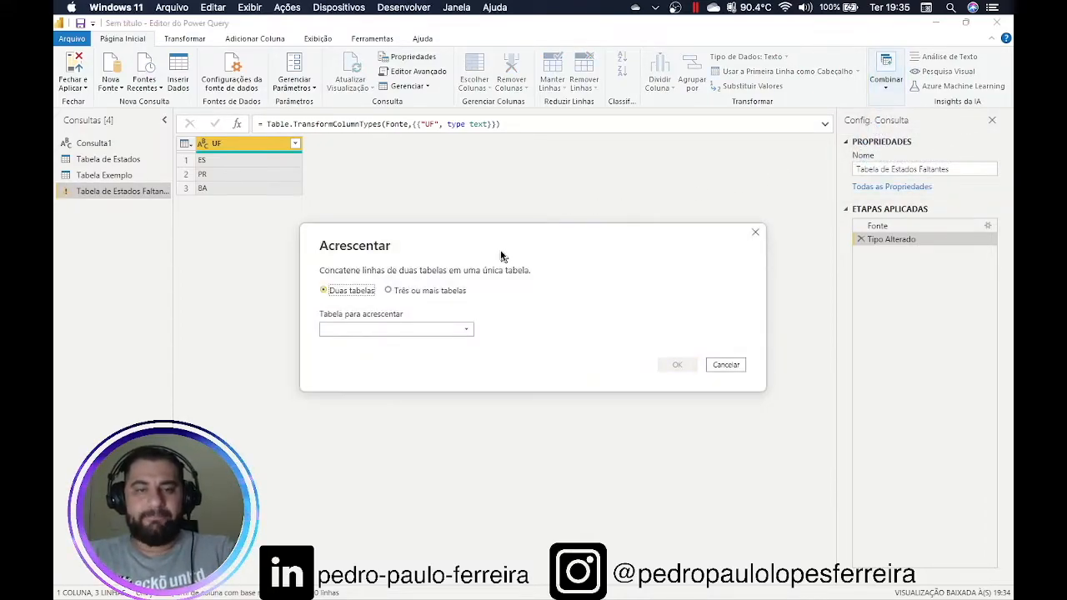
Append Tabela de Estados to Tabela de Estados Faltantes, giving ES, PR, BA, SP, RJ, MG, PE
{"action": "left_click_drag", "start_coordinate": [410, 240], "coordinate": [535, 108]}
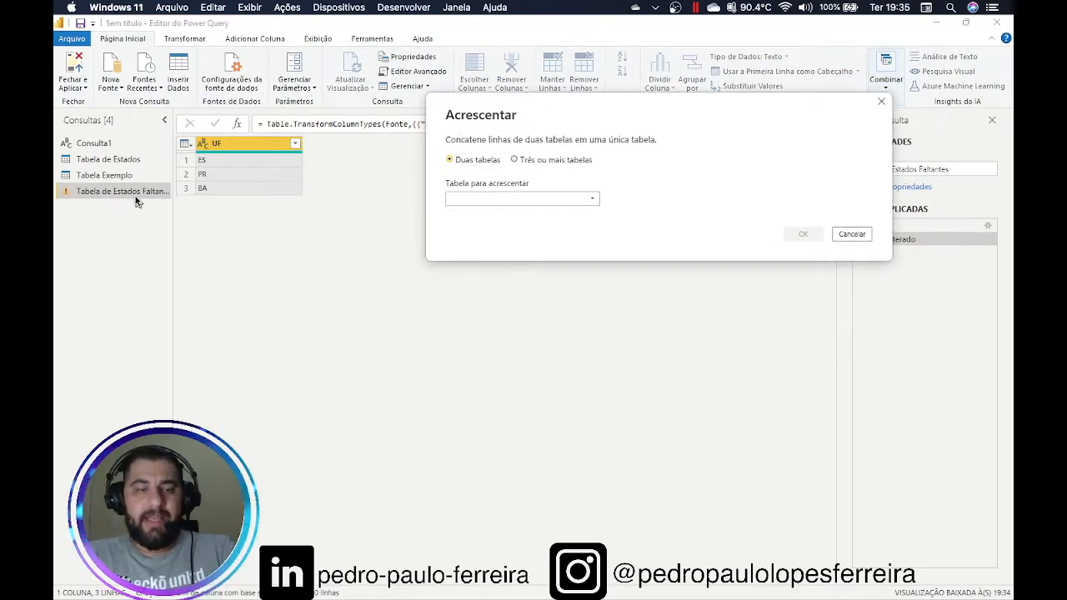
{"action": "left_click", "coordinate": [506, 200]}
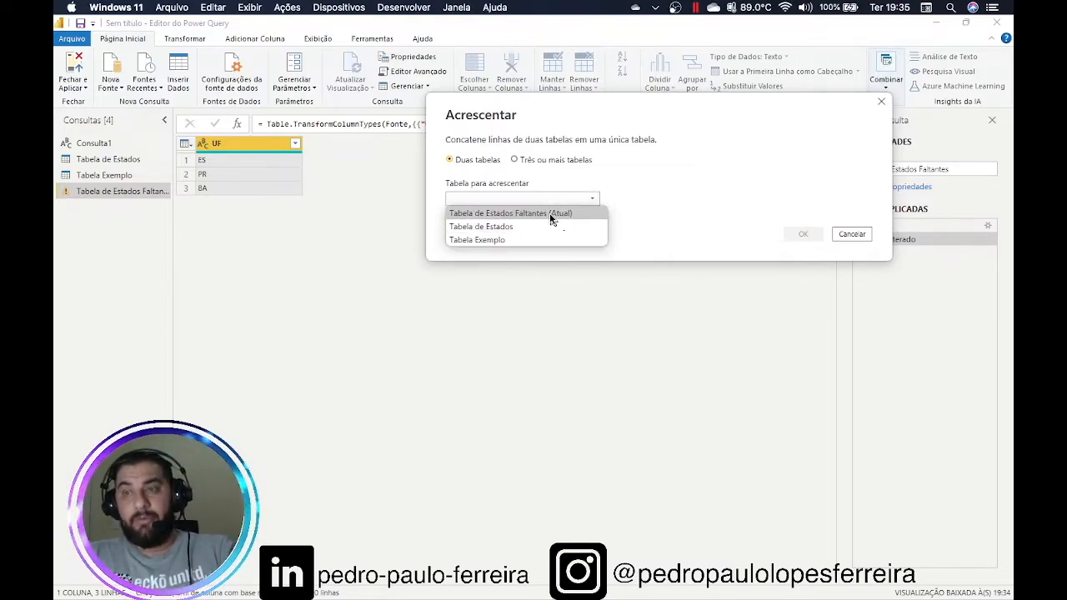
{"action": "left_click", "coordinate": [513, 226]}
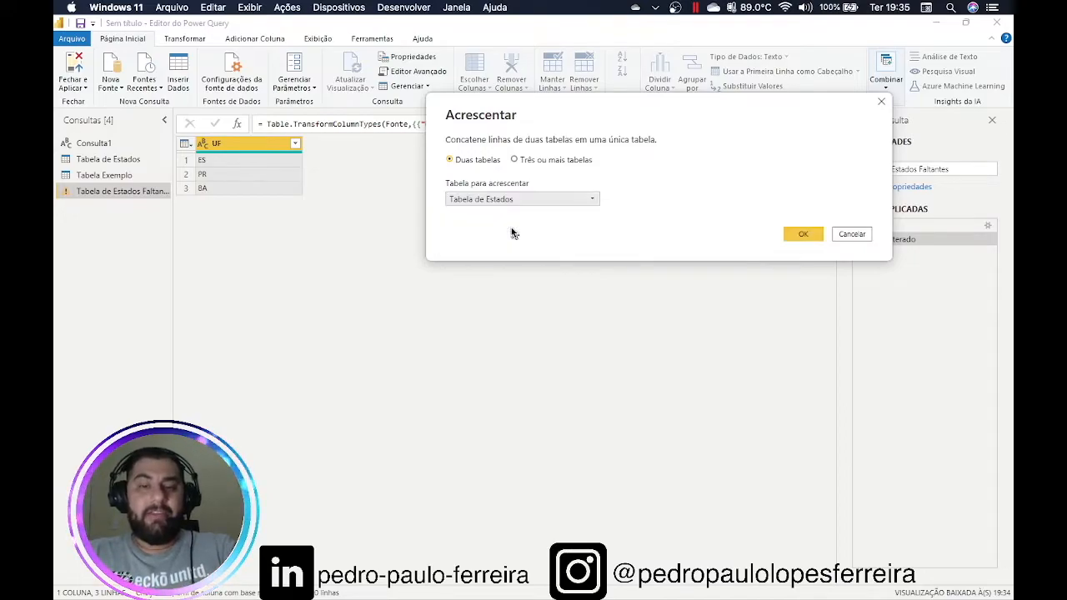
{"action": "left_click", "coordinate": [546, 160]}
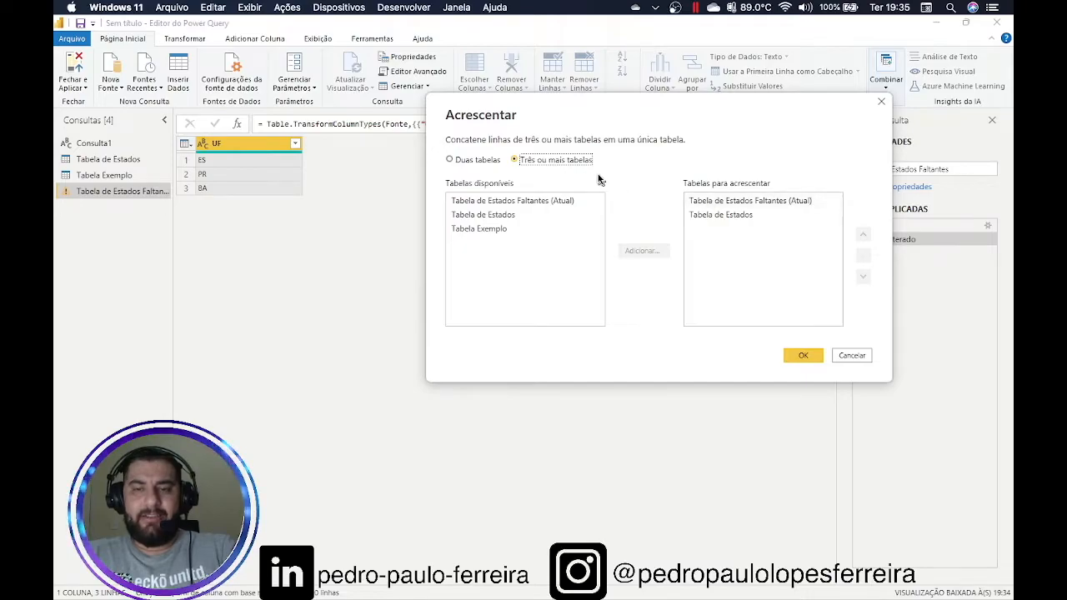
{"action": "left_click", "coordinate": [477, 160]}
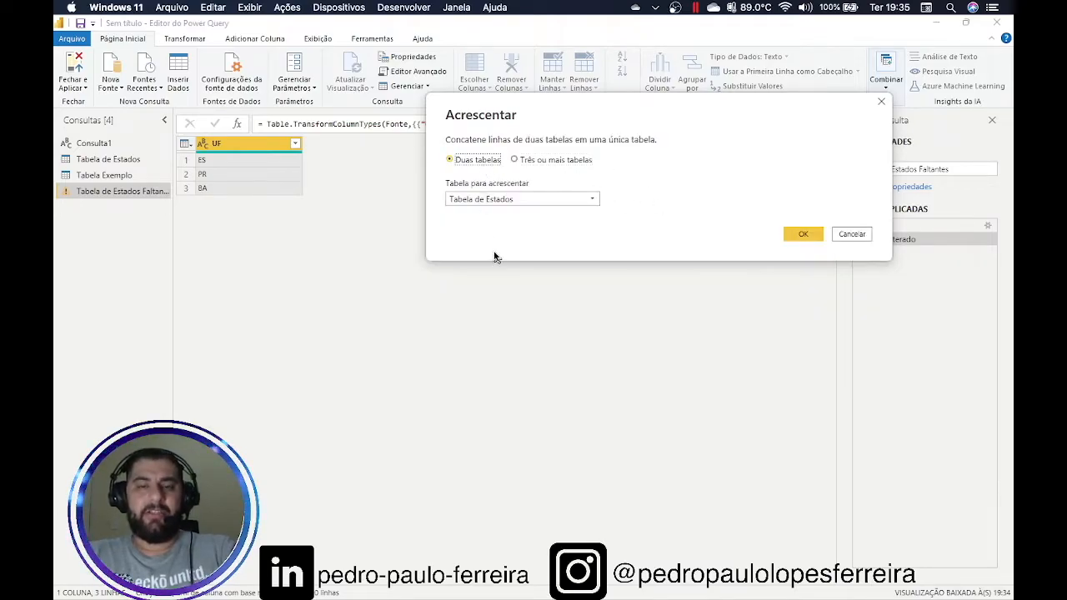
{"action": "left_click", "coordinate": [801, 238]}
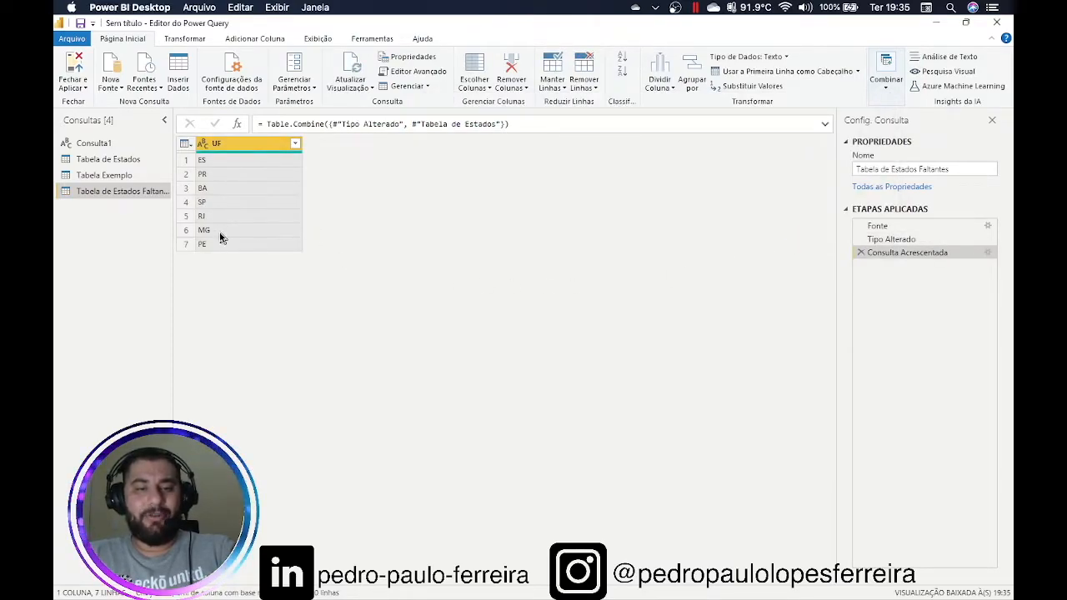
Delete the Consulta Acrescentada step so Tabela de Estados Faltantes lists only ES, PR, BA
{"action": "left_click", "coordinate": [134, 159]}
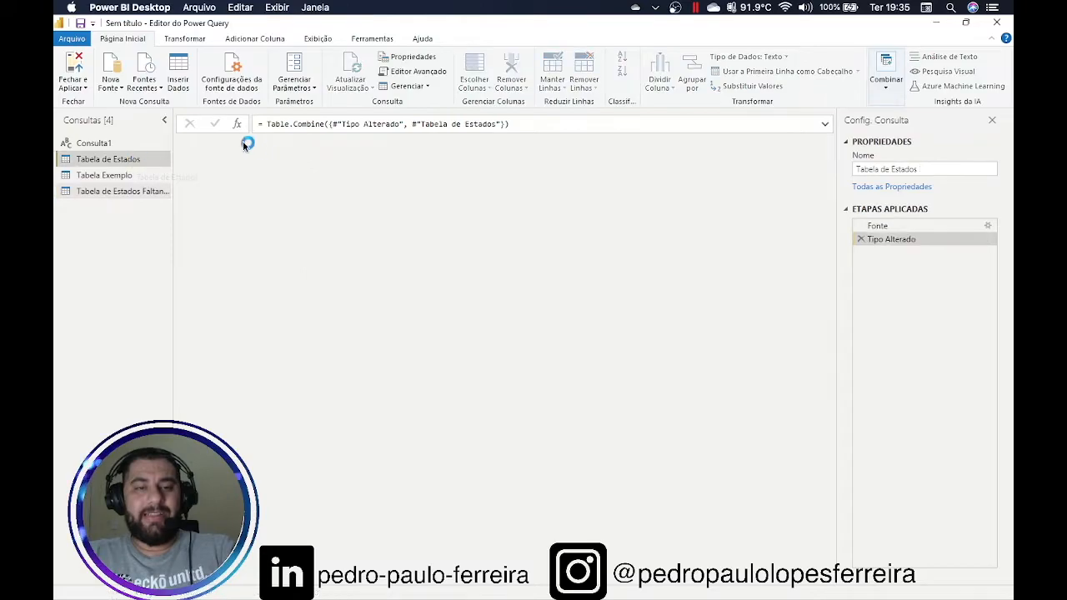
{"action": "left_click_drag", "start_coordinate": [173, 155], "coordinate": [226, 158]}
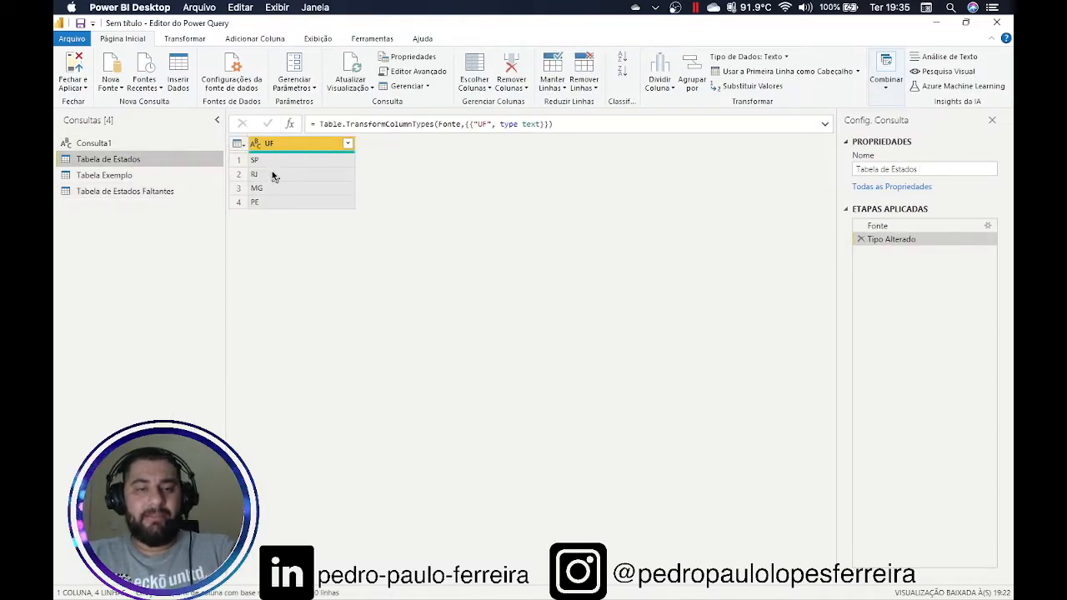
{"action": "left_click", "coordinate": [209, 191]}
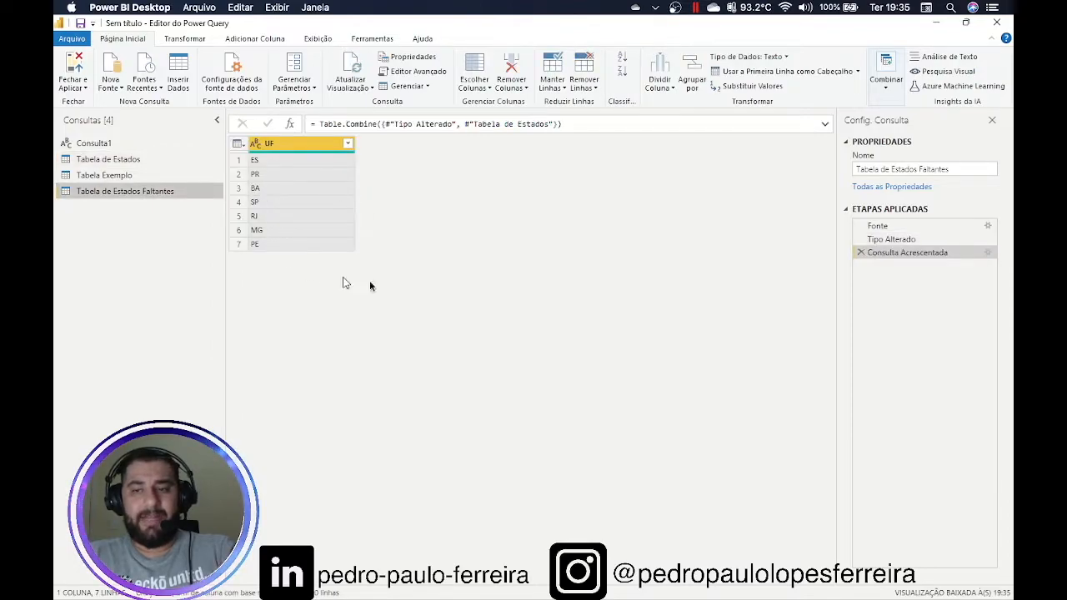
{"action": "left_click", "coordinate": [912, 243]}
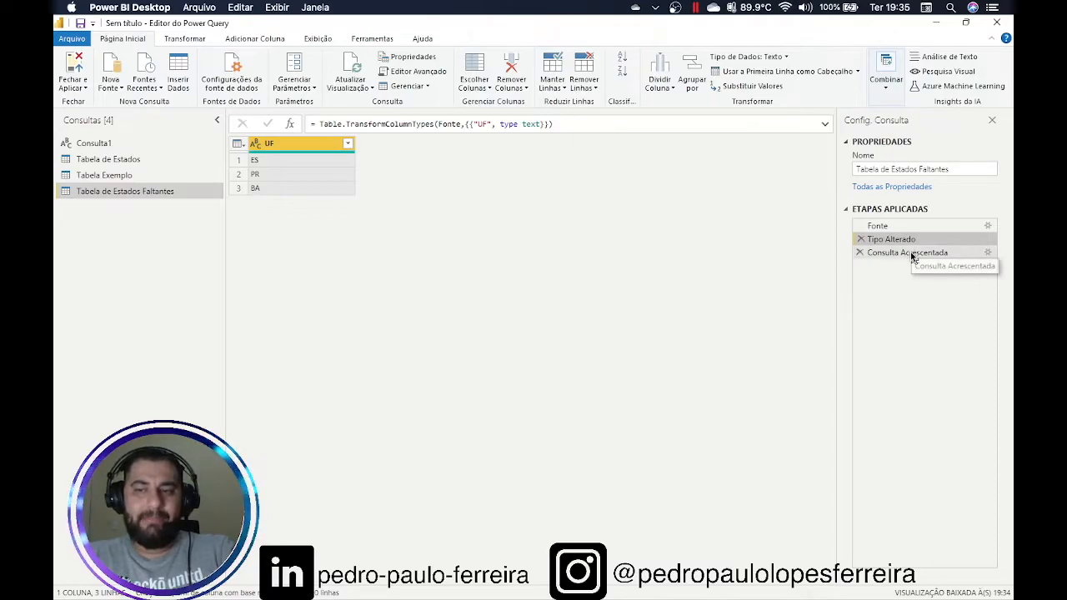
{"action": "left_click", "coordinate": [912, 256]}
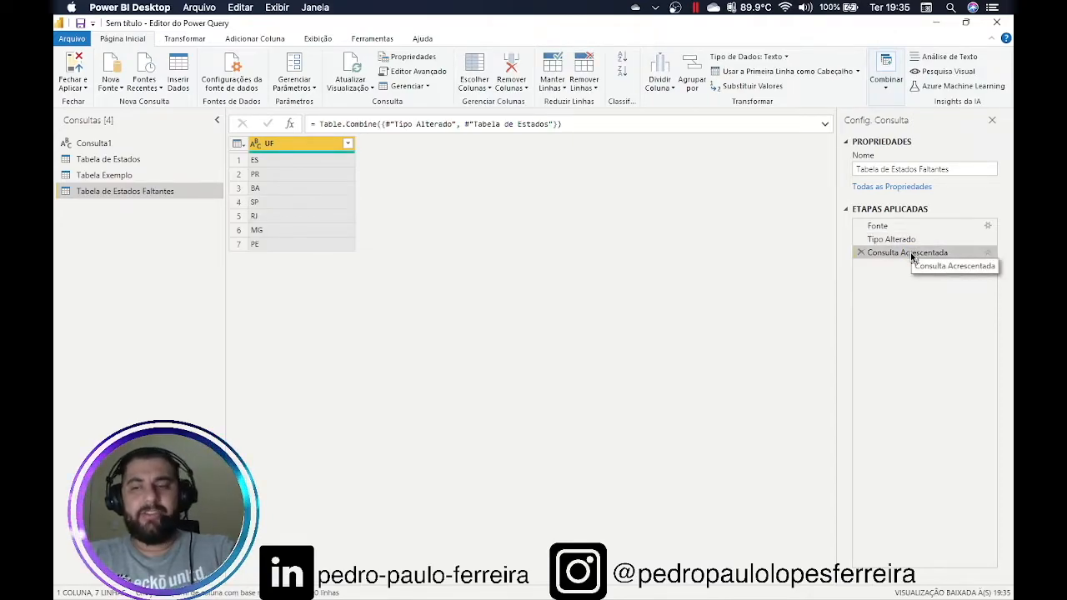
{"action": "left_click", "coordinate": [860, 252]}
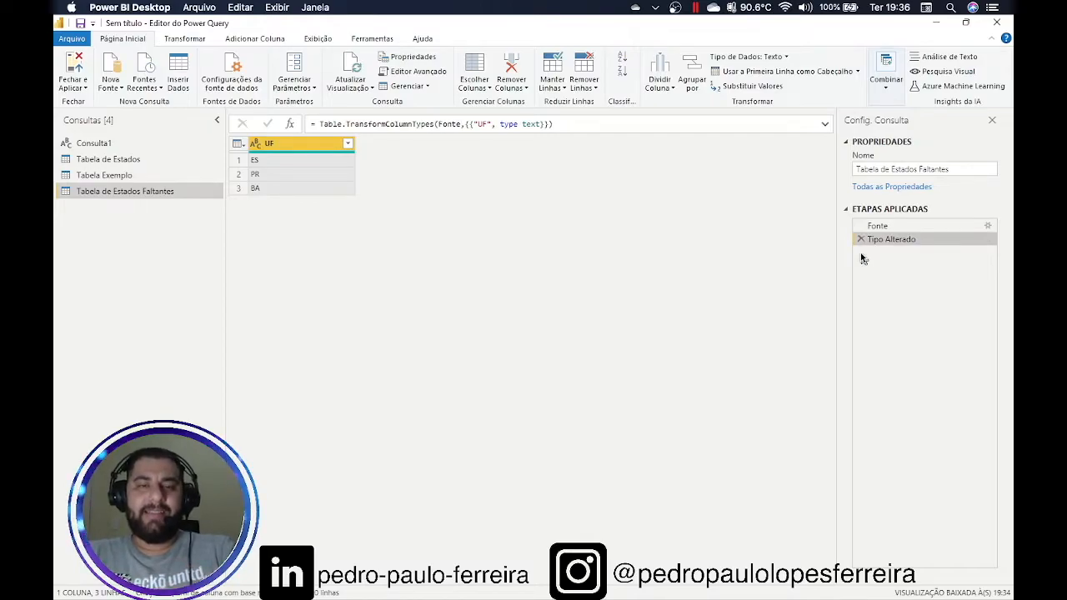
{"action": "left_click", "coordinate": [885, 92]}
Append Tabela de Estados Faltantes and Tabela de Estados as a new query, Acrescentar1
{"action": "left_click", "coordinate": [968, 130]}
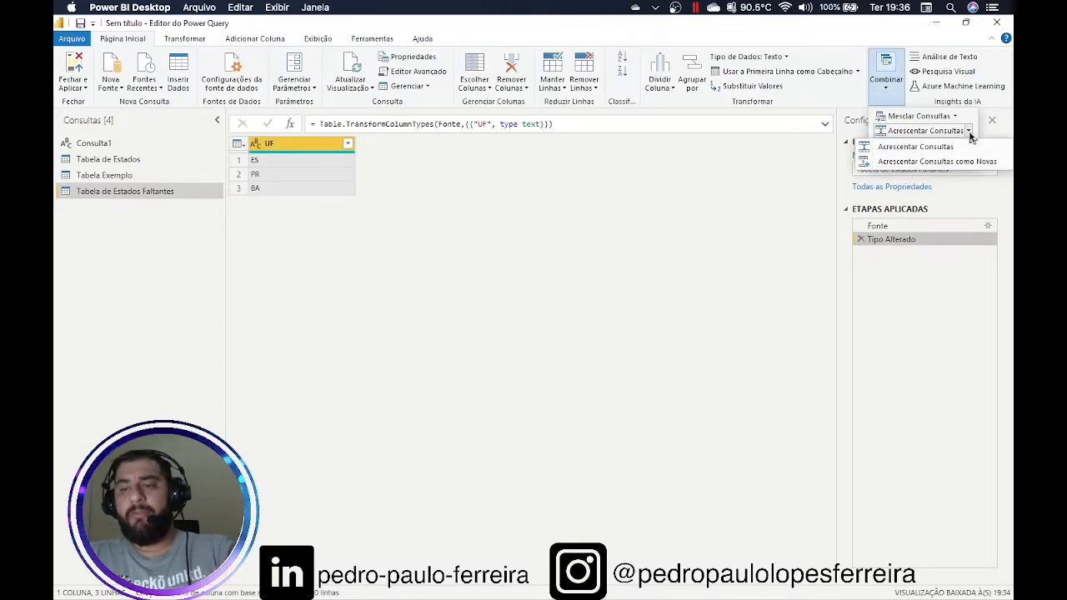
{"action": "left_click", "coordinate": [922, 165]}
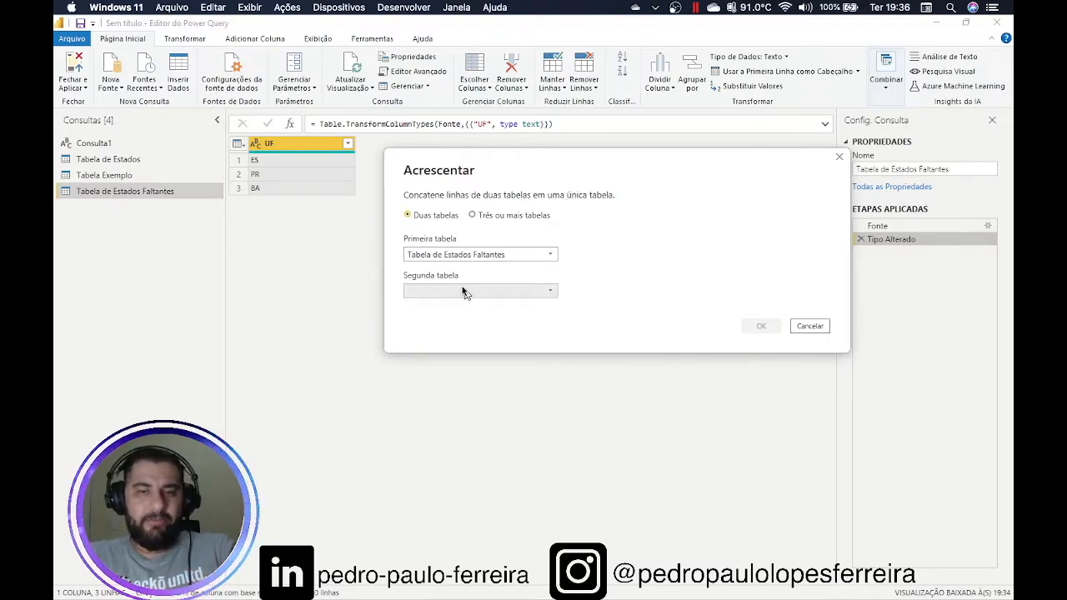
{"action": "left_click", "coordinate": [513, 291]}
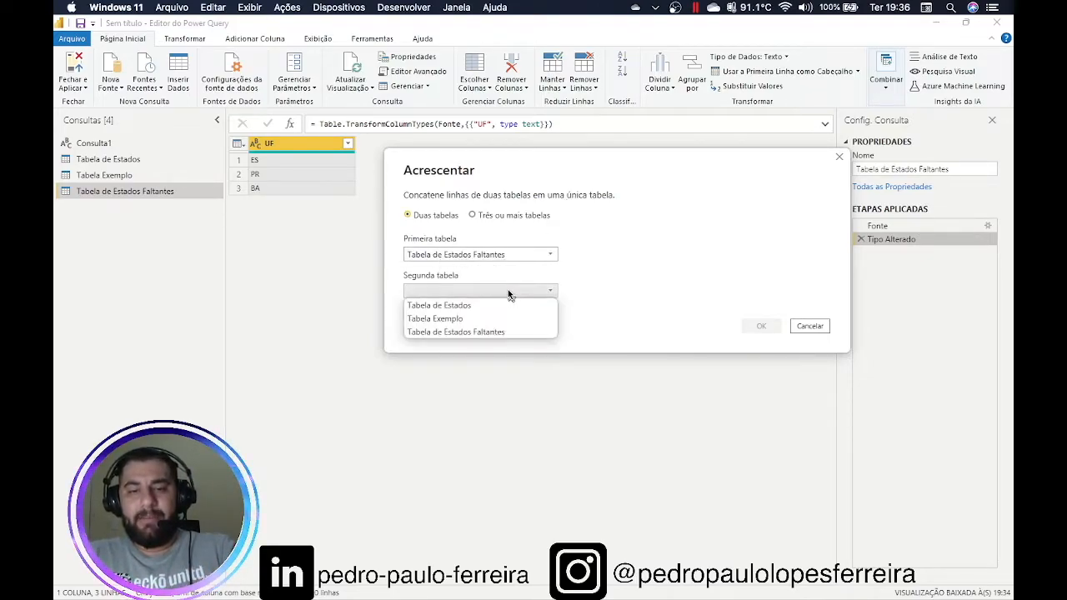
{"action": "left_click", "coordinate": [499, 303]}
{"action": "left_click", "coordinate": [767, 327]}
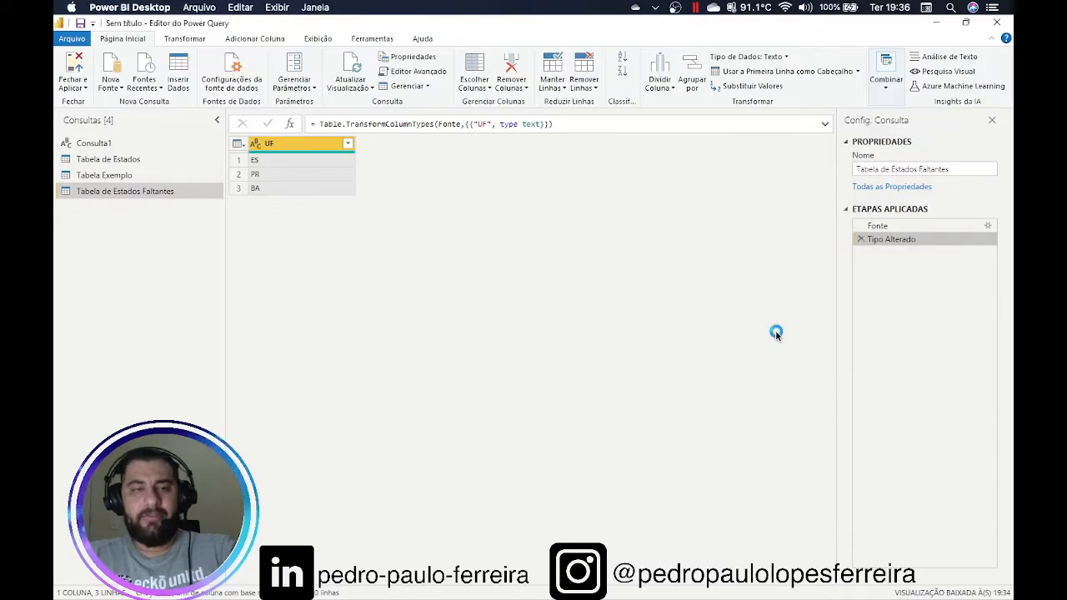
{"action": "left_click", "coordinate": [185, 191]}
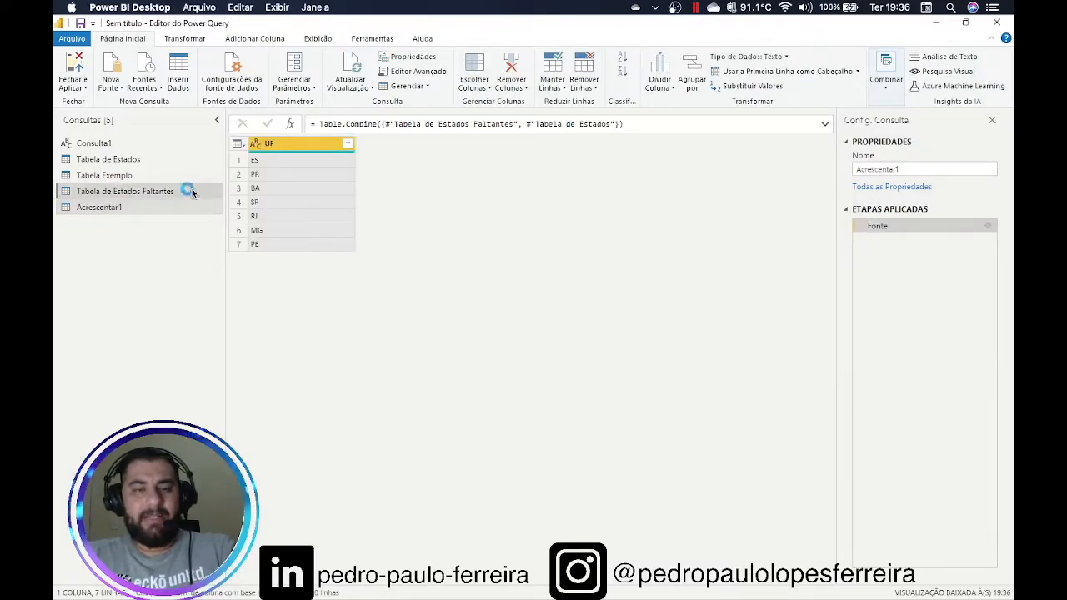
{"action": "left_click", "coordinate": [151, 160]}
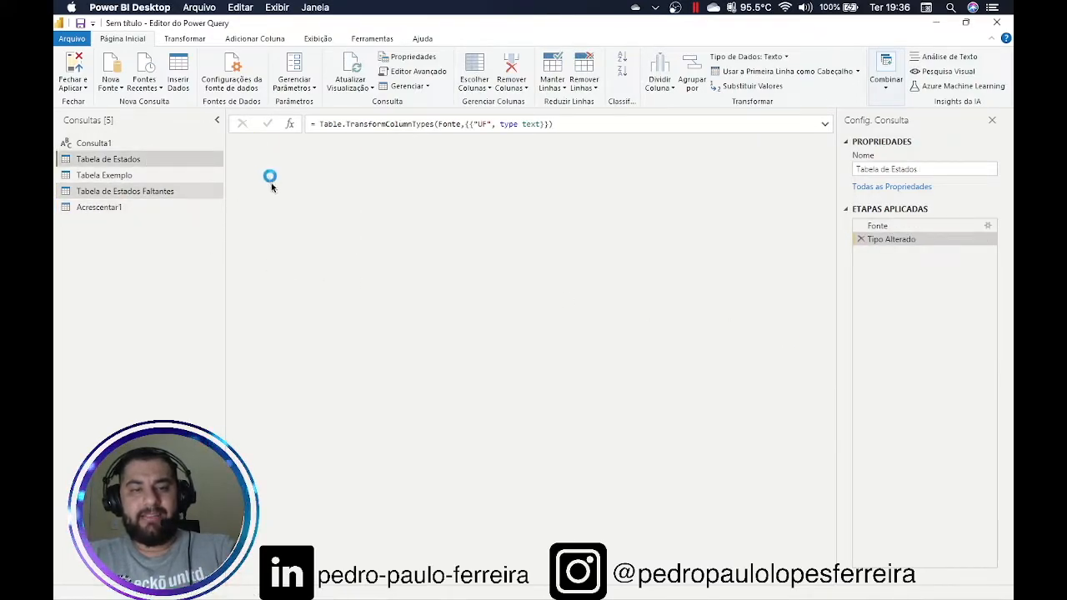
Select the Acrescentar1 query to view its seven combined UF rows
{"action": "left_click", "coordinate": [133, 208]}
{"action": "left_click_drag", "start_coordinate": [150, 212], "coordinate": [109, 223]}
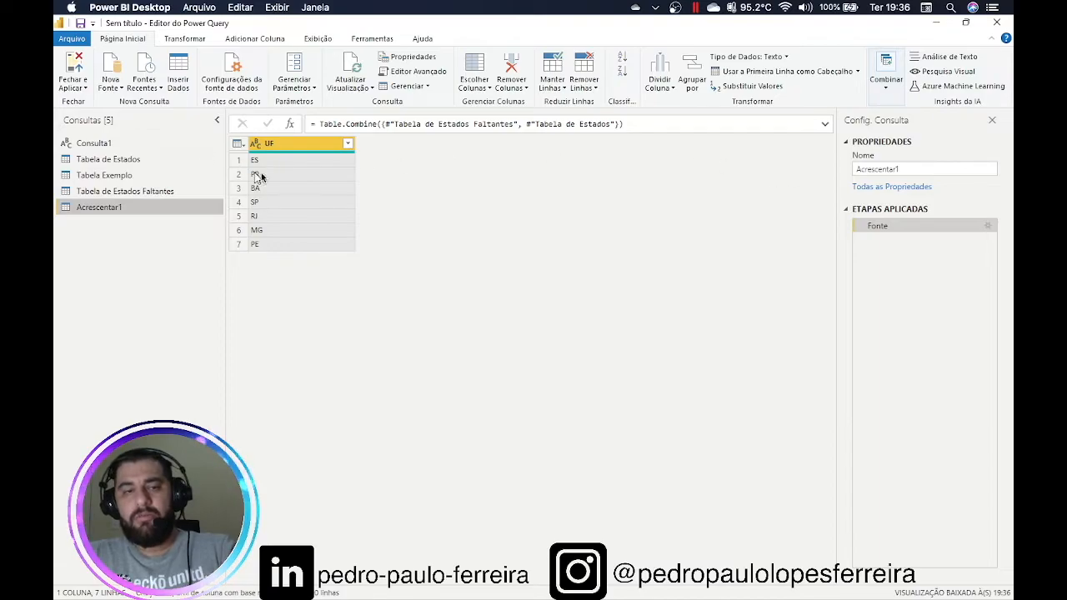
{"action": "double_click", "coordinate": [927, 171]}
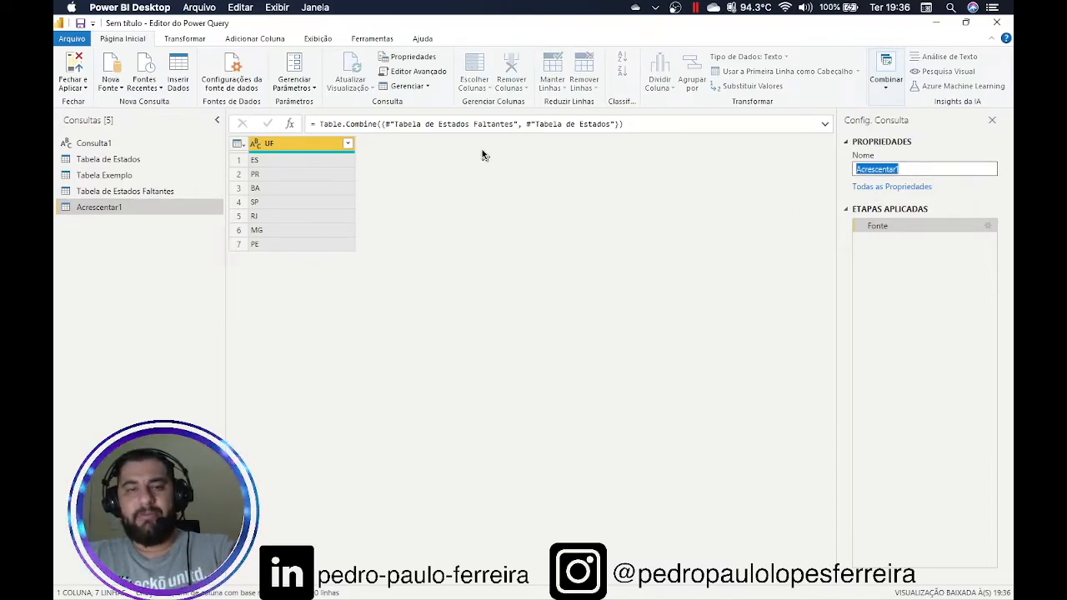
Review Acrescentar1's Table.Combine code in Editor Avançado and close it without changes
{"action": "left_click", "coordinate": [421, 71]}
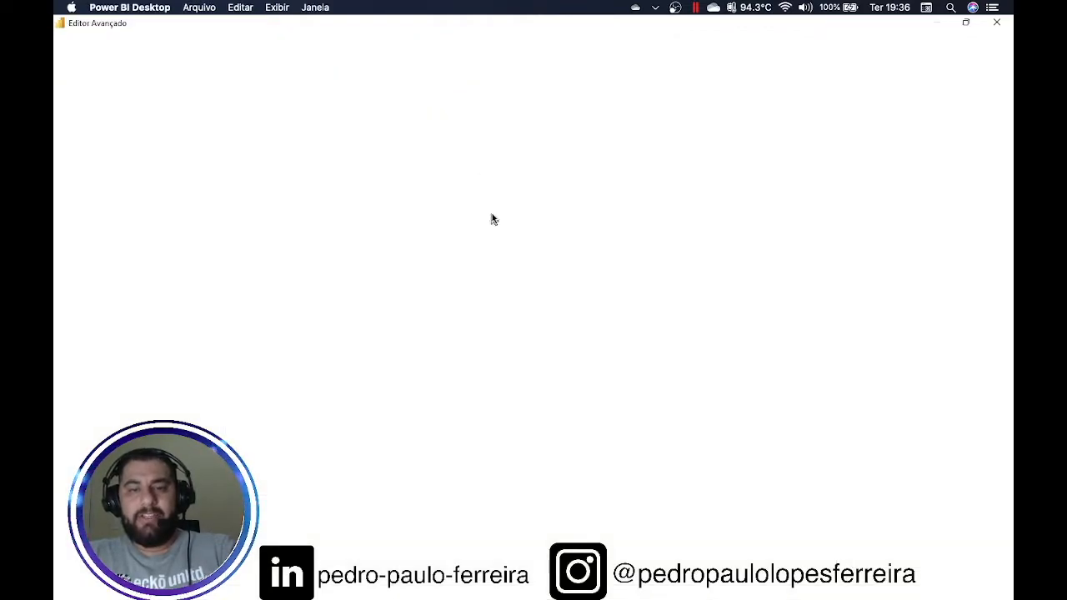
{"action": "left_click", "coordinate": [138, 100]}
{"action": "left_click_drag", "start_coordinate": [138, 99], "coordinate": [315, 101]}
{"action": "left_click_drag", "start_coordinate": [384, 99], "coordinate": [459, 100]}
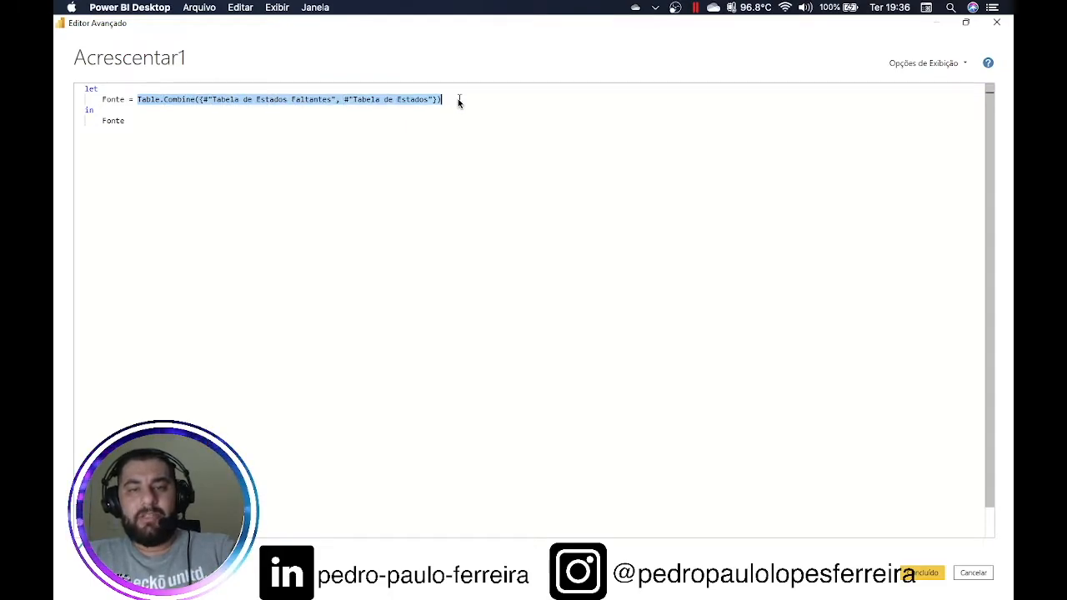
{"action": "left_click", "coordinate": [976, 575]}
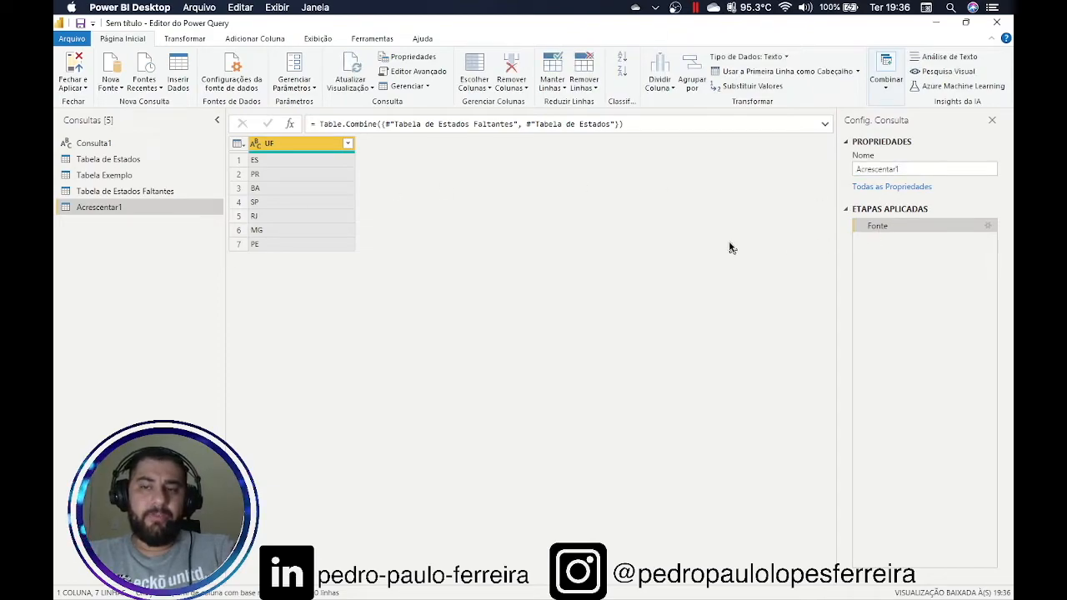
{"action": "left_click", "coordinate": [886, 91]}
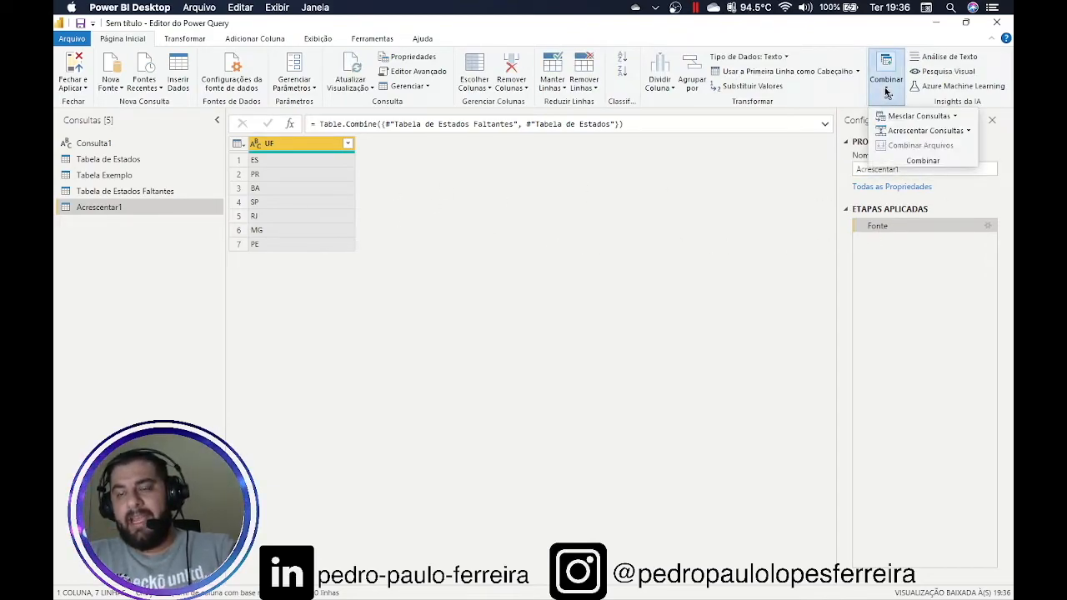
Delete the Acrescentar1 query and reopen Tabela de Estados' source data in Criar Tabela
{"action": "left_click", "coordinate": [956, 117]}
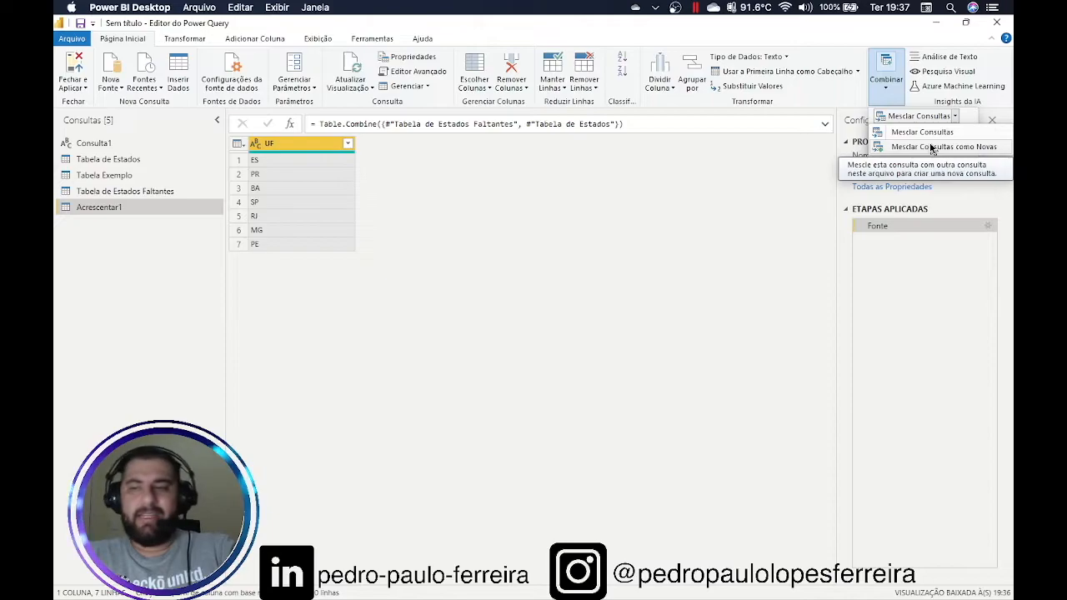
{"action": "left_click", "coordinate": [576, 268]}
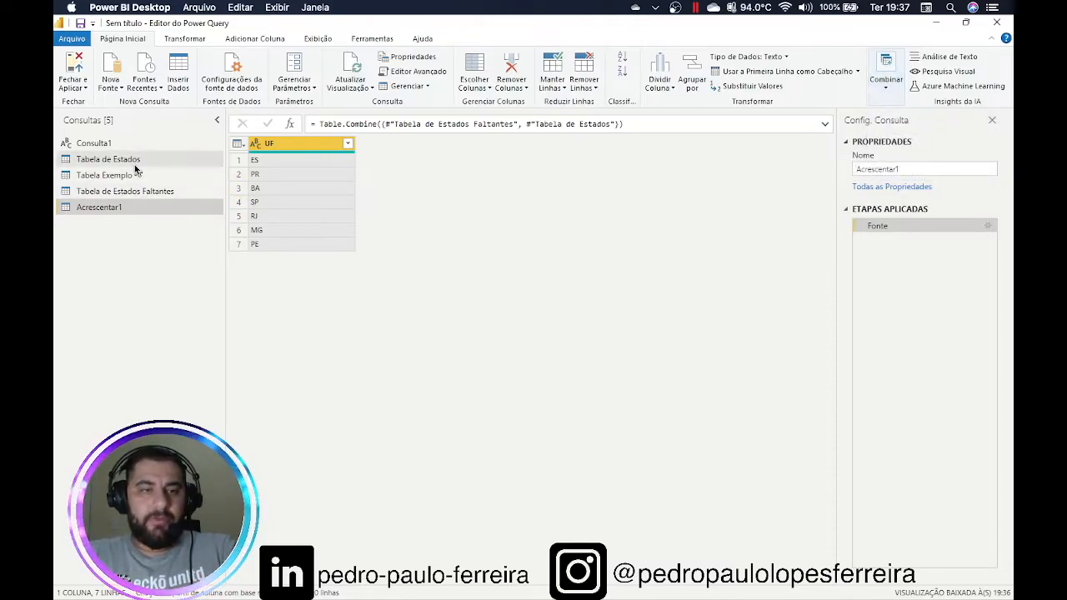
{"action": "right_click", "coordinate": [117, 216]}
{"action": "left_click", "coordinate": [153, 251]}
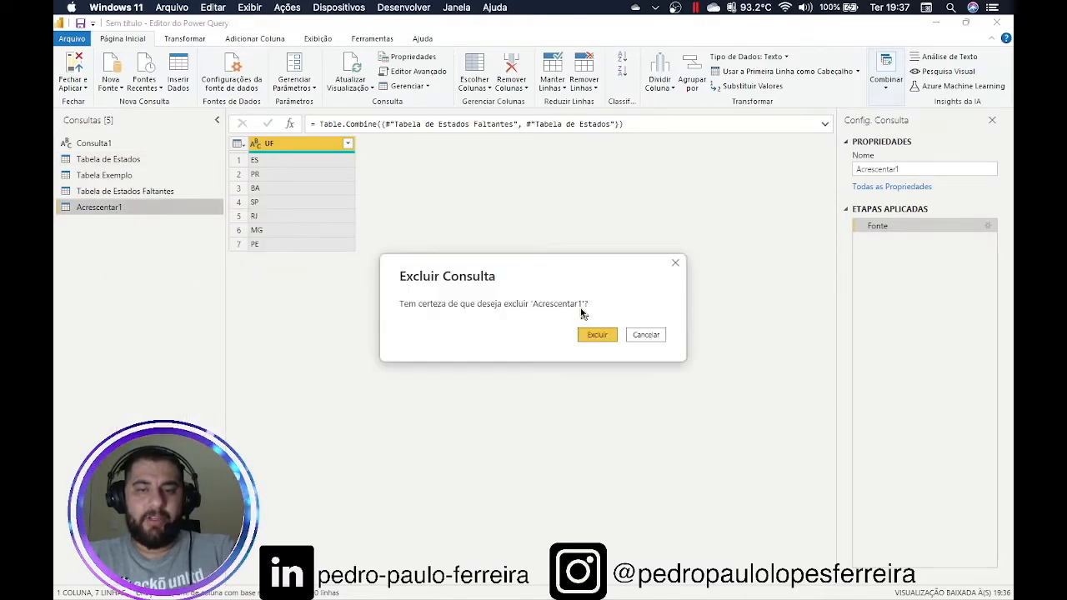
{"action": "left_click", "coordinate": [597, 335]}
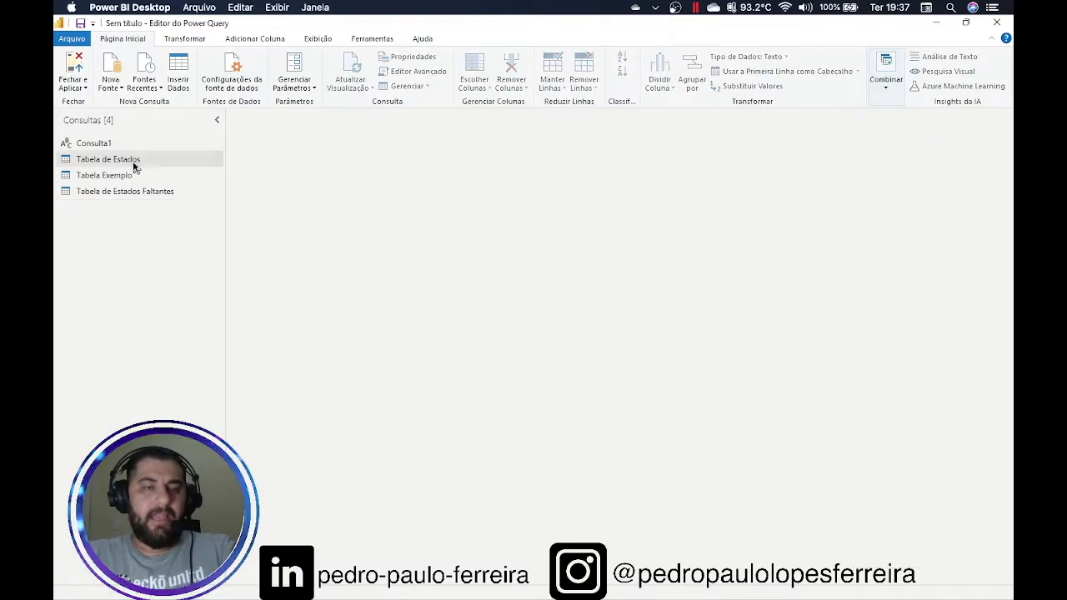
{"action": "left_click", "coordinate": [133, 165]}
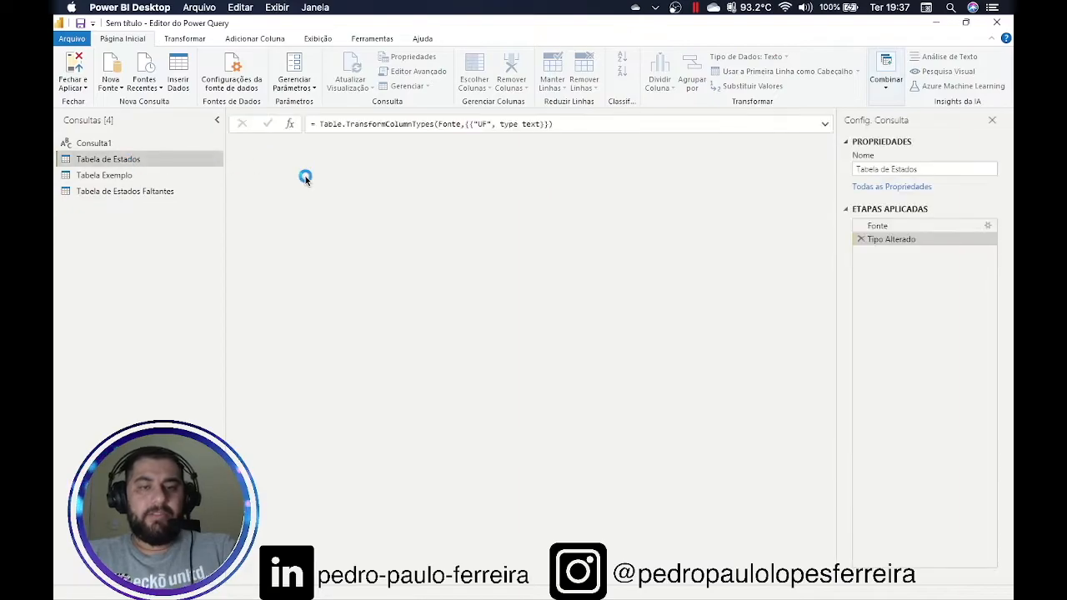
{"action": "left_click", "coordinate": [988, 226]}
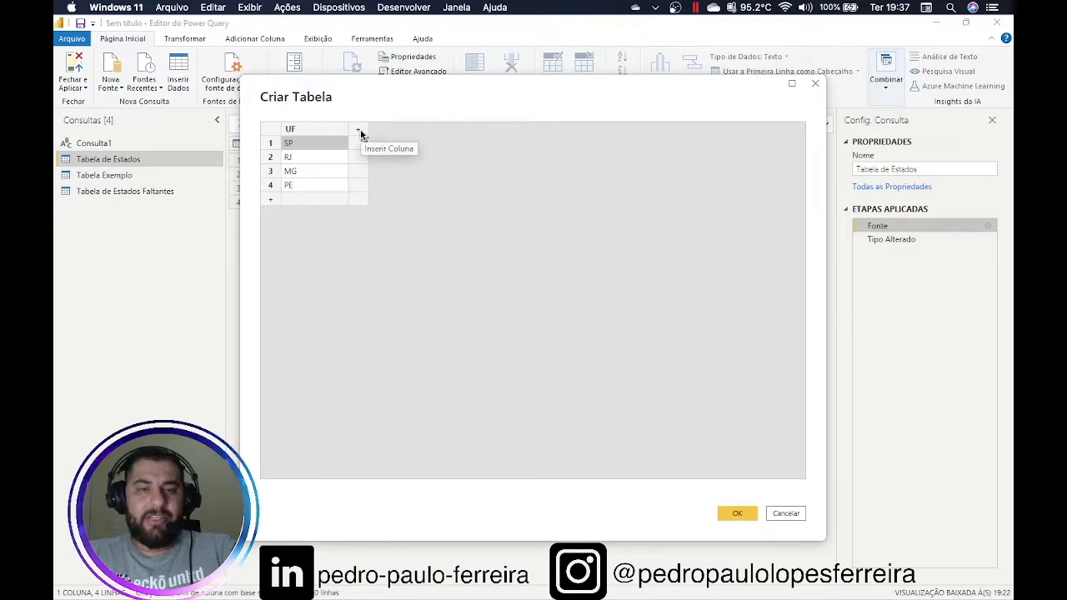
Start a new entered-data table with a UF column holding SP, RJ, MG and PR
{"action": "left_click", "coordinate": [790, 514]}
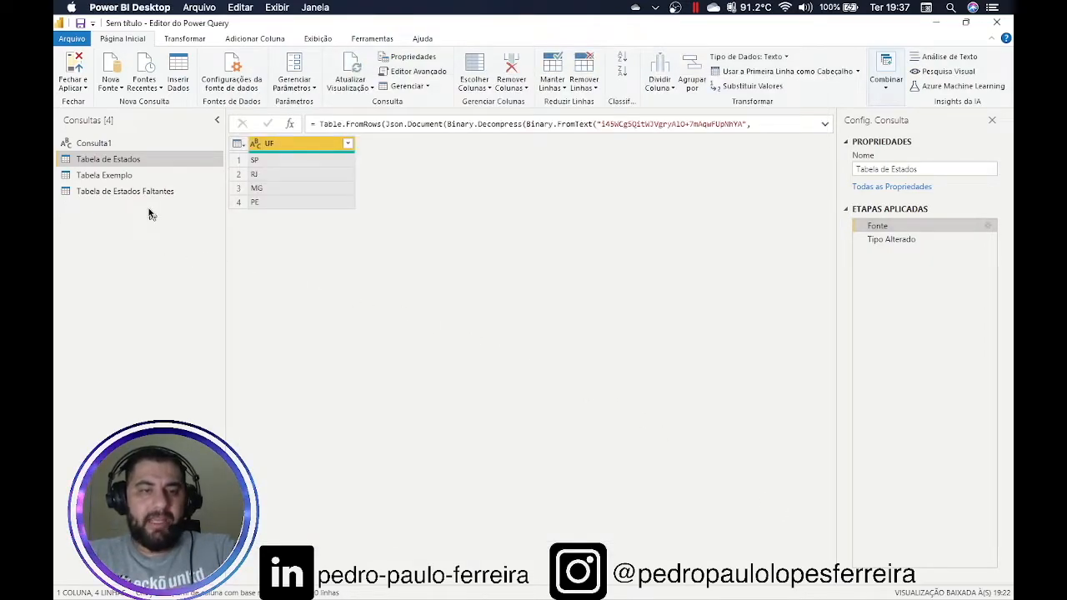
{"action": "left_click", "coordinate": [180, 80]}
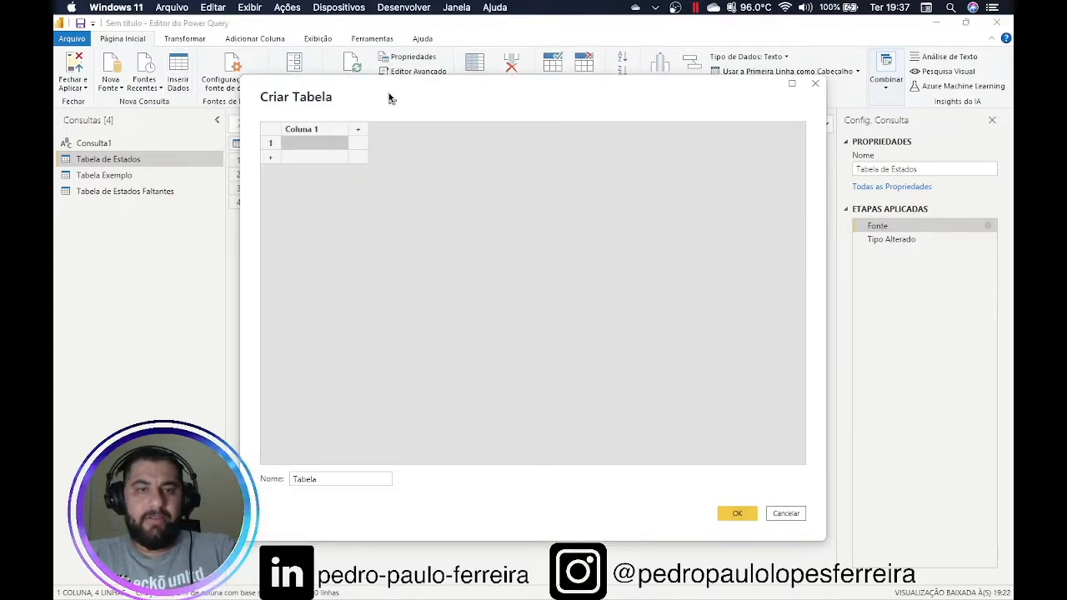
{"action": "left_click_drag", "start_coordinate": [388, 98], "coordinate": [514, 190]}
{"action": "left_click", "coordinate": [440, 222]}
{"action": "double_click", "coordinate": [439, 223]}
{"action": "type", "text": "UF"}
{"action": "key", "text": "Return"}
{"action": "type", "text": "SP"}
{"action": "key", "text": "Return"}
{"action": "type", "text": "RJ"}
{"action": "key", "text": "Return"}
{"action": "type", "text": "MG"}
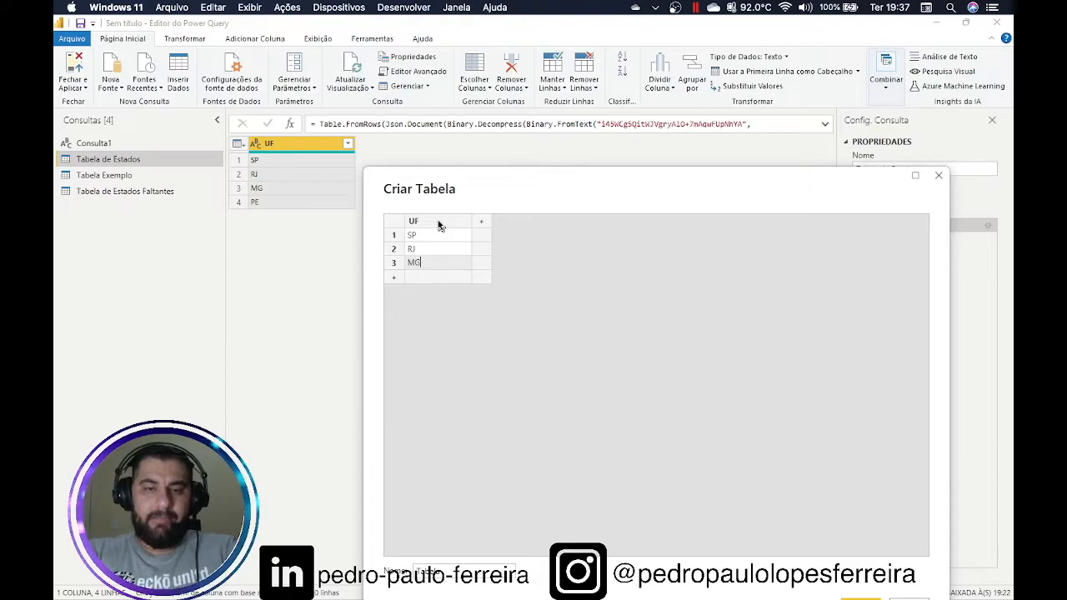
{"action": "key", "text": "Return"}
{"action": "type", "text": "PR"}
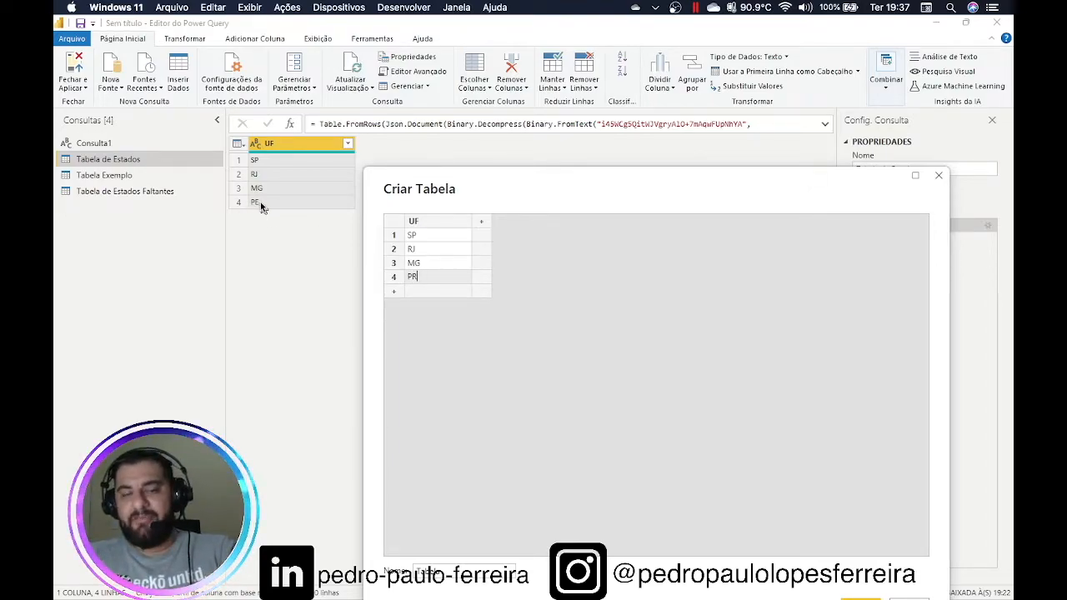
Add an Estado column with Sao Paulo, Rio de Janeiro, Minas Gerais and Parana
{"action": "left_click", "coordinate": [481, 221]}
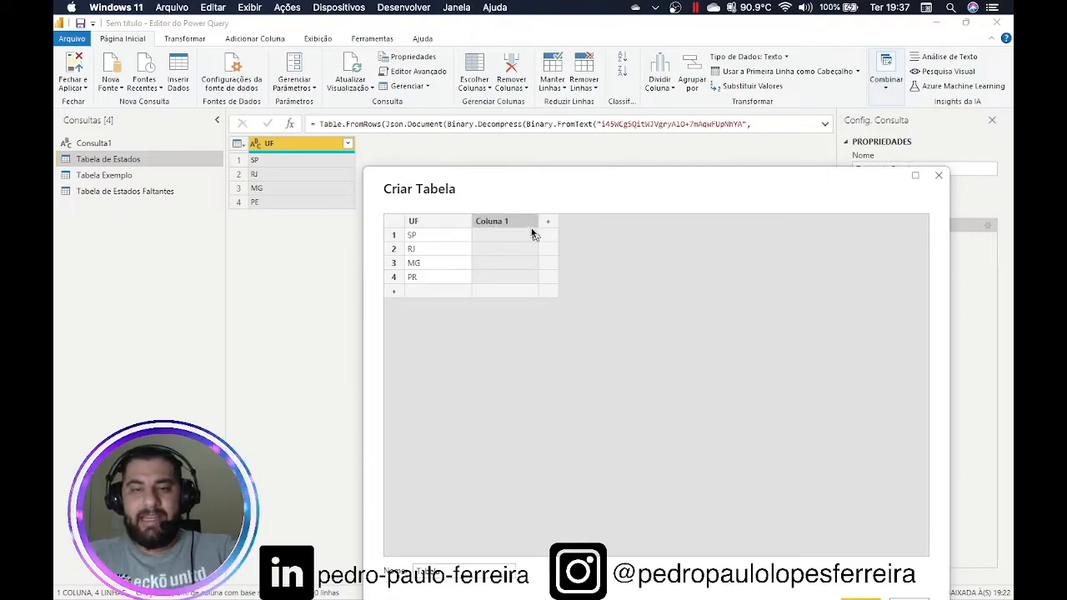
{"action": "double_click", "coordinate": [506, 221]}
{"action": "type", "text": "E"}
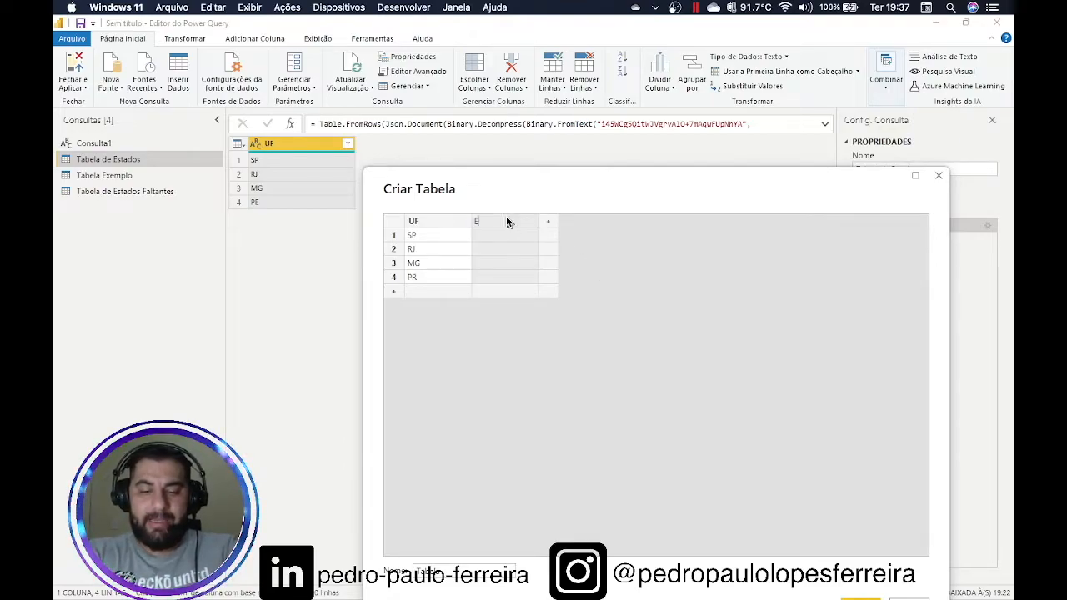
{"action": "type", "text": "stado"}
{"action": "key", "text": "Return"}
{"action": "type", "text": "S"}
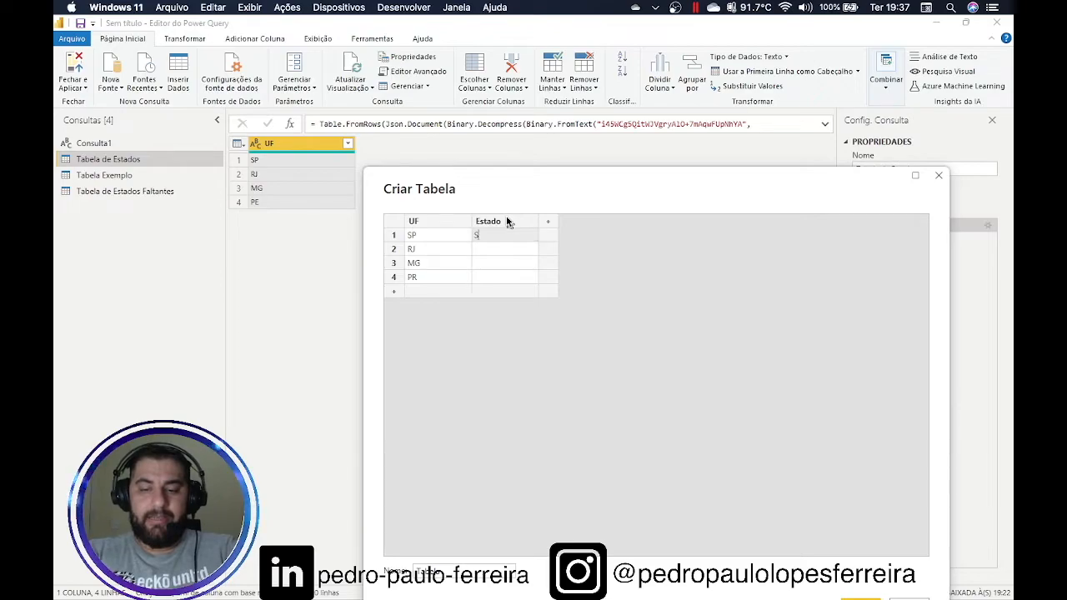
{"action": "type", "text": "ao Paulo"}
{"action": "key", "text": "Return"}
{"action": "type", "text": "Ri"}
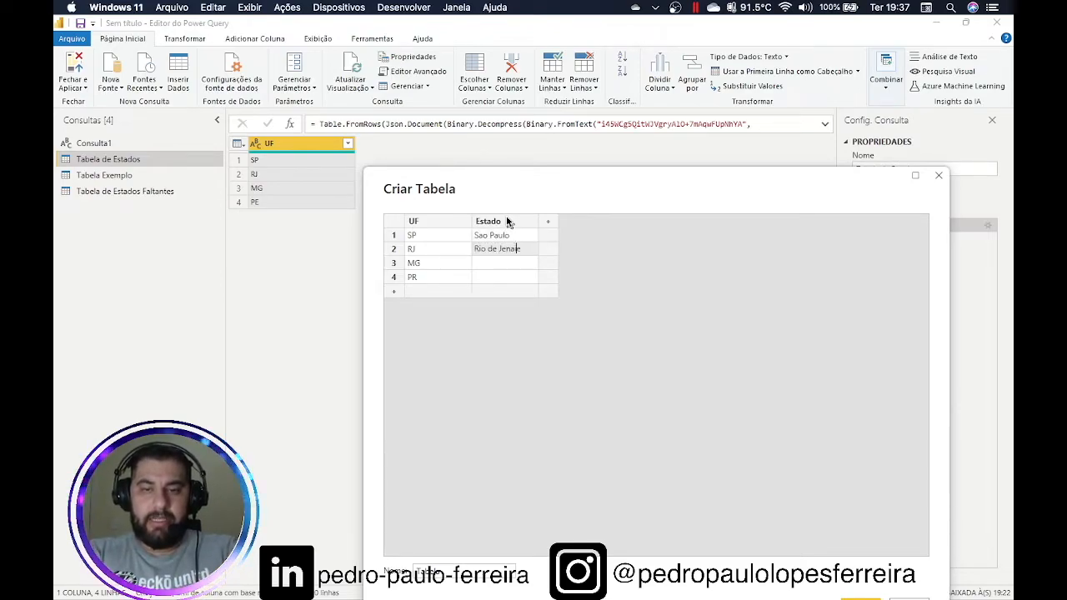
{"action": "type", "text": "o de Janeiro"}
{"action": "key", "text": "Return"}
{"action": "type", "text": "Minas G"}
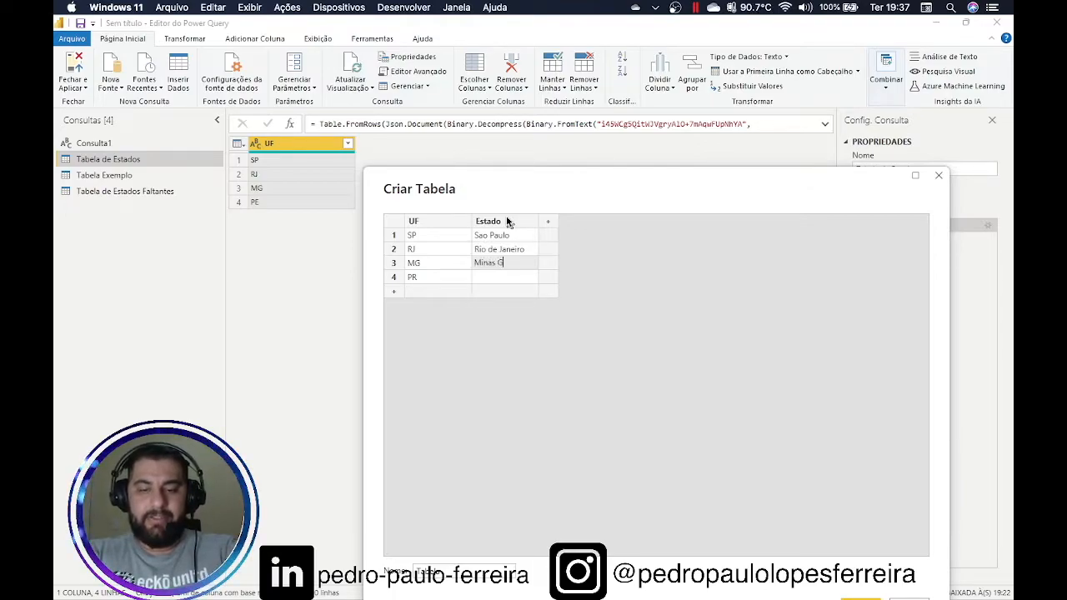
{"action": "type", "text": "erais"}
{"action": "key", "text": "Return"}
{"action": "type", "text": "Parana"}
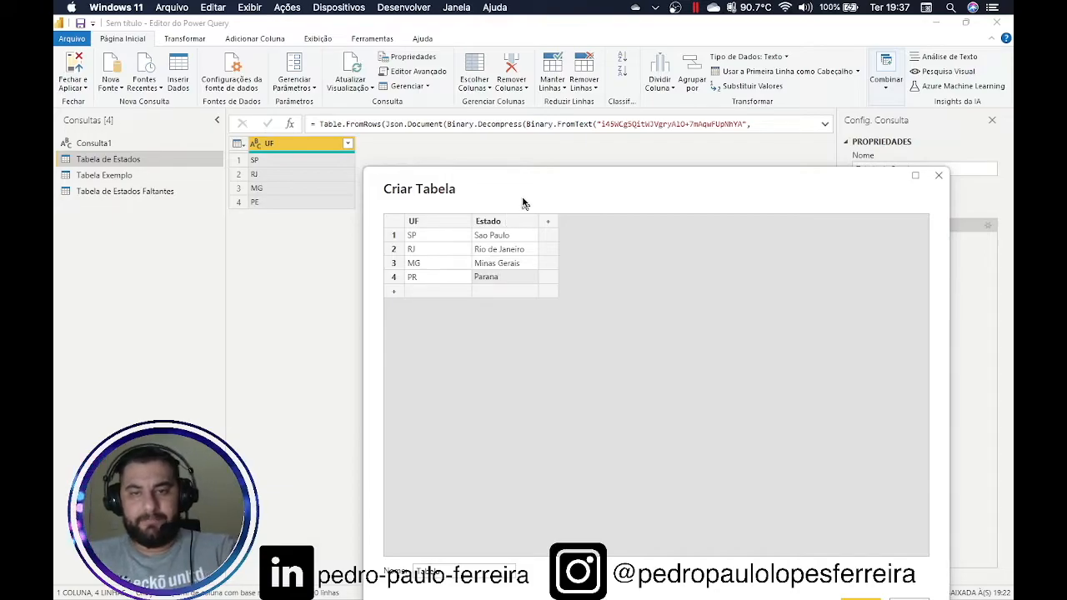
Name the new table 'Estados Nome' and create the query
{"action": "left_click_drag", "start_coordinate": [523, 203], "coordinate": [588, 70]}
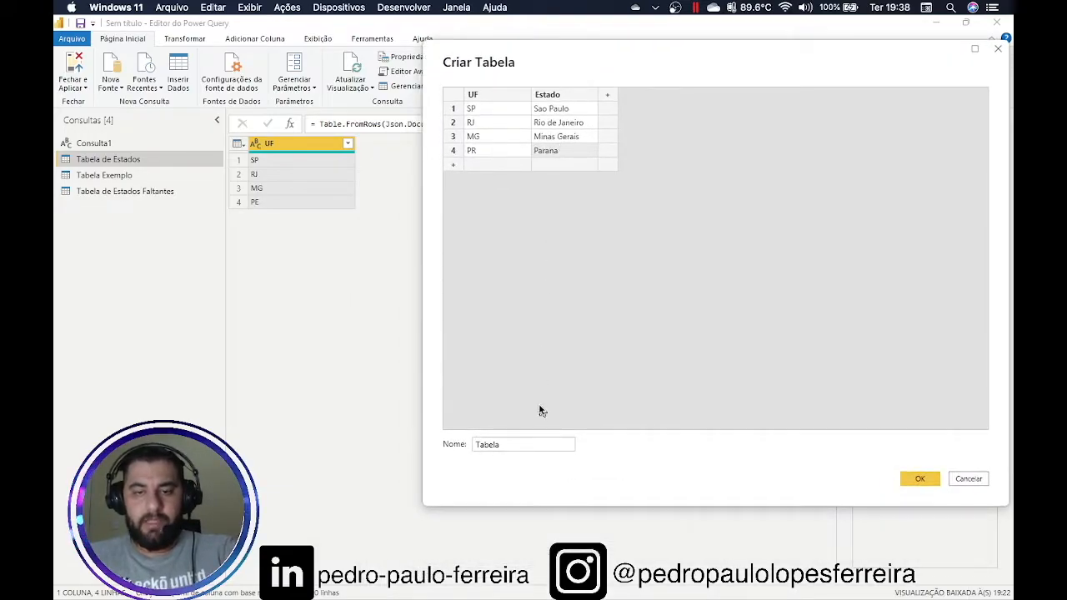
{"action": "double_click", "coordinate": [536, 444]}
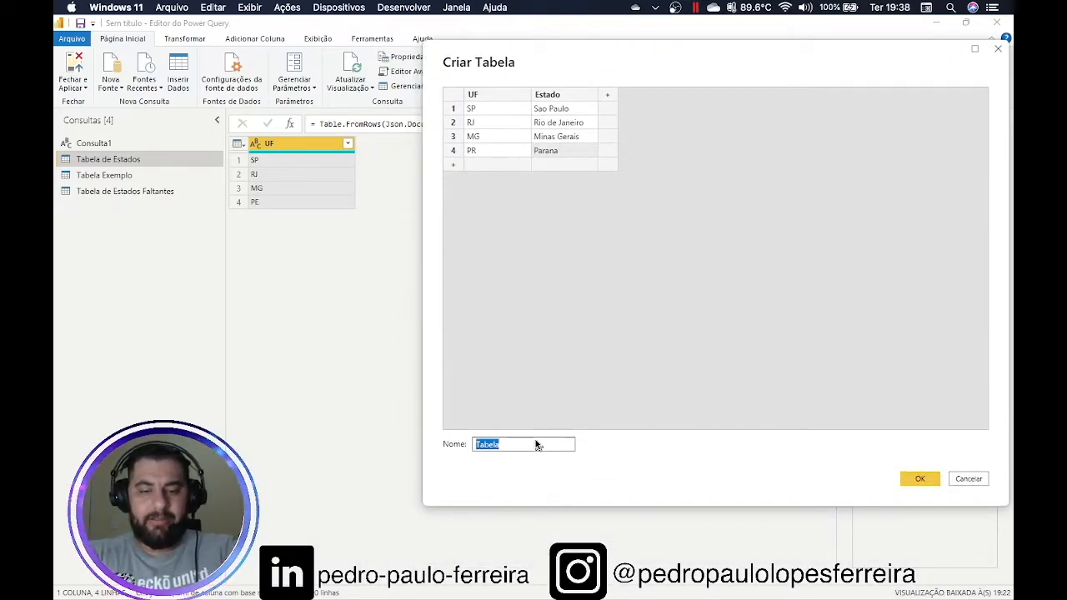
{"action": "type", "text": "Est"}
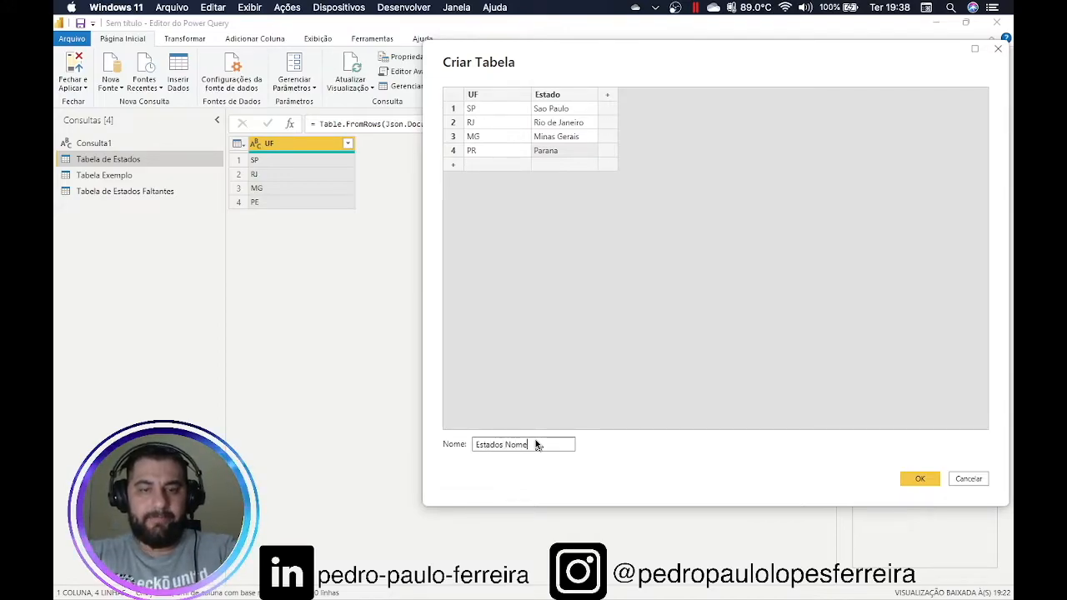
{"action": "type", "text": "ados Nome"}
{"action": "left_click", "coordinate": [915, 479]}
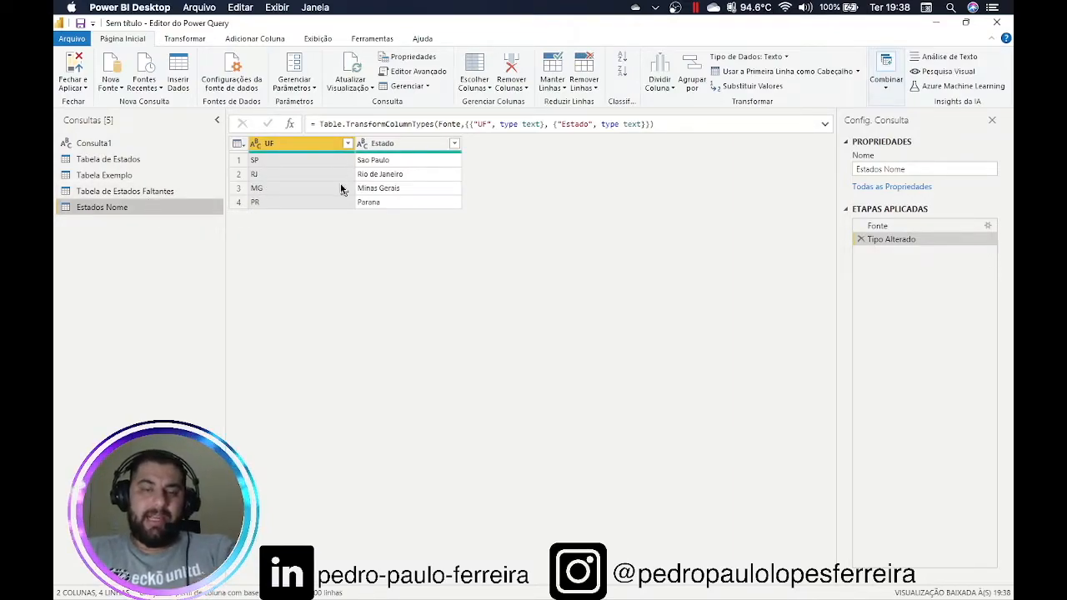
Use Mesclar Consultas to join Estados Nome into Tabela de Estados on UF in both tables
{"action": "left_click", "coordinate": [144, 165]}
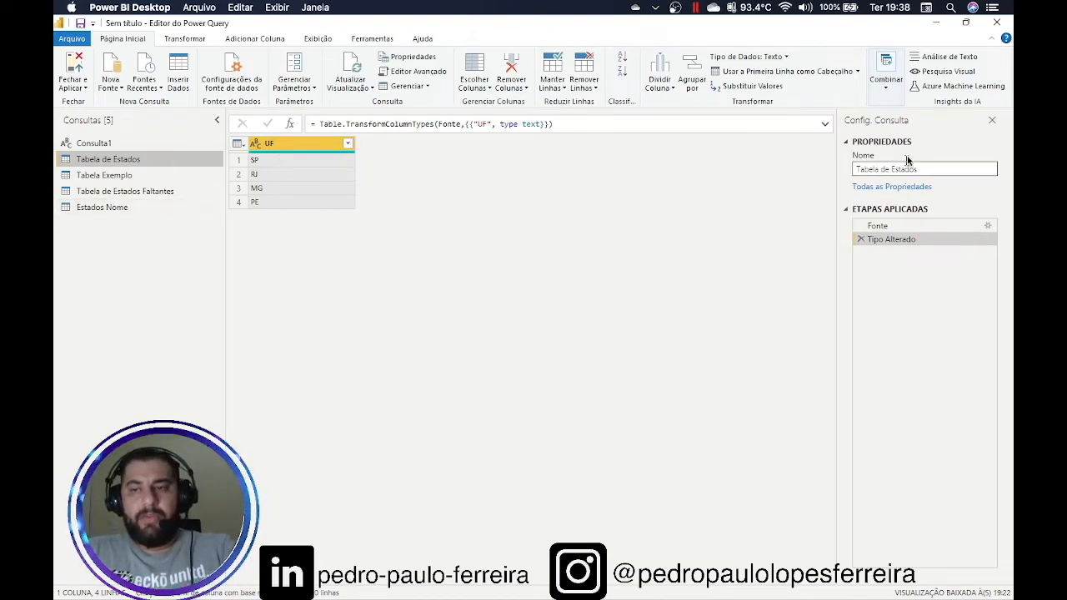
{"action": "left_click", "coordinate": [888, 83]}
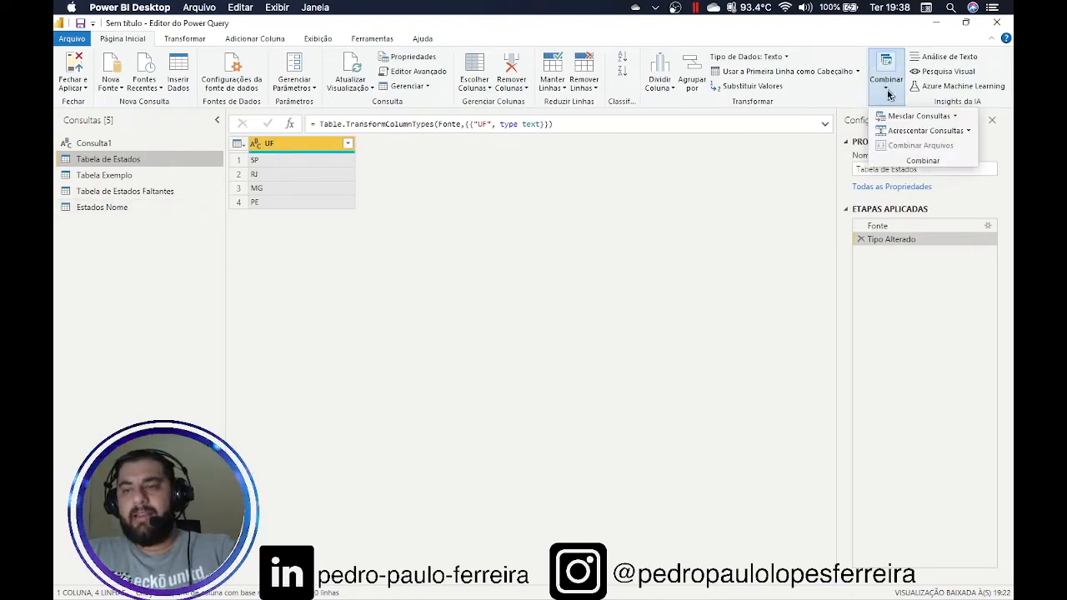
{"action": "left_click", "coordinate": [955, 121]}
{"action": "left_click", "coordinate": [941, 133]}
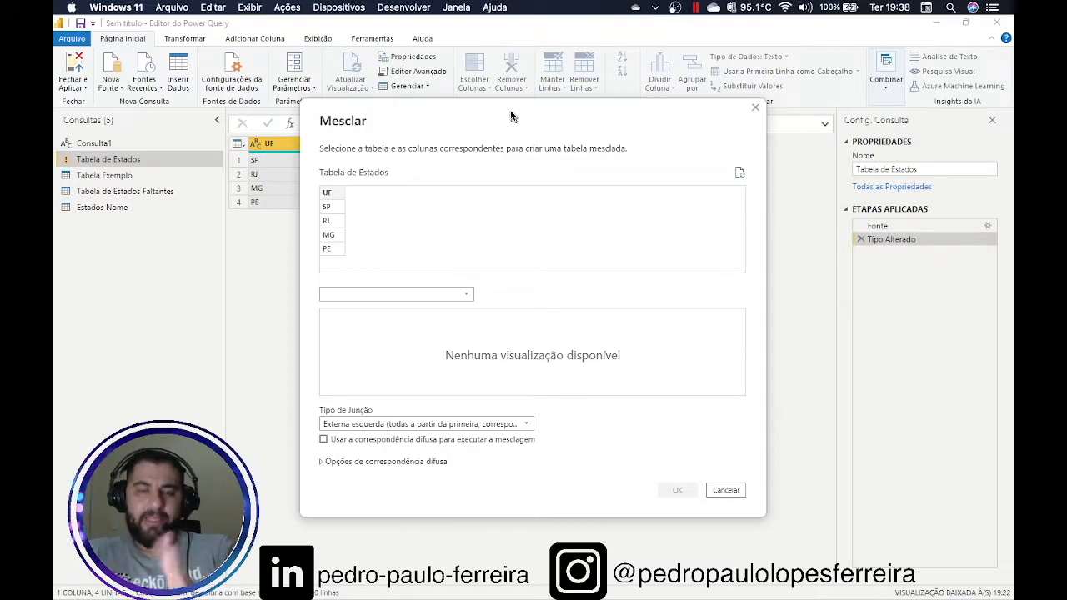
{"action": "left_click", "coordinate": [332, 193]}
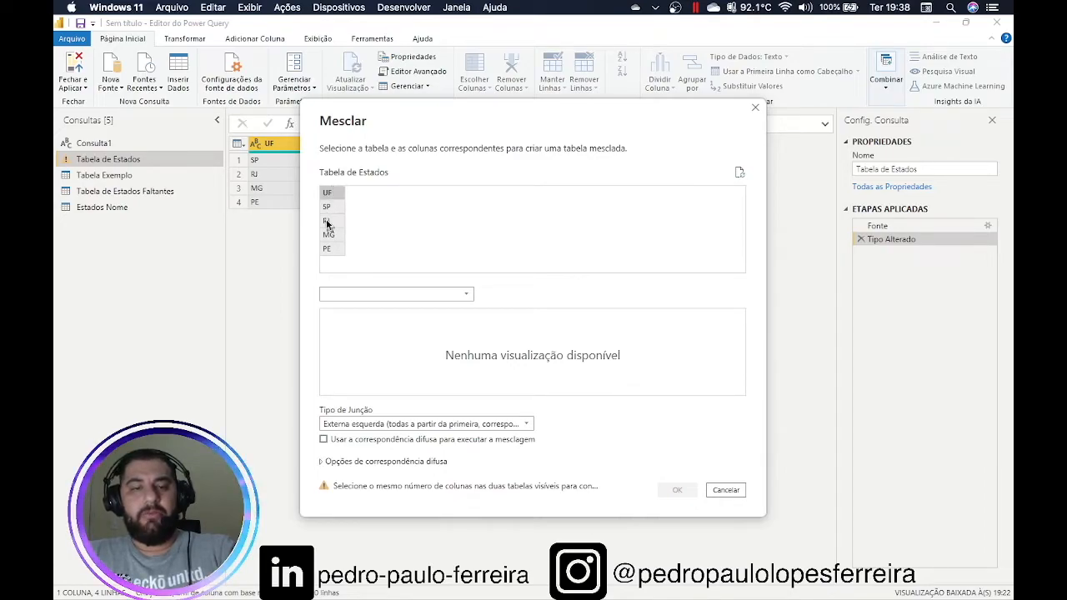
{"action": "left_click", "coordinate": [417, 295]}
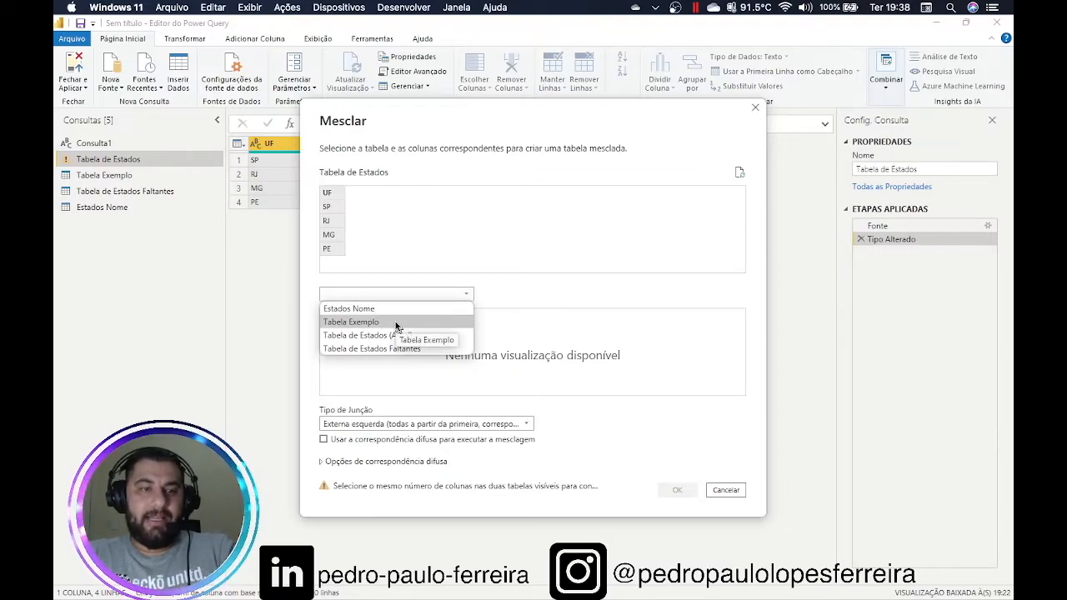
{"action": "left_click", "coordinate": [386, 309]}
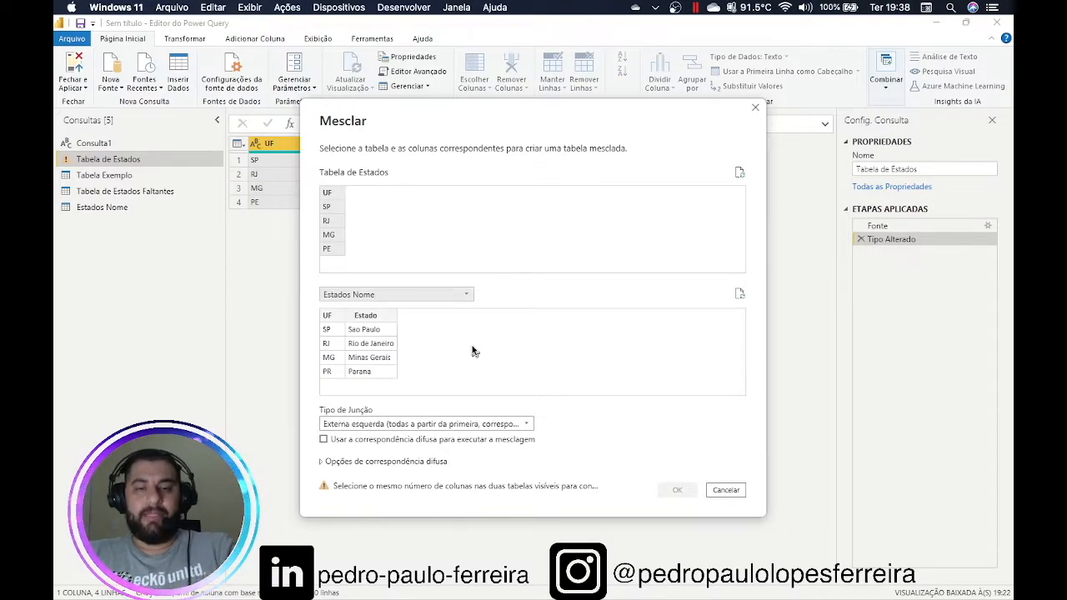
{"action": "left_click", "coordinate": [329, 318]}
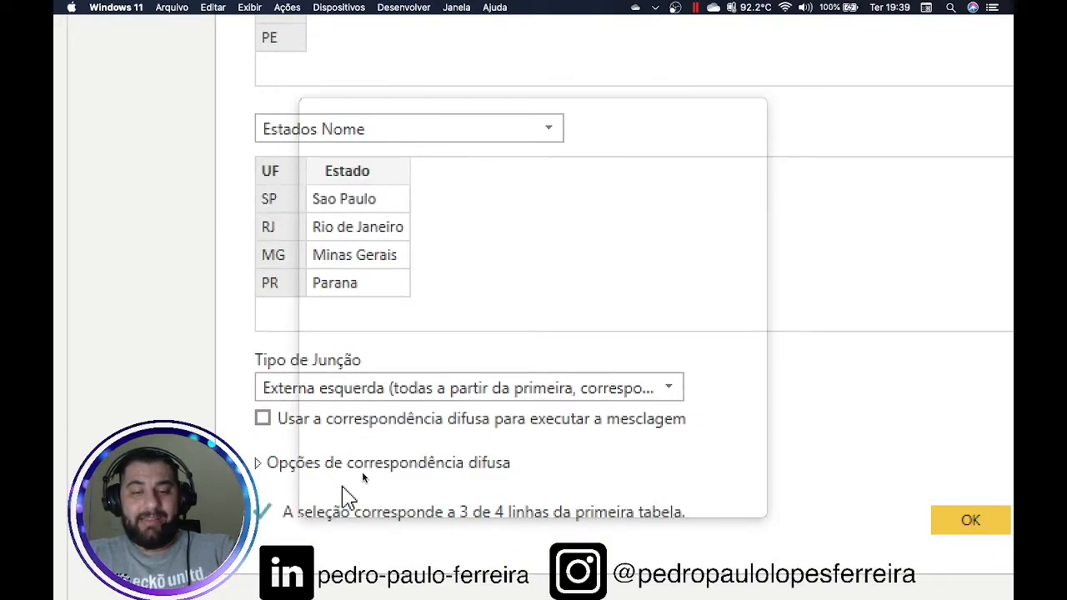
{"action": "scroll", "coordinate": [482, 497], "scroll_direction": "down", "scroll_amount": 1}
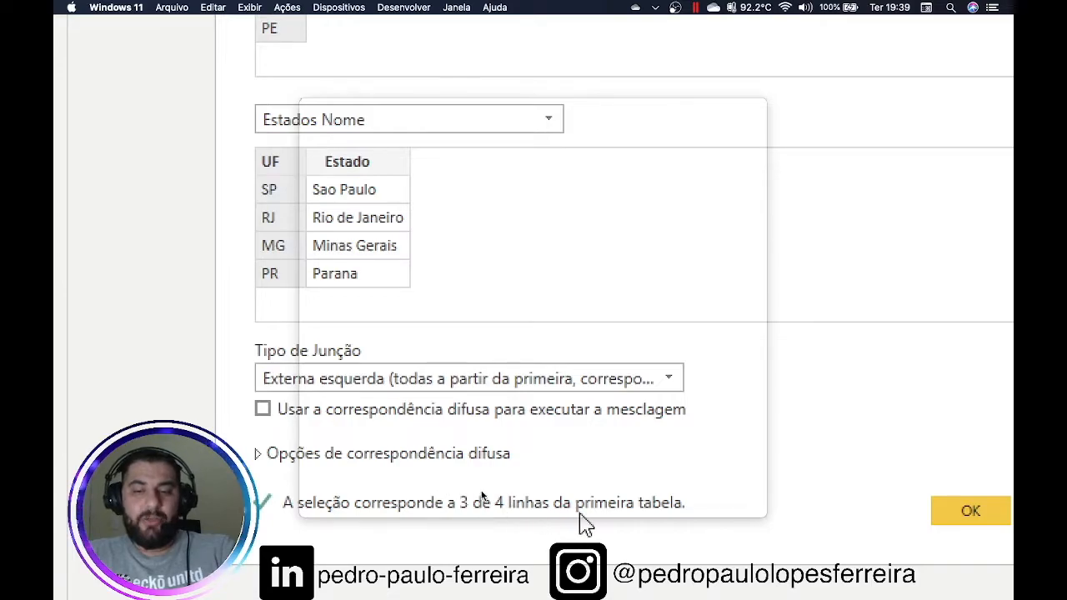
{"action": "left_click", "coordinate": [674, 487]}
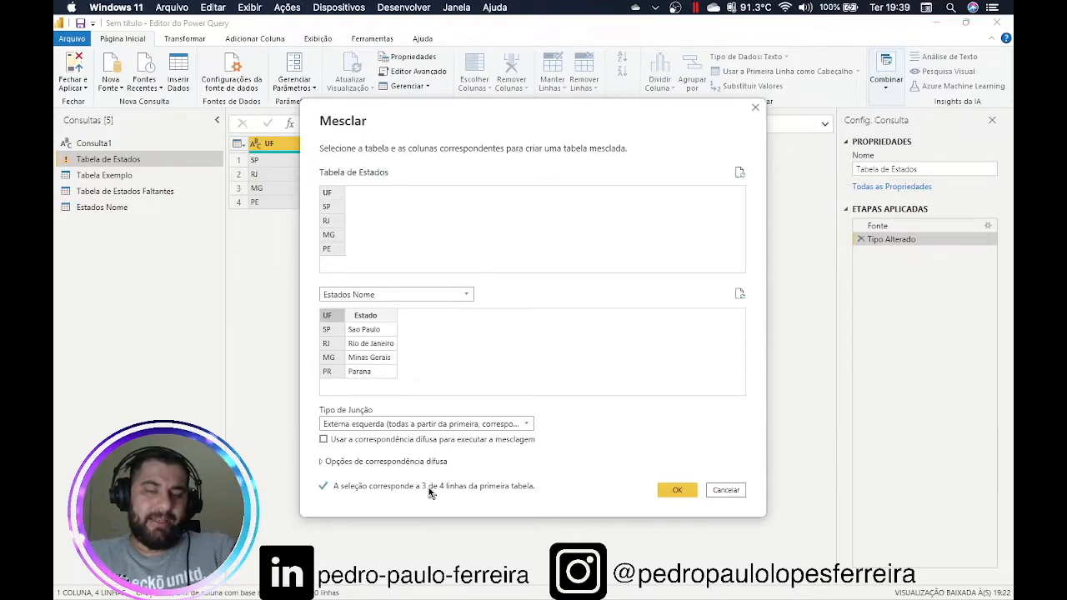
{"action": "left_click", "coordinate": [675, 491]}
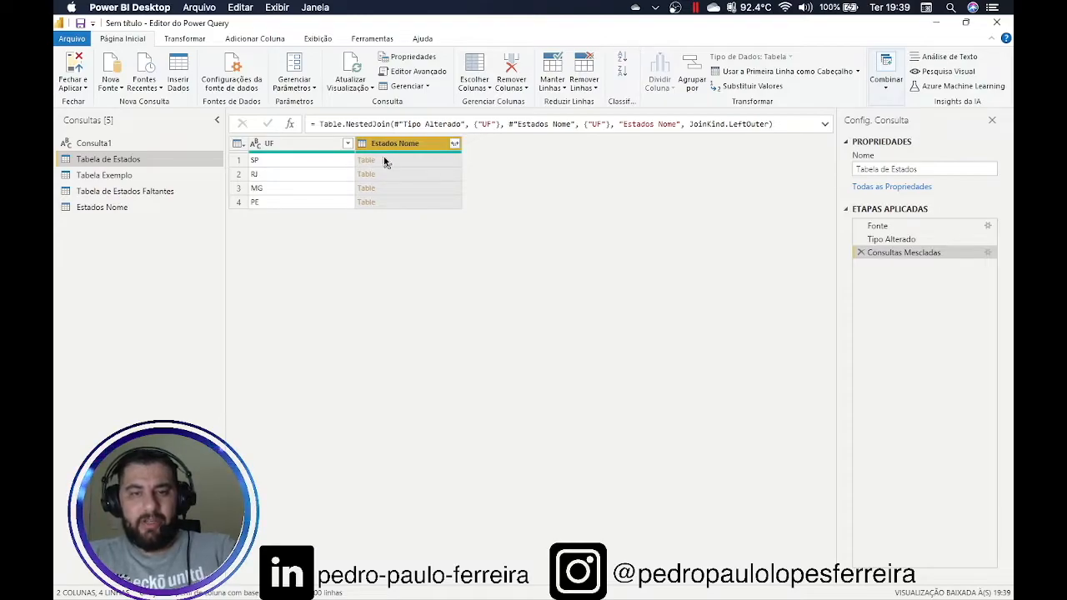
Preview the matched Estados Nome rows for SP, RJ, MG and PE
{"action": "left_click", "coordinate": [384, 161]}
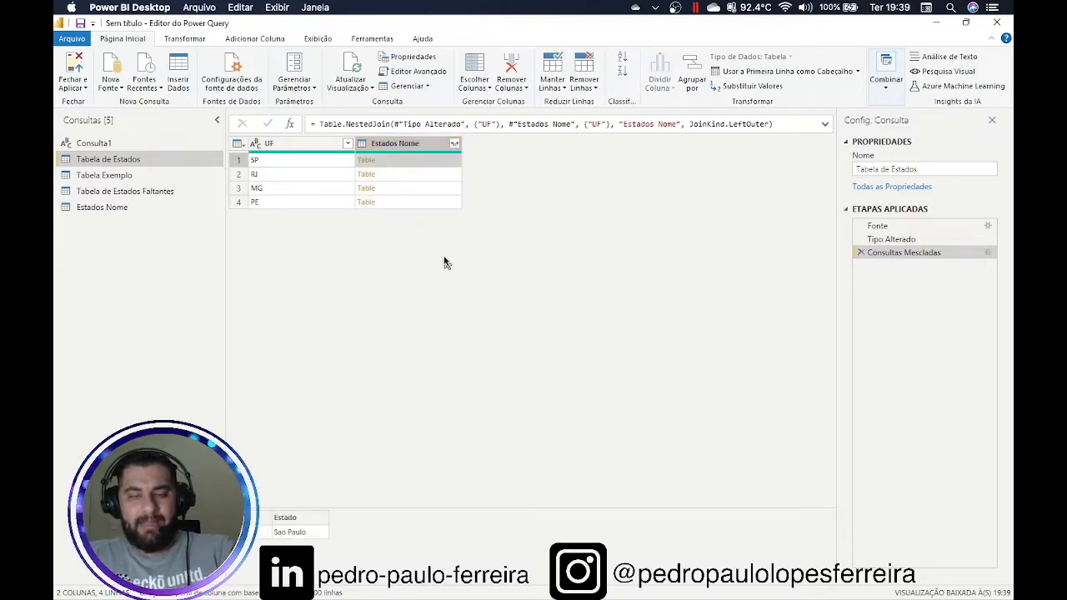
{"action": "left_click", "coordinate": [418, 177]}
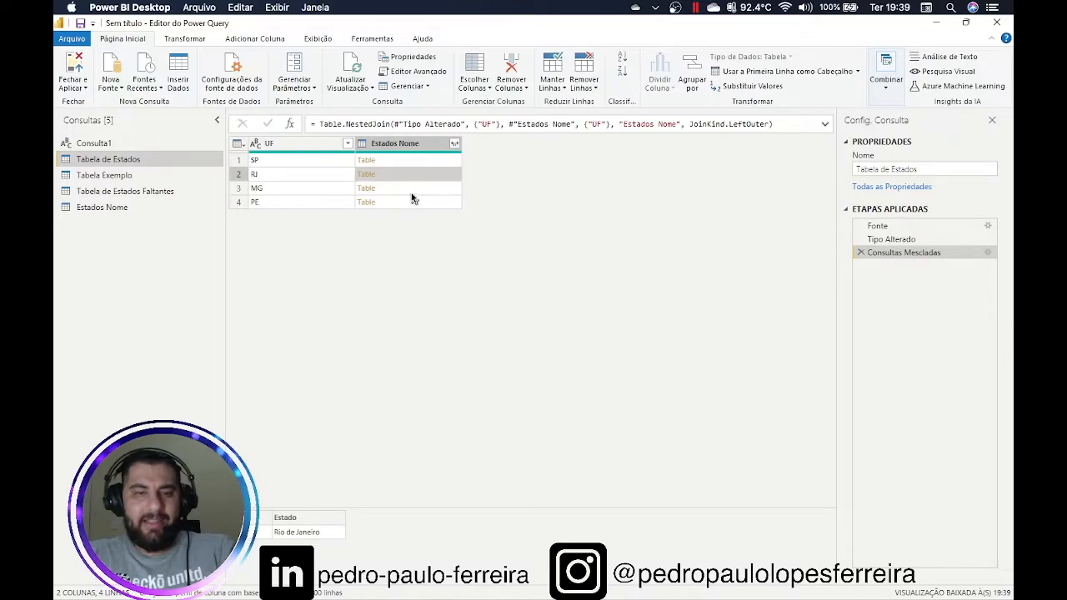
{"action": "left_click", "coordinate": [412, 192]}
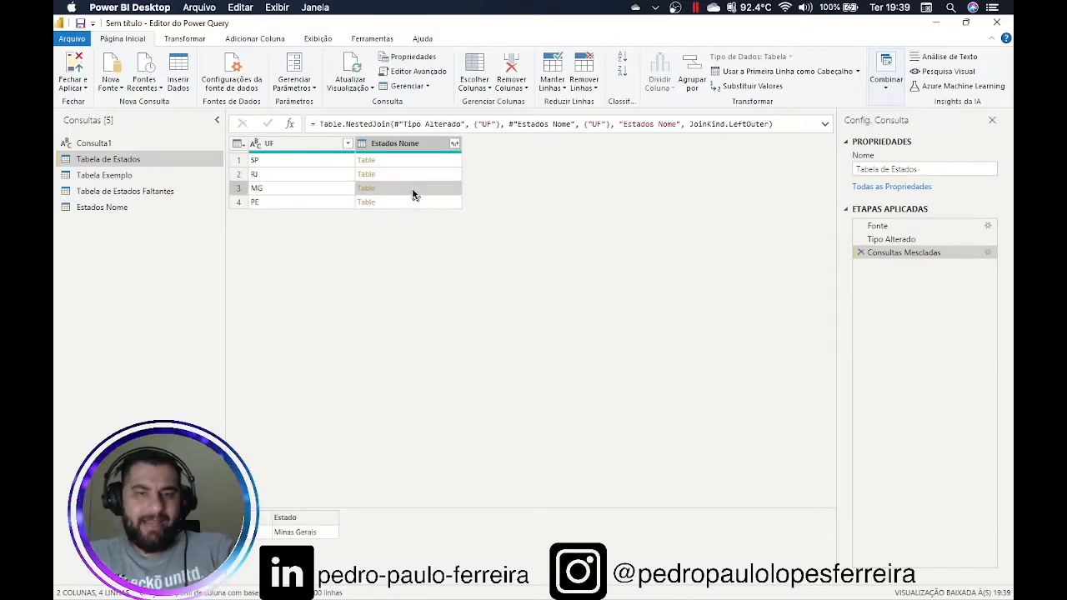
{"action": "left_click", "coordinate": [409, 202]}
{"action": "left_click", "coordinate": [436, 164]}
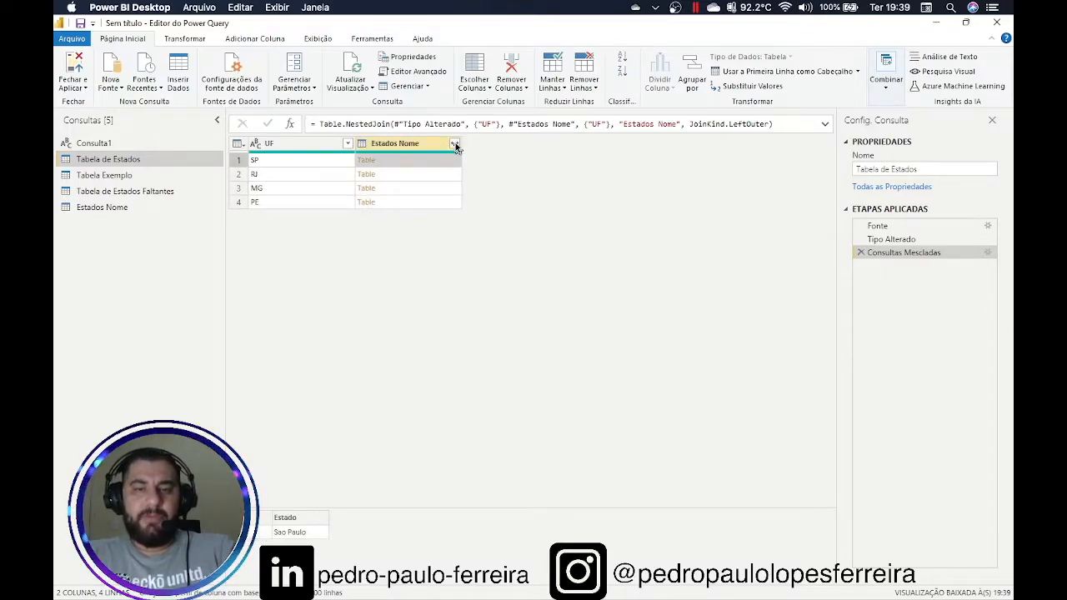
Expand Estados Nome keeping only the Estado column, without the original-name prefix
{"action": "left_click", "coordinate": [454, 144]}
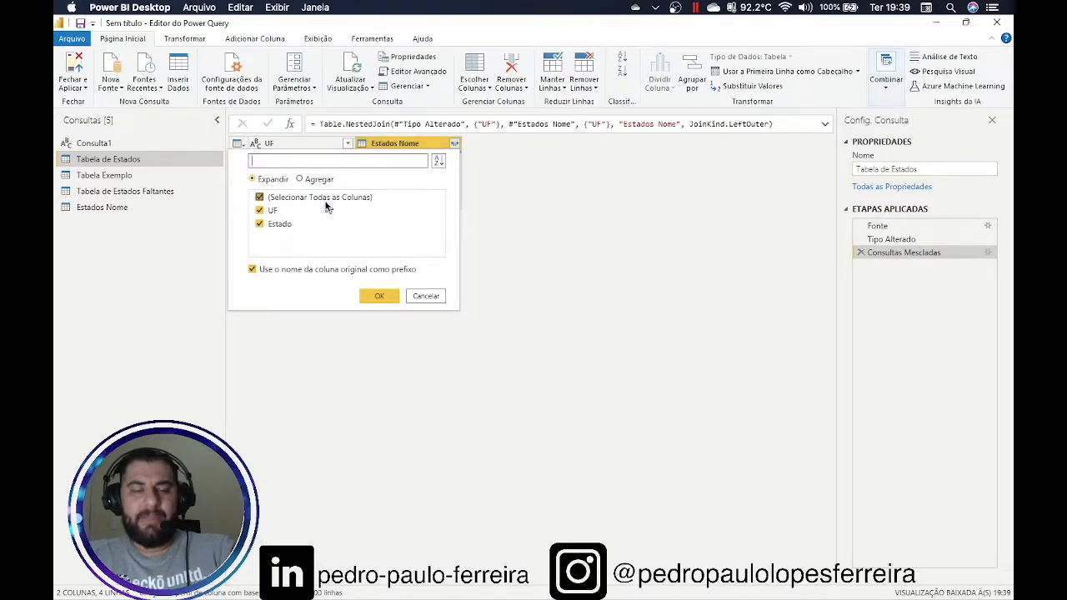
{"action": "left_click", "coordinate": [259, 210]}
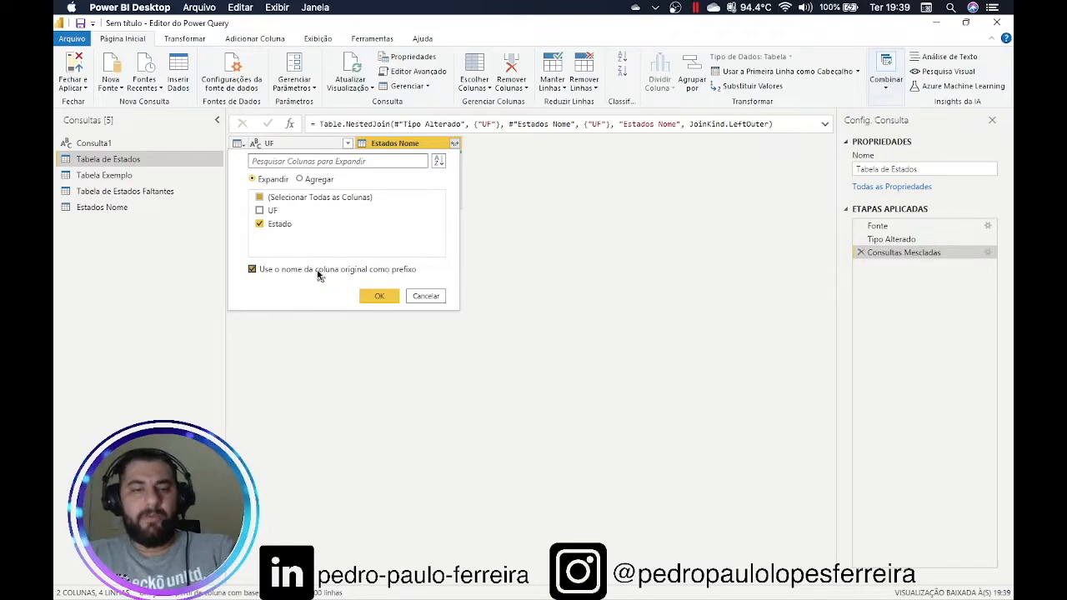
{"action": "left_click", "coordinate": [376, 297]}
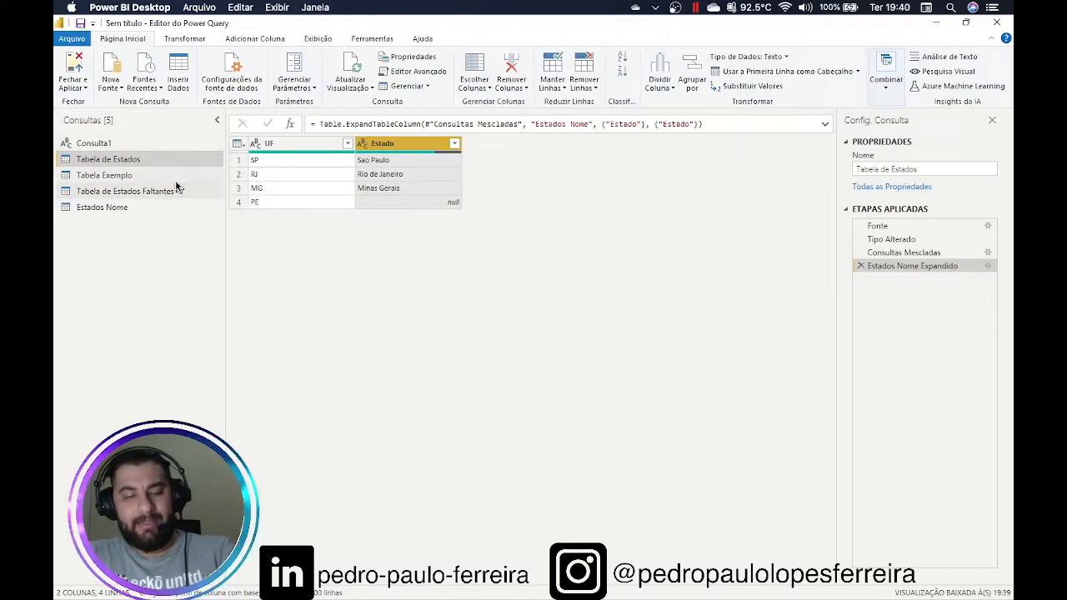
Open the Estados Nome query's source data listing SP, RJ, MG and PR with their names
{"action": "left_click_drag", "start_coordinate": [139, 211], "coordinate": [64, 208]}
{"action": "left_click_drag", "start_coordinate": [121, 235], "coordinate": [136, 216]}
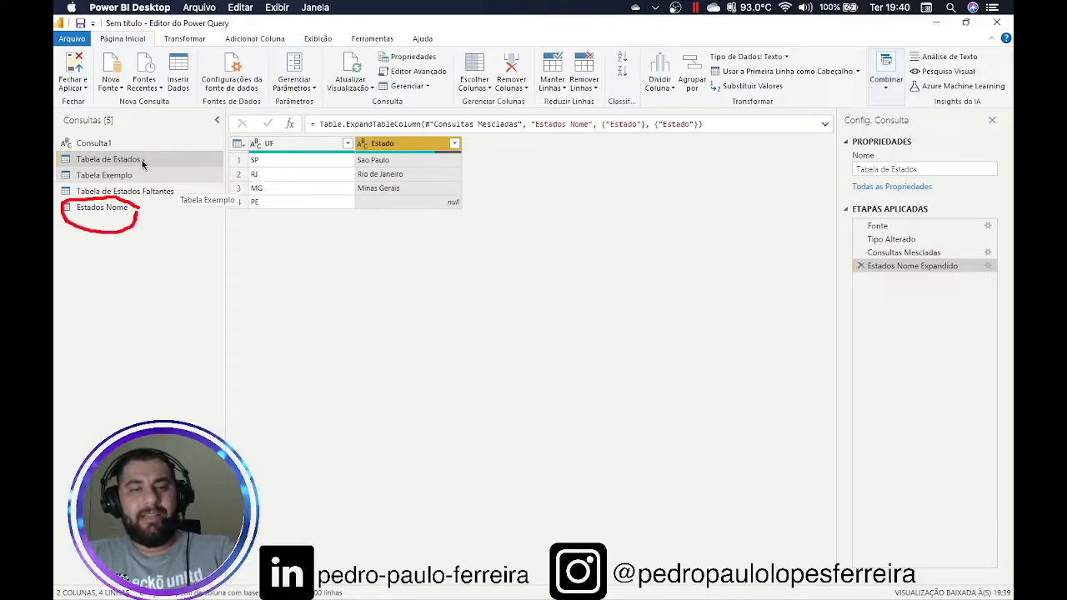
{"action": "mouse_move", "coordinate": [248, 143]}
{"action": "left_mouse_down"}
{"action": "mouse_move", "coordinate": [253, 210]}
{"action": "mouse_move", "coordinate": [284, 170]}
{"action": "mouse_move", "coordinate": [273, 138]}
{"action": "mouse_move", "coordinate": [253, 138]}
{"action": "left_mouse_up"}
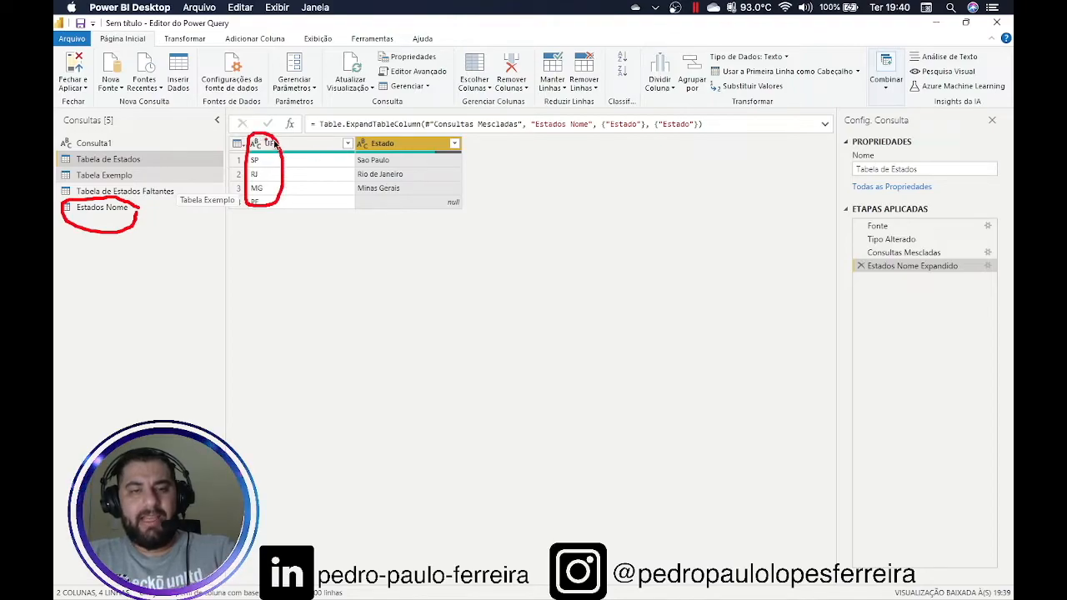
{"action": "mouse_move", "coordinate": [409, 159]}
{"action": "left_mouse_down"}
{"action": "mouse_move", "coordinate": [451, 159]}
{"action": "mouse_move", "coordinate": [458, 172]}
{"action": "mouse_move", "coordinate": [445, 191]}
{"action": "left_mouse_up"}
{"action": "left_click", "coordinate": [439, 167]}
{"action": "left_click", "coordinate": [332, 203]}
{"action": "mouse_move", "coordinate": [474, 198]}
{"action": "left_mouse_down"}
{"action": "mouse_move", "coordinate": [469, 215]}
{"action": "mouse_move", "coordinate": [434, 214]}
{"action": "mouse_move", "coordinate": [460, 195]}
{"action": "left_mouse_up"}
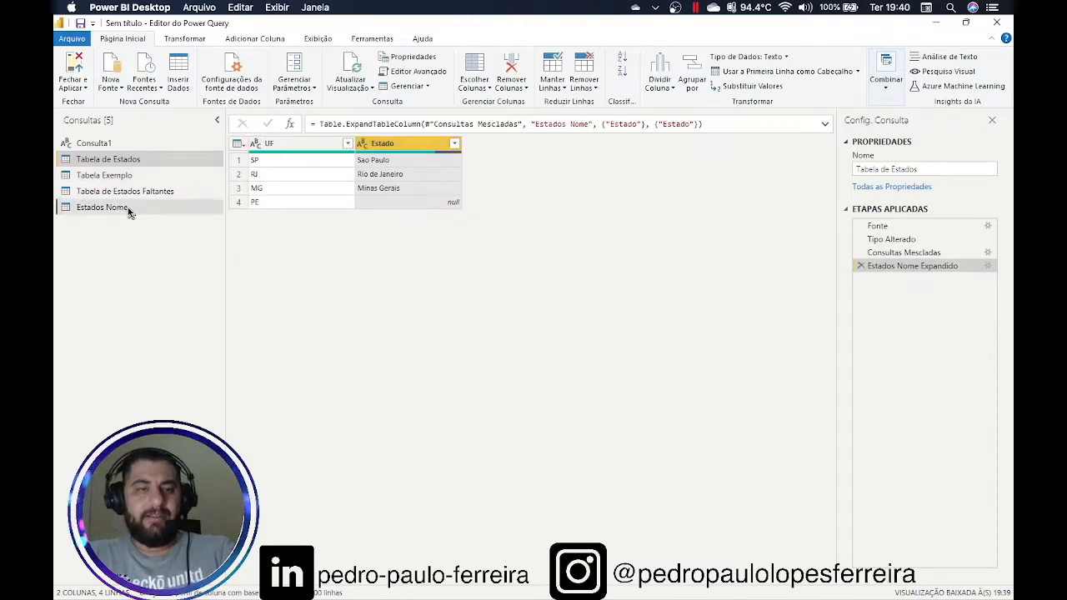
{"action": "left_click", "coordinate": [159, 207]}
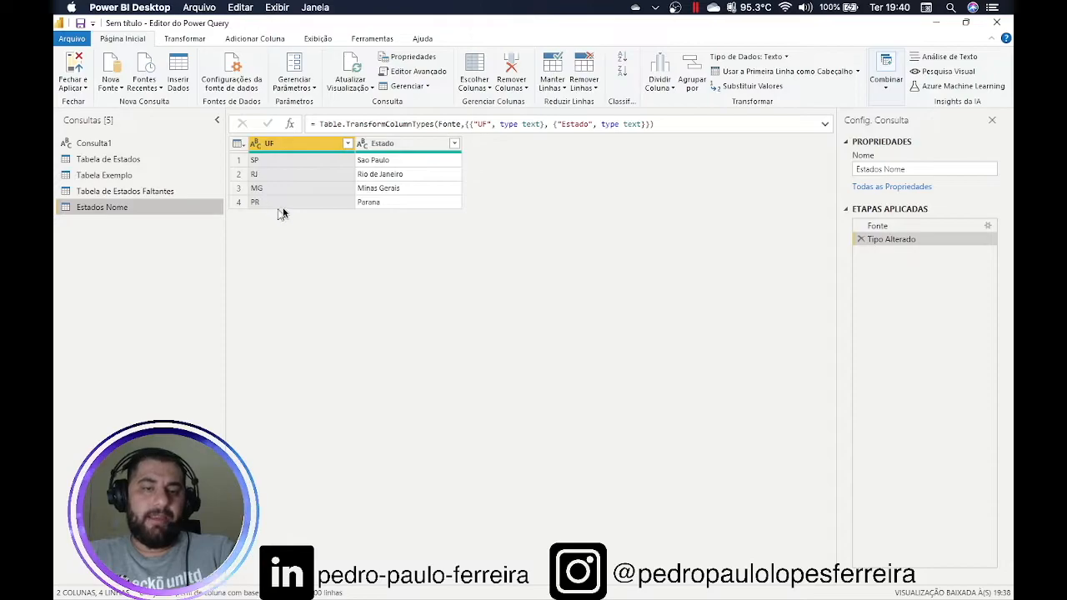
{"action": "left_click", "coordinate": [987, 226]}
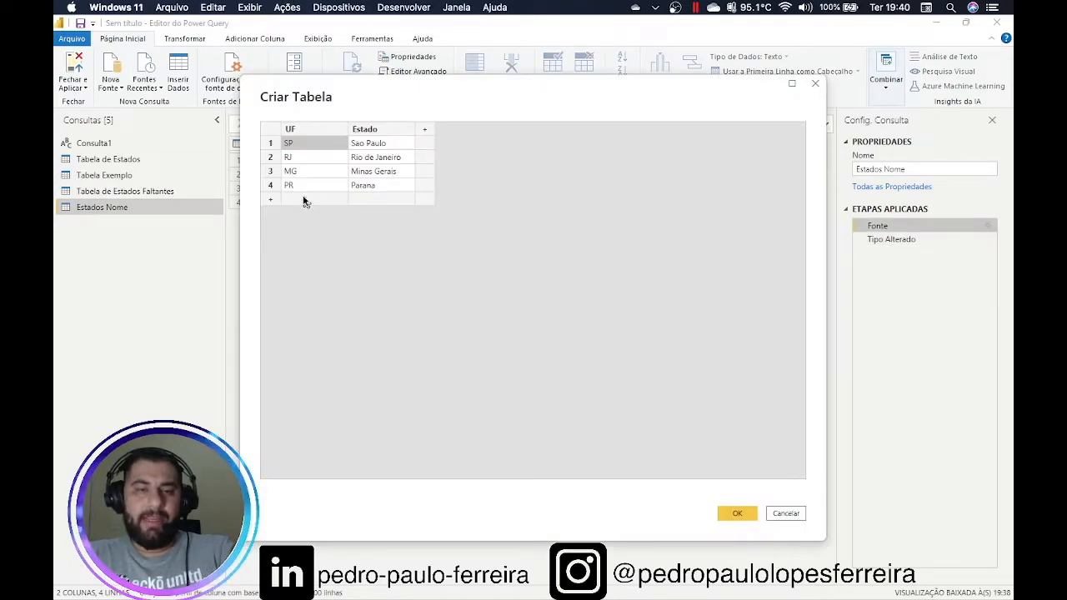
Add a PE / Pernambuco row to Estados Nome, then view Tabela de Estados' Consultas Mescladas step
{"action": "left_click", "coordinate": [305, 201]}
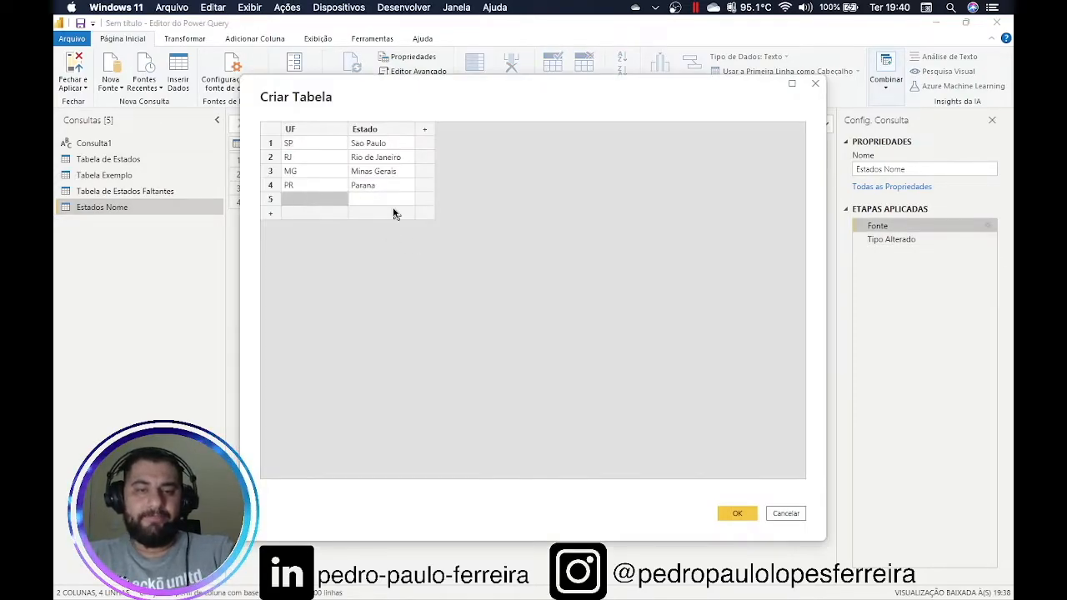
{"action": "type", "text": "PE"}
{"action": "key", "text": "Tab"}
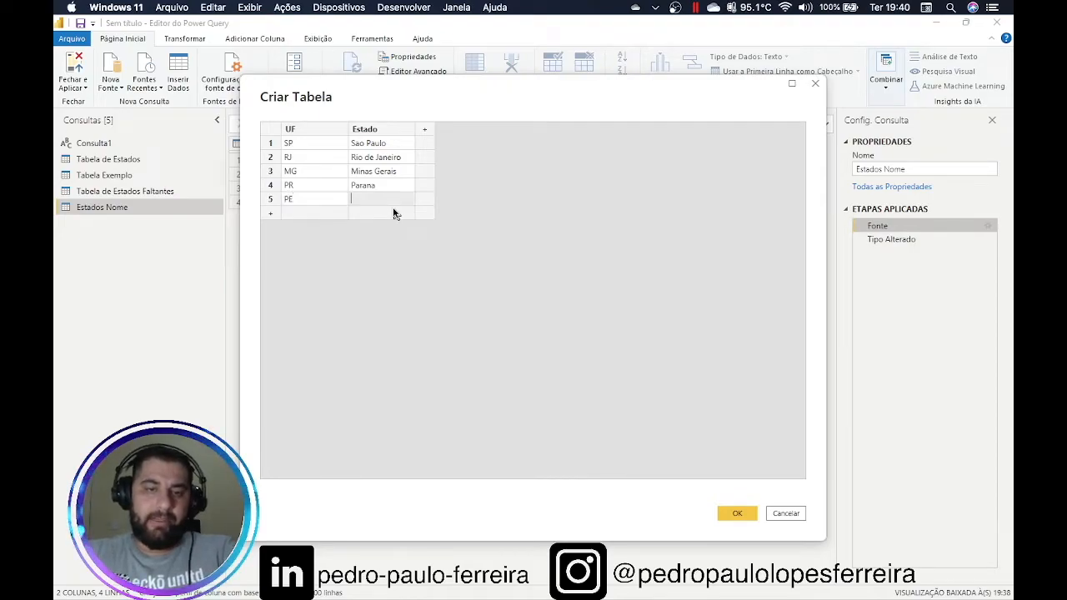
{"action": "type", "text": "Pernambuco"}
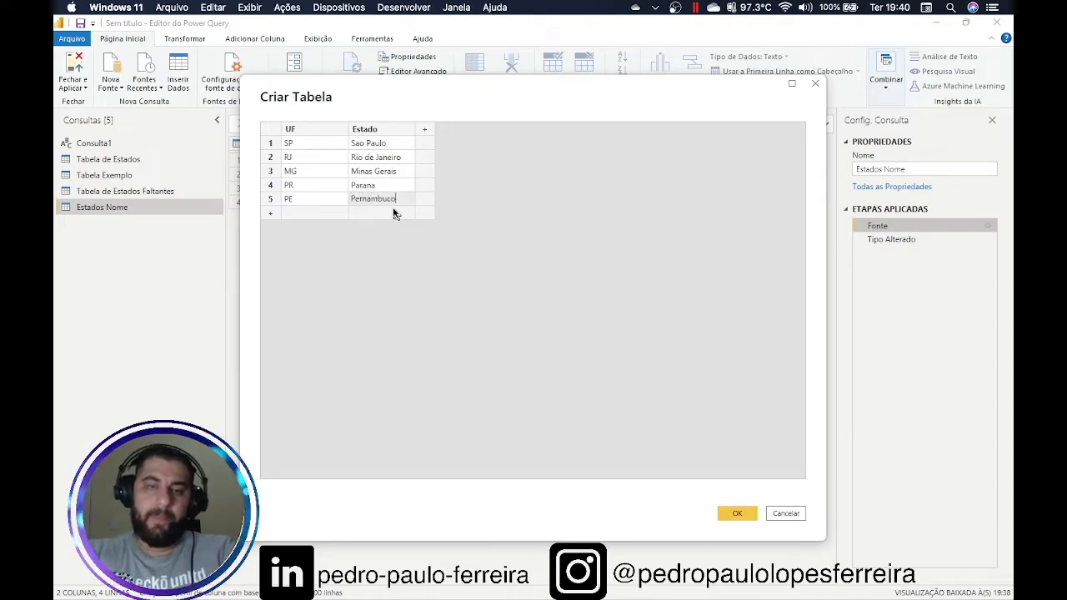
{"action": "left_click", "coordinate": [748, 515]}
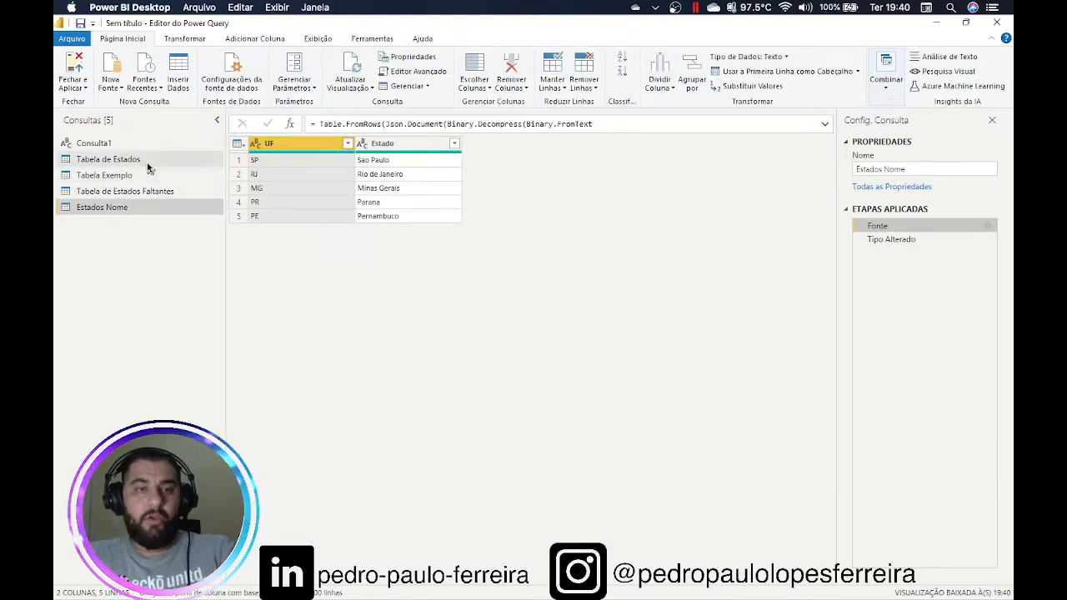
{"action": "left_click", "coordinate": [108, 159]}
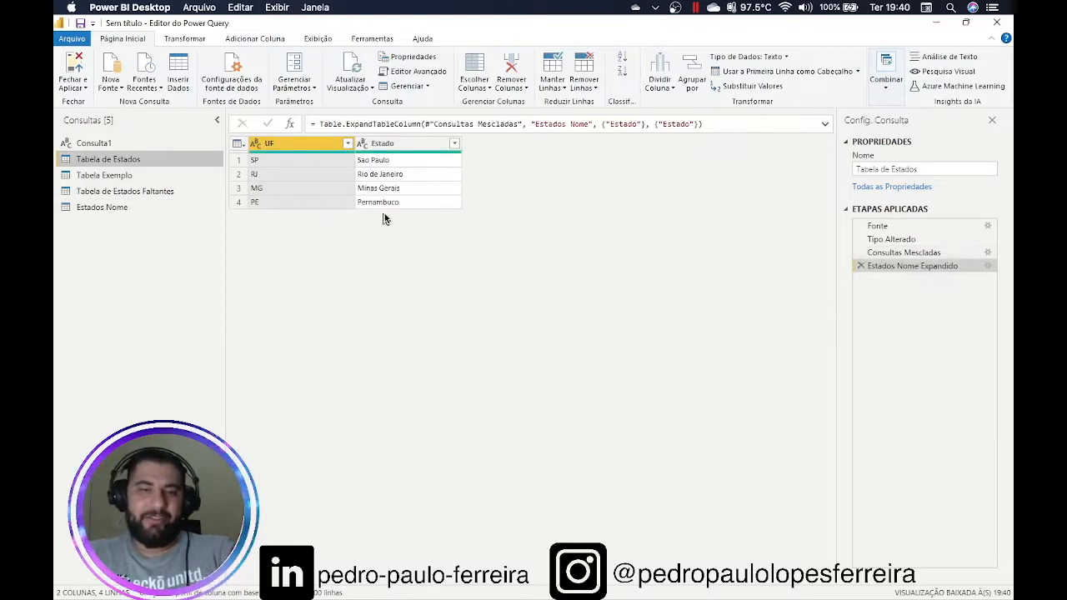
{"action": "left_click", "coordinate": [905, 253]}
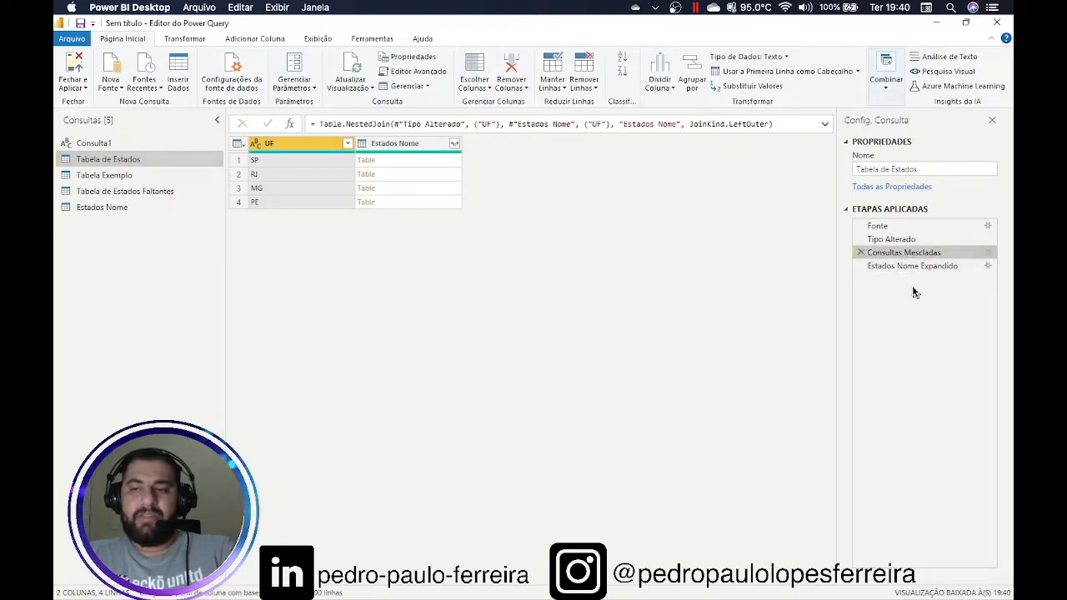
Check the Estados Nome Expandido step showing Pernambuco for PE, then the Estados Nome rows
{"action": "left_click", "coordinate": [916, 266]}
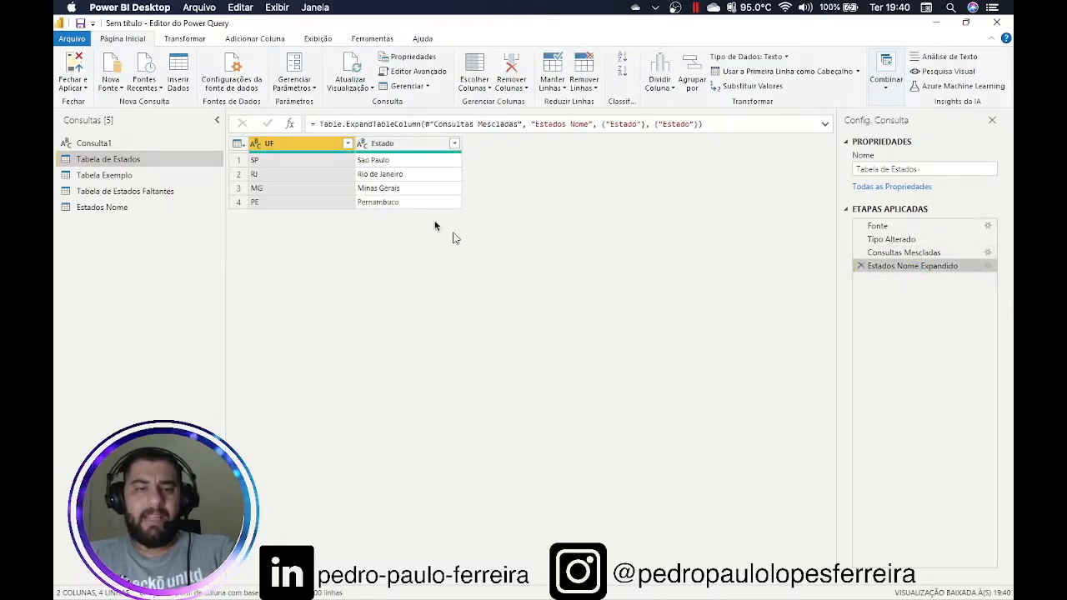
{"action": "left_click", "coordinate": [111, 209]}
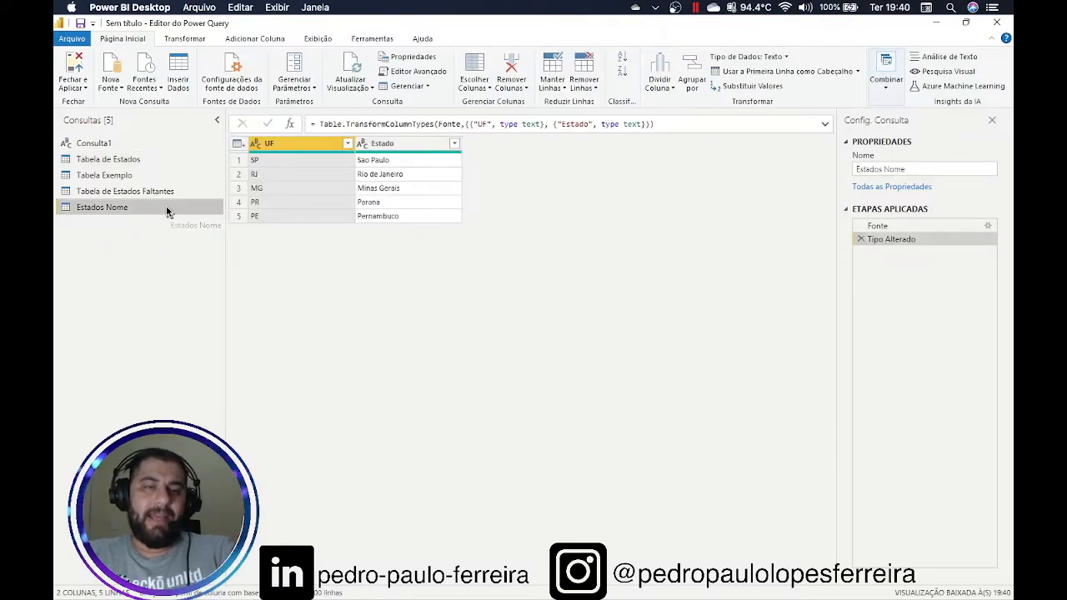
{"action": "left_click", "coordinate": [130, 158]}
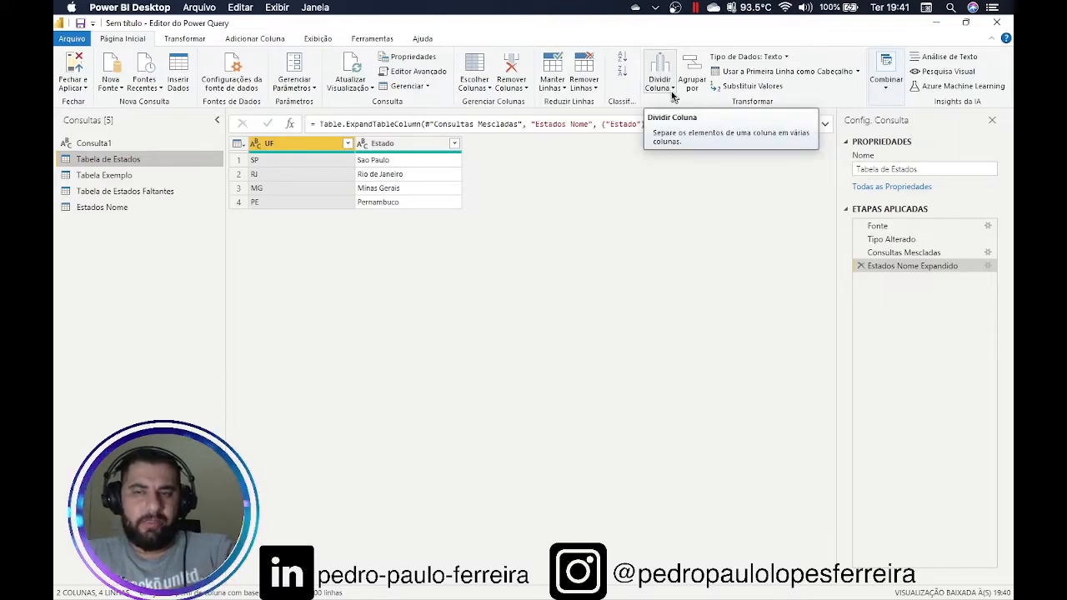
{"action": "left_click", "coordinate": [186, 40]}
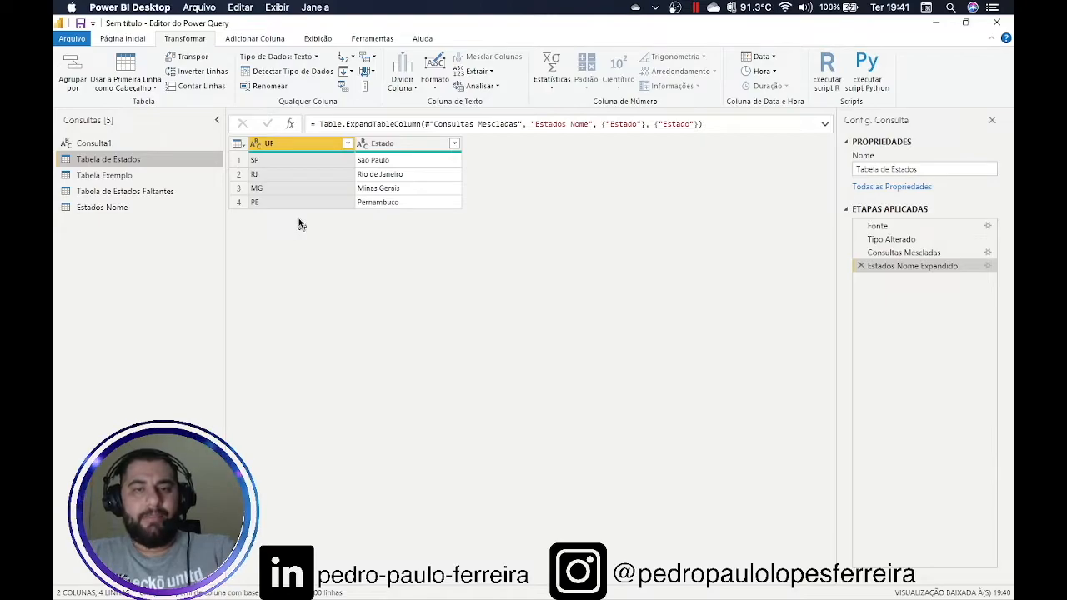
{"action": "left_click", "coordinate": [491, 75]}
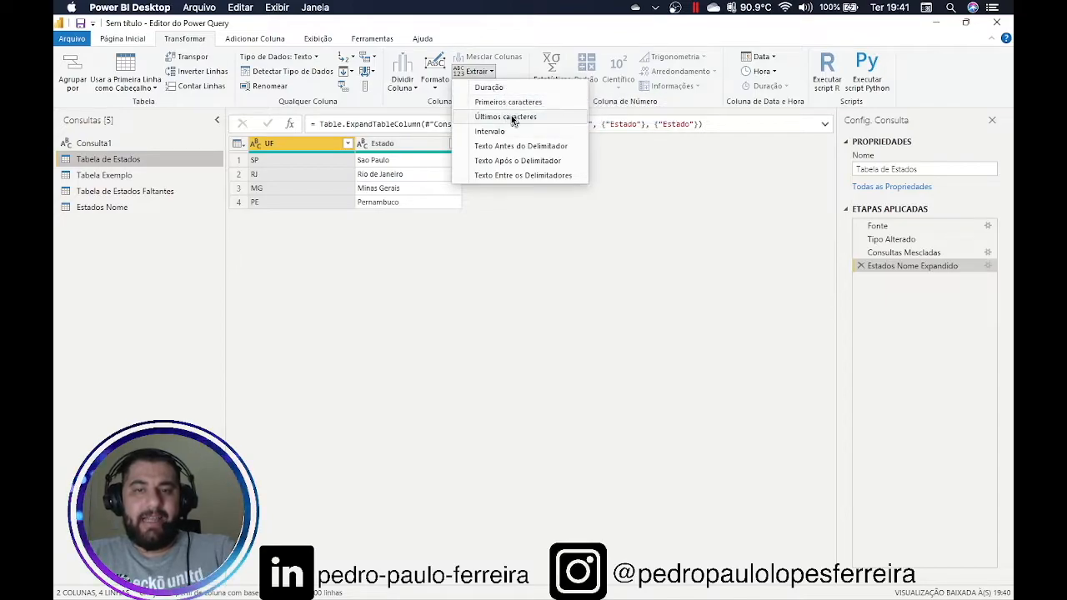
{"action": "left_click", "coordinate": [508, 101]}
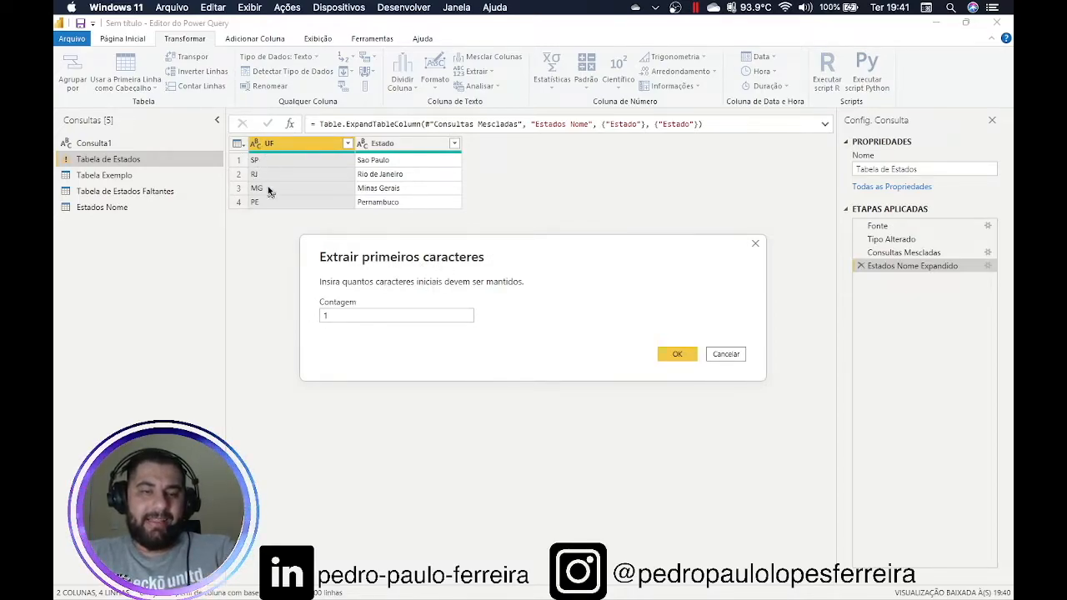
{"action": "left_click", "coordinate": [692, 356]}
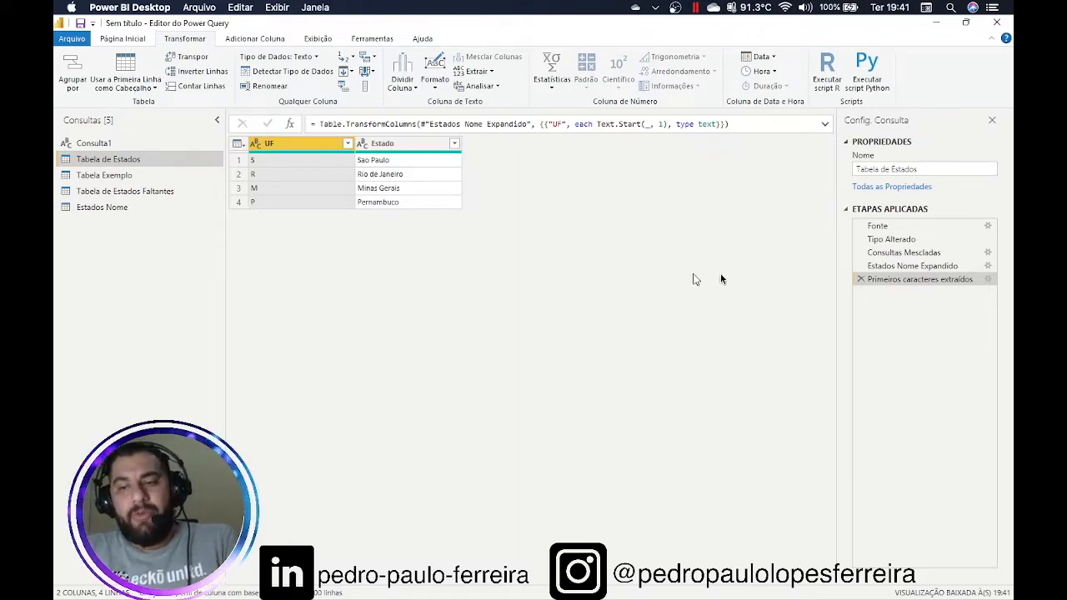
{"action": "left_click", "coordinate": [923, 267]}
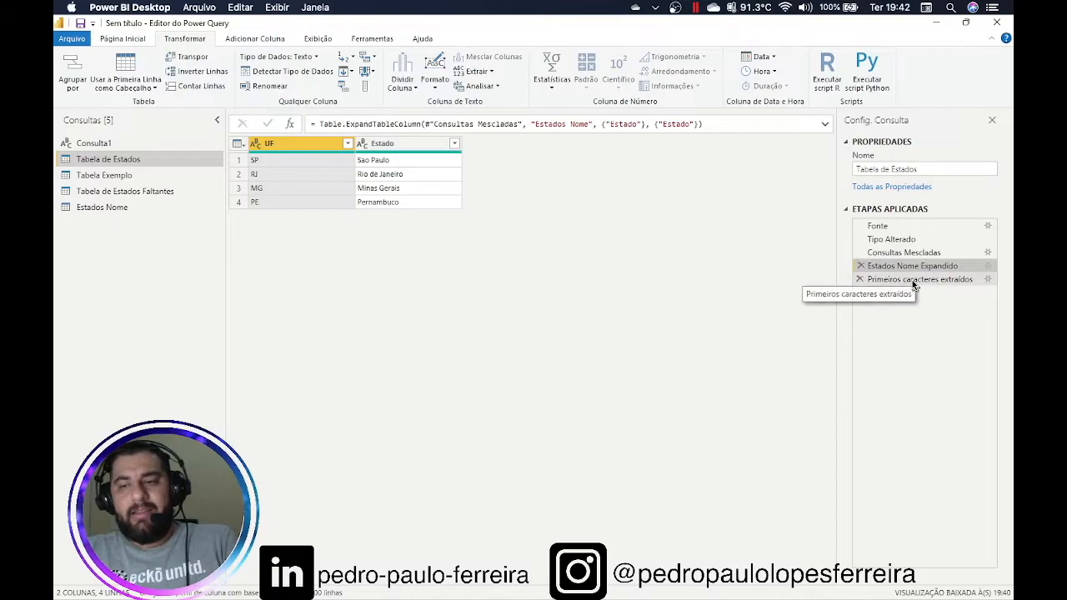
{"action": "left_click", "coordinate": [911, 280]}
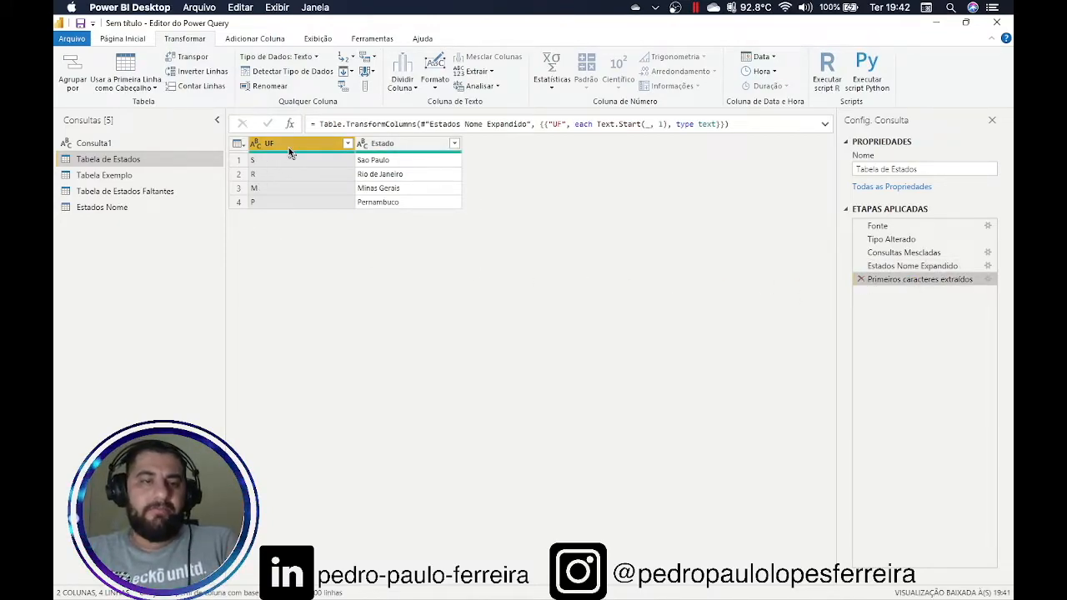
{"action": "left_click", "coordinate": [861, 280]}
{"action": "left_click", "coordinate": [400, 144]}
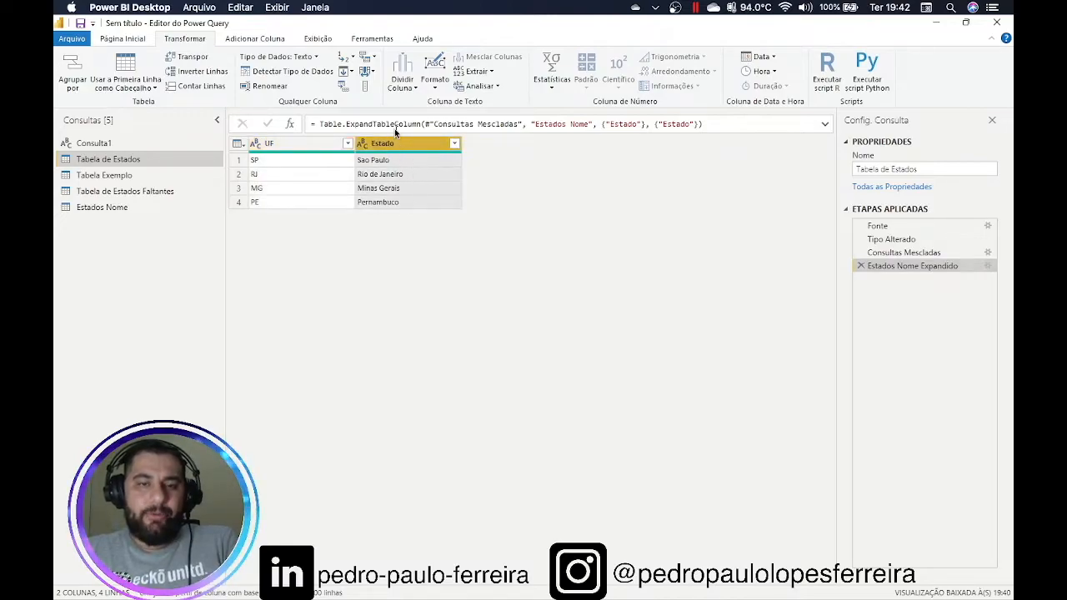
{"action": "left_click", "coordinate": [490, 71]}
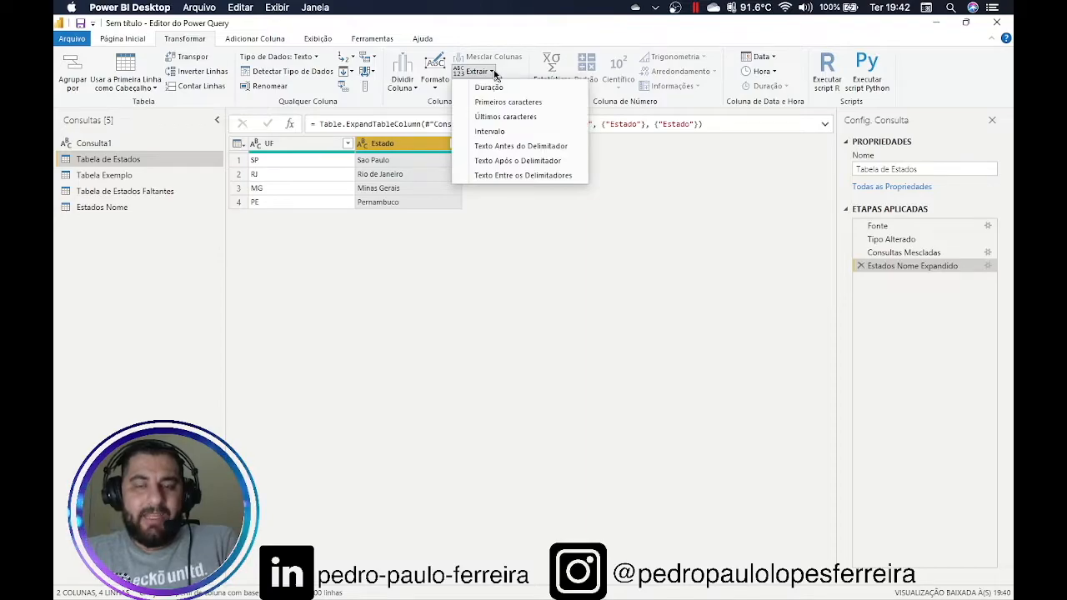
{"action": "left_click", "coordinate": [505, 162]}
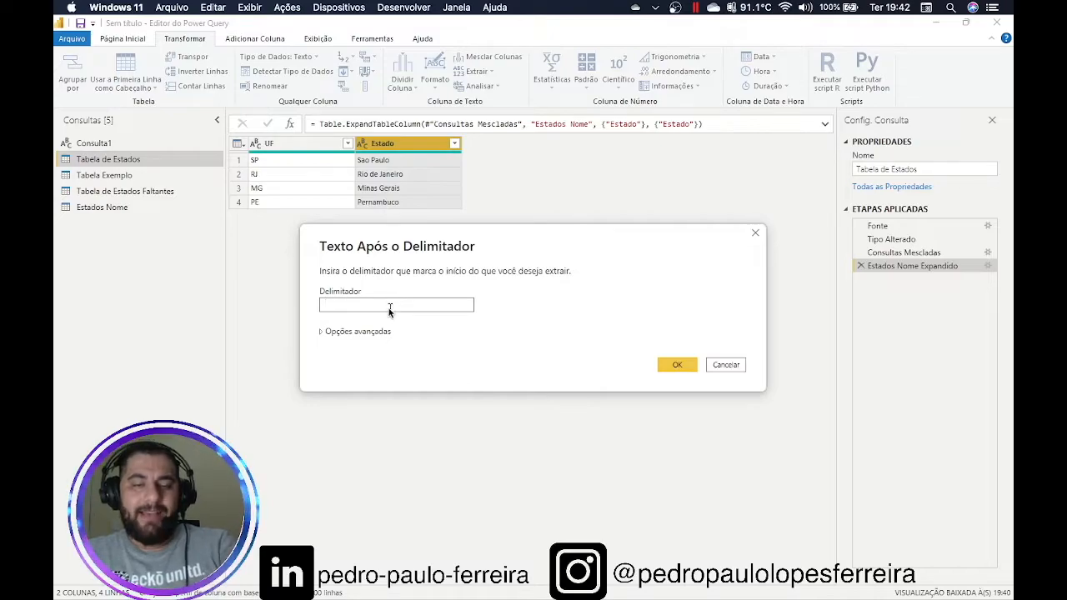
{"action": "left_click_drag", "start_coordinate": [399, 245], "coordinate": [421, 200]}
{"action": "left_click_drag", "start_coordinate": [361, 261], "coordinate": [333, 263]}
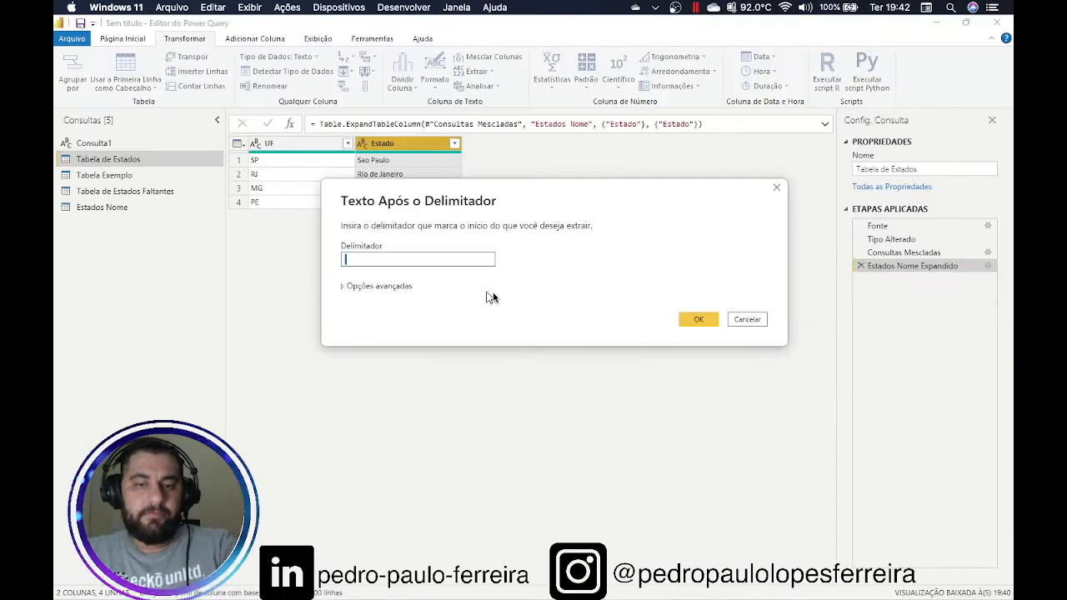
{"action": "left_click", "coordinate": [698, 320]}
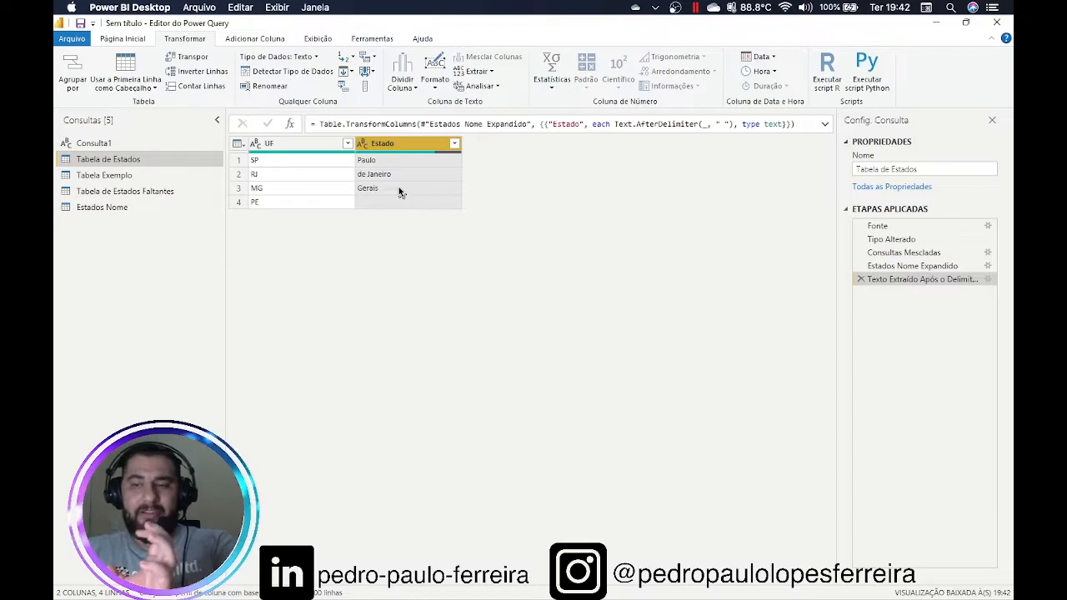
{"action": "left_click", "coordinate": [861, 281]}
{"action": "left_click", "coordinate": [495, 73]}
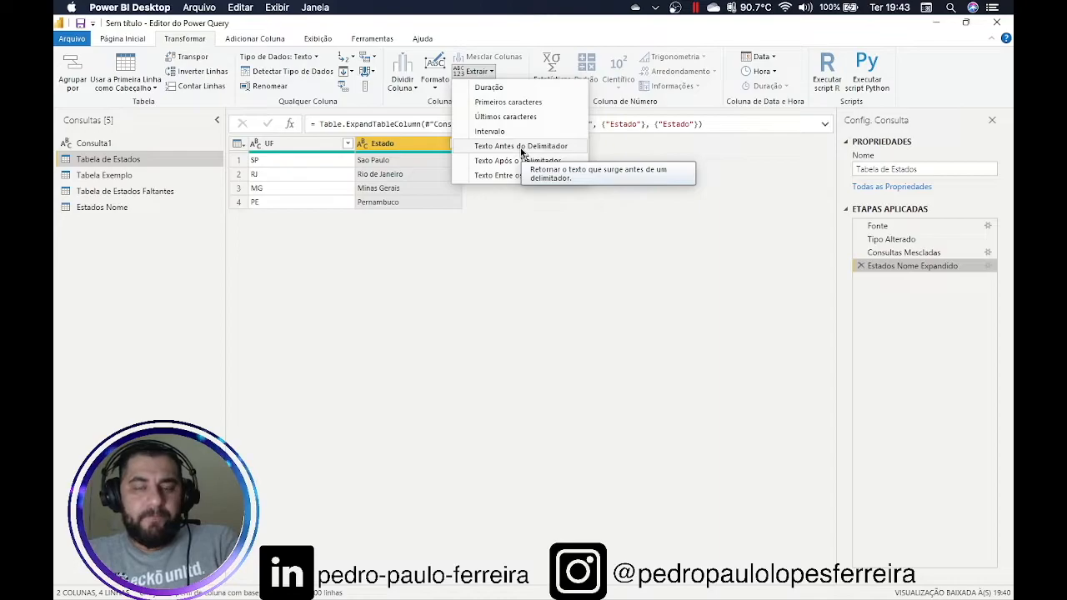
Try the Length and first-3-characters extractions on Estado, removing each step afterward
{"action": "left_click", "coordinate": [492, 88]}
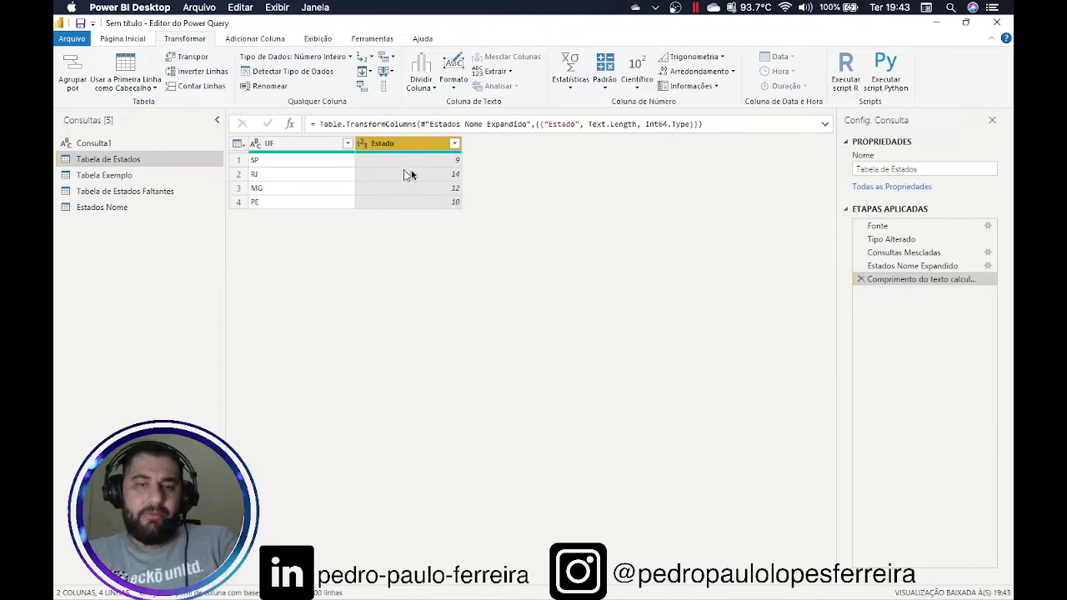
{"action": "left_click", "coordinate": [861, 280]}
{"action": "left_click", "coordinate": [475, 71]}
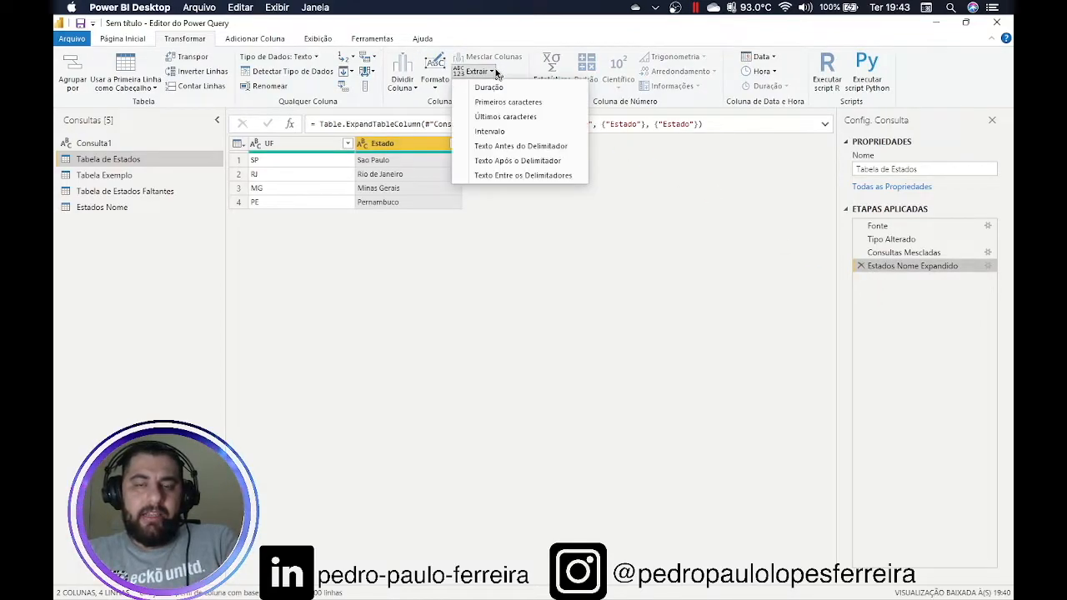
{"action": "left_click", "coordinate": [502, 103]}
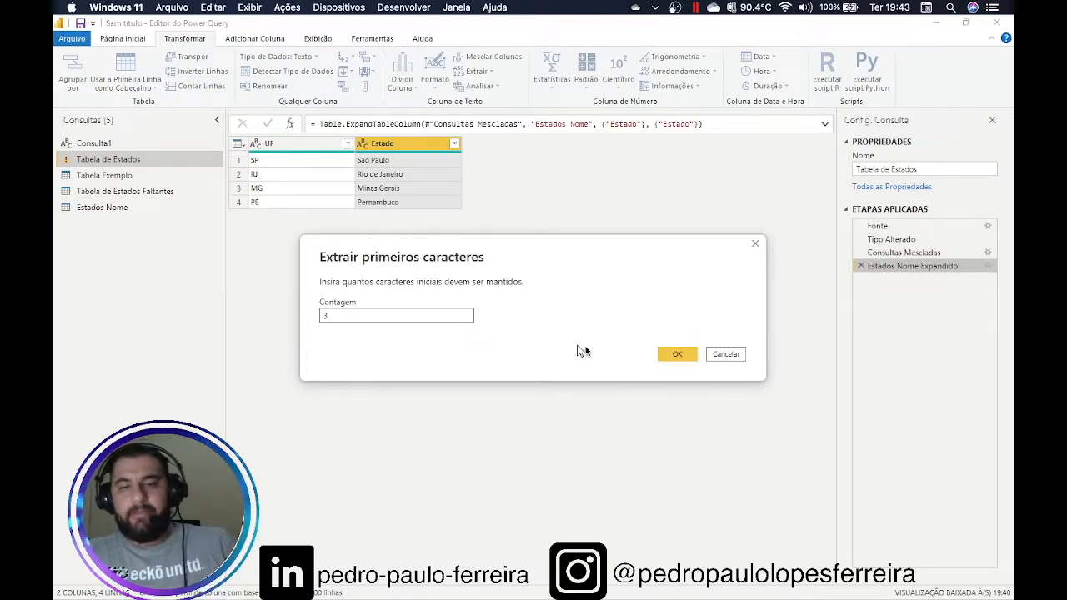
{"action": "left_click", "coordinate": [678, 358]}
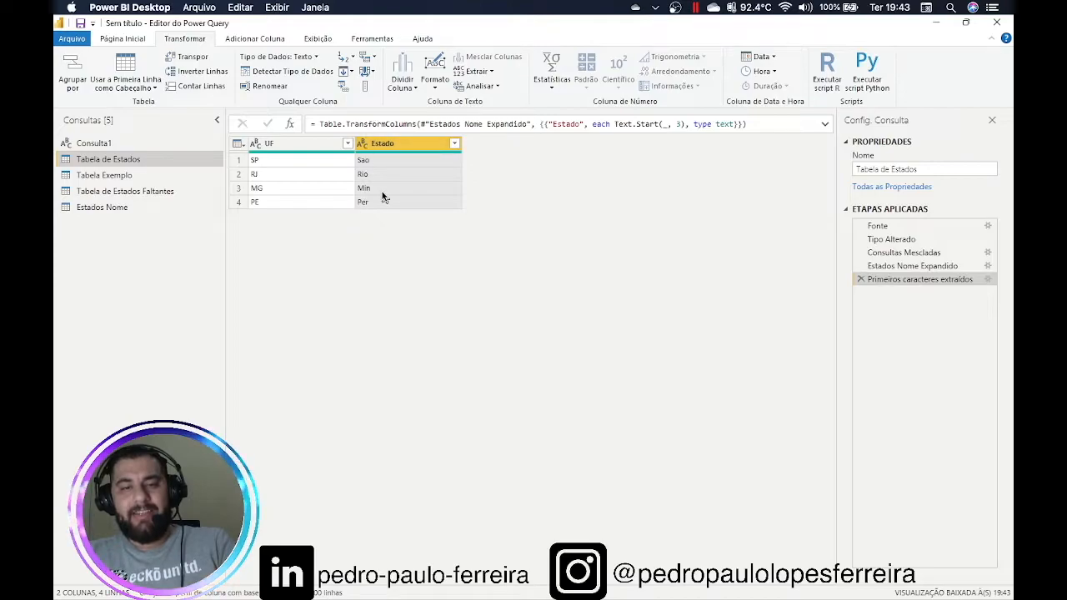
{"action": "left_click", "coordinate": [860, 280]}
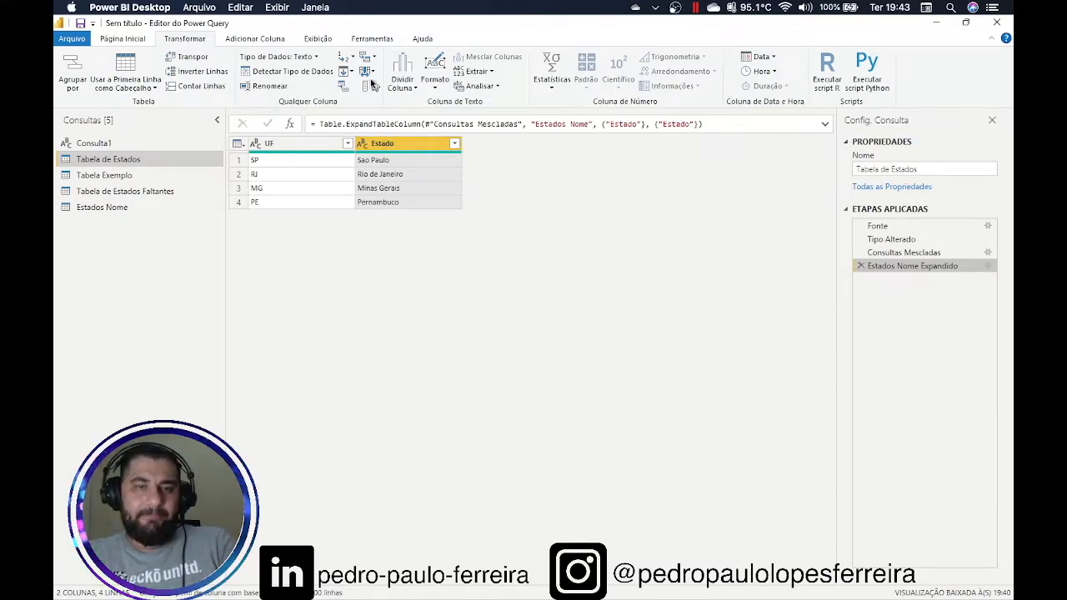
{"action": "left_click", "coordinate": [255, 40]}
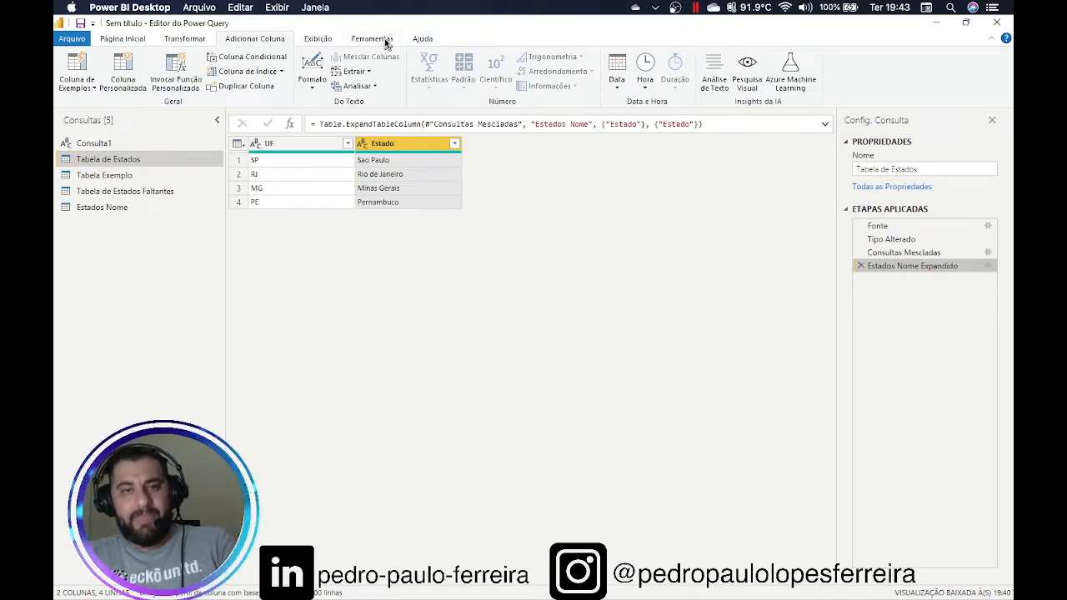
{"action": "left_click", "coordinate": [372, 72]}
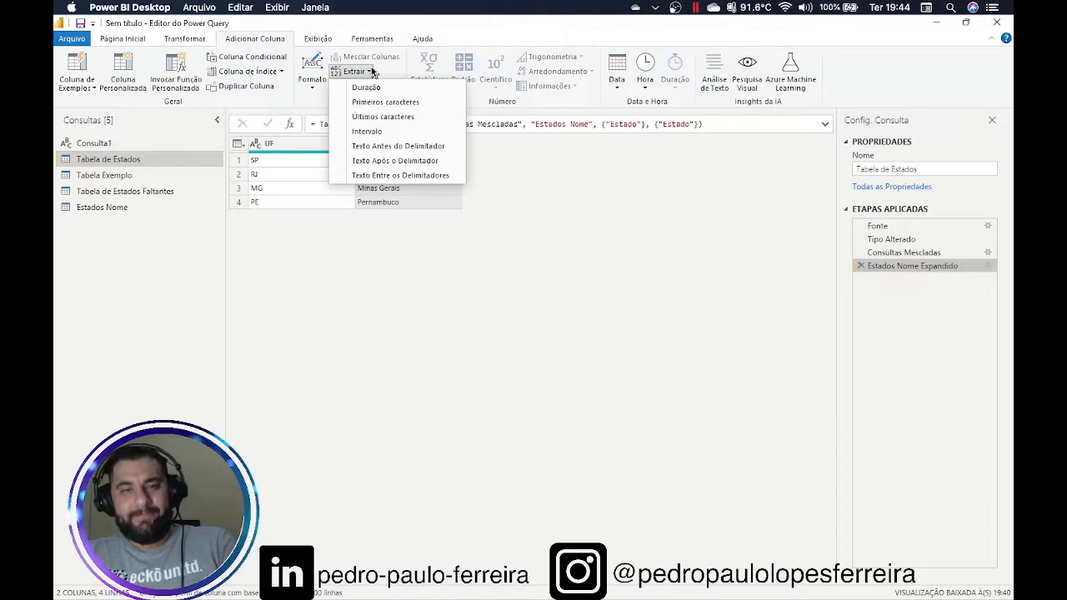
{"action": "left_click", "coordinate": [372, 104]}
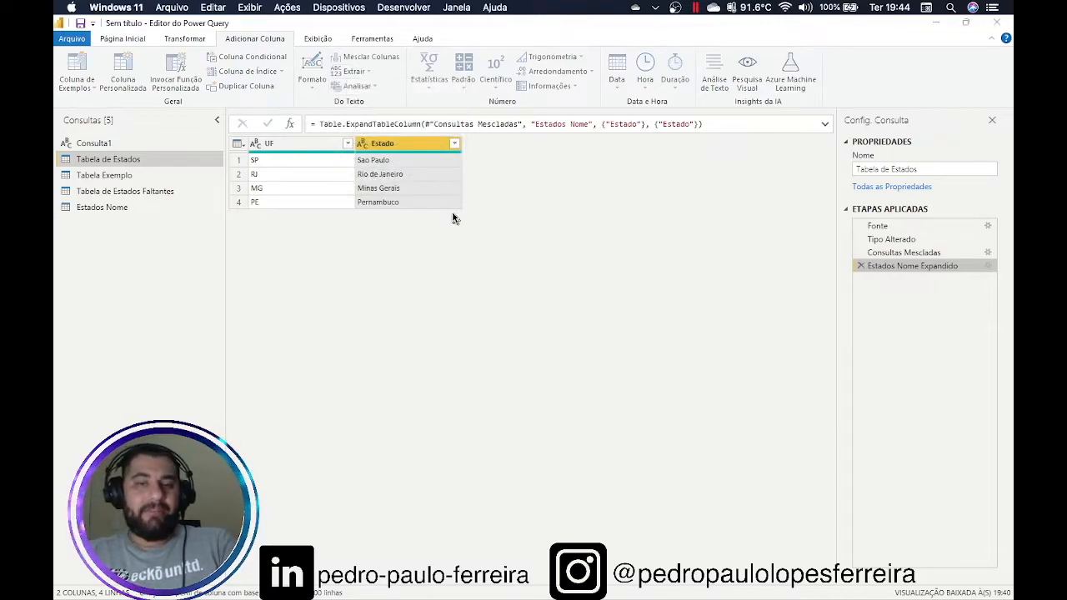
{"action": "type", "text": "3"}
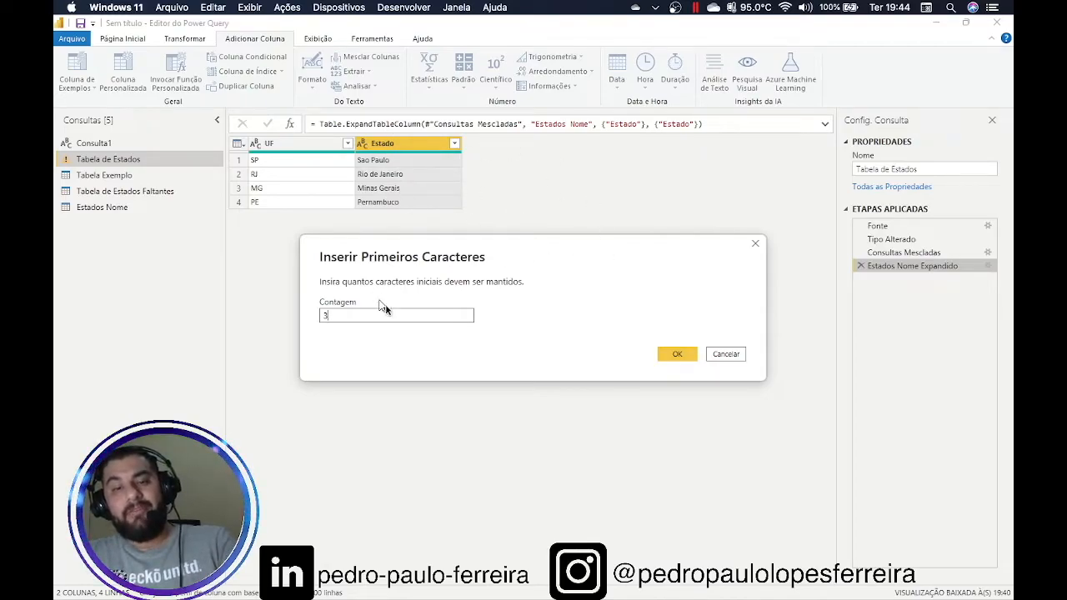
{"action": "left_click", "coordinate": [676, 354]}
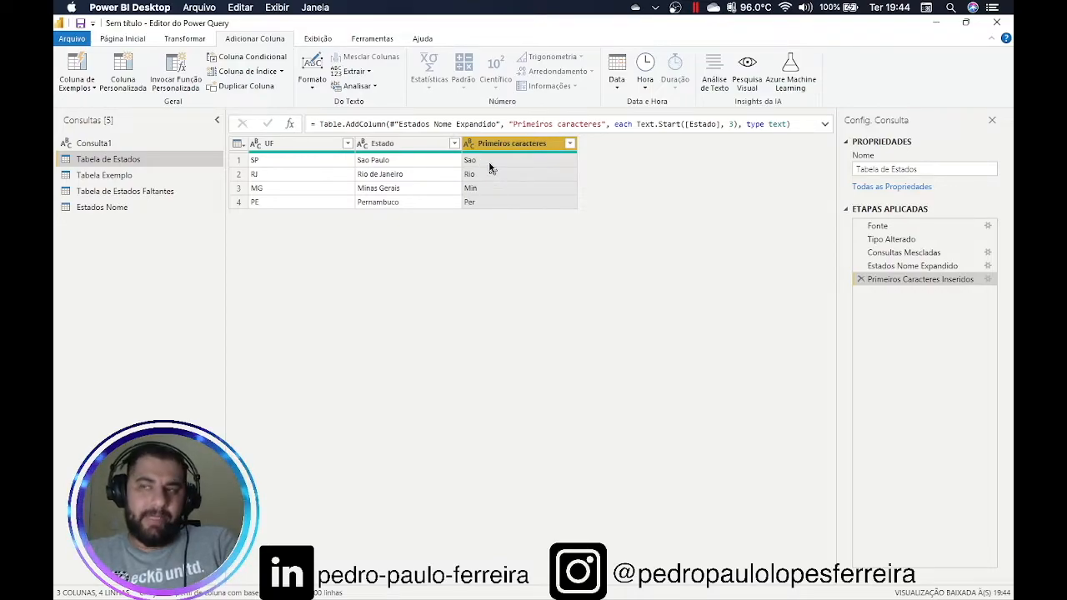
{"action": "left_click", "coordinate": [860, 280]}
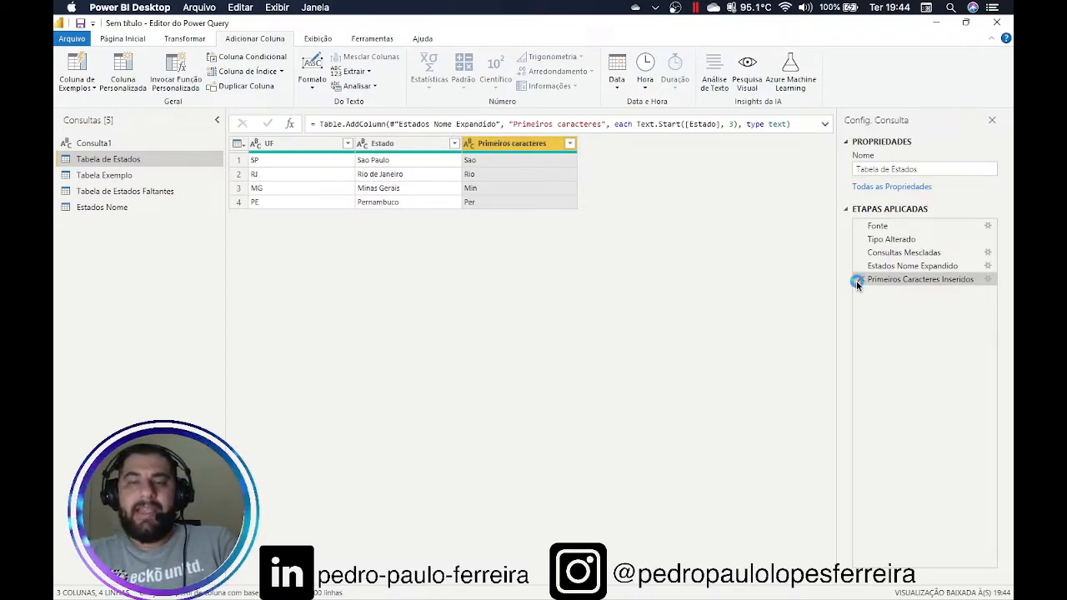
{"action": "left_click", "coordinate": [196, 40]}
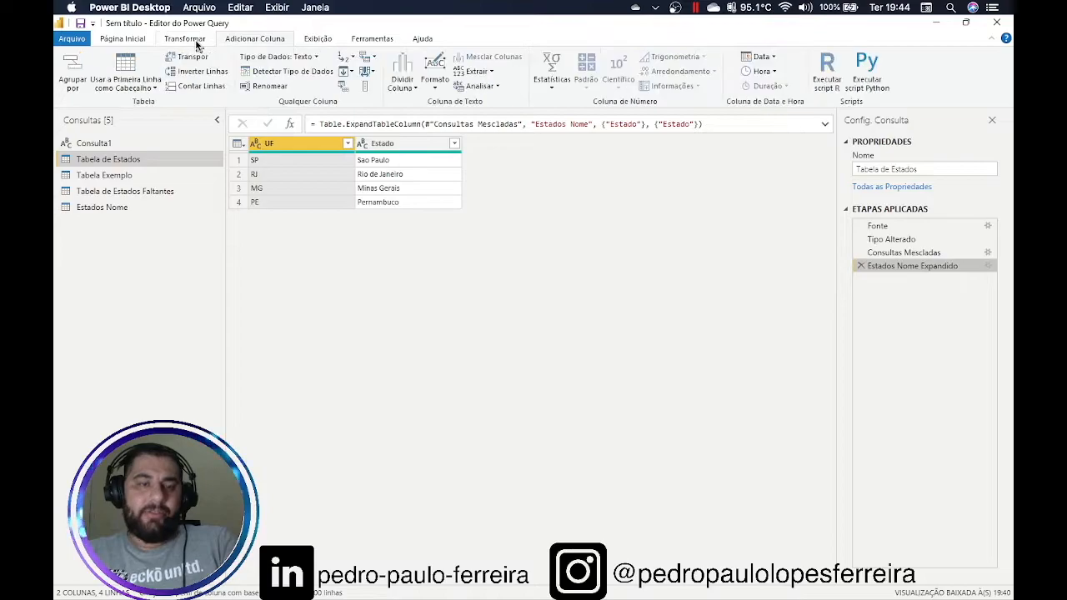
Highlight the Geral and Do Texto / Do Número groups on Adicionar Coluna, then show Exibição
{"action": "left_click", "coordinate": [246, 40]}
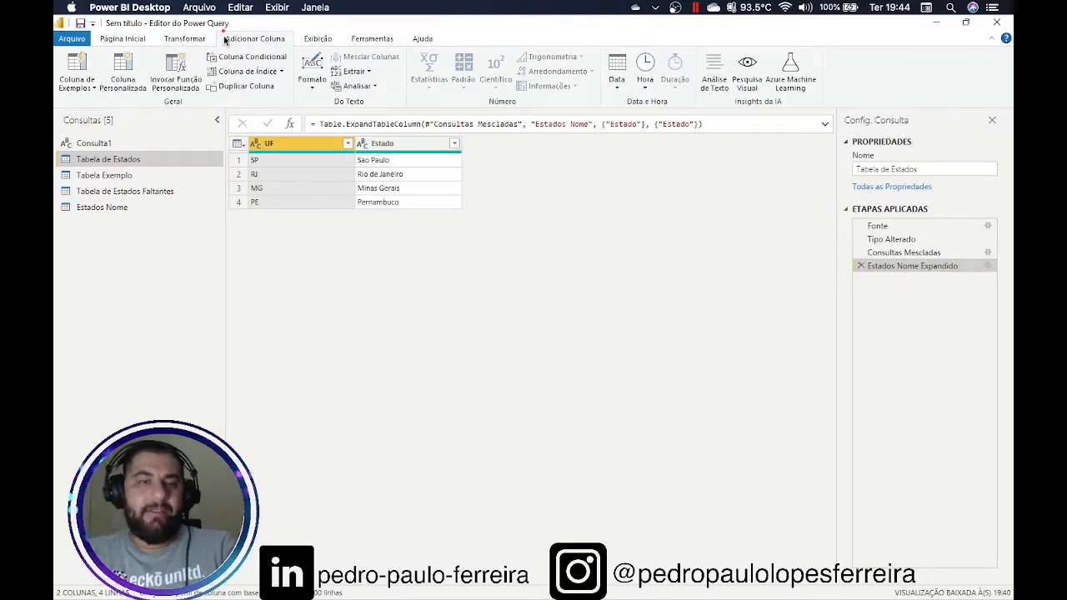
{"action": "mouse_move", "coordinate": [252, 50]}
{"action": "left_mouse_down"}
{"action": "mouse_move", "coordinate": [100, 47]}
{"action": "mouse_move", "coordinate": [65, 60]}
{"action": "mouse_move", "coordinate": [57, 90]}
{"action": "mouse_move", "coordinate": [179, 101]}
{"action": "mouse_move", "coordinate": [250, 99]}
{"action": "mouse_move", "coordinate": [285, 83]}
{"action": "mouse_move", "coordinate": [294, 56]}
{"action": "mouse_move", "coordinate": [250, 50]}
{"action": "left_mouse_up"}
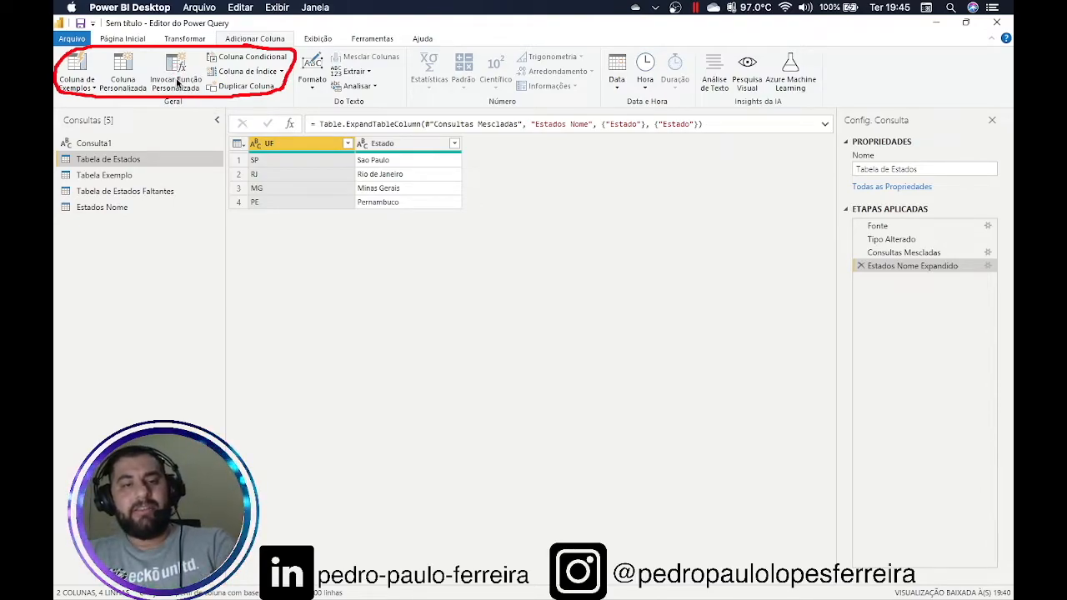
{"action": "key", "text": "Escape"}
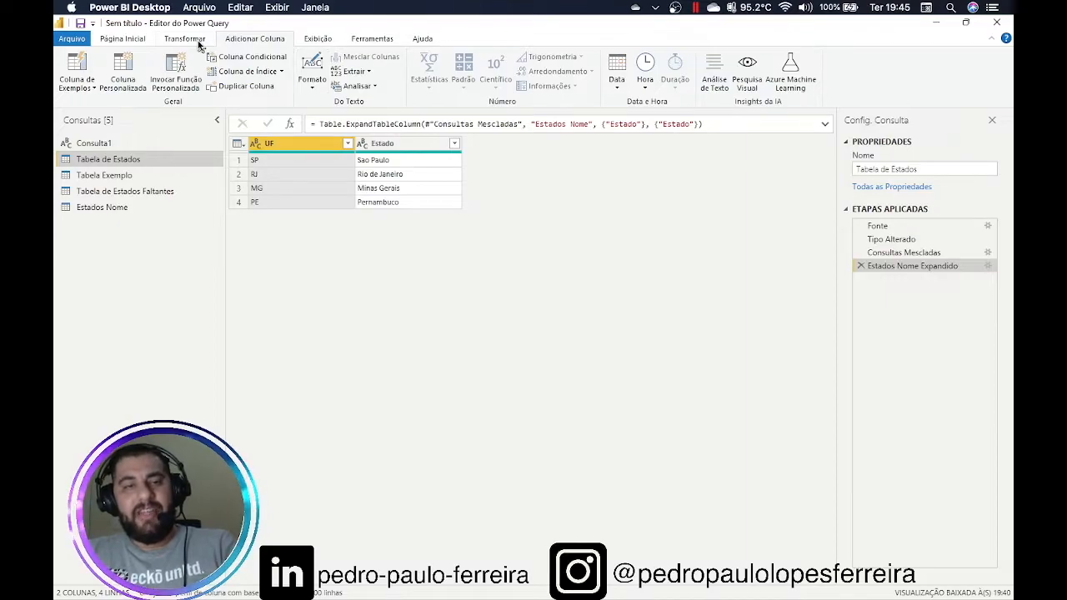
{"action": "mouse_move", "coordinate": [294, 53]}
{"action": "left_mouse_down"}
{"action": "mouse_move", "coordinate": [301, 107]}
{"action": "mouse_move", "coordinate": [503, 105]}
{"action": "left_mouse_up"}
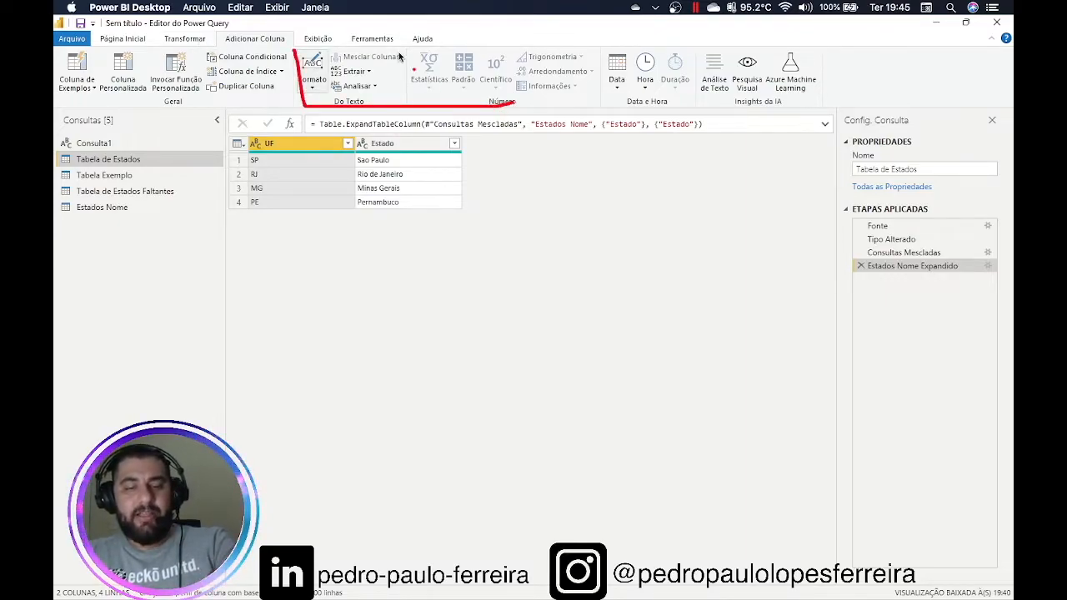
{"action": "key", "text": "Escape"}
{"action": "left_click", "coordinate": [190, 41]}
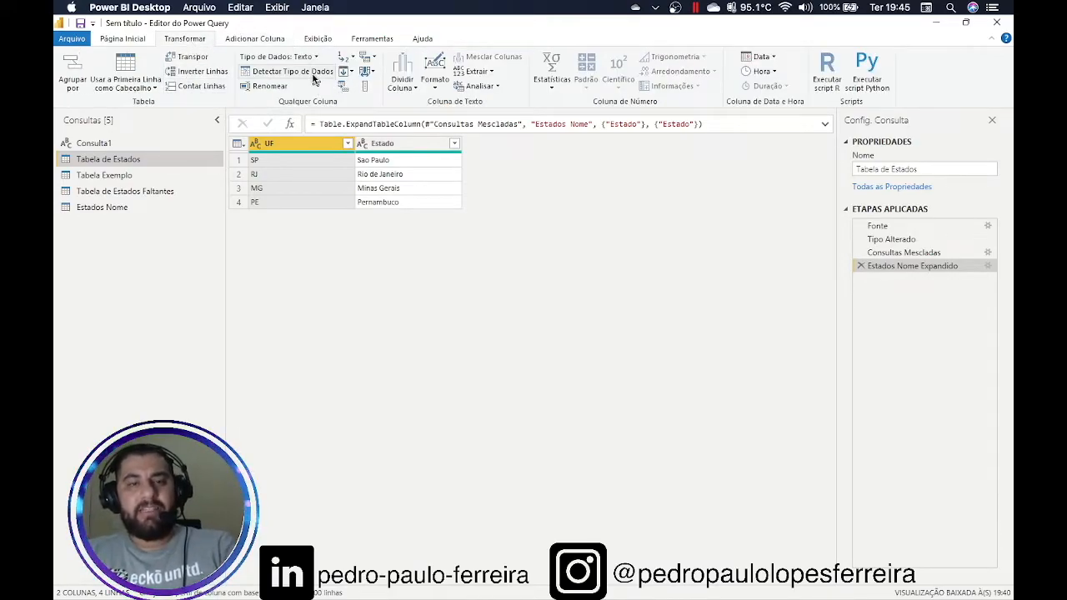
{"action": "left_click", "coordinate": [317, 39]}
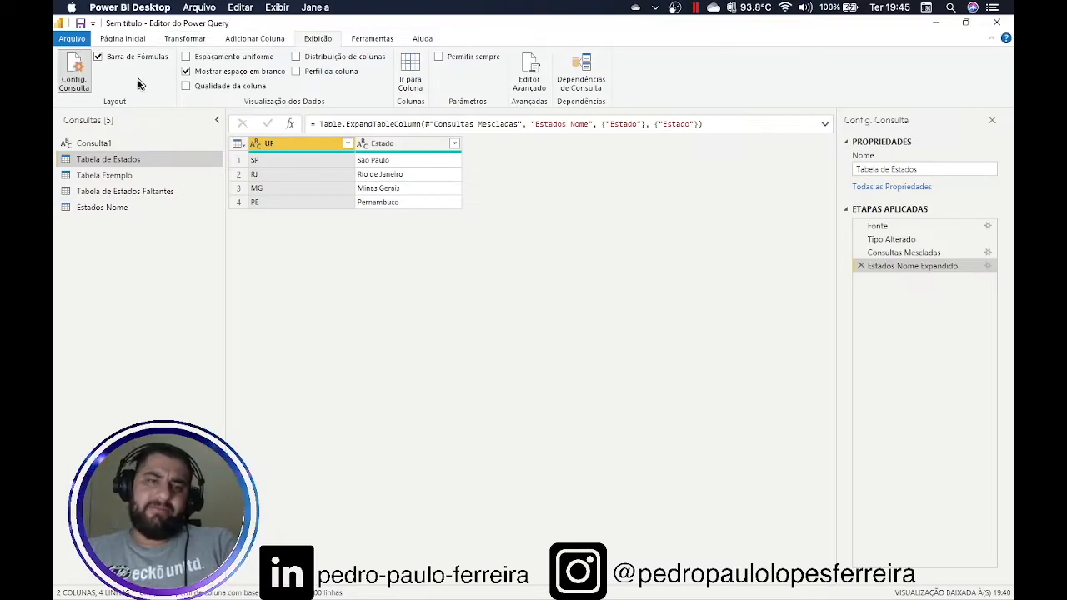
Toggle the formula bar off and on, and enable Qualidade da coluna showing 100% valid columns
{"action": "left_click", "coordinate": [125, 57]}
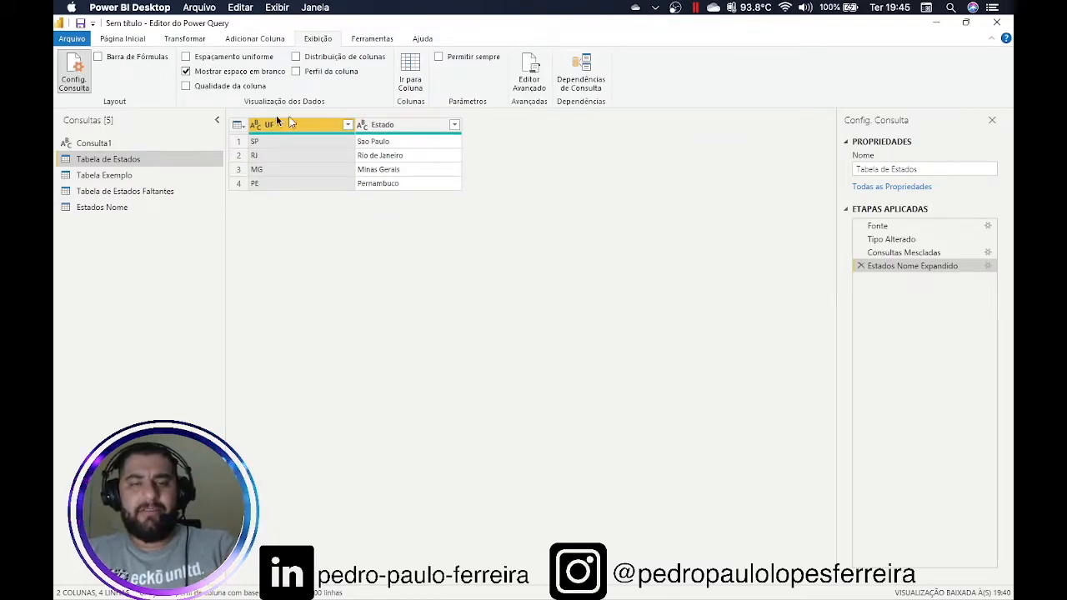
{"action": "left_click", "coordinate": [121, 57]}
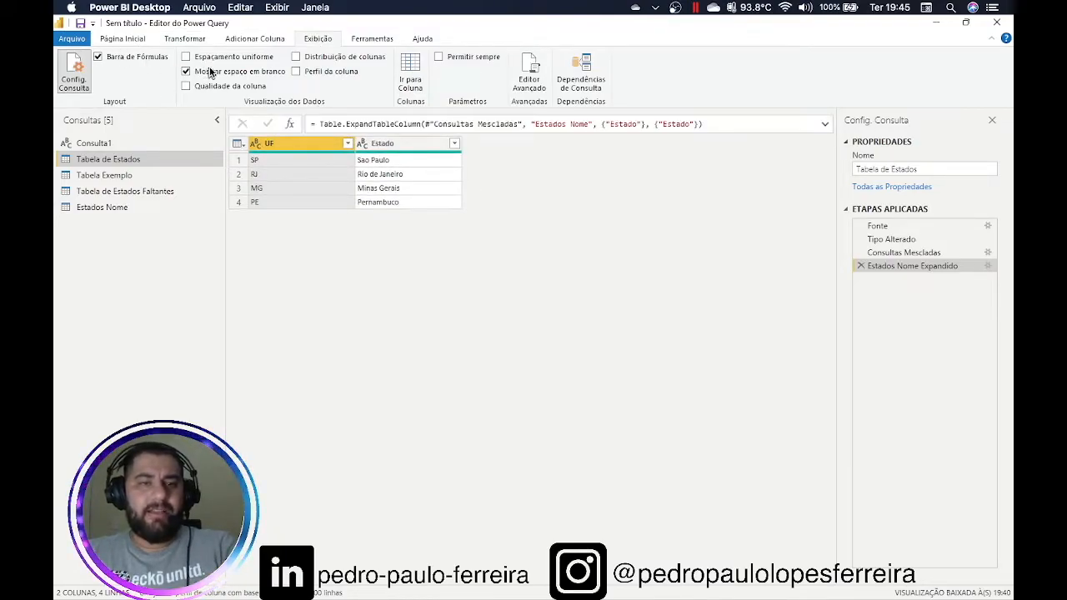
{"action": "left_click", "coordinate": [257, 90]}
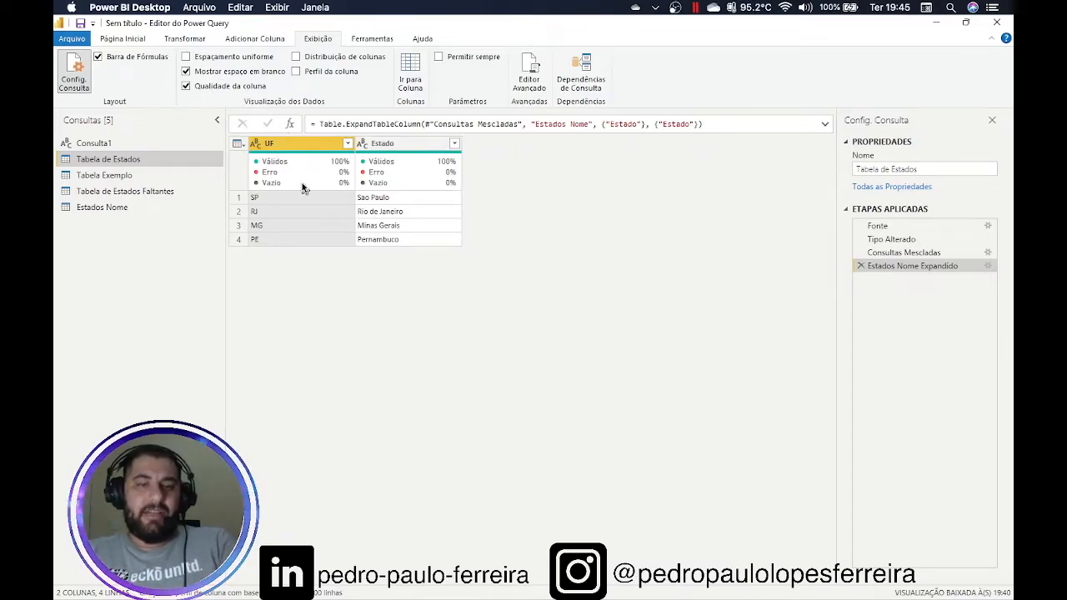
{"action": "mouse_move", "coordinate": [304, 187]}
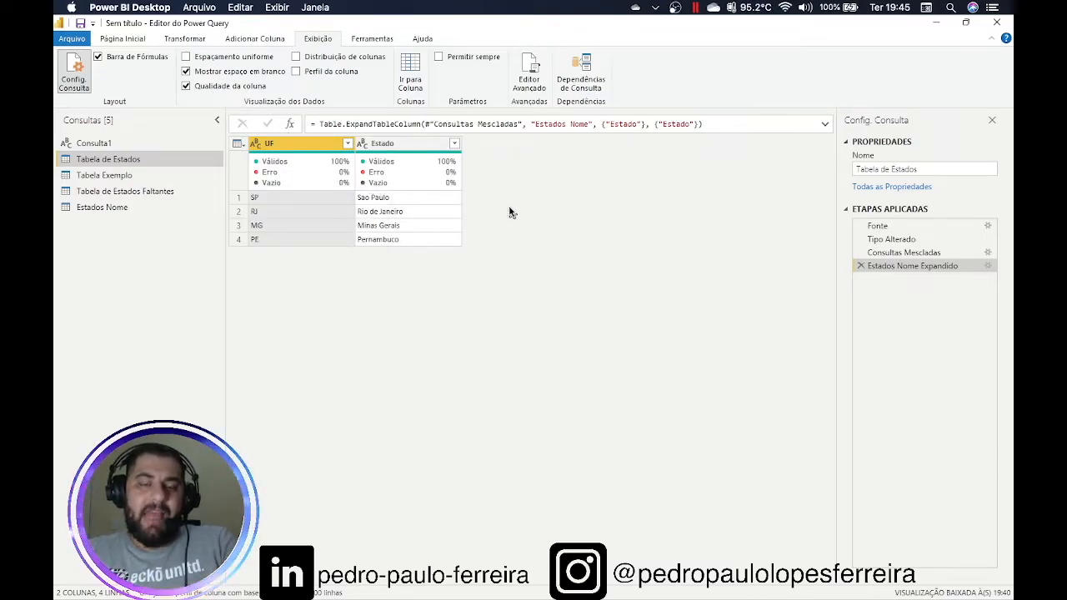
{"action": "mouse_move", "coordinate": [383, 169]}
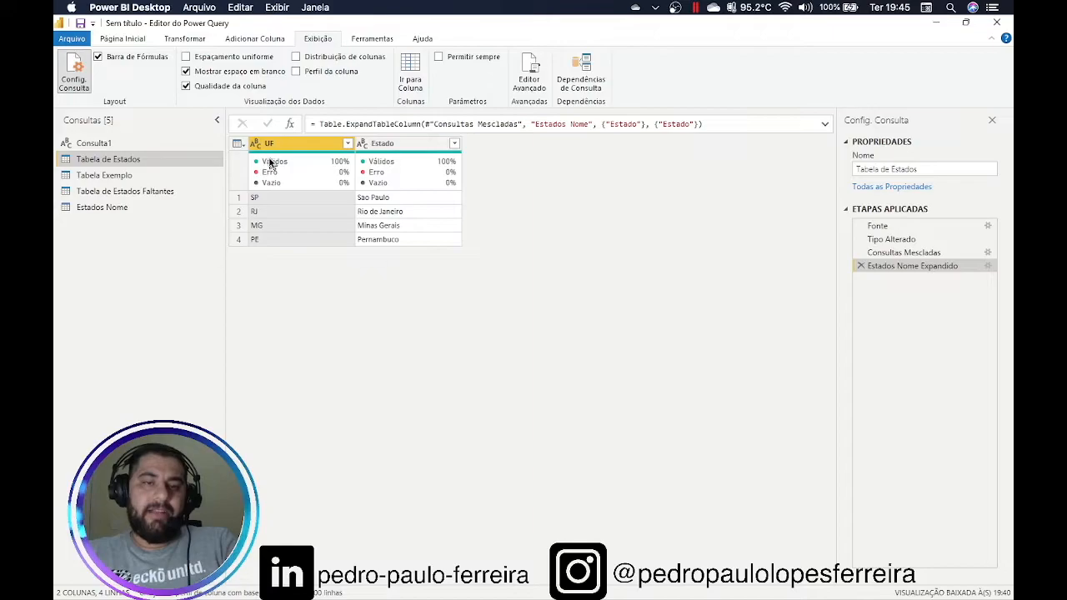
{"action": "mouse_move", "coordinate": [269, 167]}
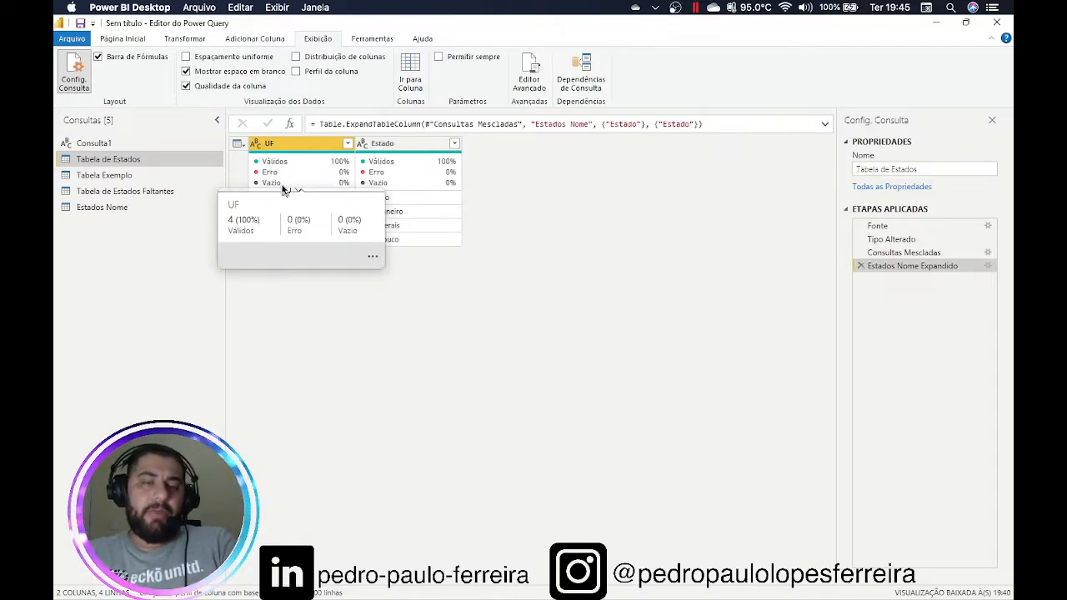
Delete the PE, Pernambuco row from the Estados Nome source table
{"action": "left_click", "coordinate": [102, 207]}
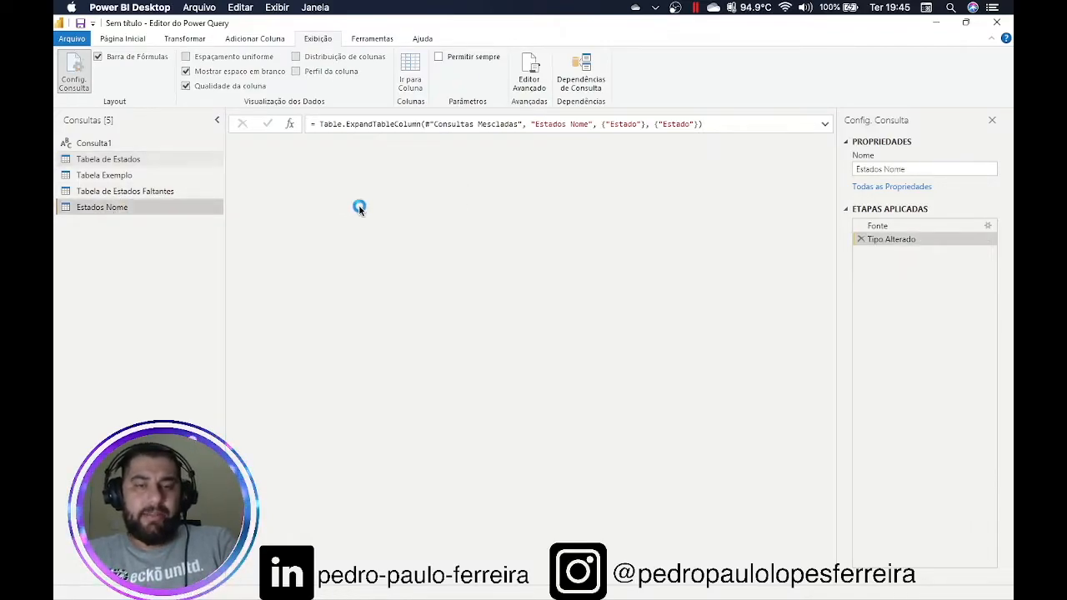
{"action": "left_click", "coordinate": [985, 225]}
{"action": "left_click", "coordinate": [272, 200]}
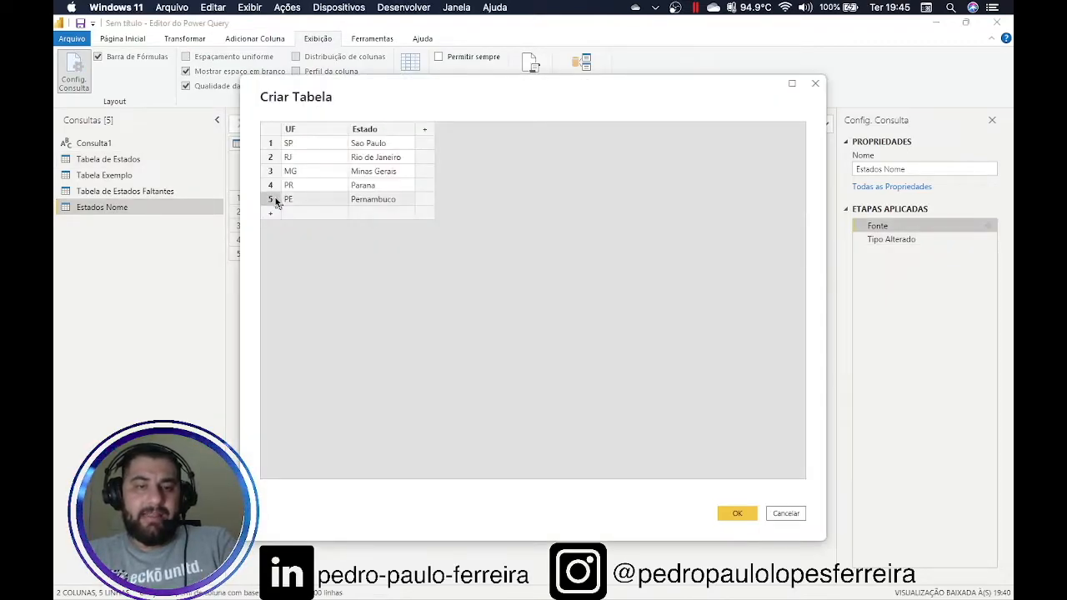
{"action": "right_click", "coordinate": [273, 201]}
{"action": "left_click", "coordinate": [317, 268]}
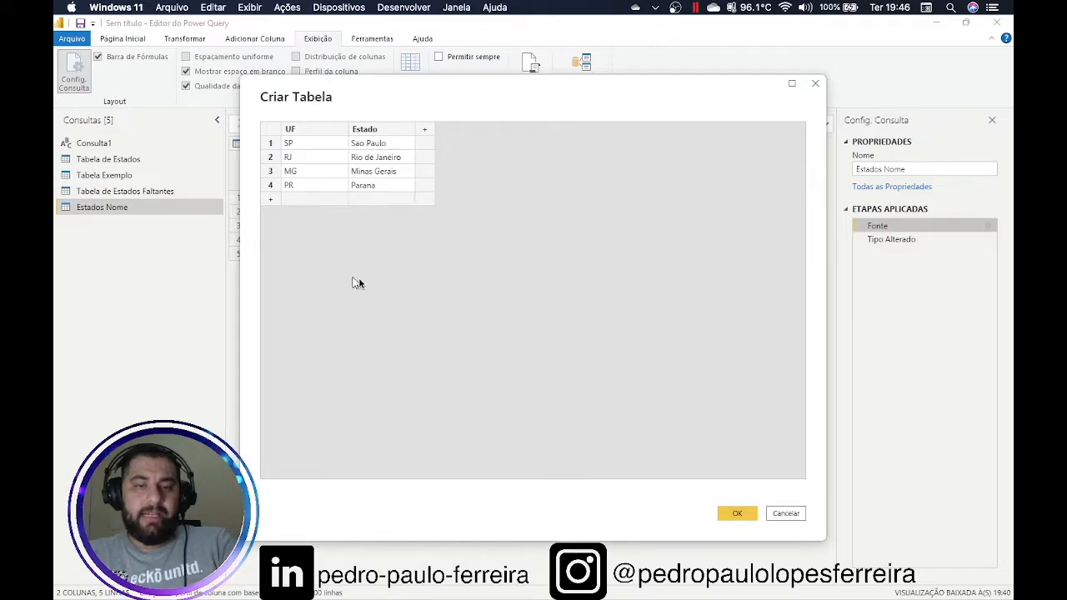
{"action": "left_click", "coordinate": [752, 516]}
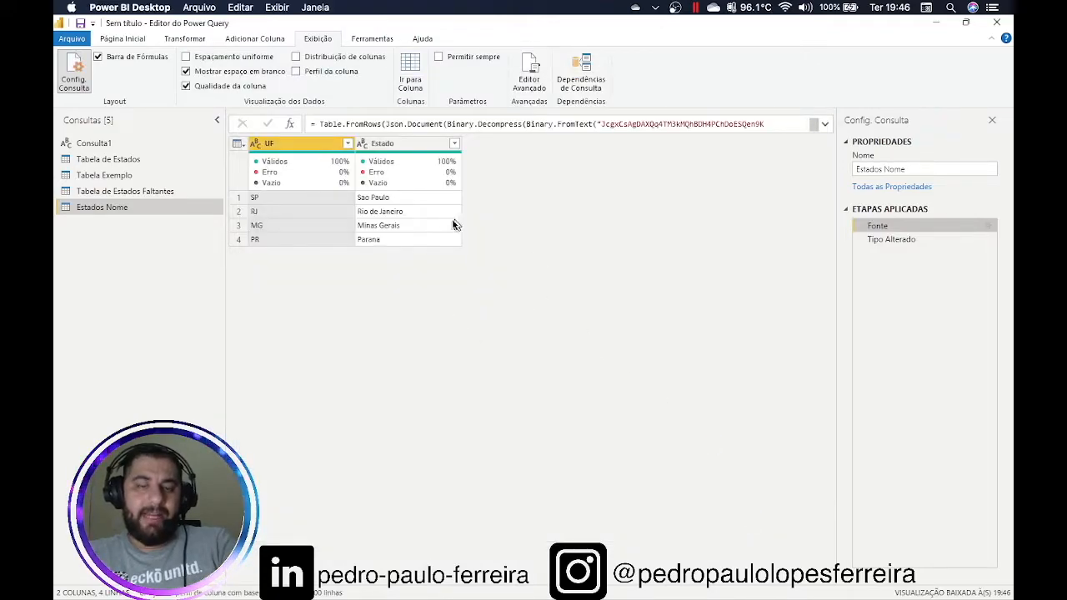
In Tabela de Estados, highlight PE's null Estado and the column's 75% valid, 25% empty quality
{"action": "left_click", "coordinate": [109, 159]}
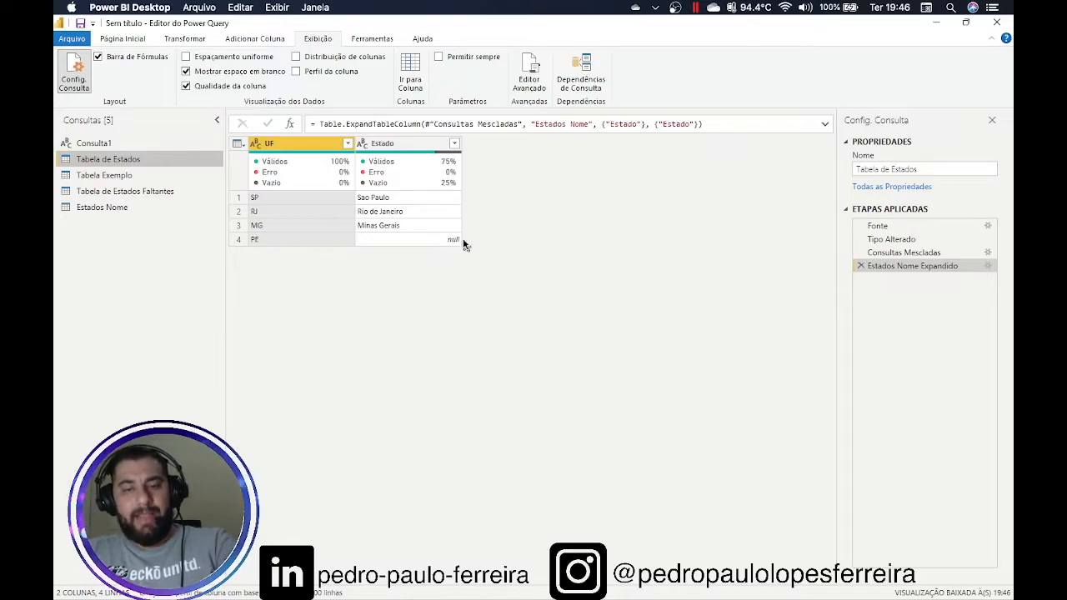
{"action": "mouse_move", "coordinate": [467, 239]}
{"action": "left_mouse_down"}
{"action": "mouse_move", "coordinate": [305, 293]}
{"action": "mouse_move", "coordinate": [139, 209]}
{"action": "mouse_move", "coordinate": [146, 217]}
{"action": "left_mouse_up"}
{"action": "key", "text": "Escape"}
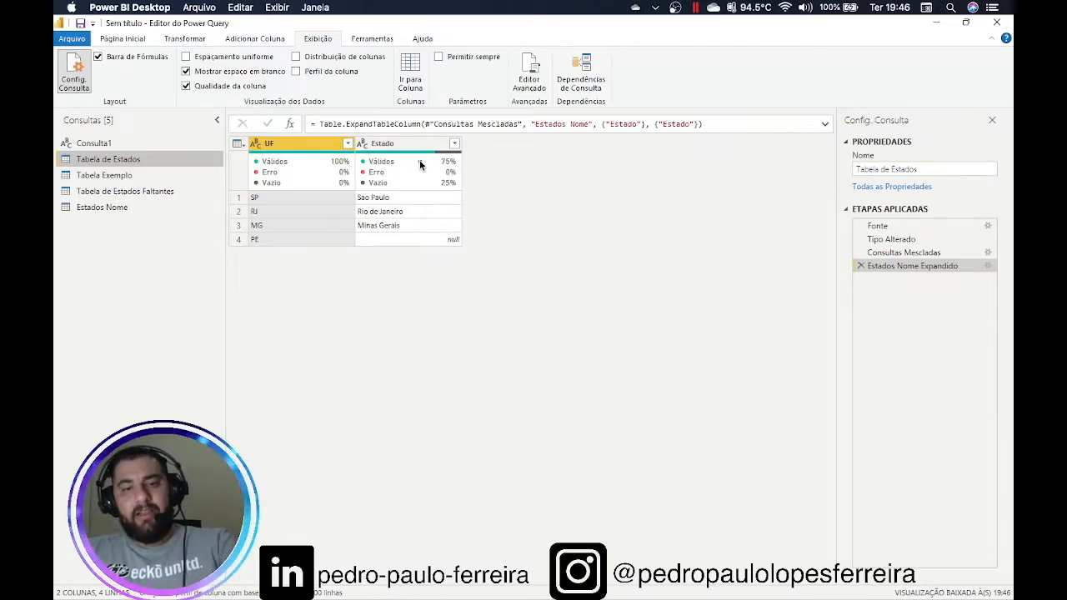
{"action": "mouse_move", "coordinate": [495, 139]}
{"action": "left_mouse_down"}
{"action": "mouse_move", "coordinate": [472, 154]}
{"action": "mouse_move", "coordinate": [475, 187]}
{"action": "mouse_move", "coordinate": [459, 185]}
{"action": "mouse_move", "coordinate": [468, 191]}
{"action": "left_mouse_up"}
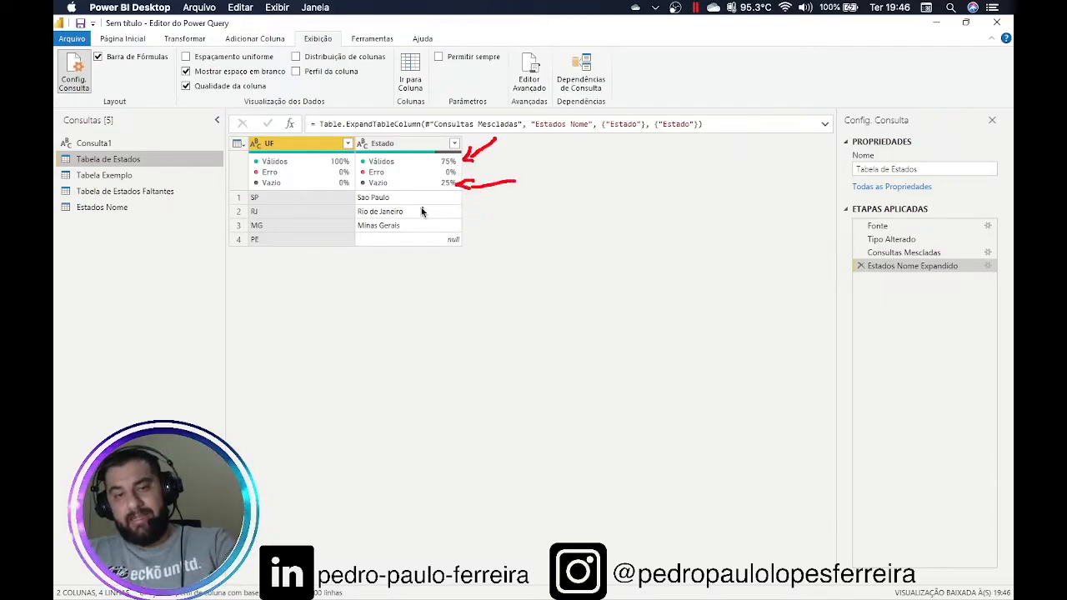
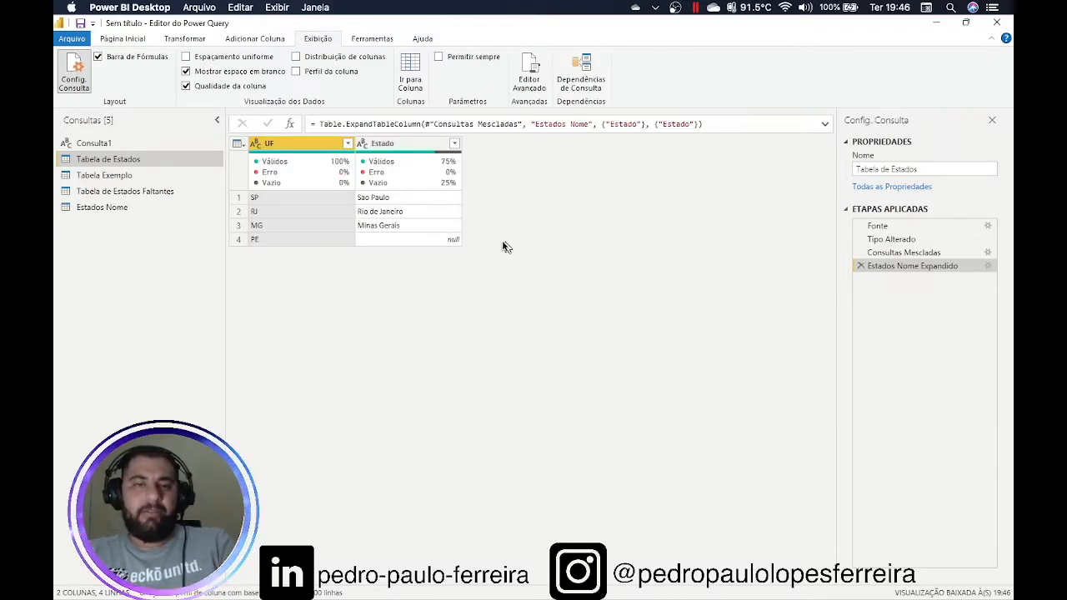
Turn off Qualidade da coluna, then view the M code in Editor Avançado and cancel without changes
{"action": "left_click", "coordinate": [239, 90]}
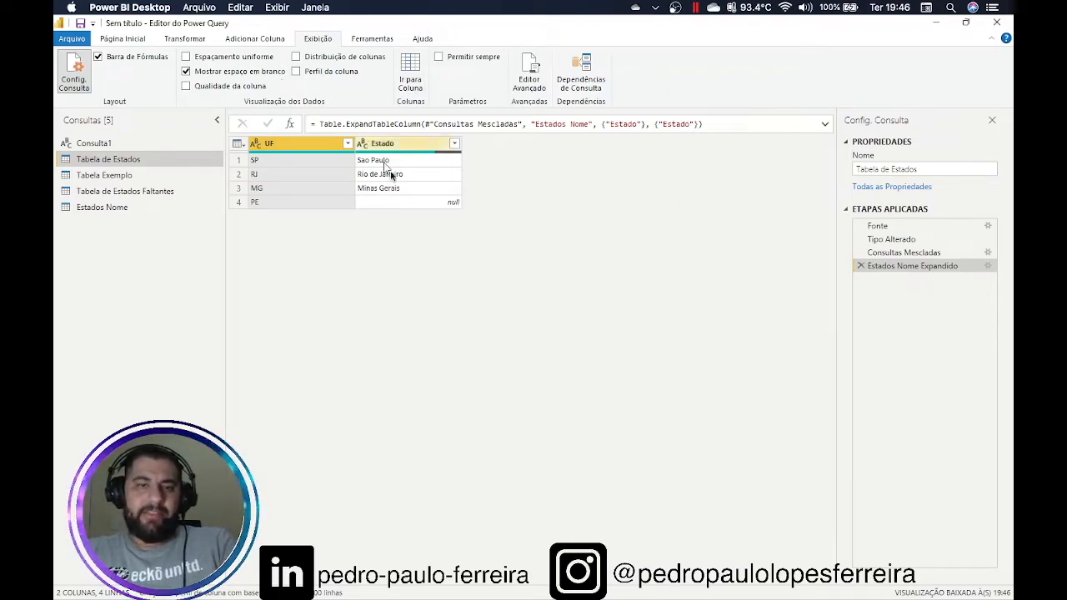
{"action": "left_click", "coordinate": [531, 79]}
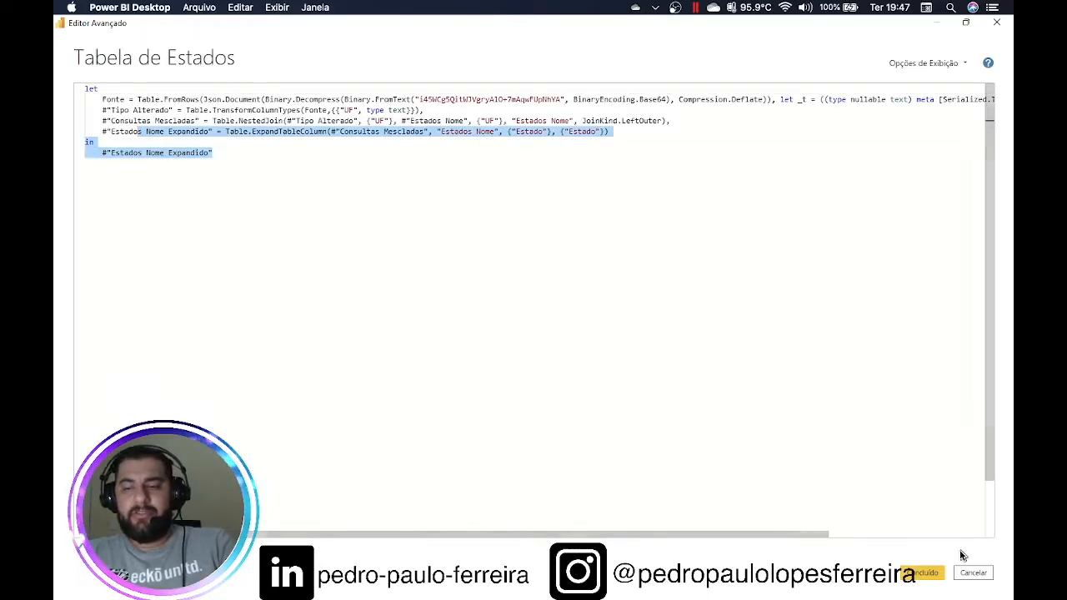
{"action": "left_click", "coordinate": [971, 572]}
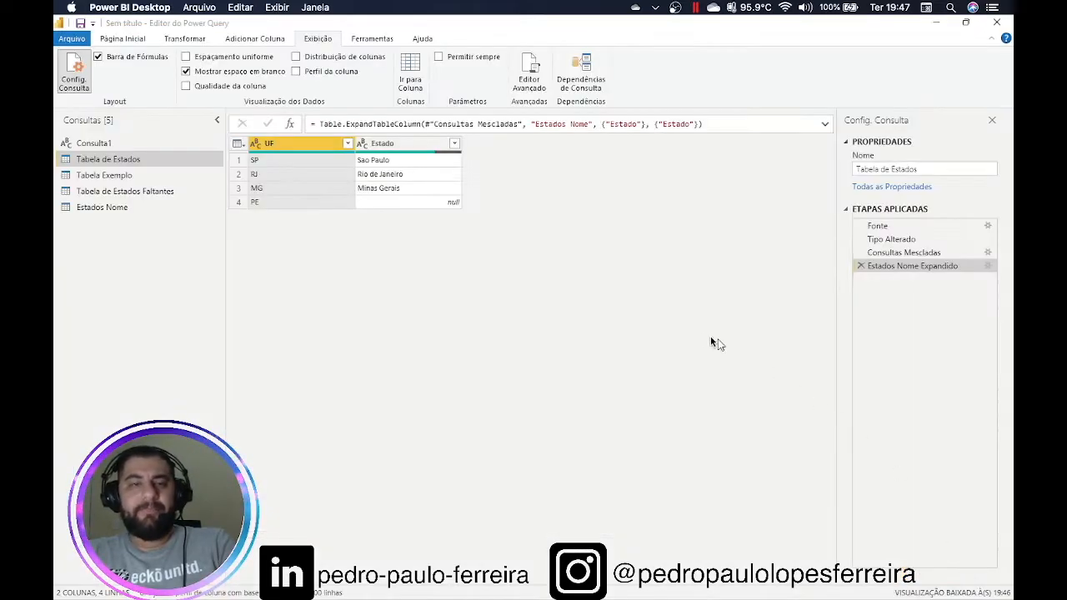
Browse the Ferramentas and Ajuda ribbon tabs, then return to Página Inicial
{"action": "left_click", "coordinate": [383, 38]}
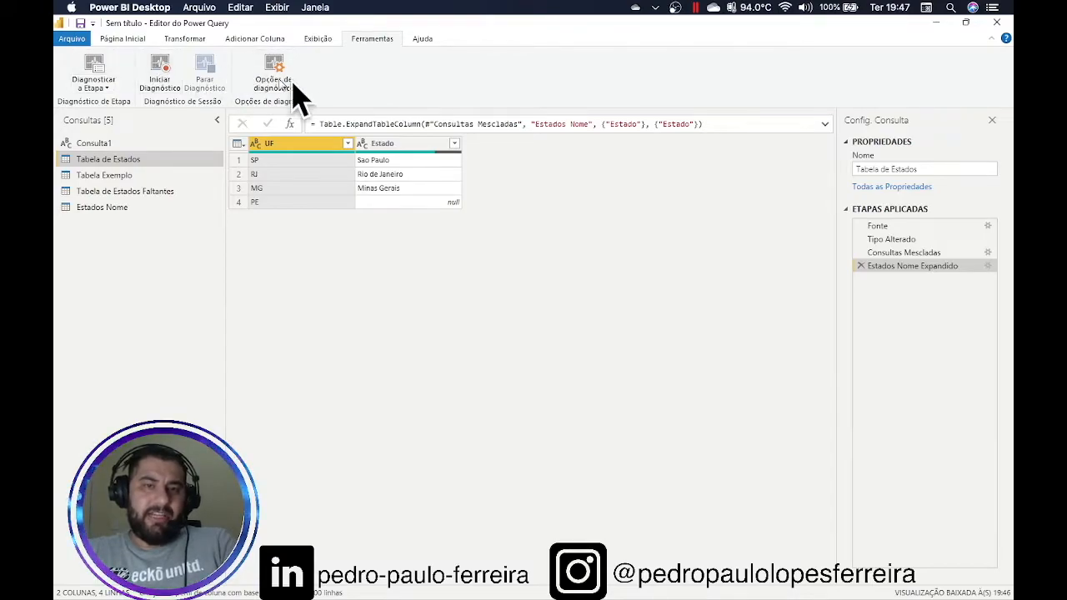
{"action": "left_click", "coordinate": [422, 40]}
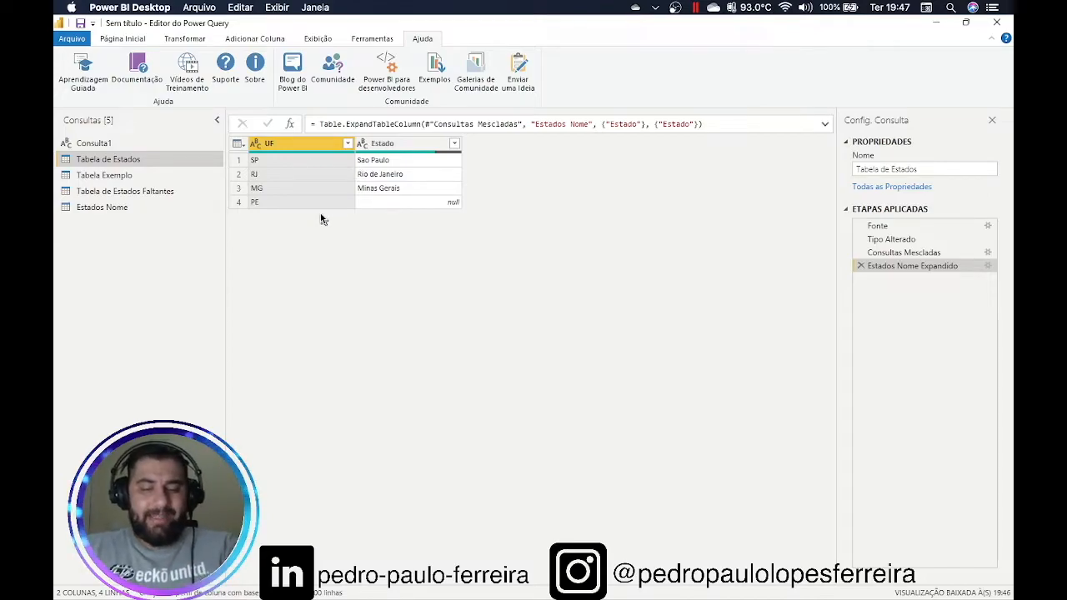
{"action": "left_click", "coordinate": [150, 39]}
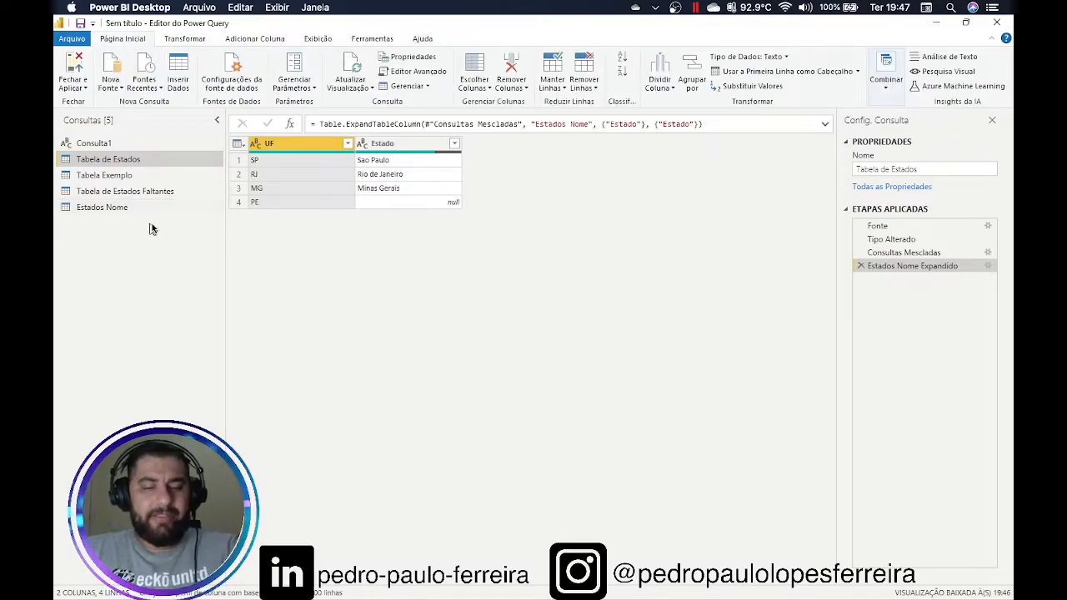
{"action": "mouse_move", "coordinate": [86, 240]}
{"action": "left_mouse_down"}
{"action": "mouse_move", "coordinate": [108, 242]}
{"action": "mouse_move", "coordinate": [215, 179]}
{"action": "mouse_move", "coordinate": [158, 114]}
{"action": "mouse_move", "coordinate": [60, 106]}
{"action": "mouse_move", "coordinate": [57, 198]}
{"action": "mouse_move", "coordinate": [69, 246]}
{"action": "mouse_move", "coordinate": [90, 248]}
{"action": "mouse_move", "coordinate": [172, 153]}
{"action": "mouse_move", "coordinate": [124, 233]}
{"action": "mouse_move", "coordinate": [79, 232]}
{"action": "mouse_move", "coordinate": [58, 170]}
{"action": "mouse_move", "coordinate": [116, 118]}
{"action": "mouse_move", "coordinate": [215, 212]}
{"action": "mouse_move", "coordinate": [157, 225]}
{"action": "left_mouse_up"}
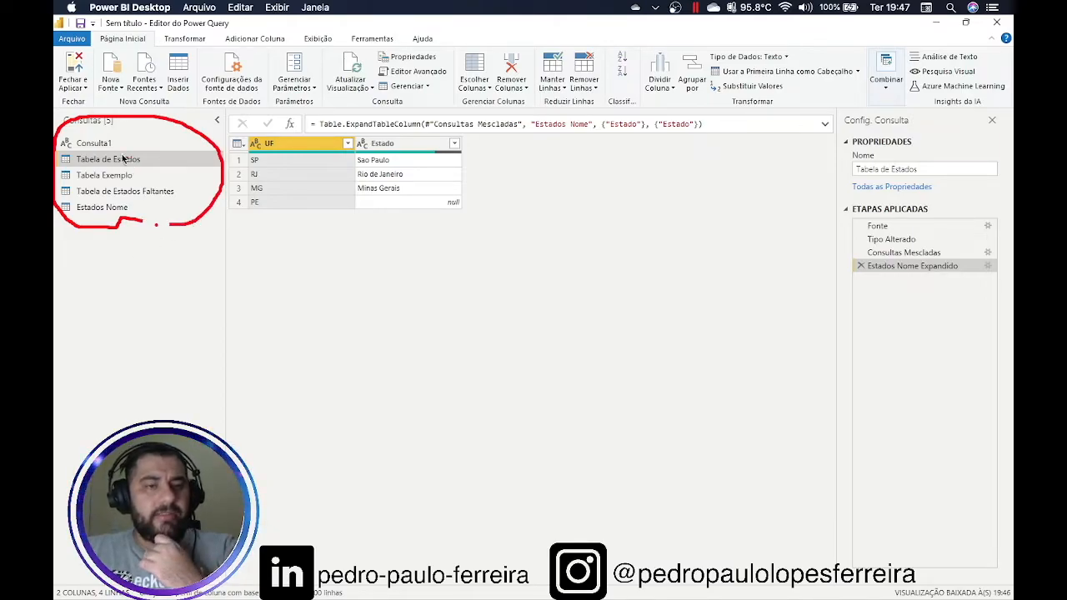
{"action": "mouse_move", "coordinate": [116, 145]}
{"action": "left_mouse_down"}
{"action": "mouse_move", "coordinate": [166, 153]}
{"action": "mouse_move", "coordinate": [169, 171]}
{"action": "left_mouse_up"}
{"action": "left_click", "coordinate": [186, 190]}
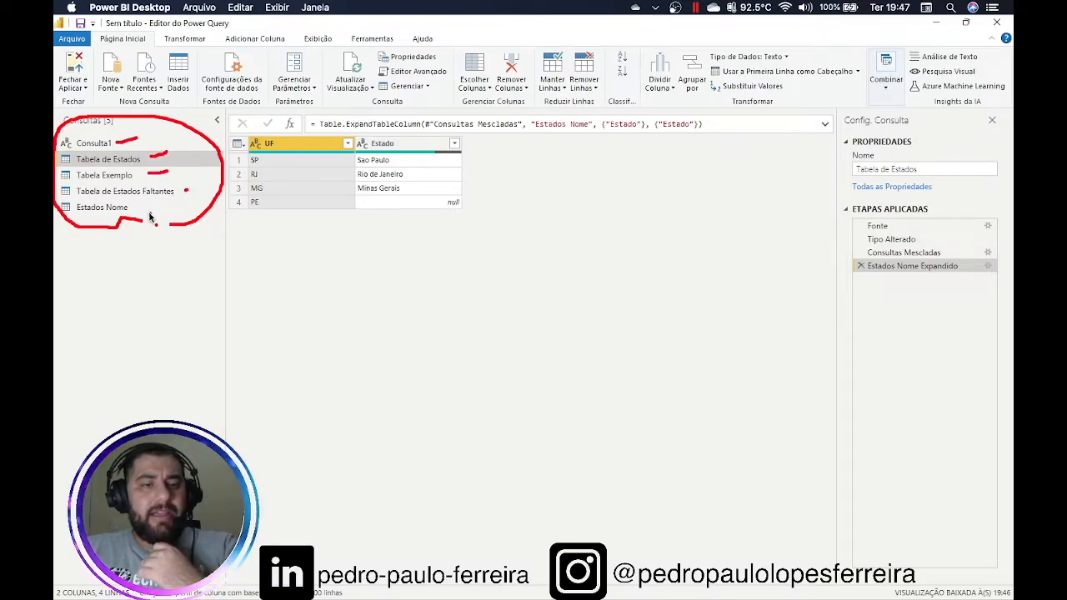
{"action": "key", "text": "Escape"}
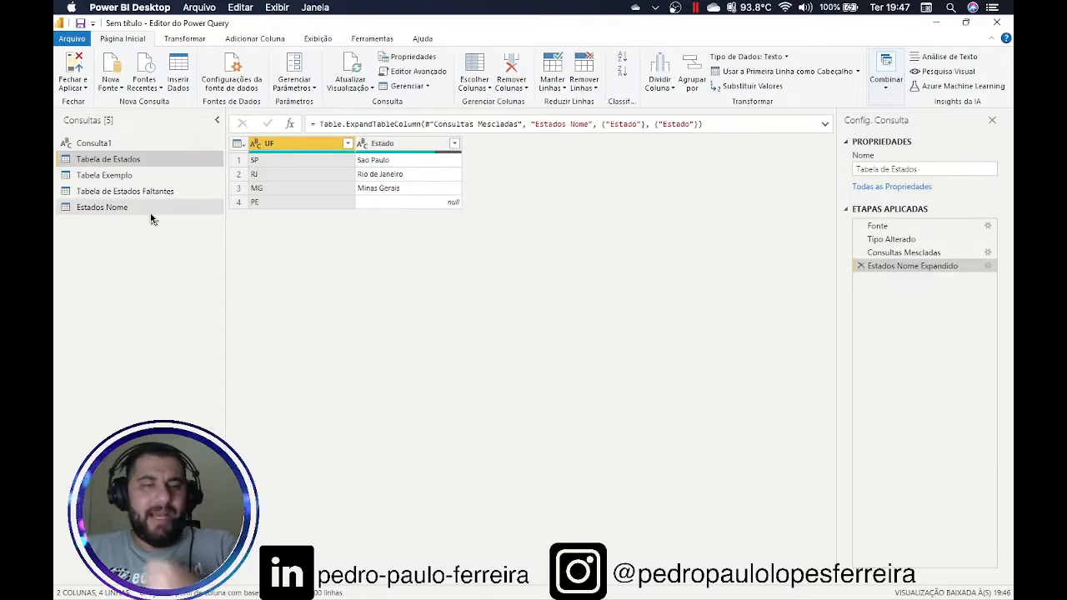
{"action": "right_click", "coordinate": [130, 256]}
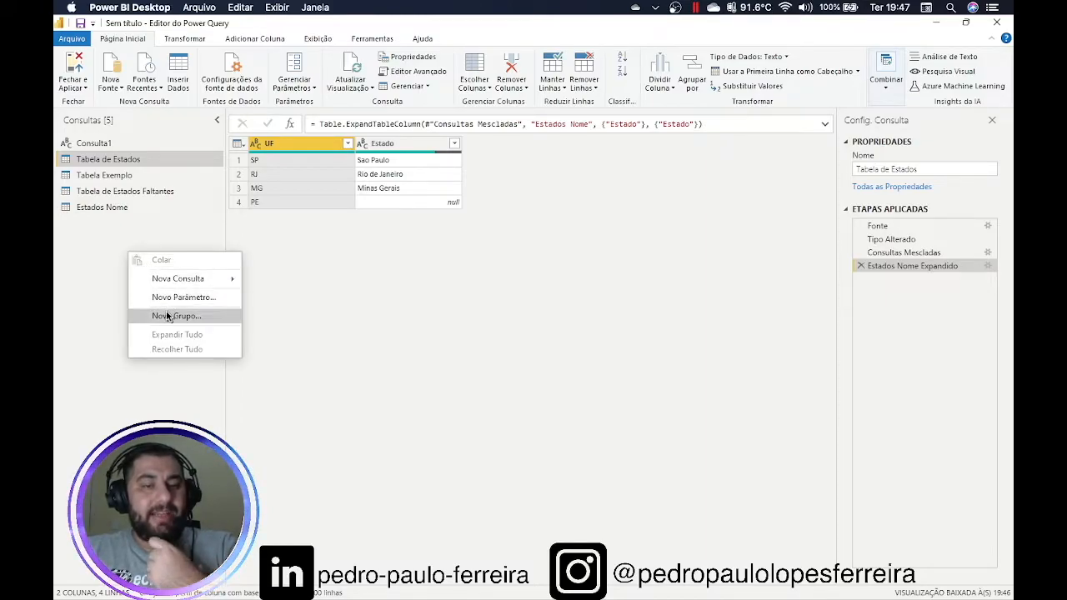
Add a query group named 'Tabelas Criadas Manualmente' from the Consultas pane's Novo Grupo option
{"action": "right_click", "coordinate": [84, 224]}
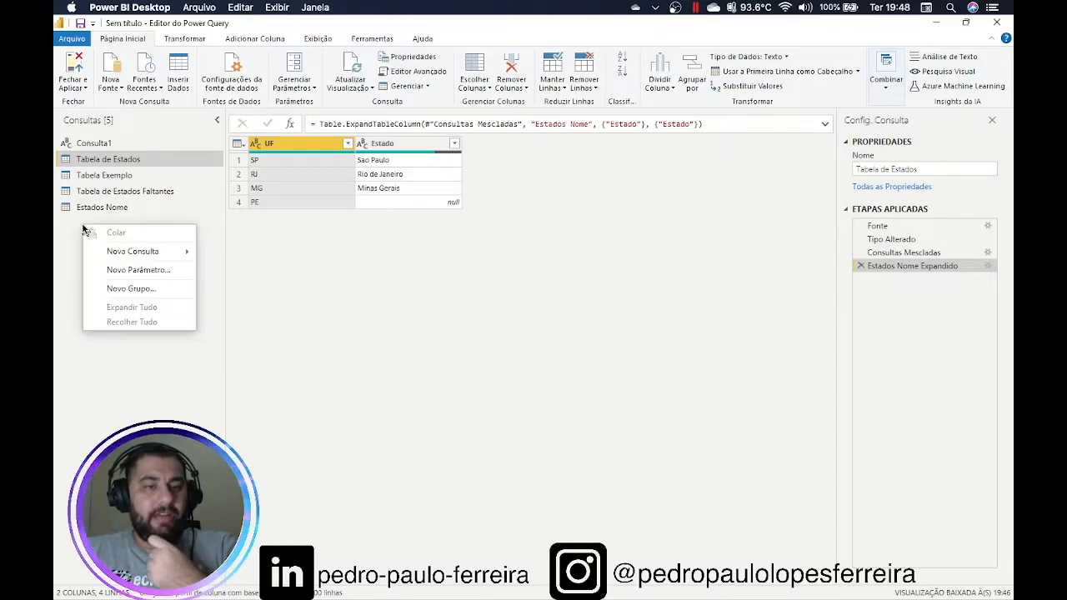
{"action": "left_click", "coordinate": [122, 289]}
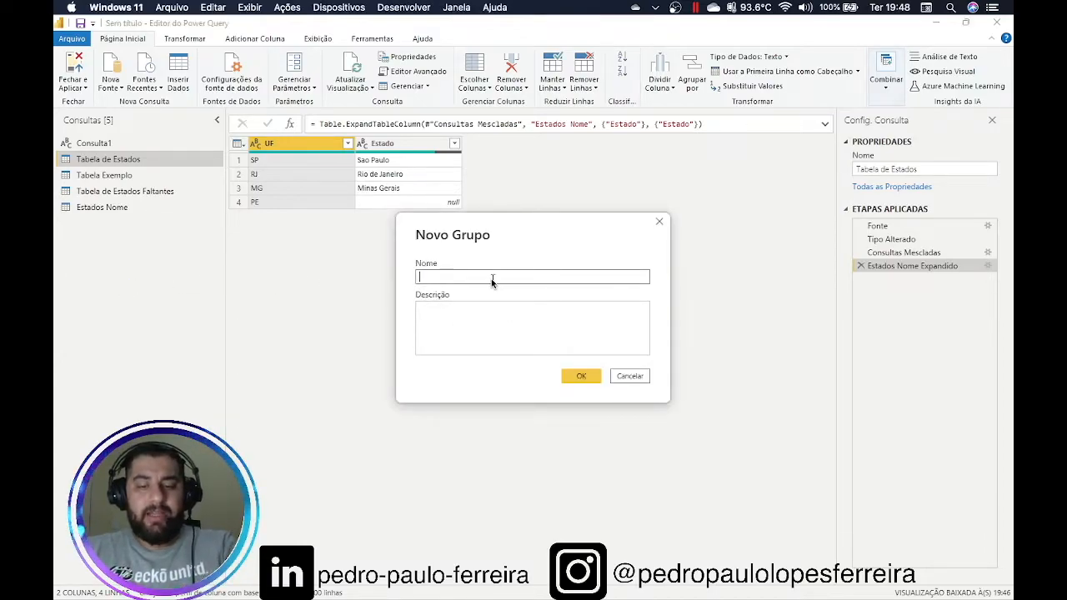
{"action": "type", "text": "Tabelas Criadas Manualmente"}
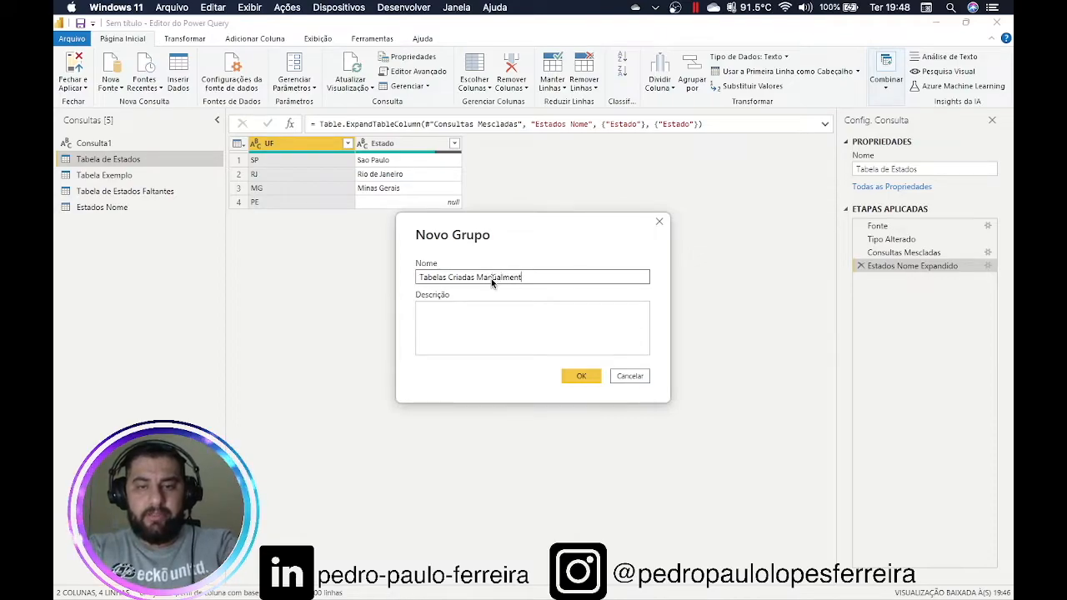
{"action": "left_click", "coordinate": [563, 377]}
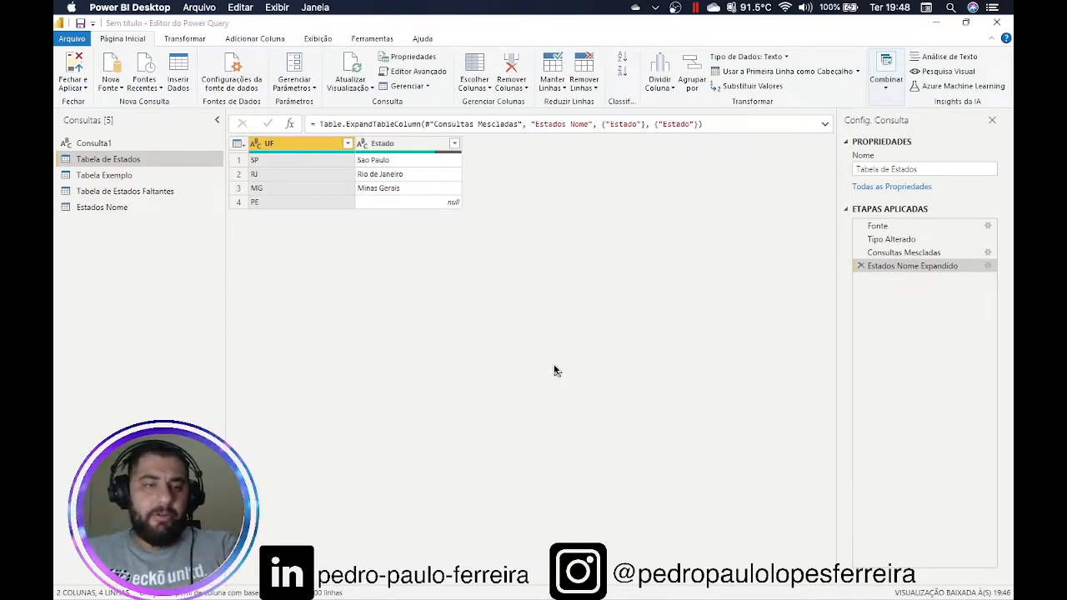
Move Tabela de Estados, Tabela Exemplo, Tabela de Estados Faltantes and Estados Nome into the group
{"action": "left_click_drag", "start_coordinate": [107, 191], "coordinate": [145, 142]}
{"action": "left_click_drag", "start_coordinate": [121, 206], "coordinate": [145, 157]}
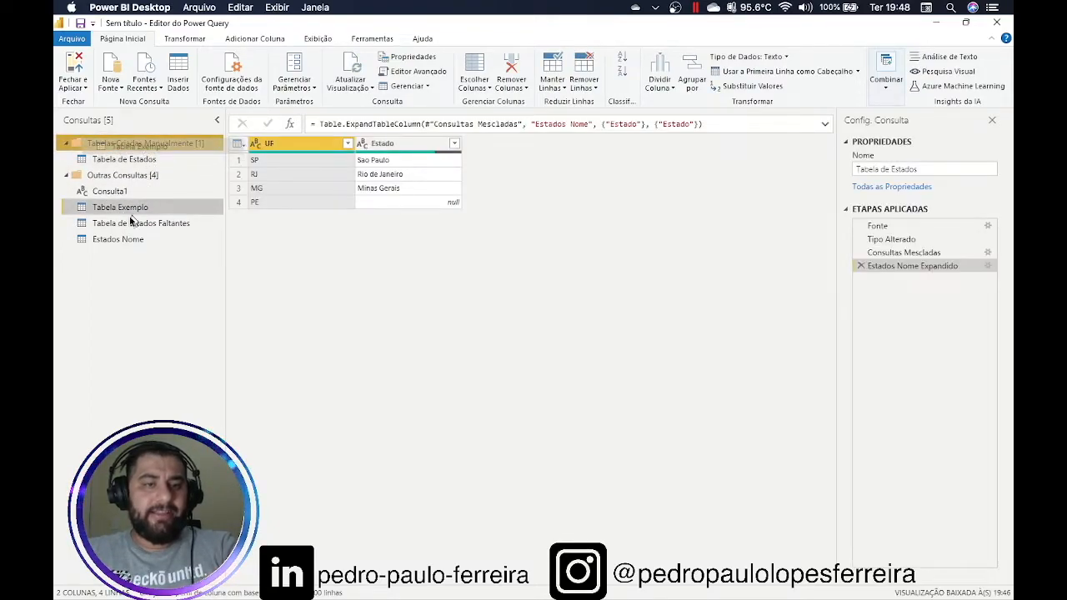
{"action": "left_click_drag", "start_coordinate": [138, 222], "coordinate": [152, 148]}
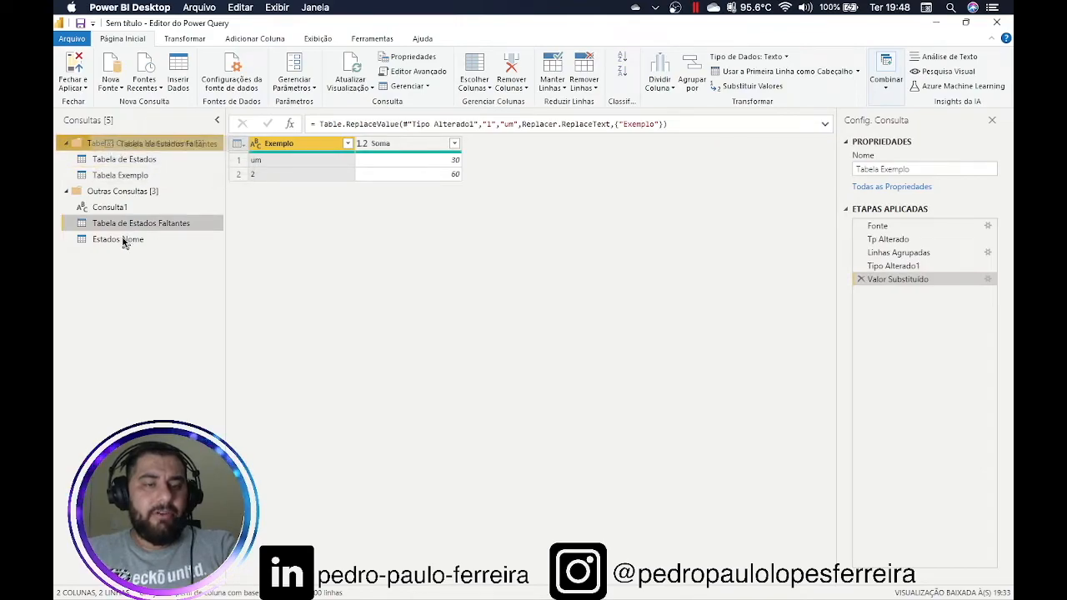
{"action": "left_click_drag", "start_coordinate": [119, 241], "coordinate": [145, 150]}
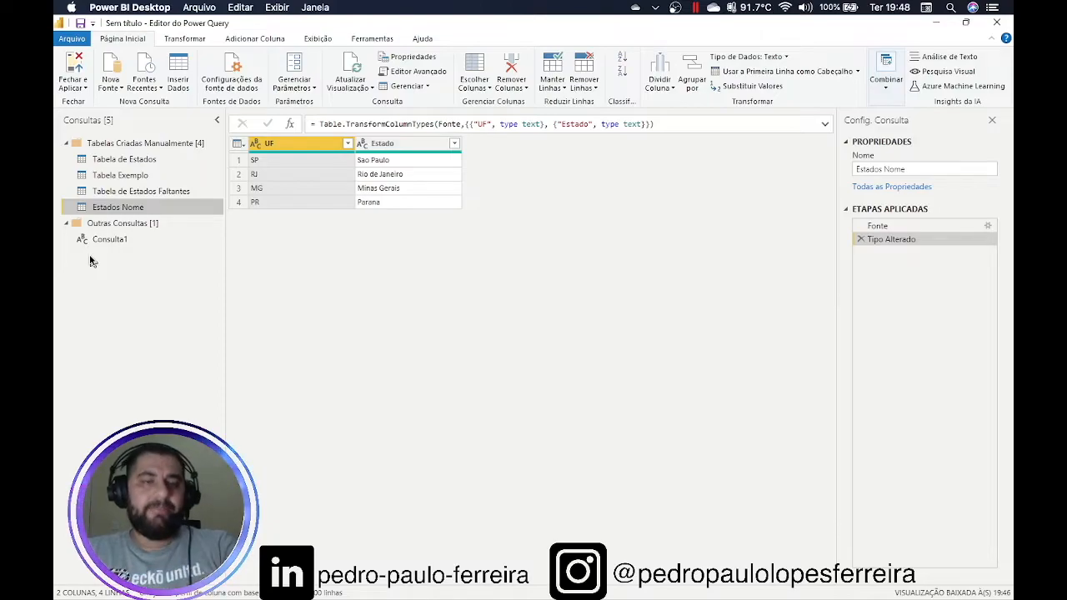
{"action": "left_click", "coordinate": [127, 162]}
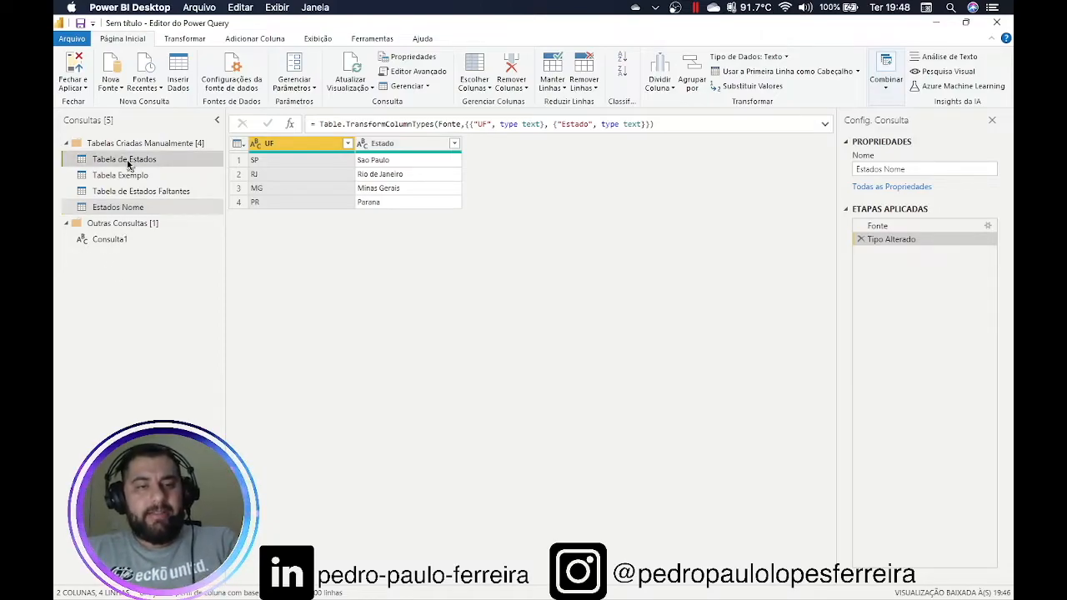
Uncheck Habilitar carga for Tabela de Estados so it no longer loads into the report
{"action": "right_click", "coordinate": [127, 162]}
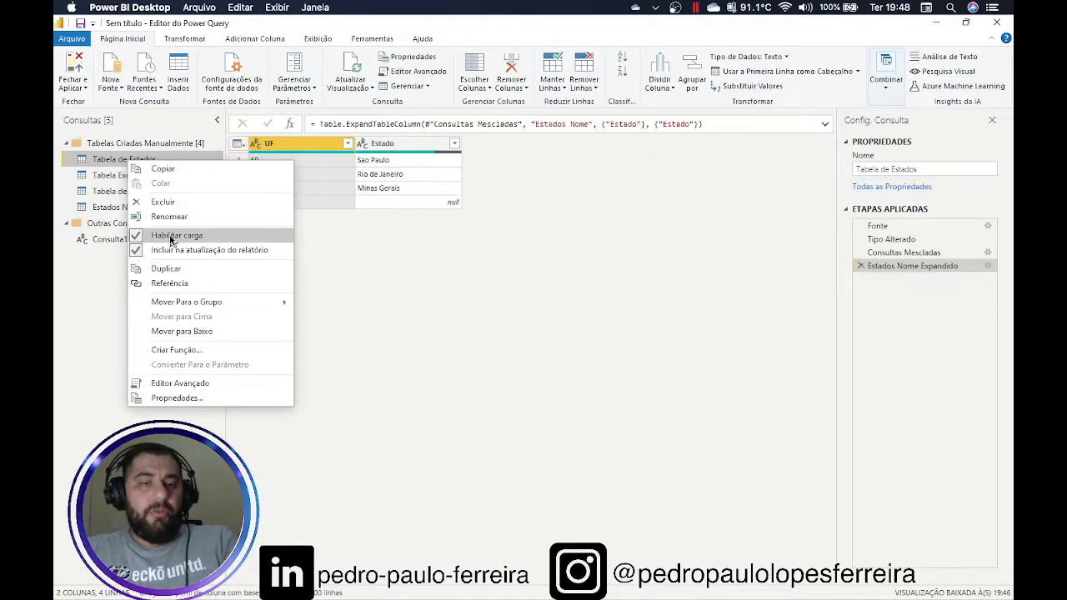
{"action": "left_click", "coordinate": [166, 236]}
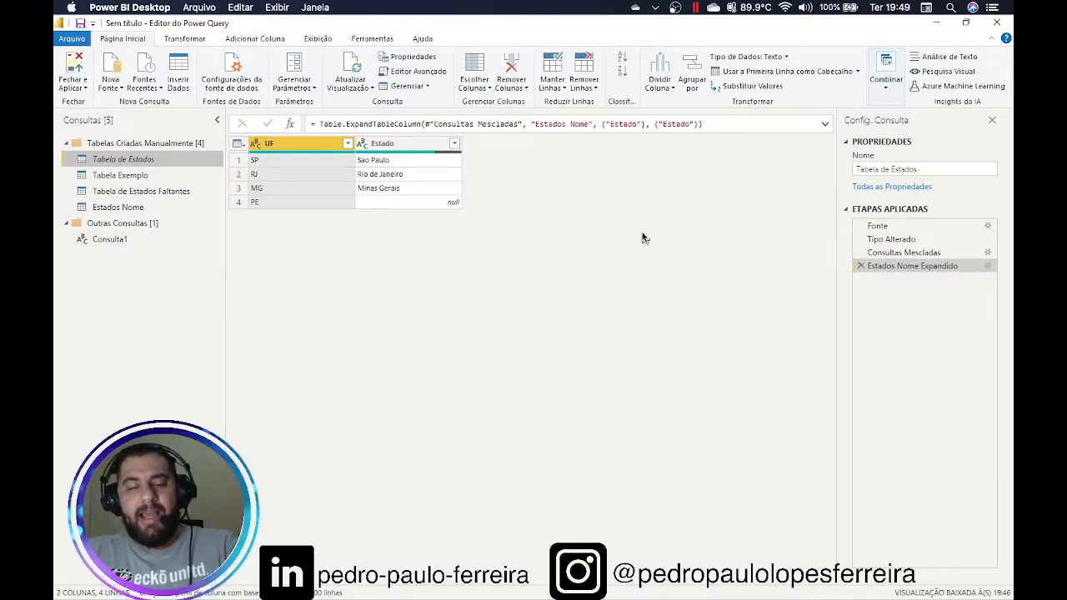
{"action": "right_click", "coordinate": [147, 161]}
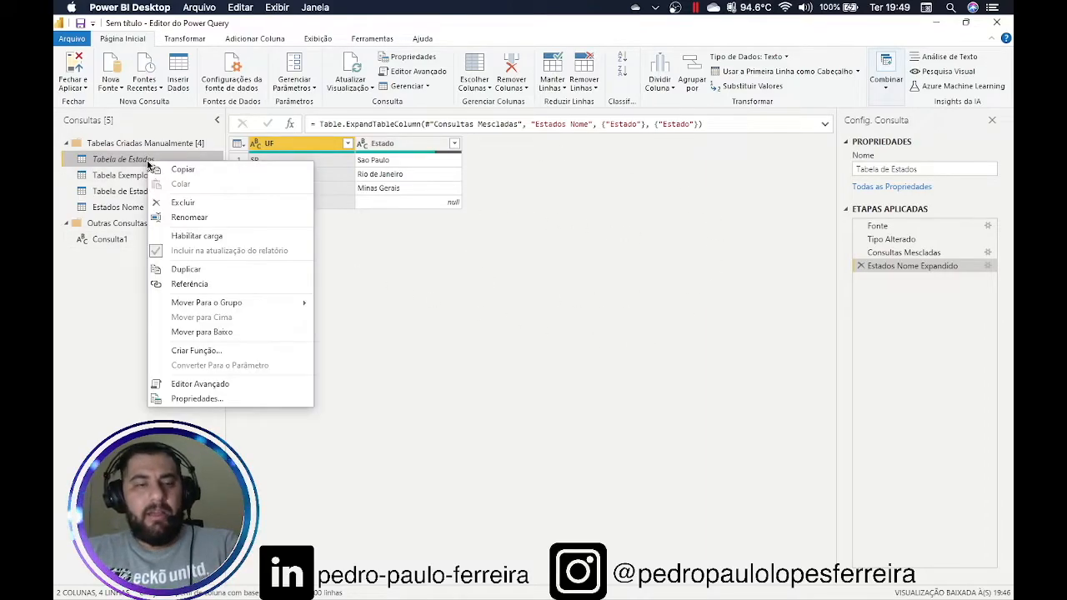
Re-enable loading for Tabela de Estados, toggle its report-refresh inclusion, then close the query menu
{"action": "left_click", "coordinate": [183, 237]}
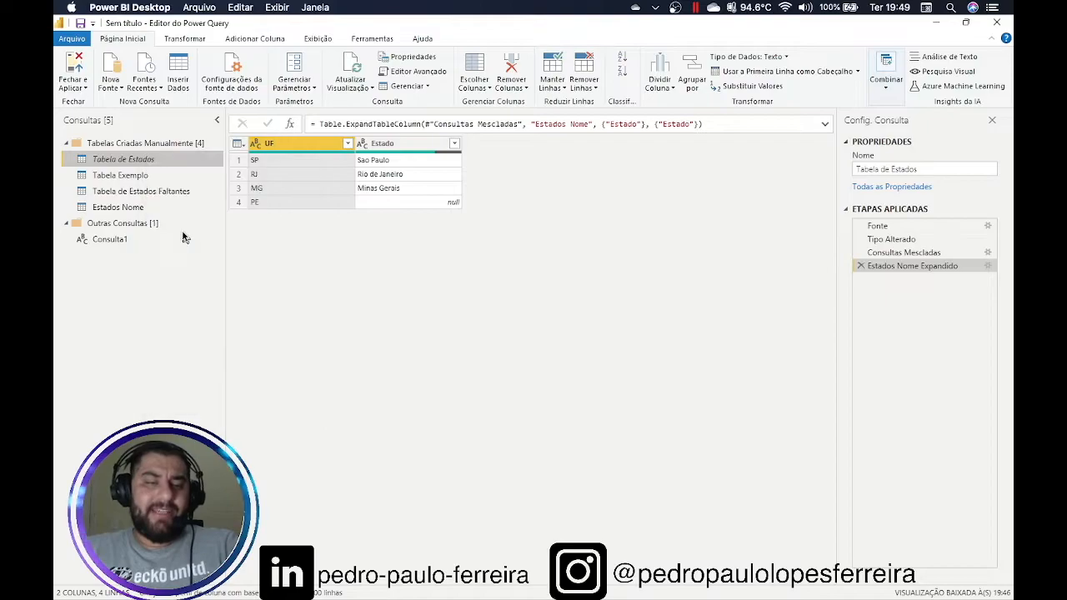
{"action": "right_click", "coordinate": [119, 162]}
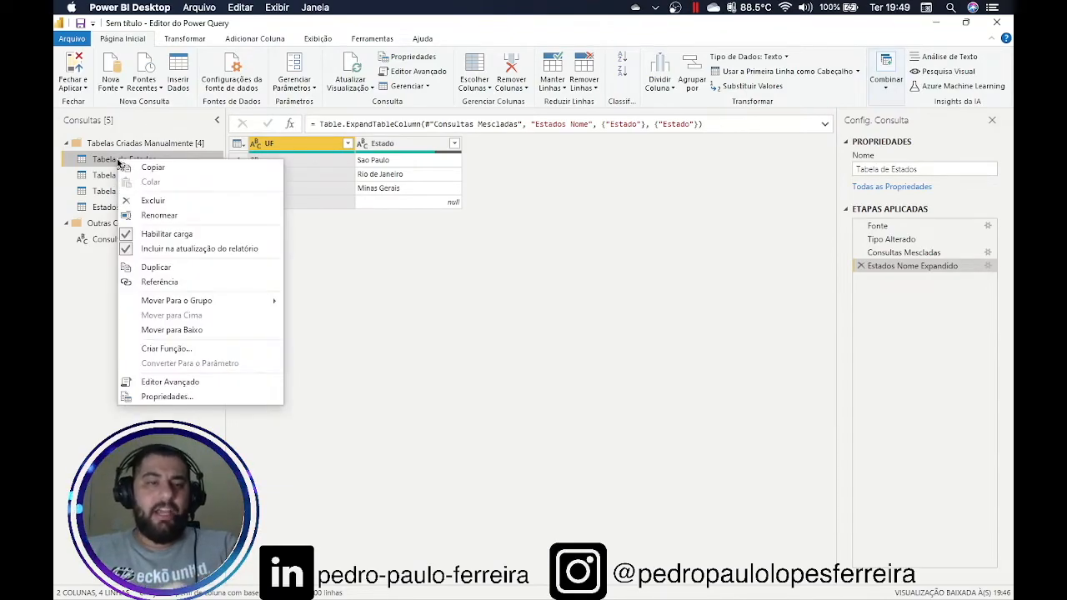
{"action": "left_click", "coordinate": [156, 253]}
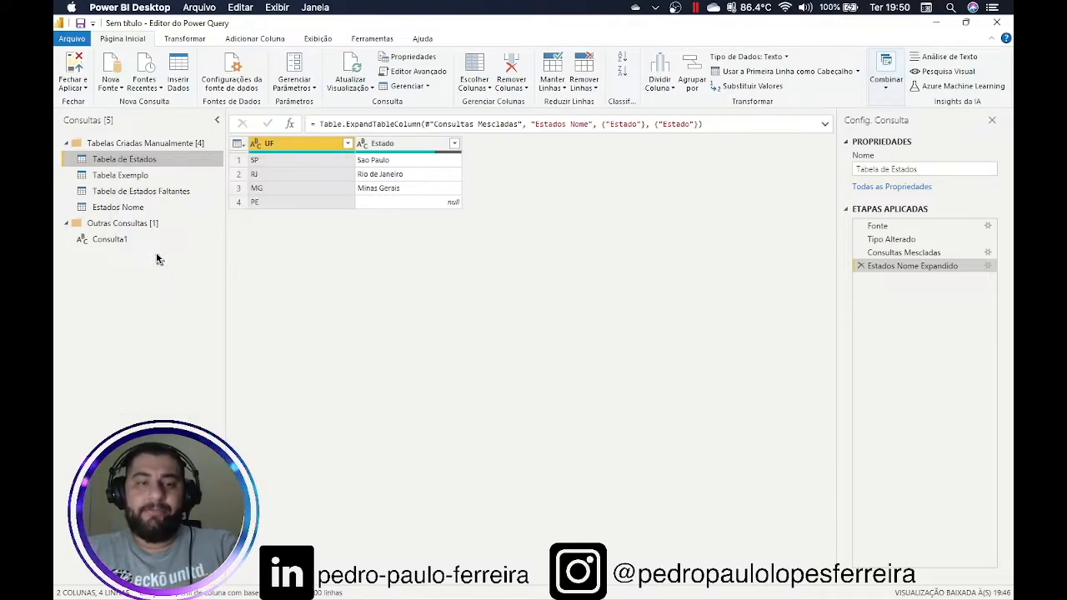
{"action": "right_click", "coordinate": [135, 163]}
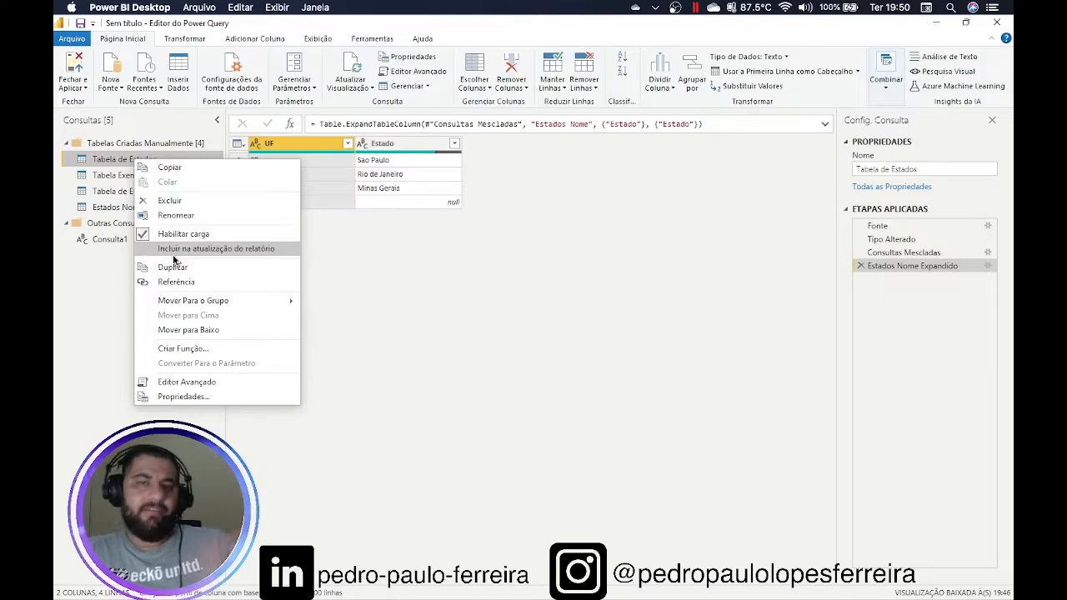
{"action": "left_click", "coordinate": [174, 255]}
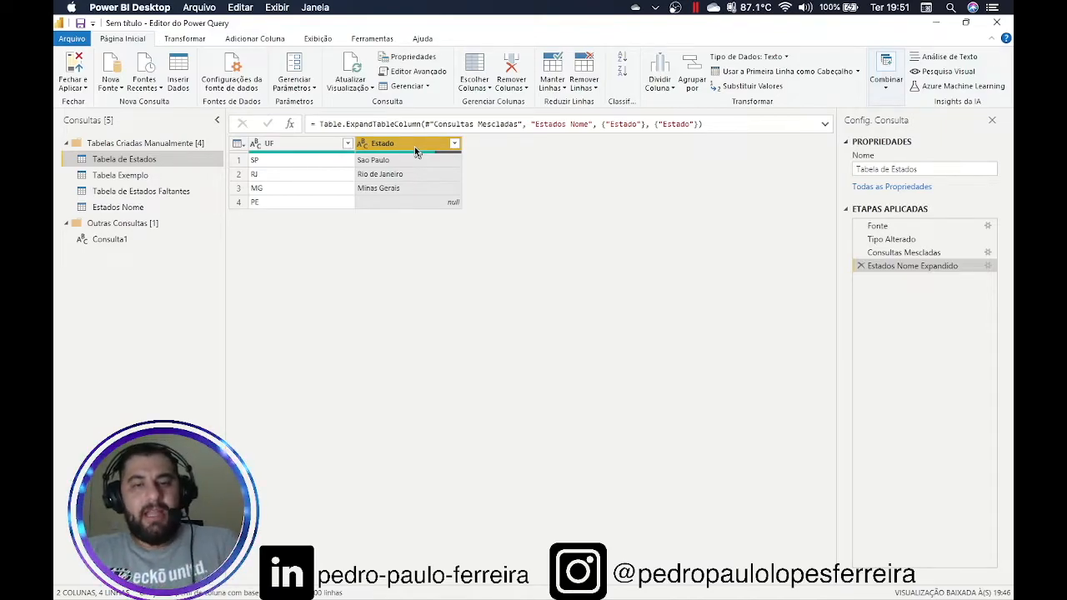
Convert the Estado names to uppercase with Transformar > MAIÚSCULA
{"action": "right_click", "coordinate": [416, 151]}
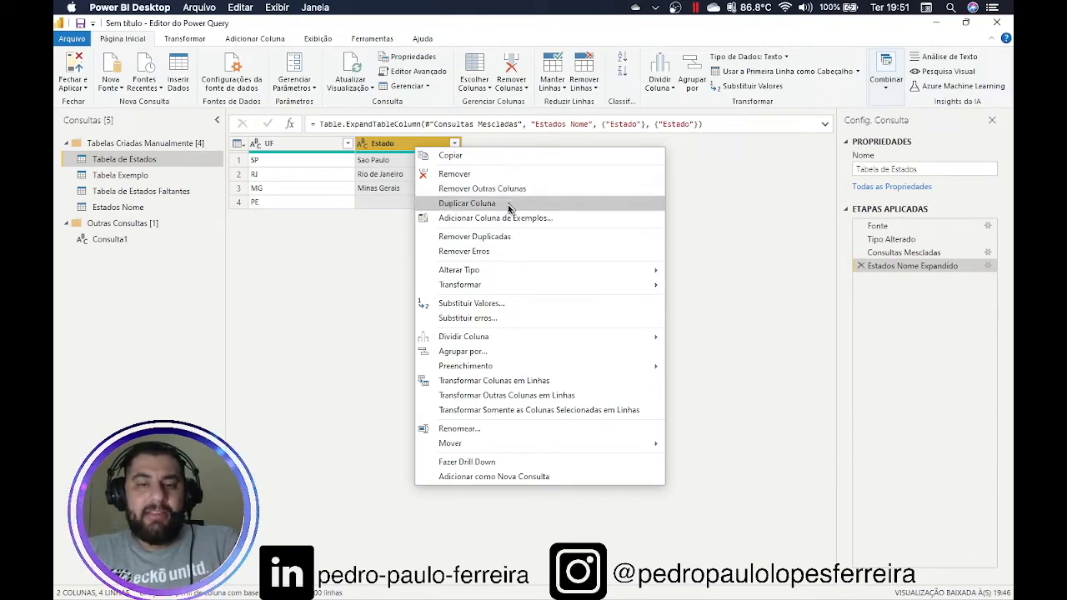
{"action": "mouse_move", "coordinate": [495, 277]}
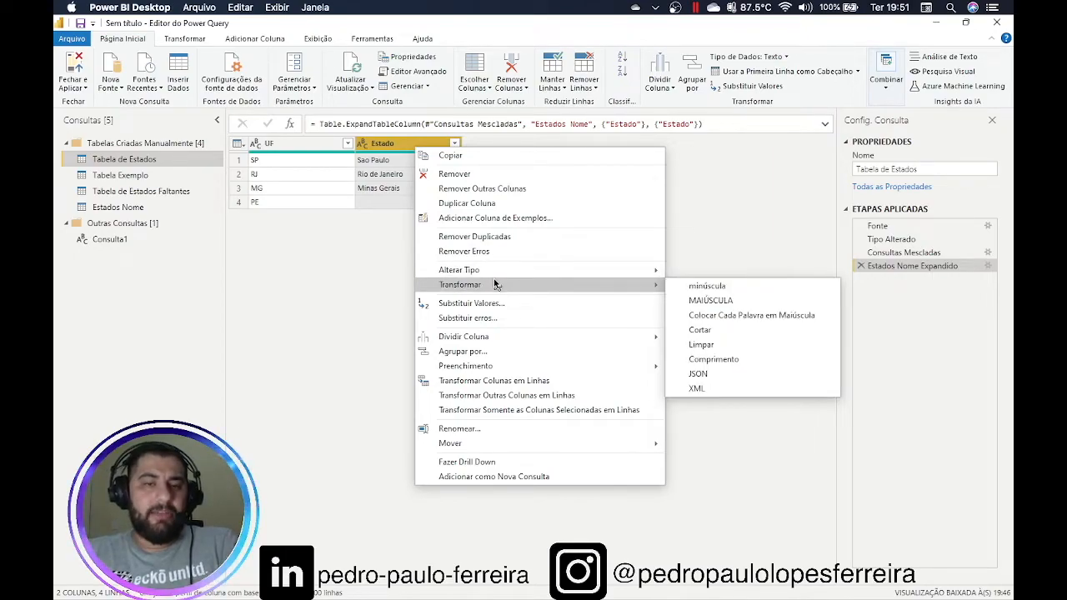
{"action": "left_click", "coordinate": [305, 243]}
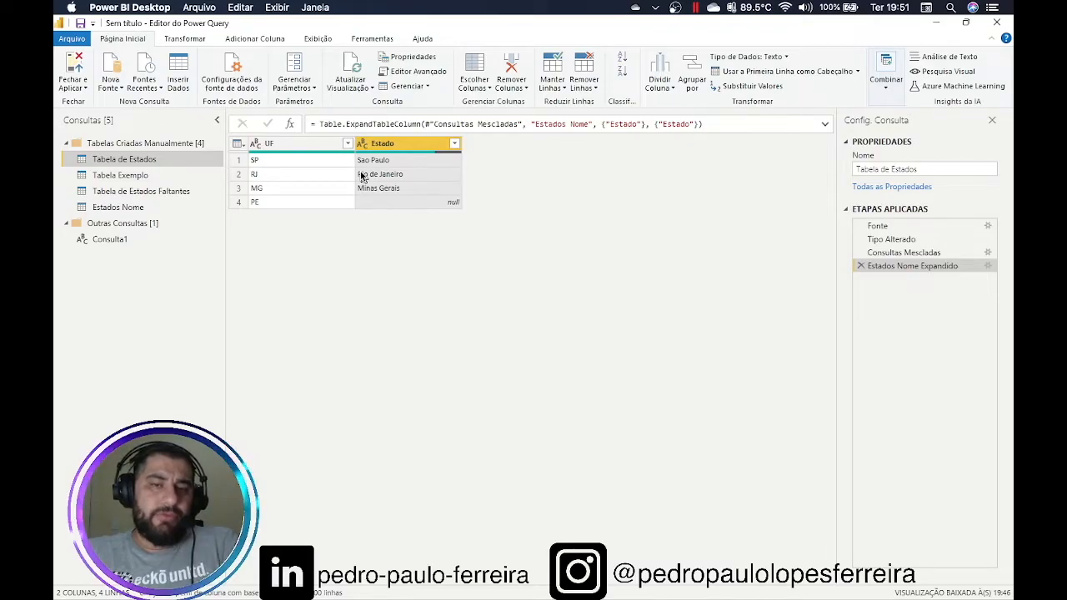
{"action": "right_click", "coordinate": [402, 145]}
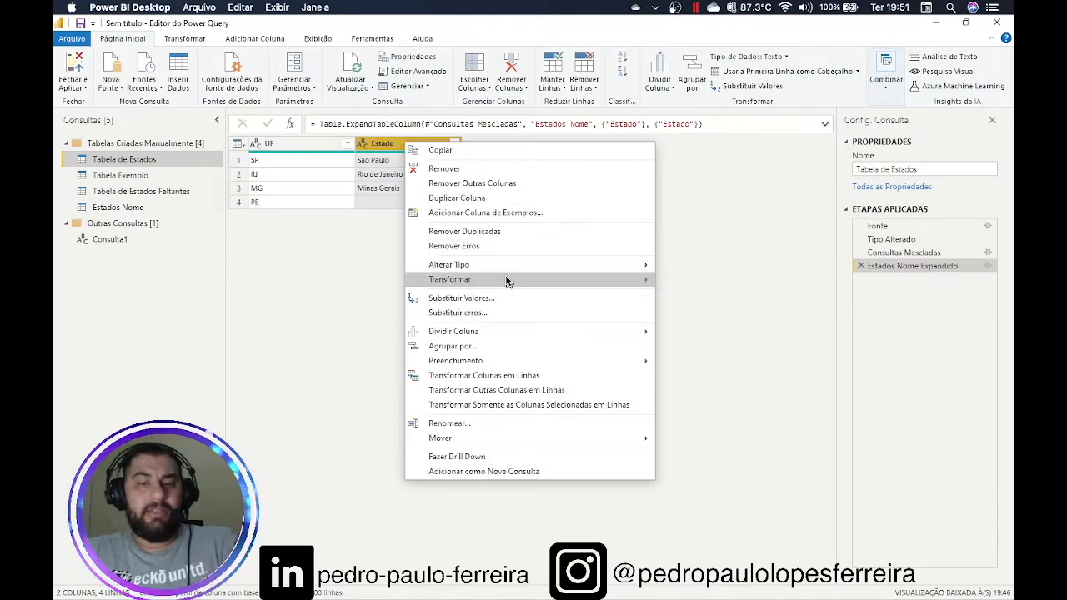
{"action": "mouse_move", "coordinate": [488, 278]}
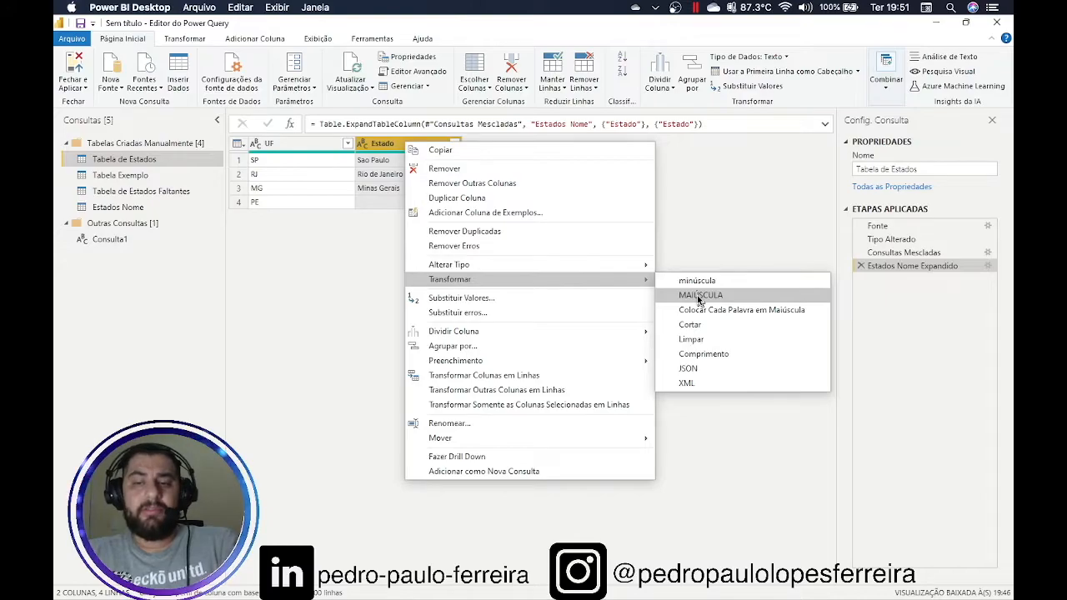
{"action": "left_click", "coordinate": [699, 299]}
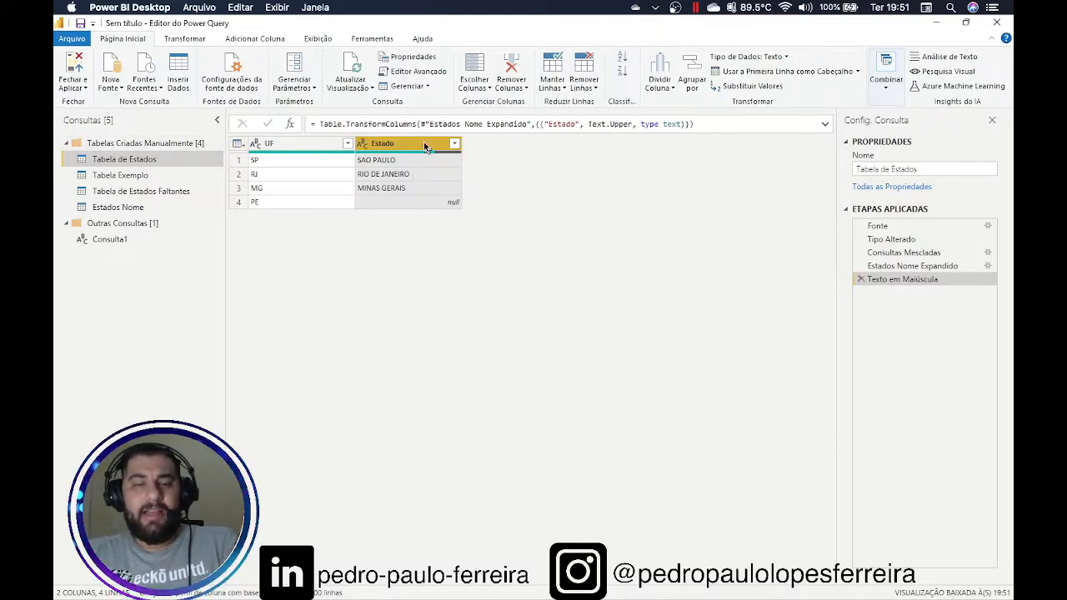
Convert the Estado names to lowercase with Transformar > minúscula
{"action": "right_click", "coordinate": [425, 144]}
{"action": "mouse_move", "coordinate": [588, 287]}
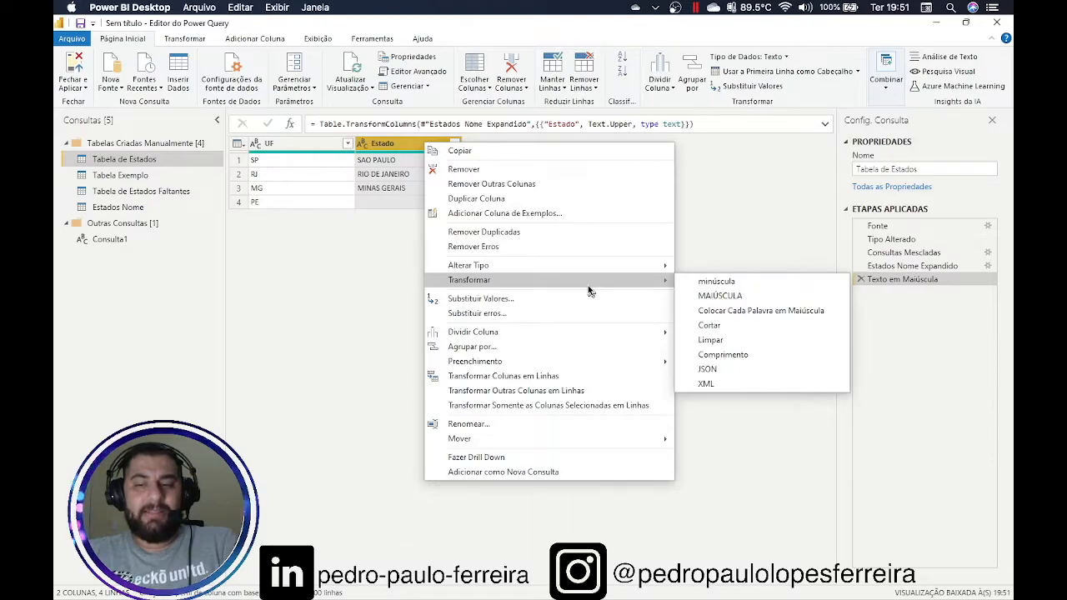
{"action": "left_click", "coordinate": [709, 283]}
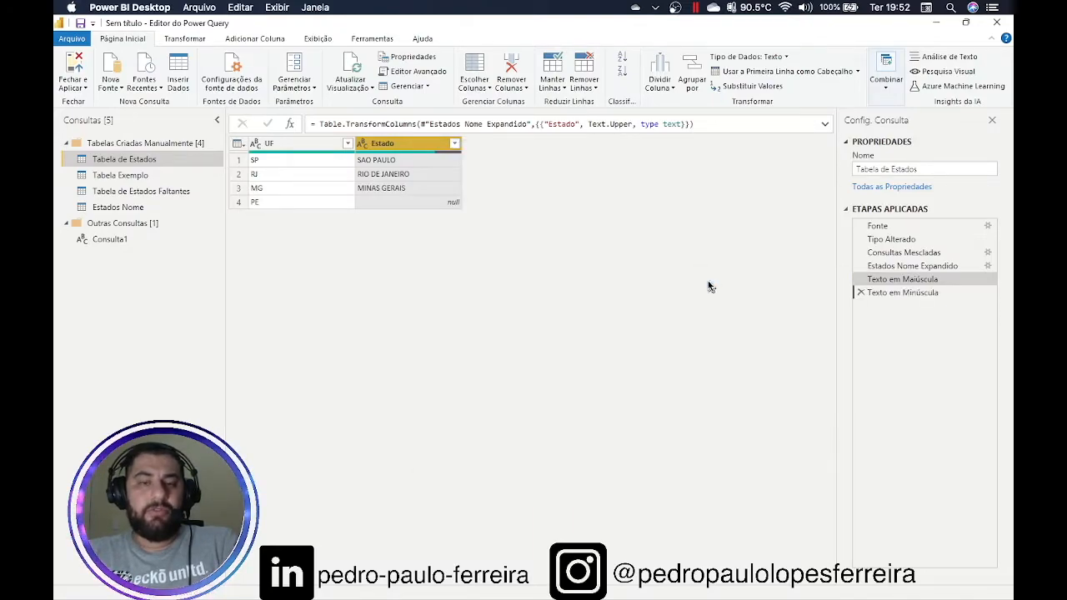
{"action": "left_click", "coordinate": [921, 285]}
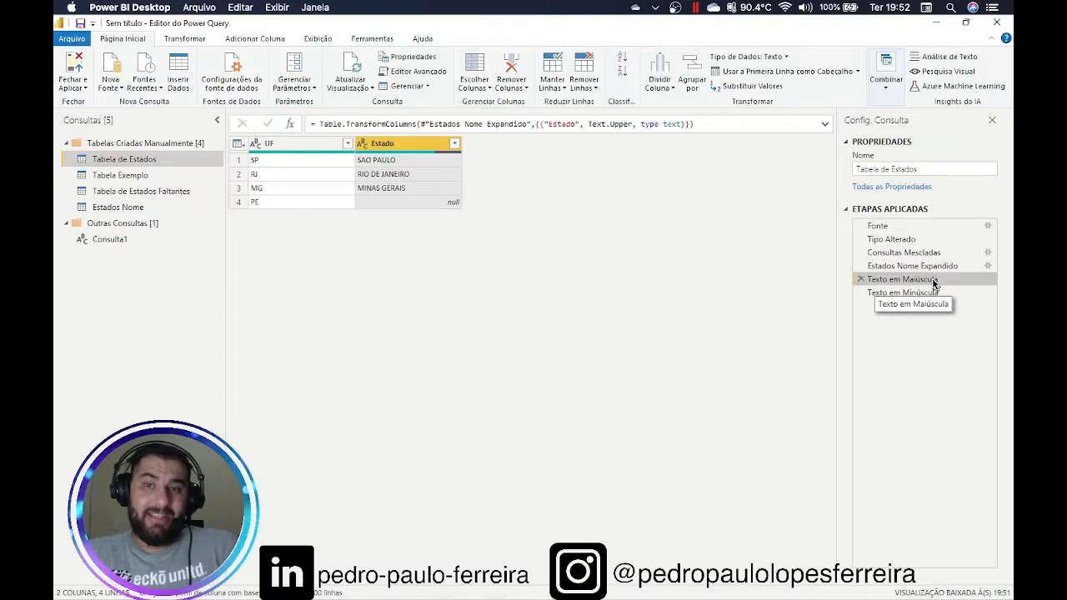
{"action": "left_click", "coordinate": [917, 292]}
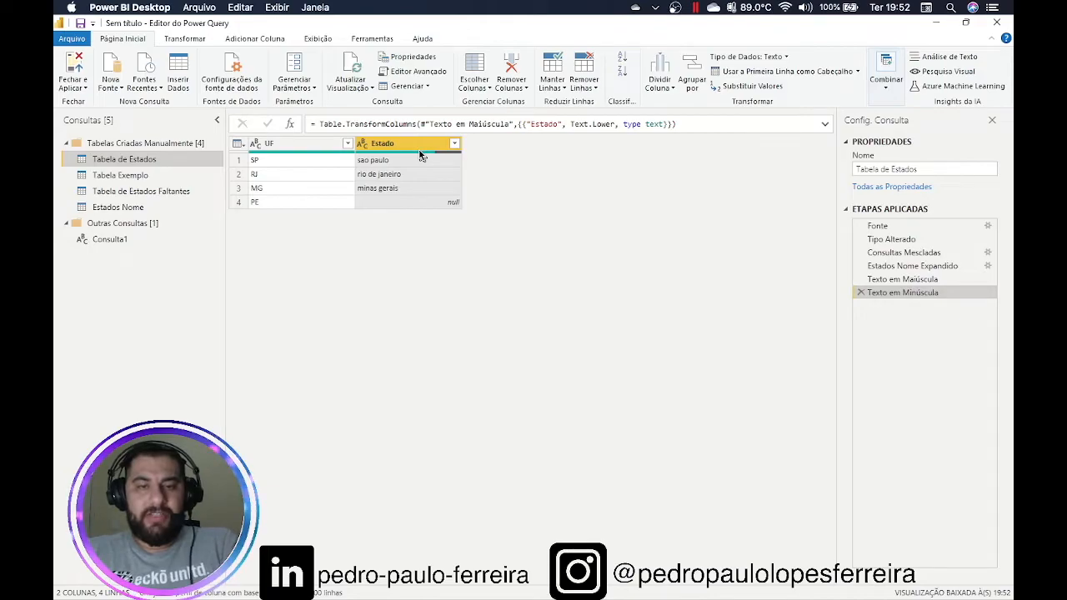
{"action": "left_click", "coordinate": [166, 190]}
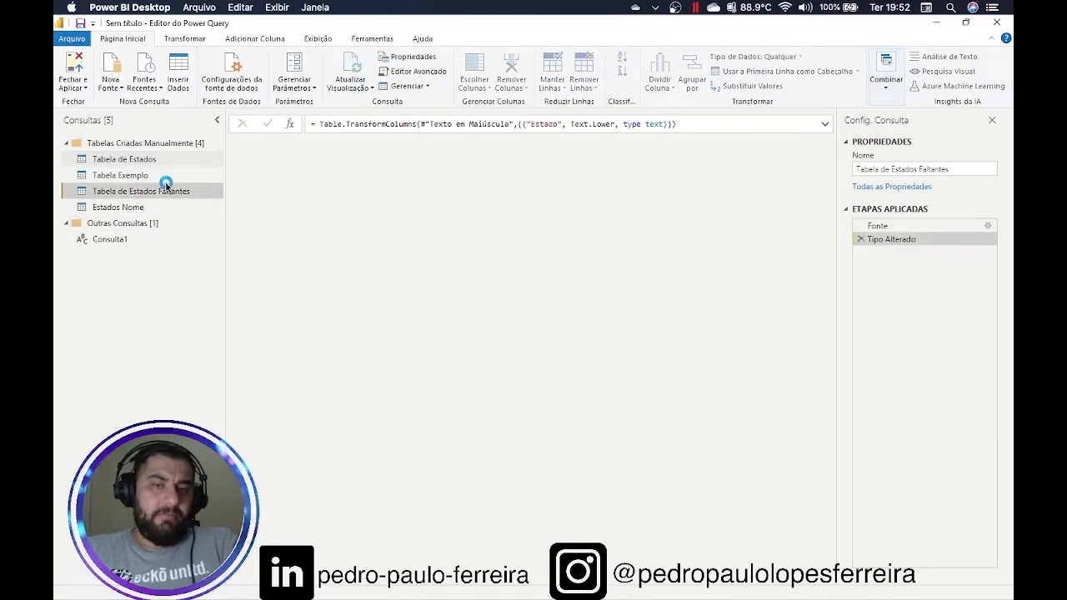
Open Tabela Exemplo and delete its Valor Substituído, Tipo Alterado1 and Linhas Agrupadas steps
{"action": "left_click", "coordinate": [144, 176]}
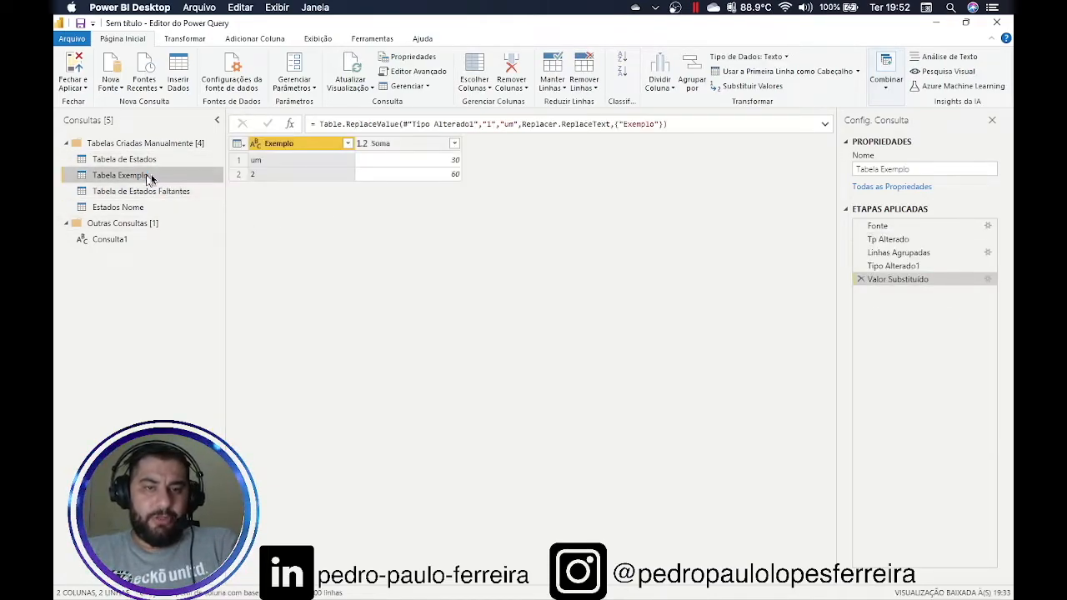
{"action": "left_click", "coordinate": [861, 280]}
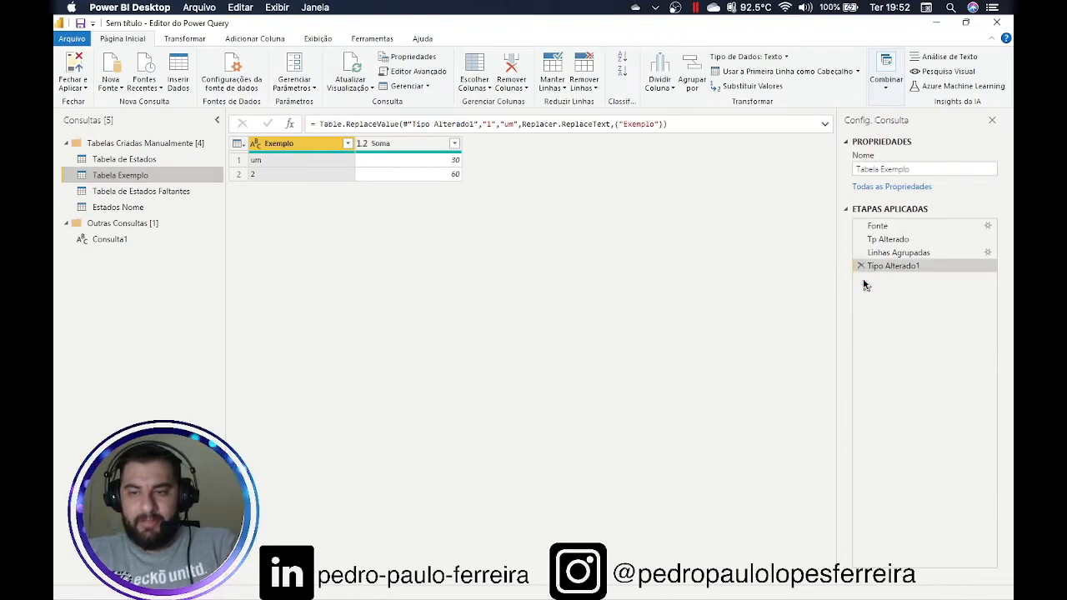
{"action": "left_click", "coordinate": [860, 266]}
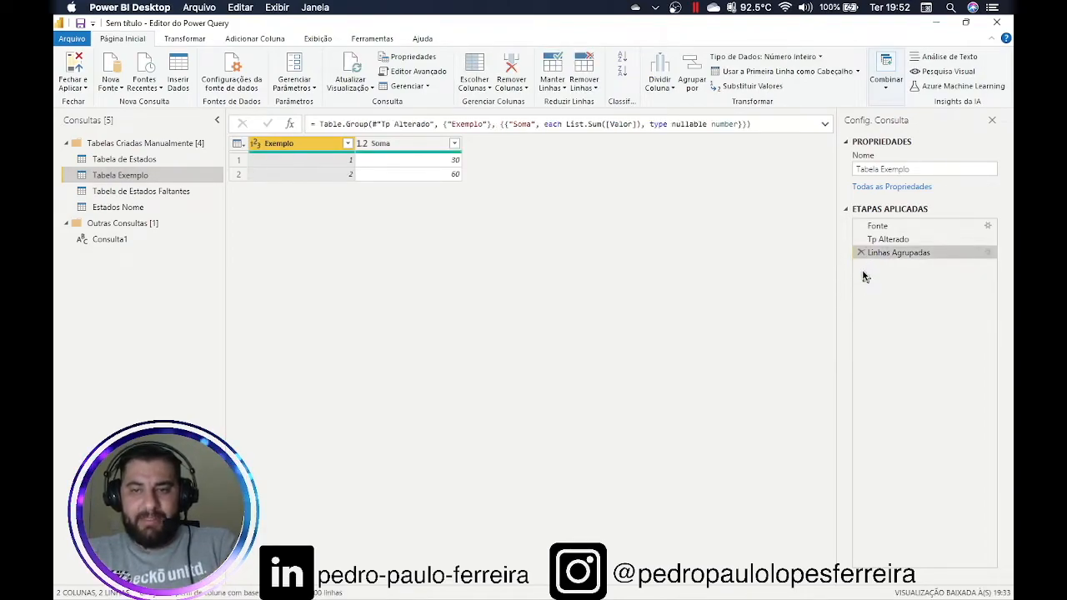
{"action": "left_click", "coordinate": [860, 252]}
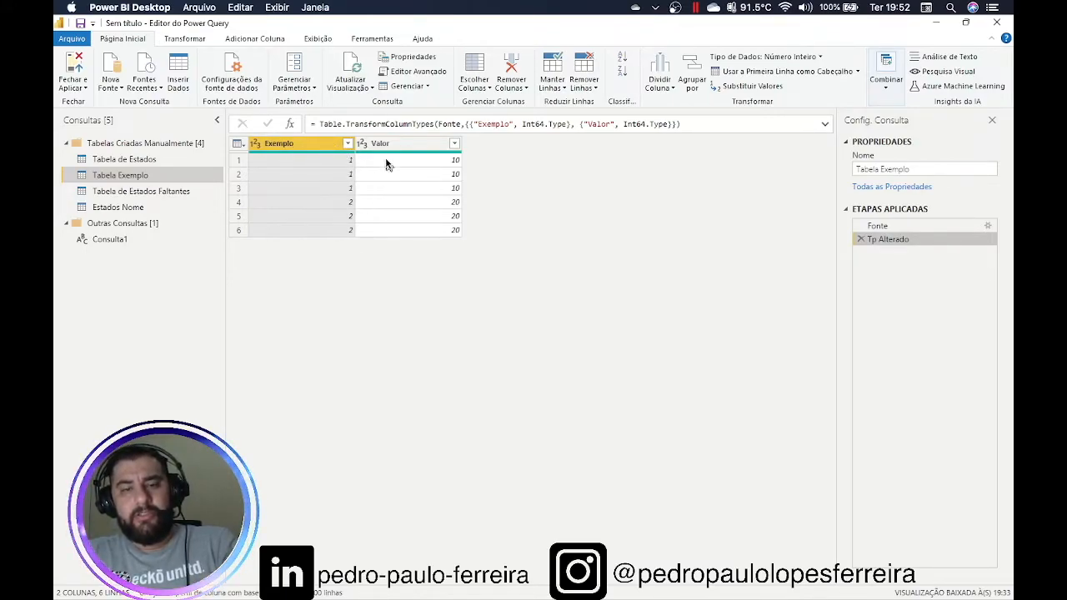
{"action": "right_click", "coordinate": [287, 150]}
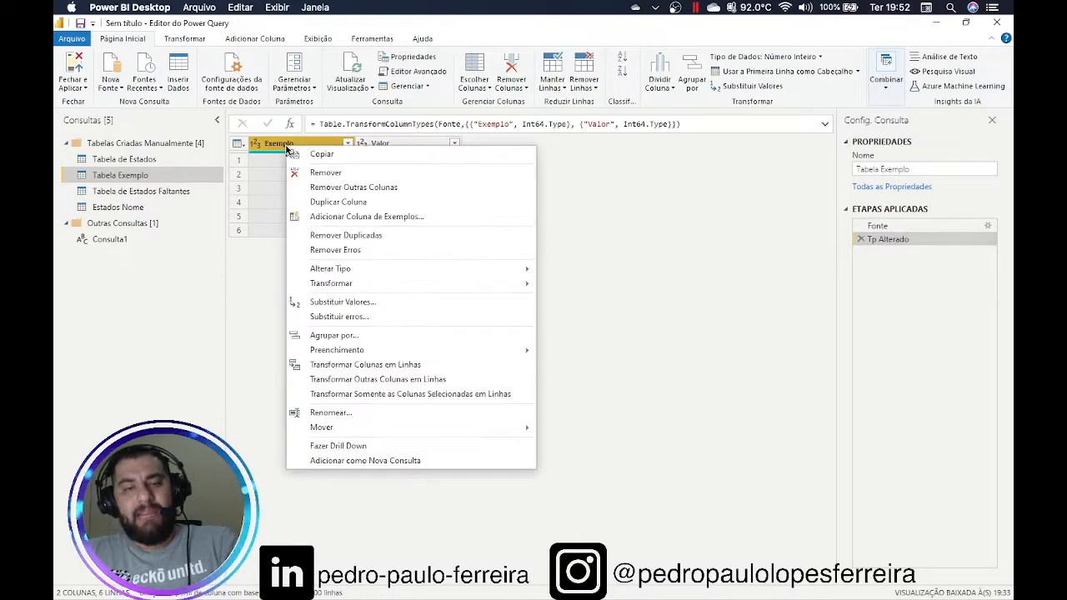
{"action": "left_click", "coordinate": [346, 240]}
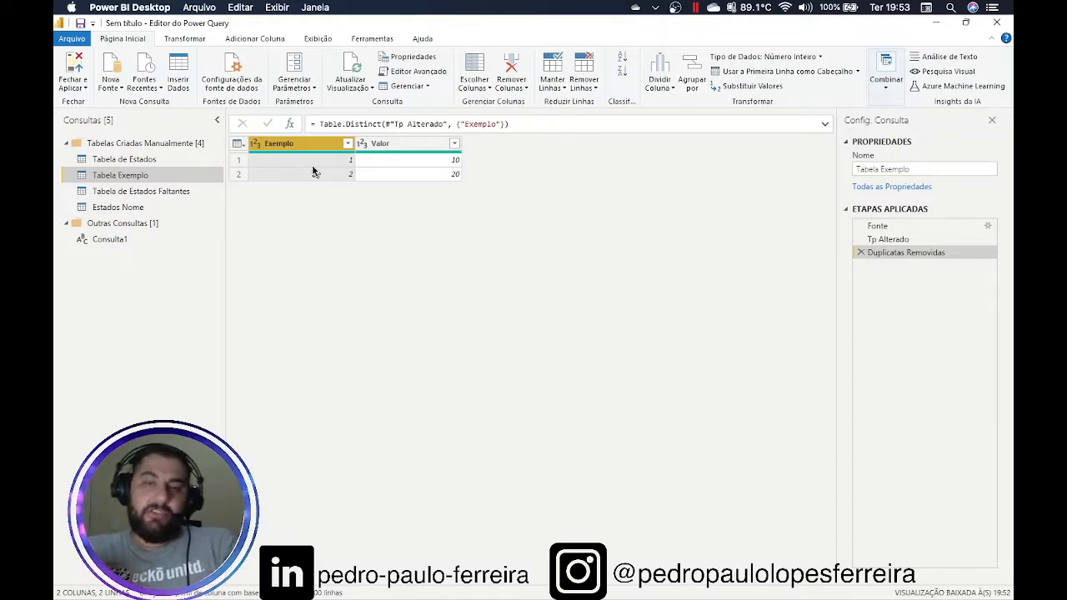
{"action": "left_click", "coordinate": [861, 253]}
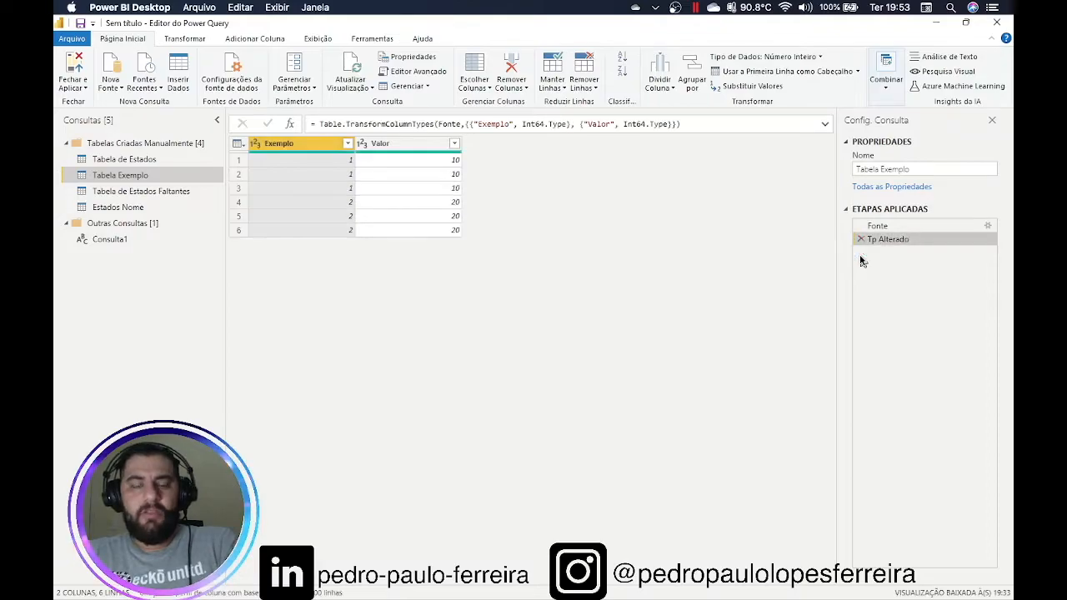
{"action": "right_click", "coordinate": [324, 148]}
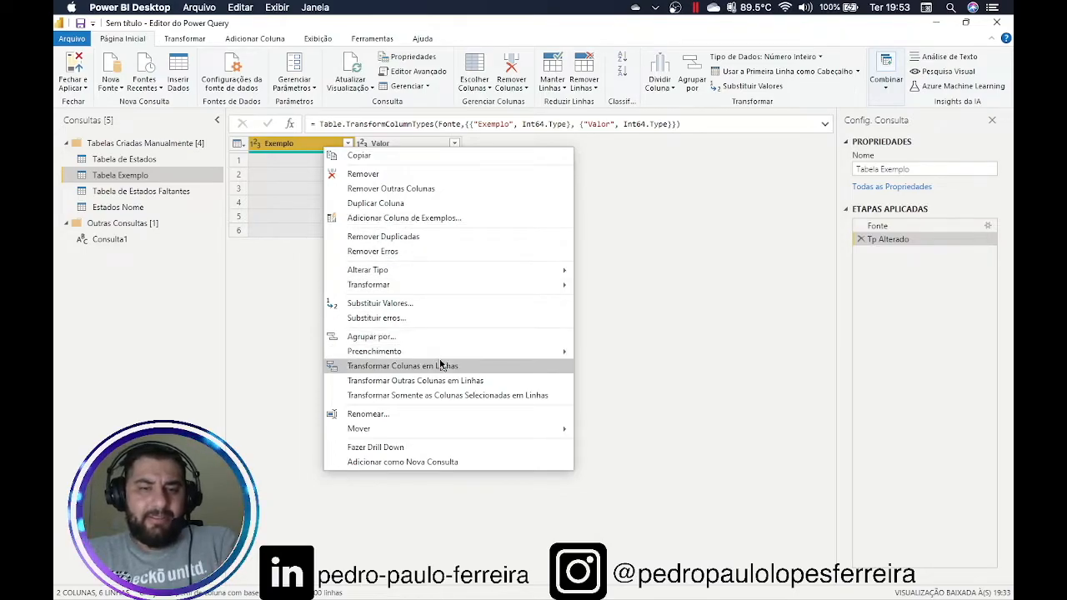
{"action": "mouse_move", "coordinate": [432, 284]}
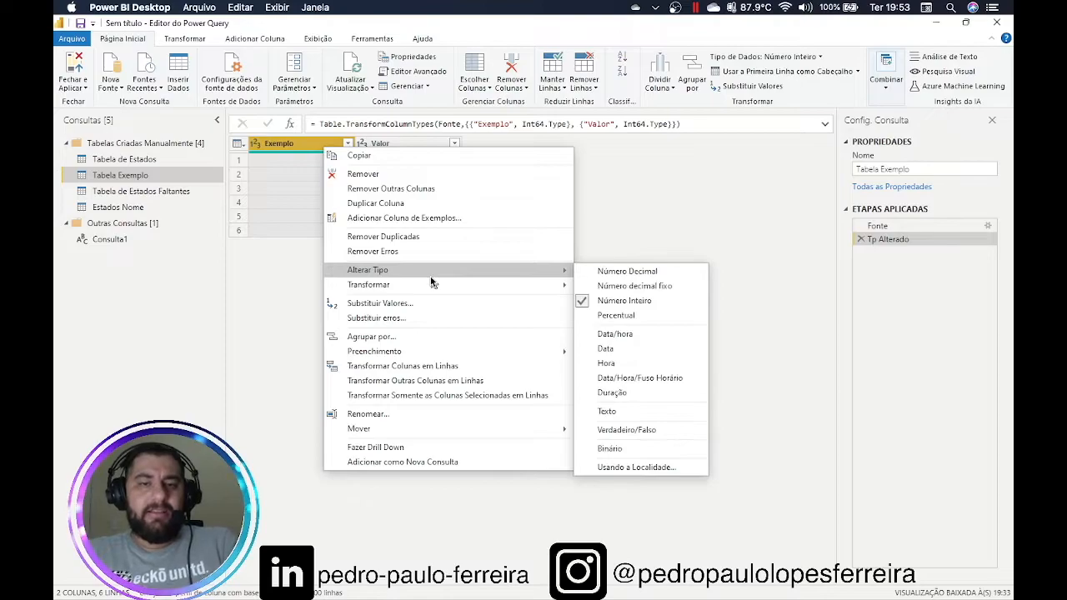
{"action": "left_click", "coordinate": [420, 204]}
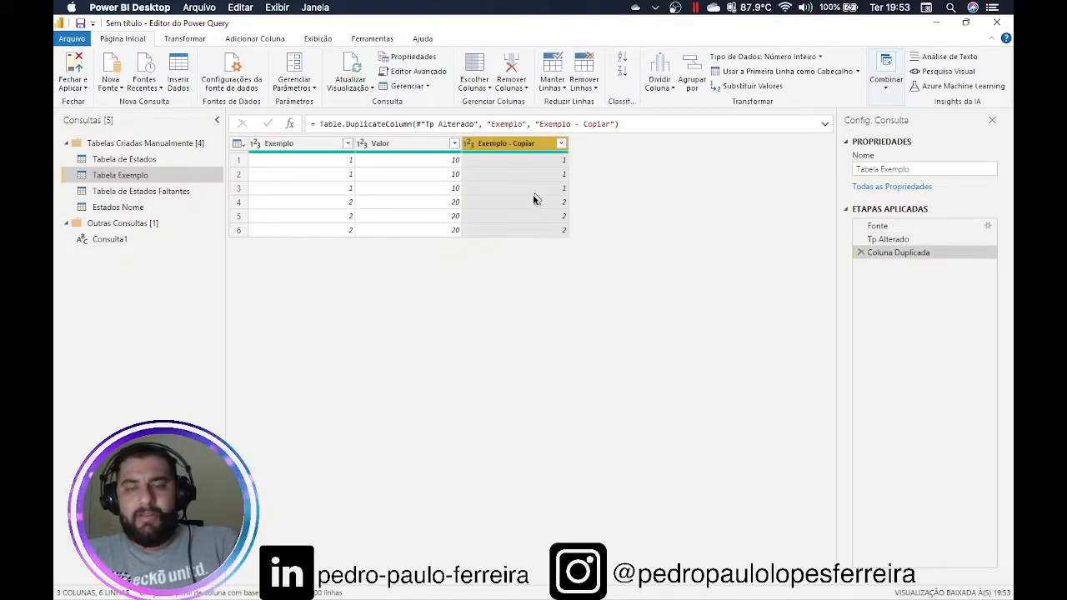
{"action": "left_click", "coordinate": [861, 254]}
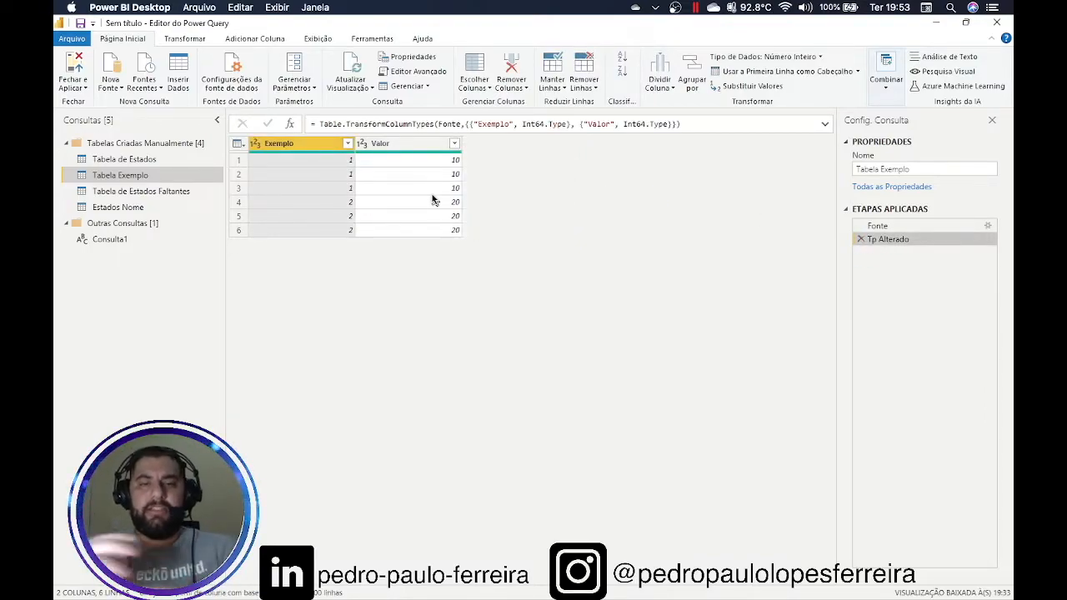